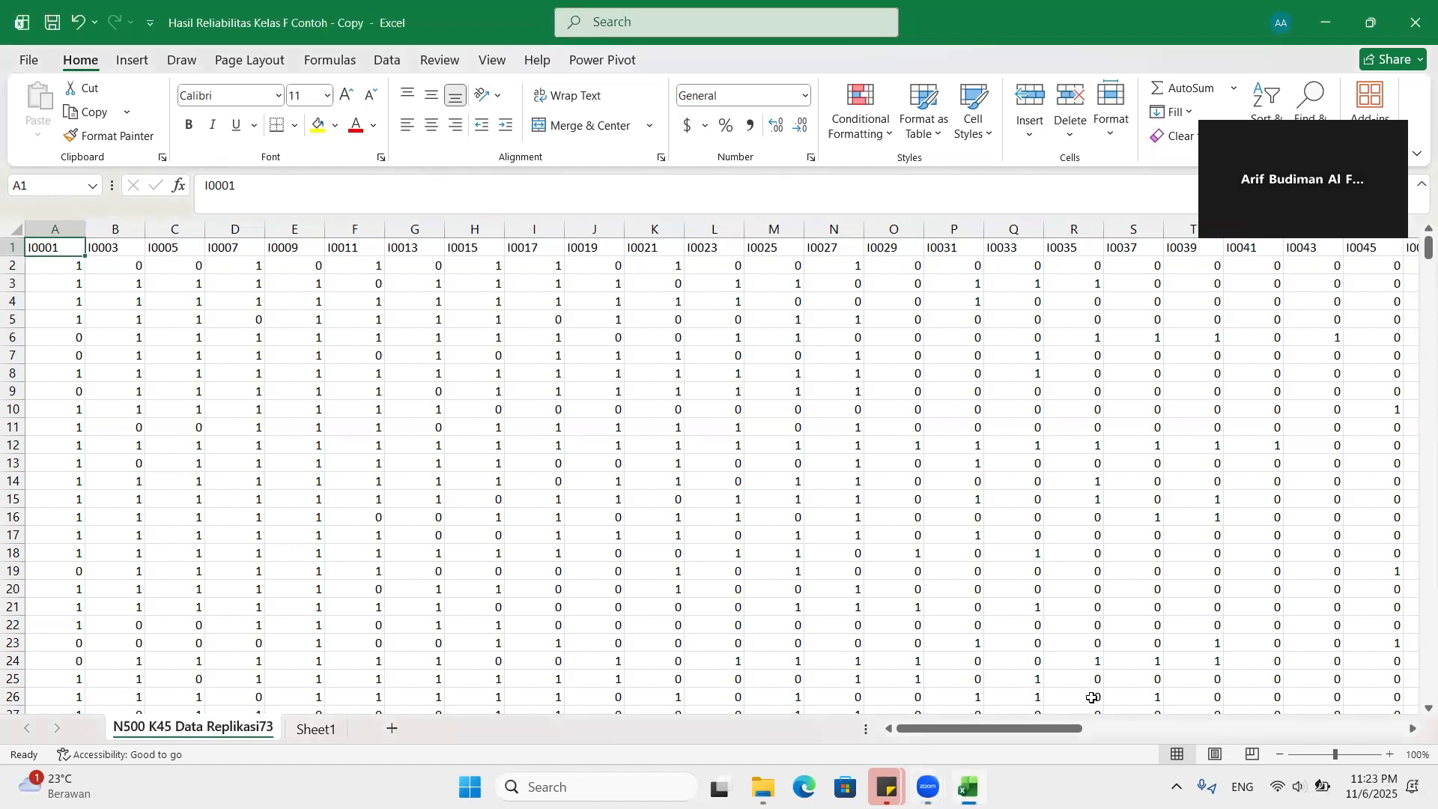
Step: Add the headers A in AT1 and B in AU1, directly after the last item column
left_click_drag(961, 721, 914, 708)
left_click_drag(1048, 726, 1302, 702)
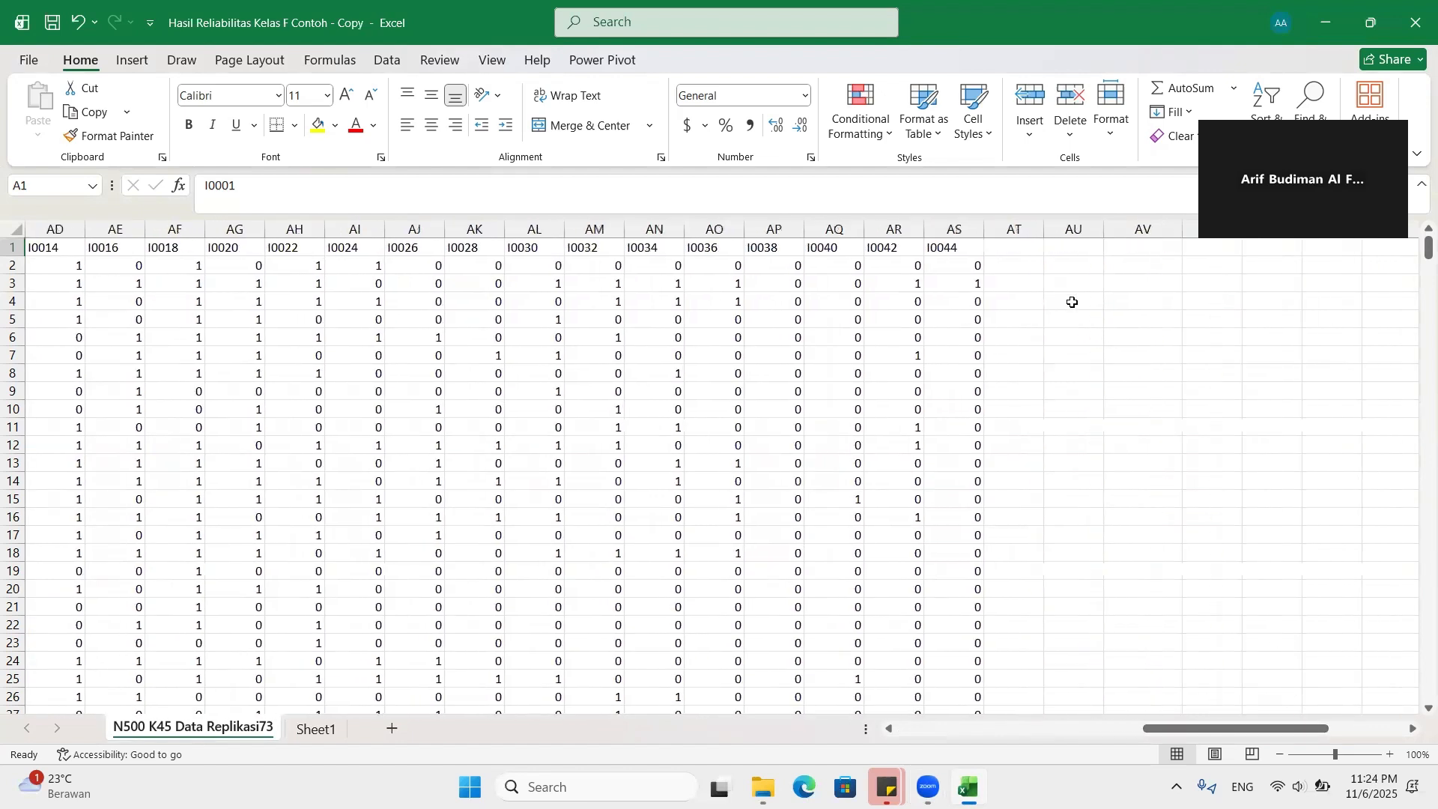
left_click(1011, 248)
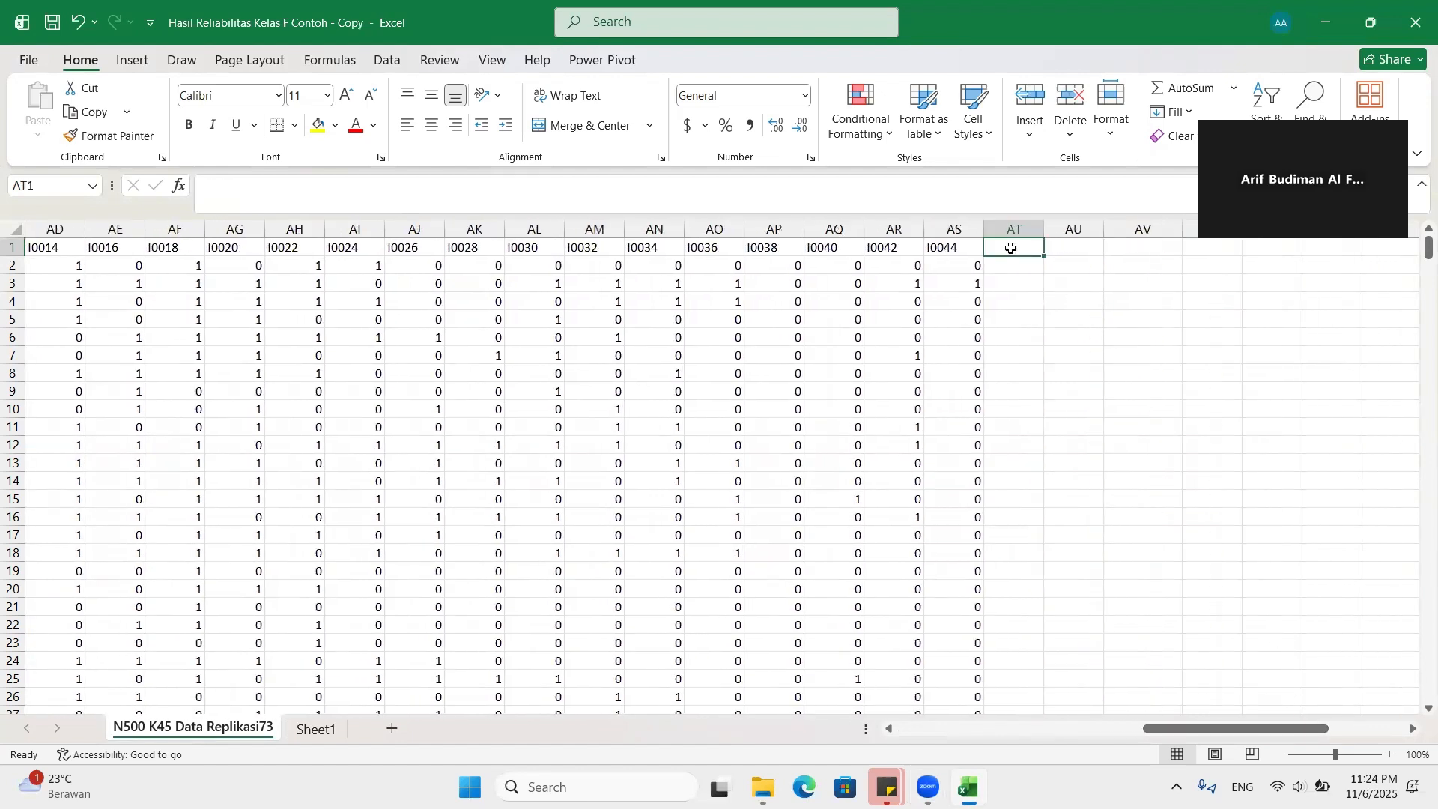
type("A")
key("Tab")
type("B")
Step: Enter =SUM(A2:W2) in AT2 to total the first respondent's odd-numbered items under header A
key("Left")
key("Down")
key("Right")
key("Up")
key("Down")
key("Left")
type("=SUM(")
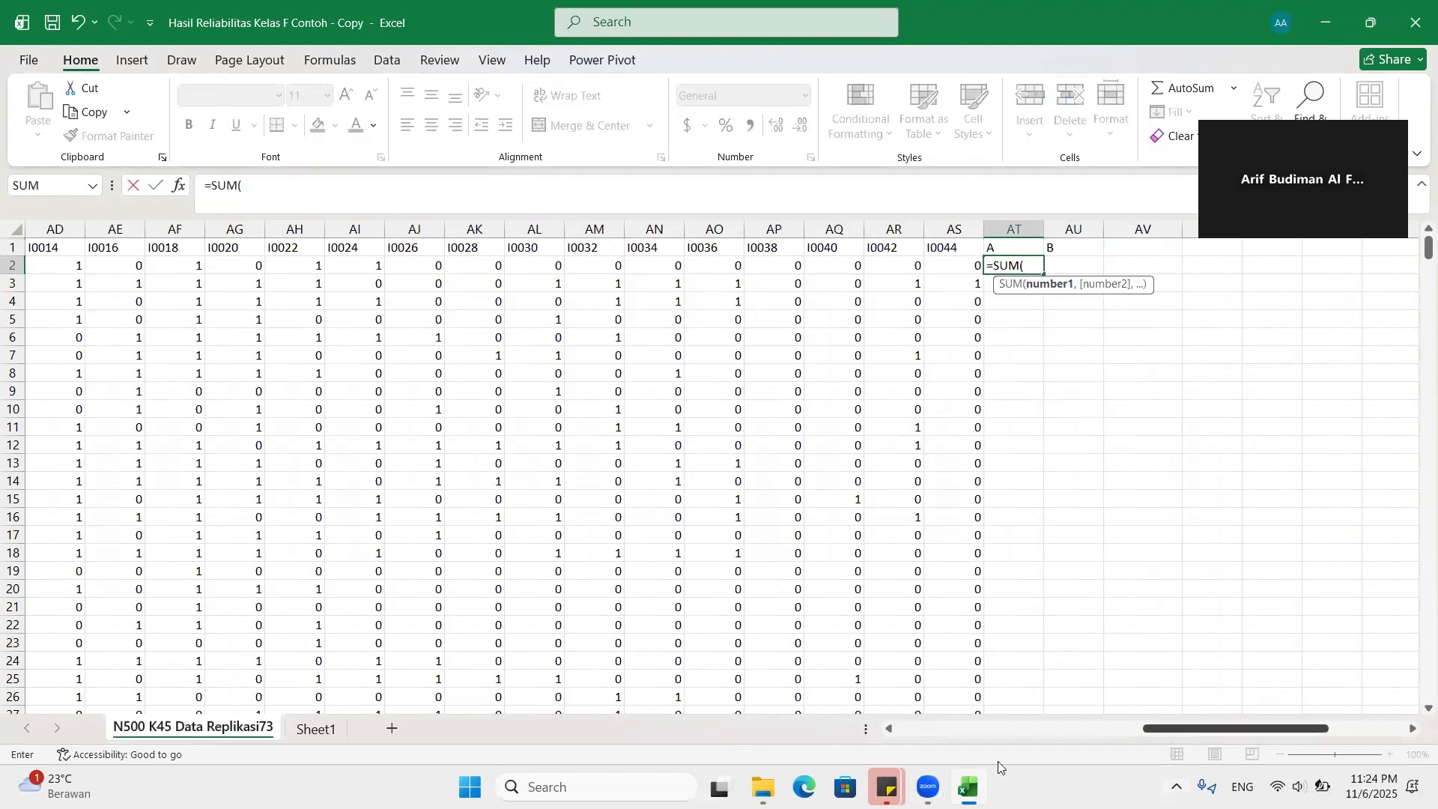
left_click_drag(1168, 730, 921, 730)
left_click_drag(71, 266, 410, 266)
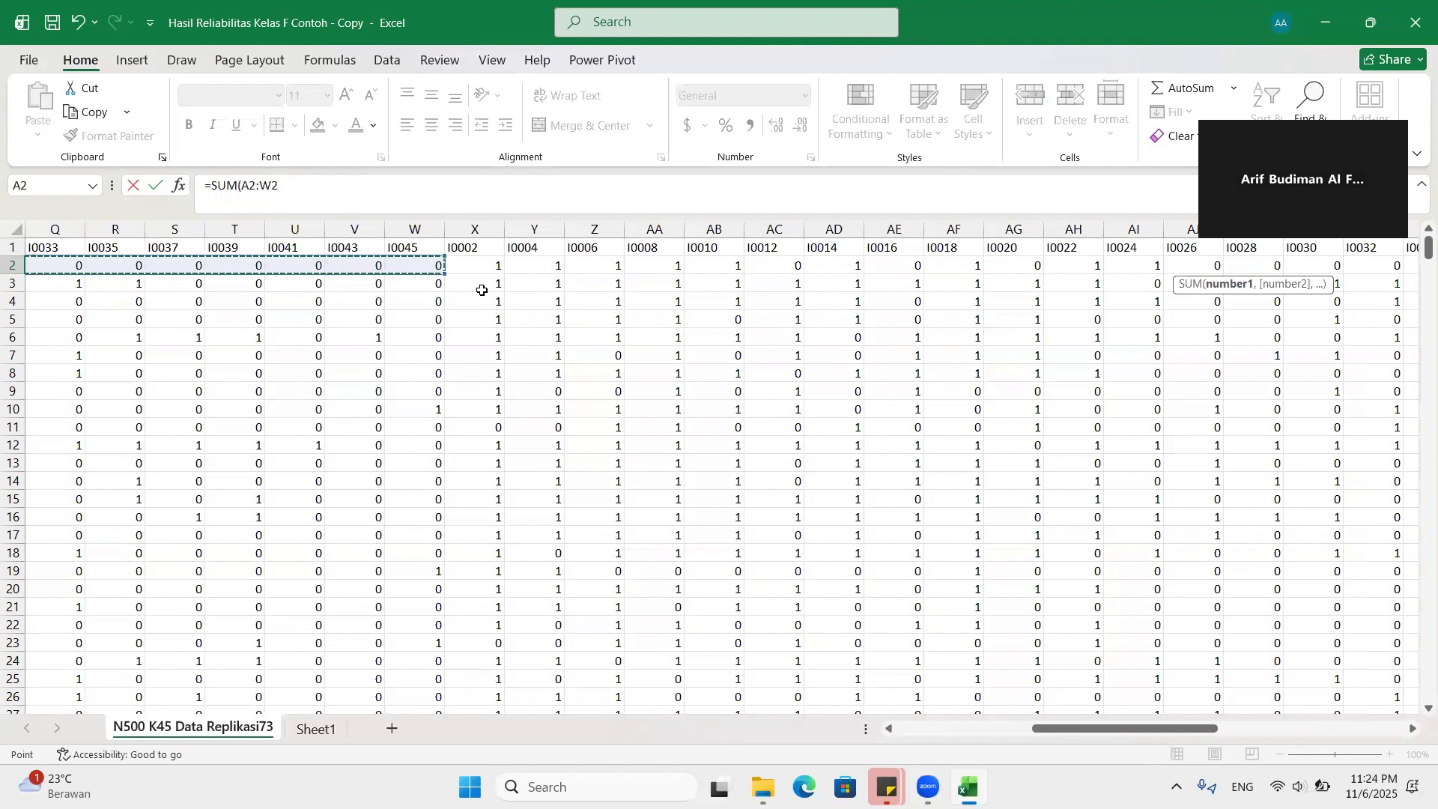
key("Return")
Step: Copy the formula from AT2 into AU2 and check its cell references
left_click_drag(1154, 728, 1287, 728)
left_click(480, 266)
left_click_drag(505, 274, 547, 274)
double_click(540, 268)
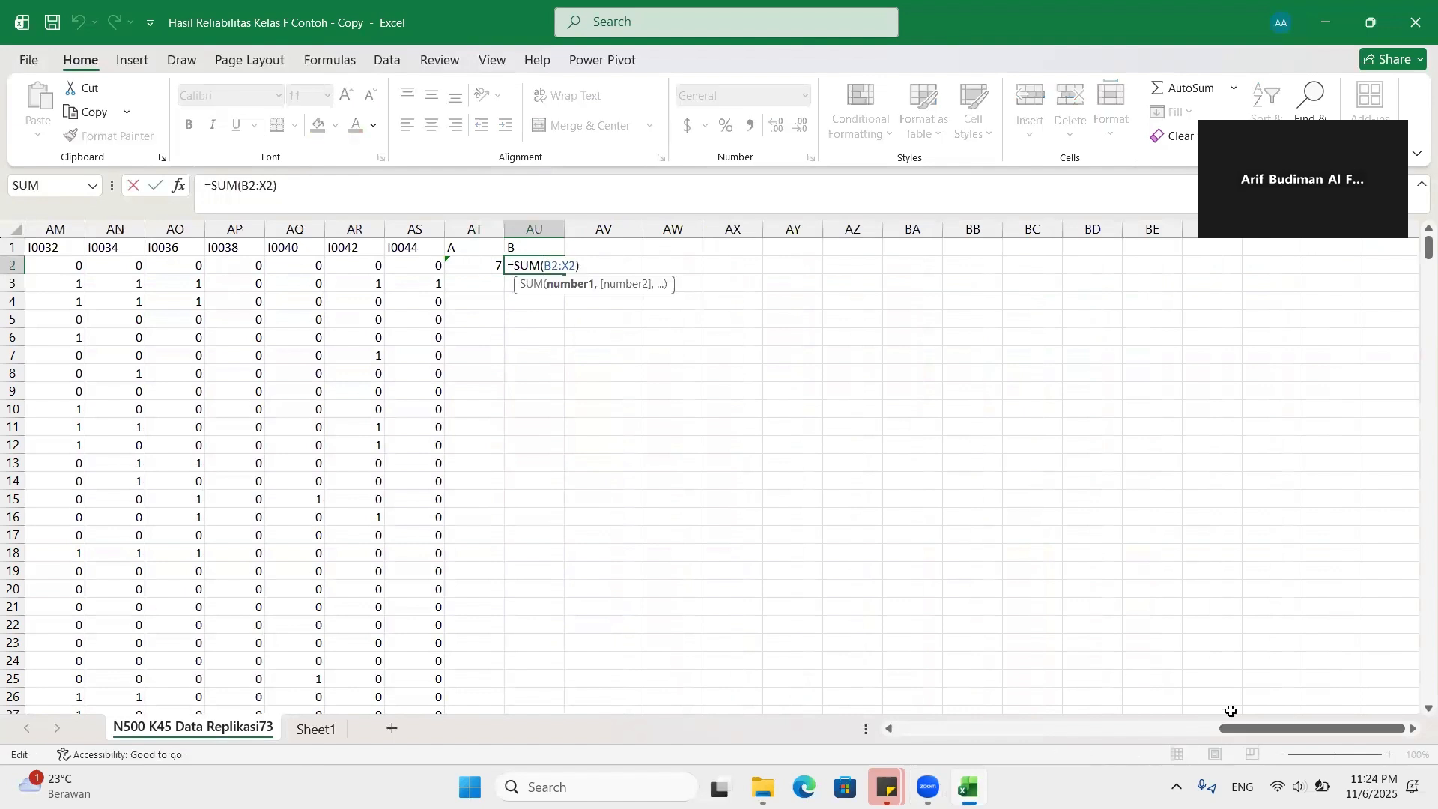
key("Return")
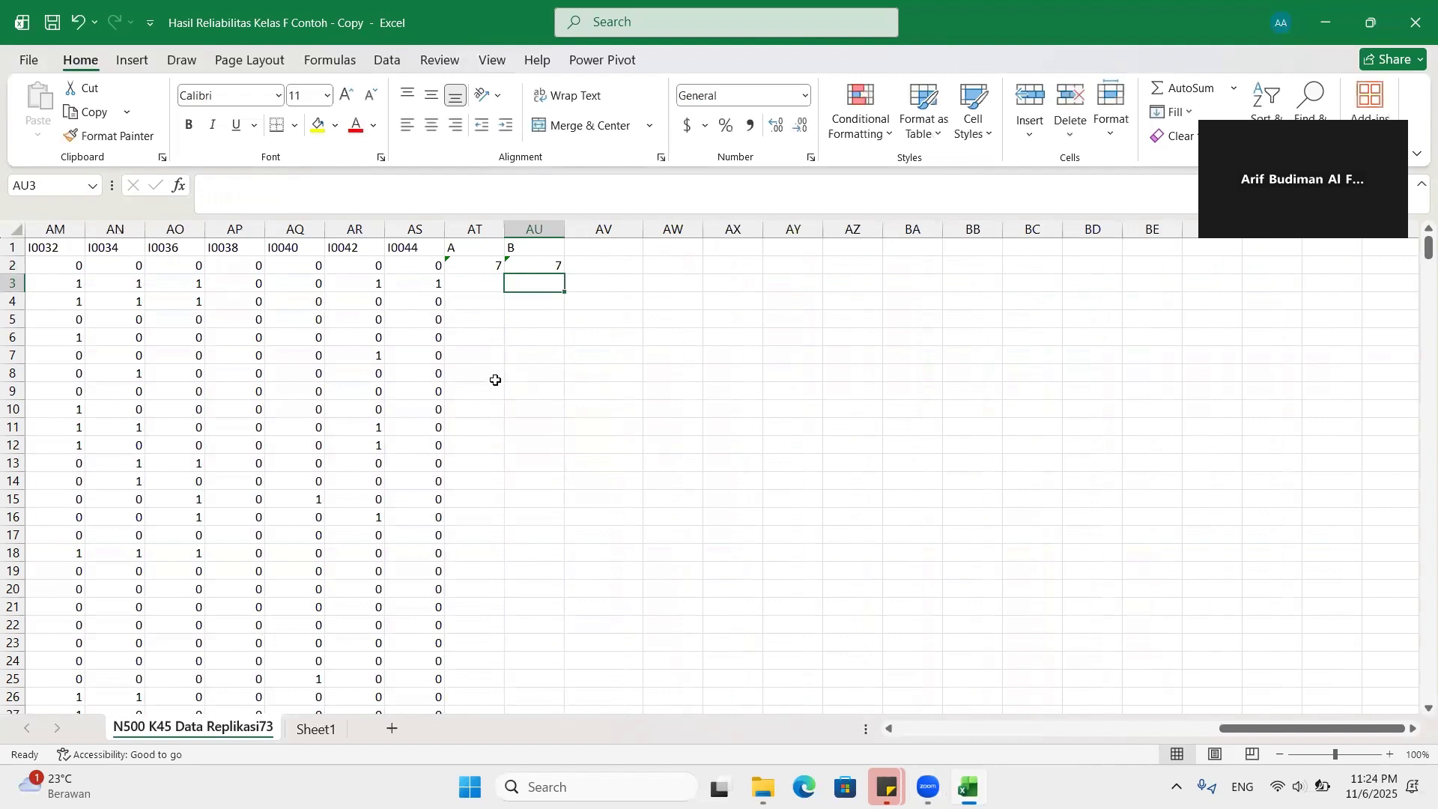
Step: Replace the formula in AU2 with =SUM(X2:AS2) to total the even-numbered items under header B
left_click(554, 268)
type("S")
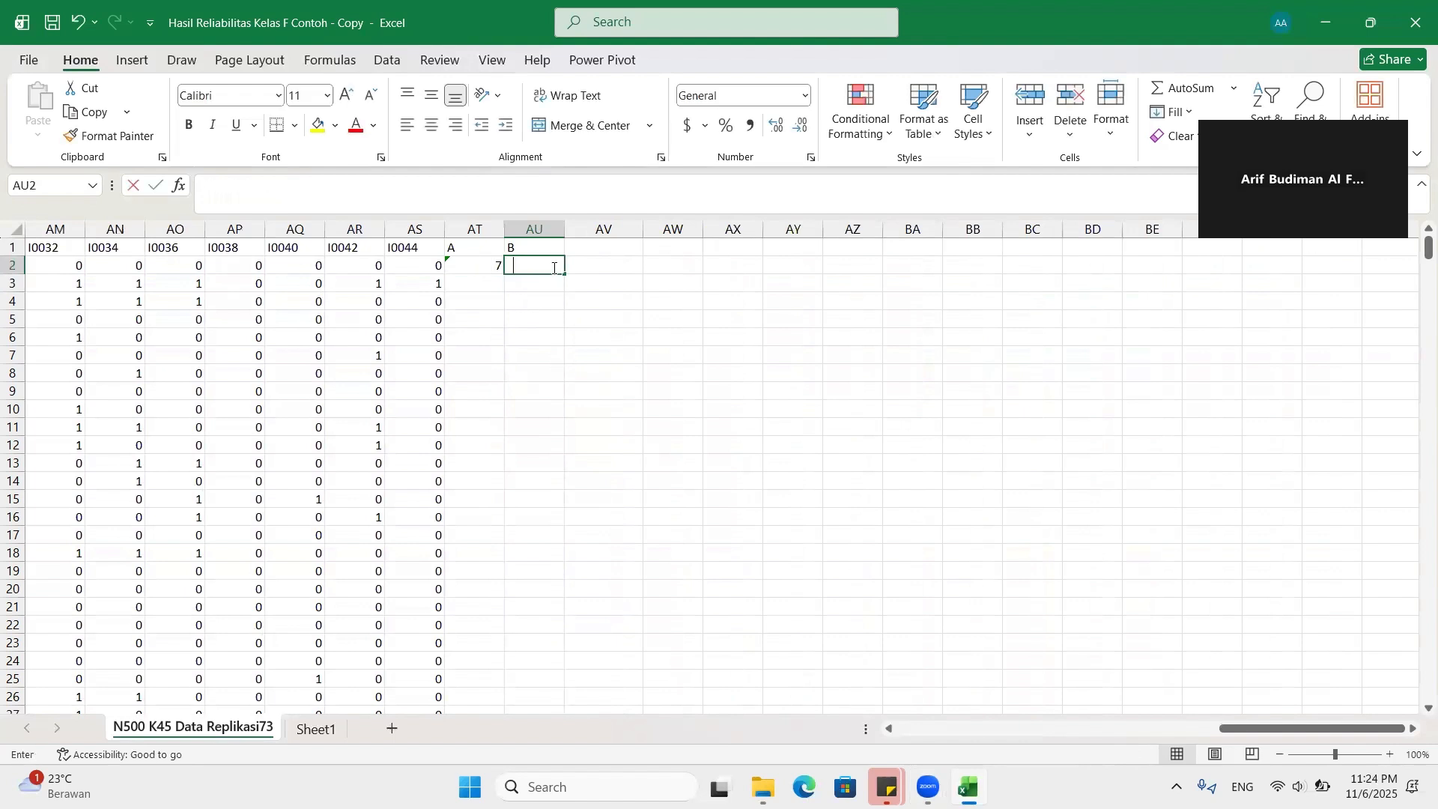
type("=SUM(")
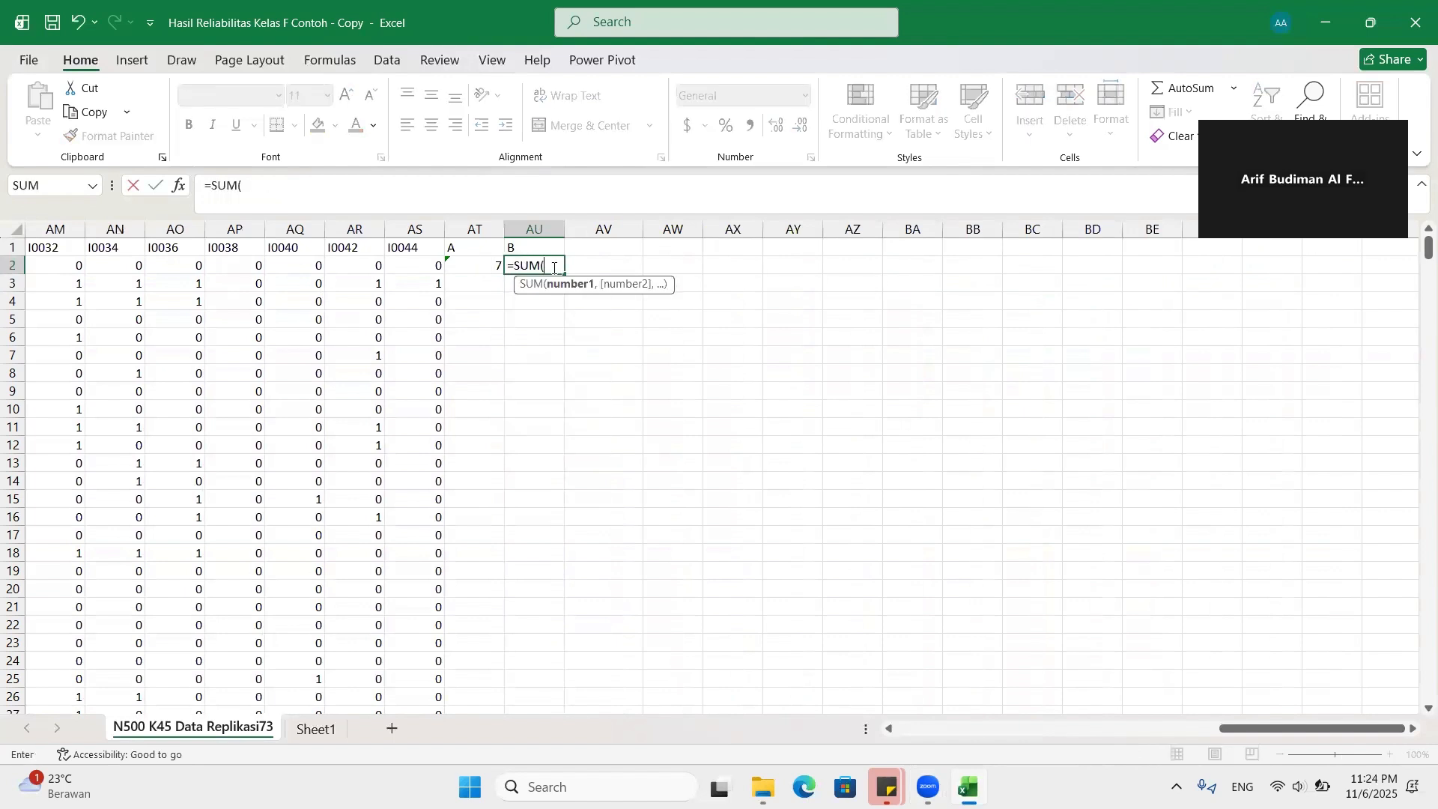
left_click_drag(1339, 743, 1118, 738)
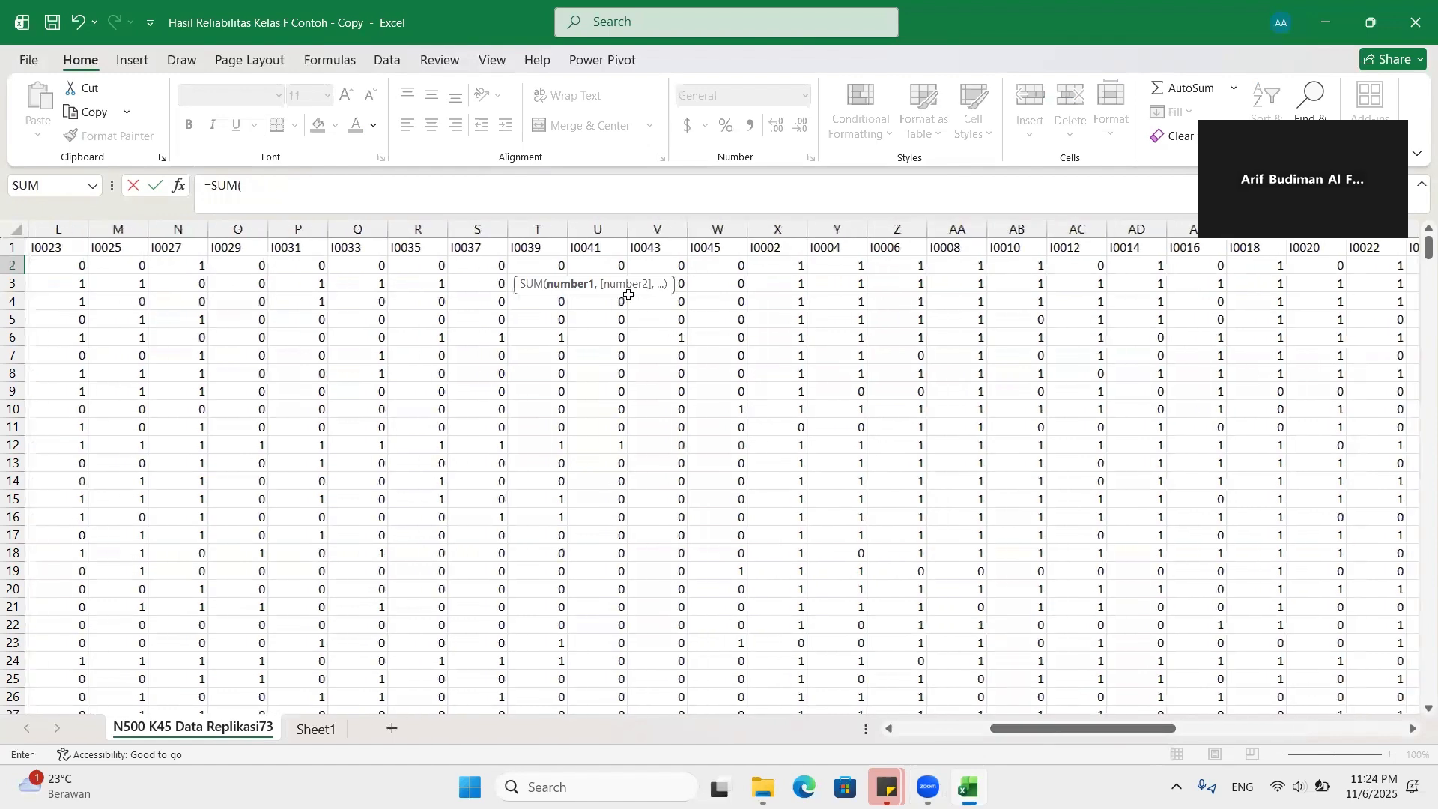
left_click_drag(771, 267, 1030, 268)
key("Return")
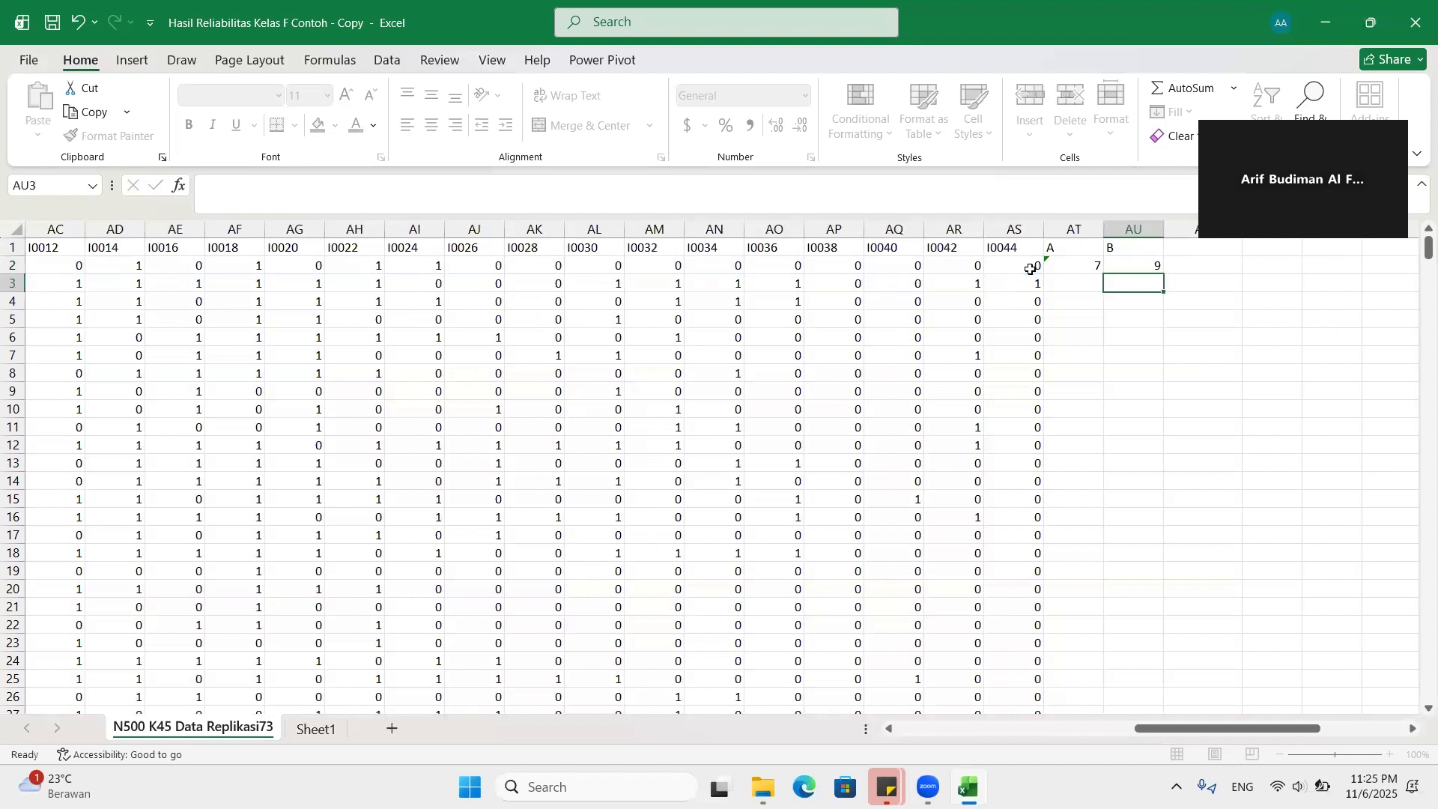
Step: Fill the AT2 and AU2 sum formulas down through all respondent rows to row 501
left_click(1084, 268)
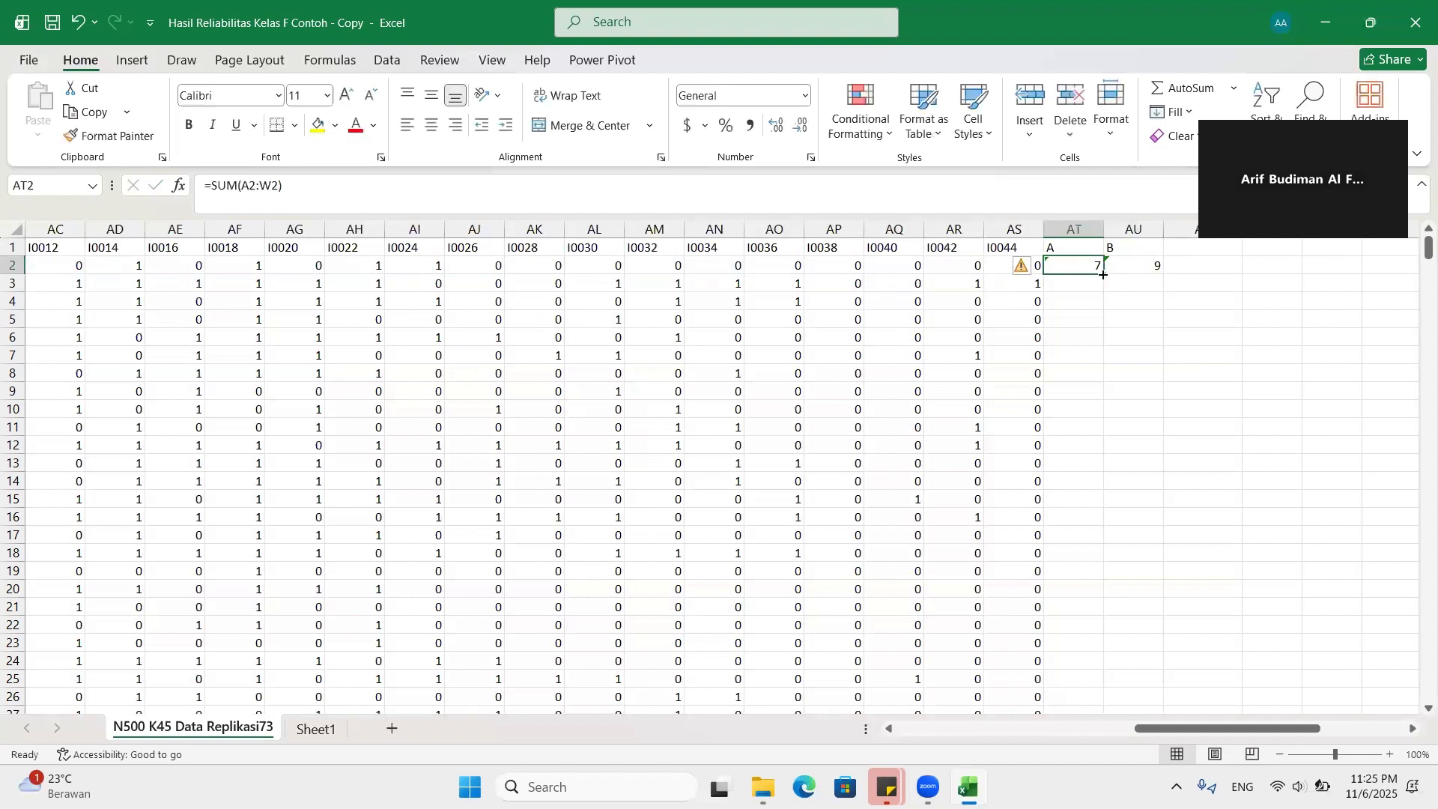
double_click(1103, 275)
left_click(1153, 268)
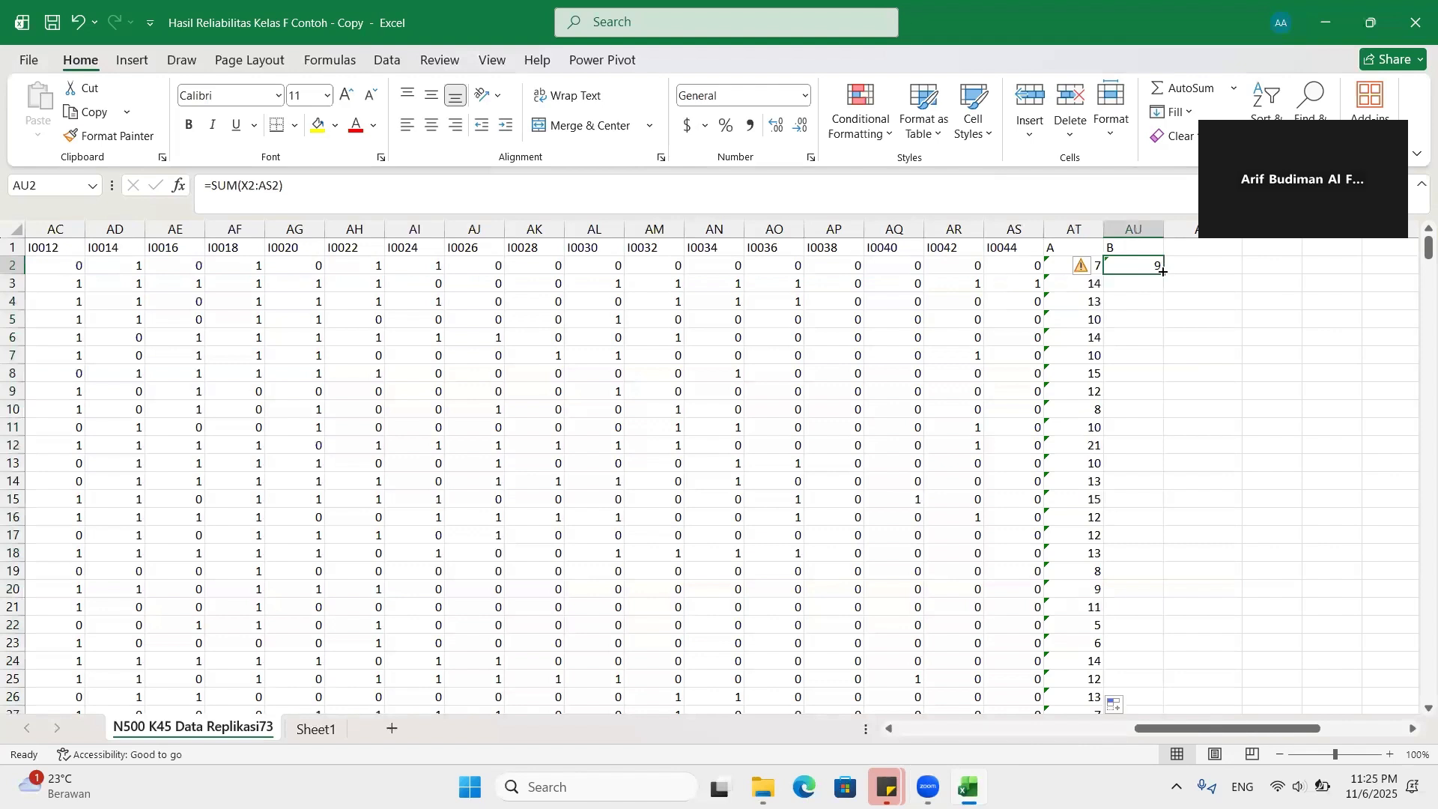
double_click(1162, 271)
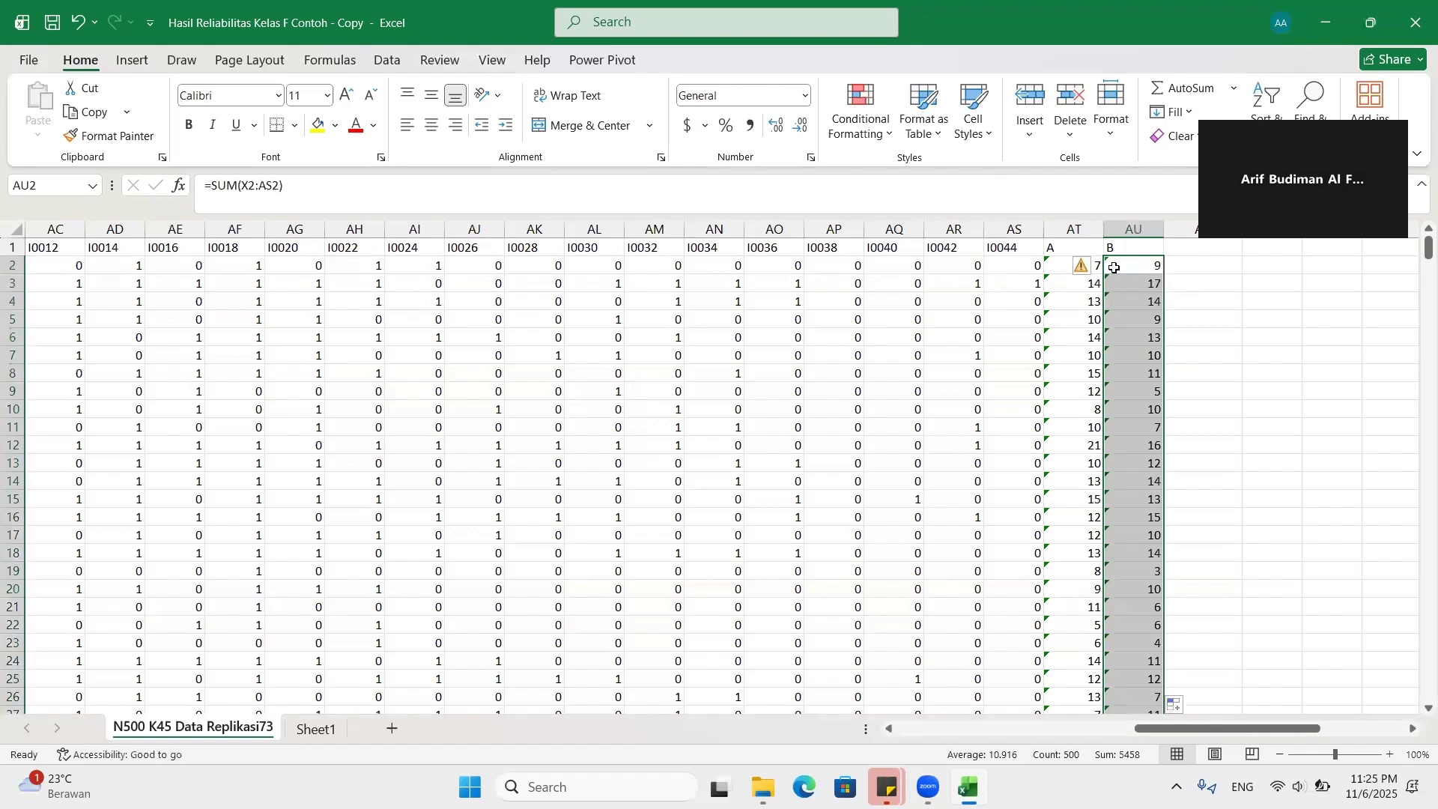
Step: Examine the summary statistics of score columns AT and AU and their A and B headers
left_click(1075, 231)
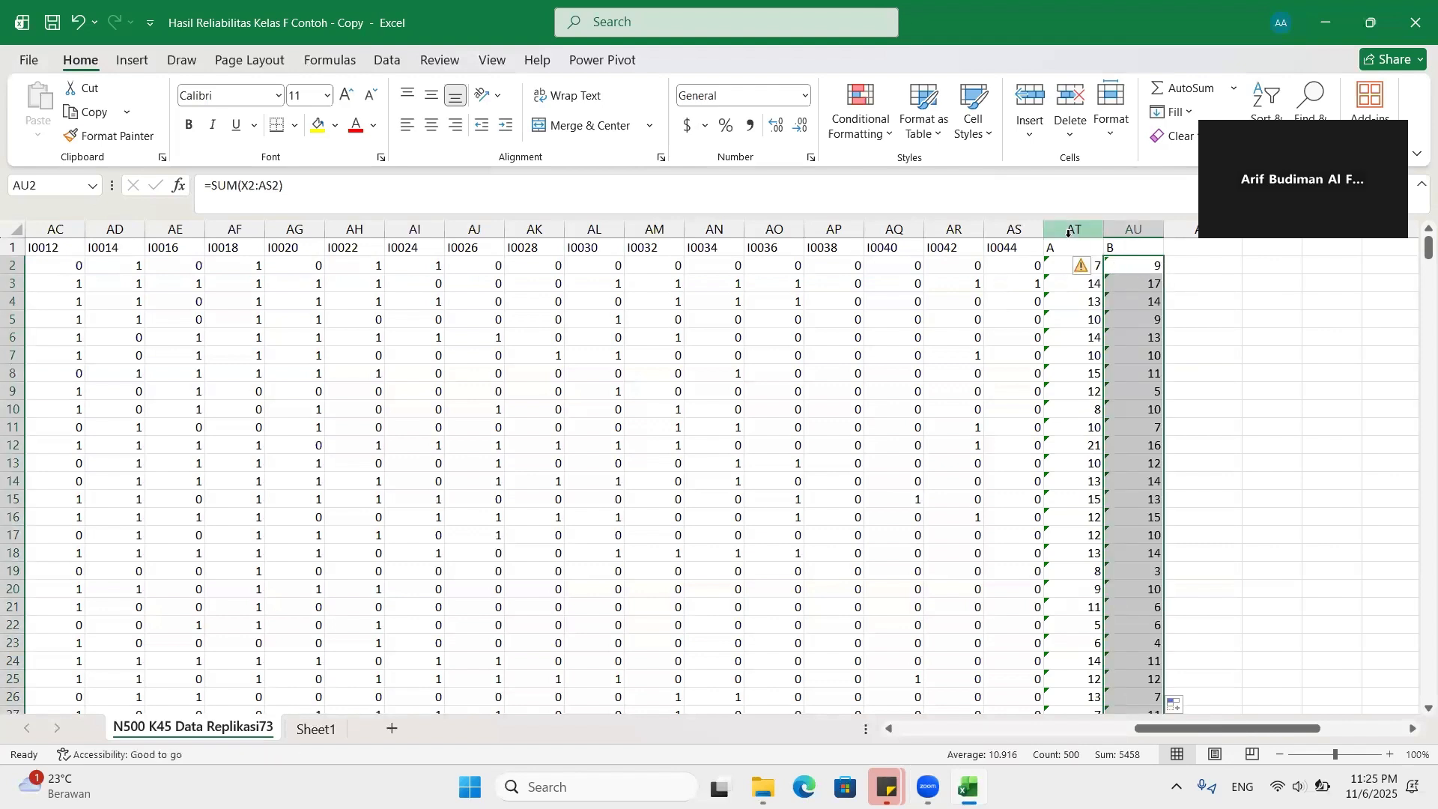
left_click(1127, 231)
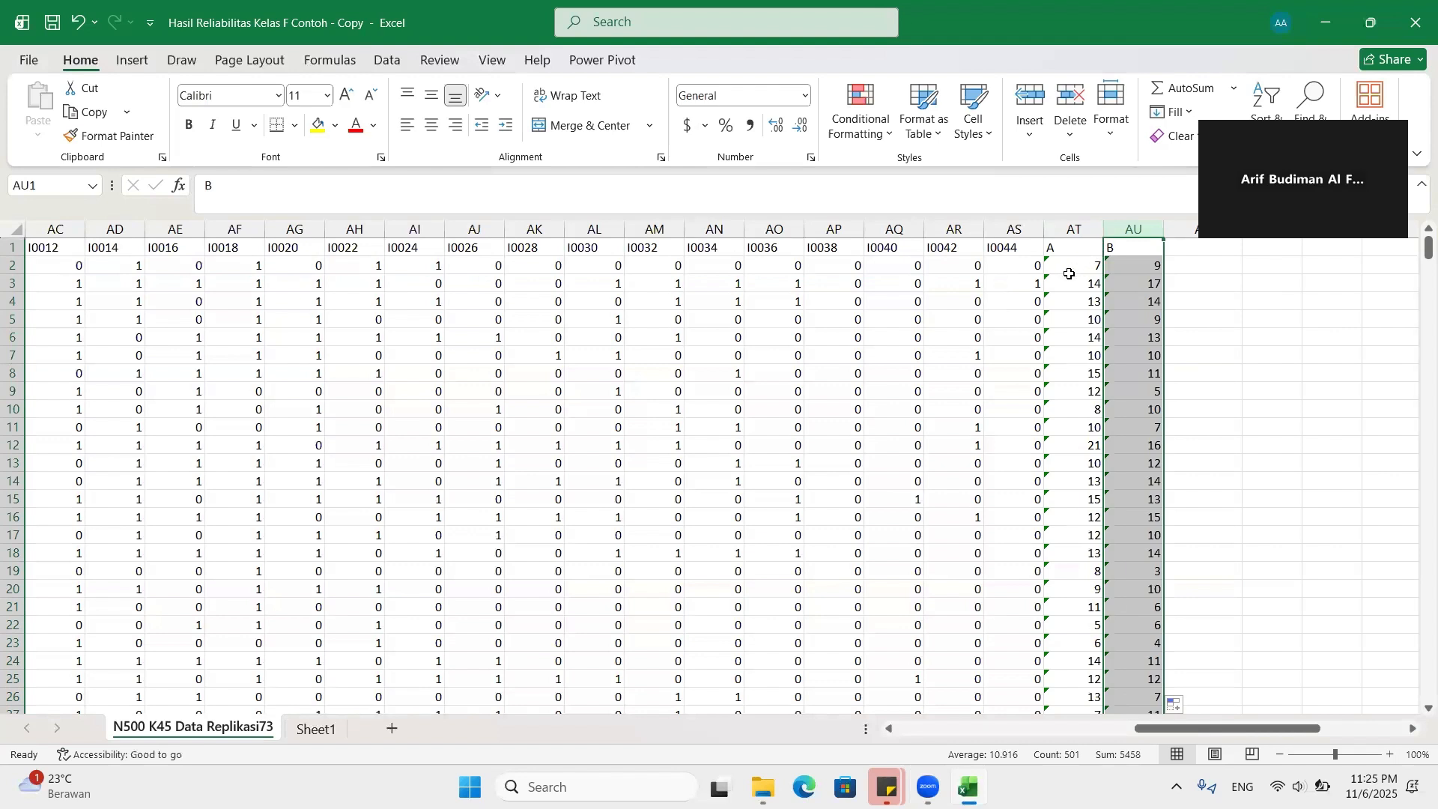
left_click(1067, 229)
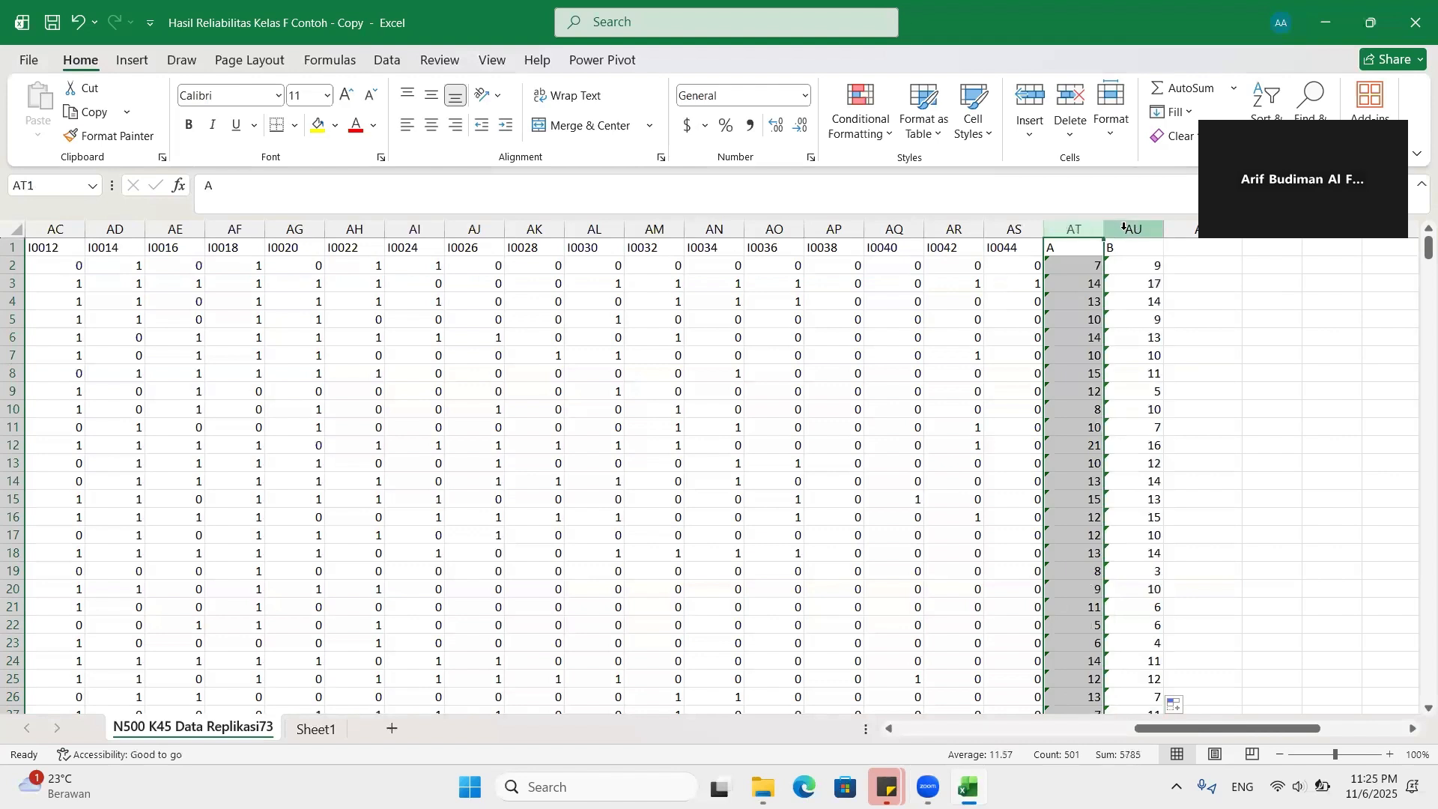
left_click(1124, 227)
left_click_drag(1298, 126, 1310, 66)
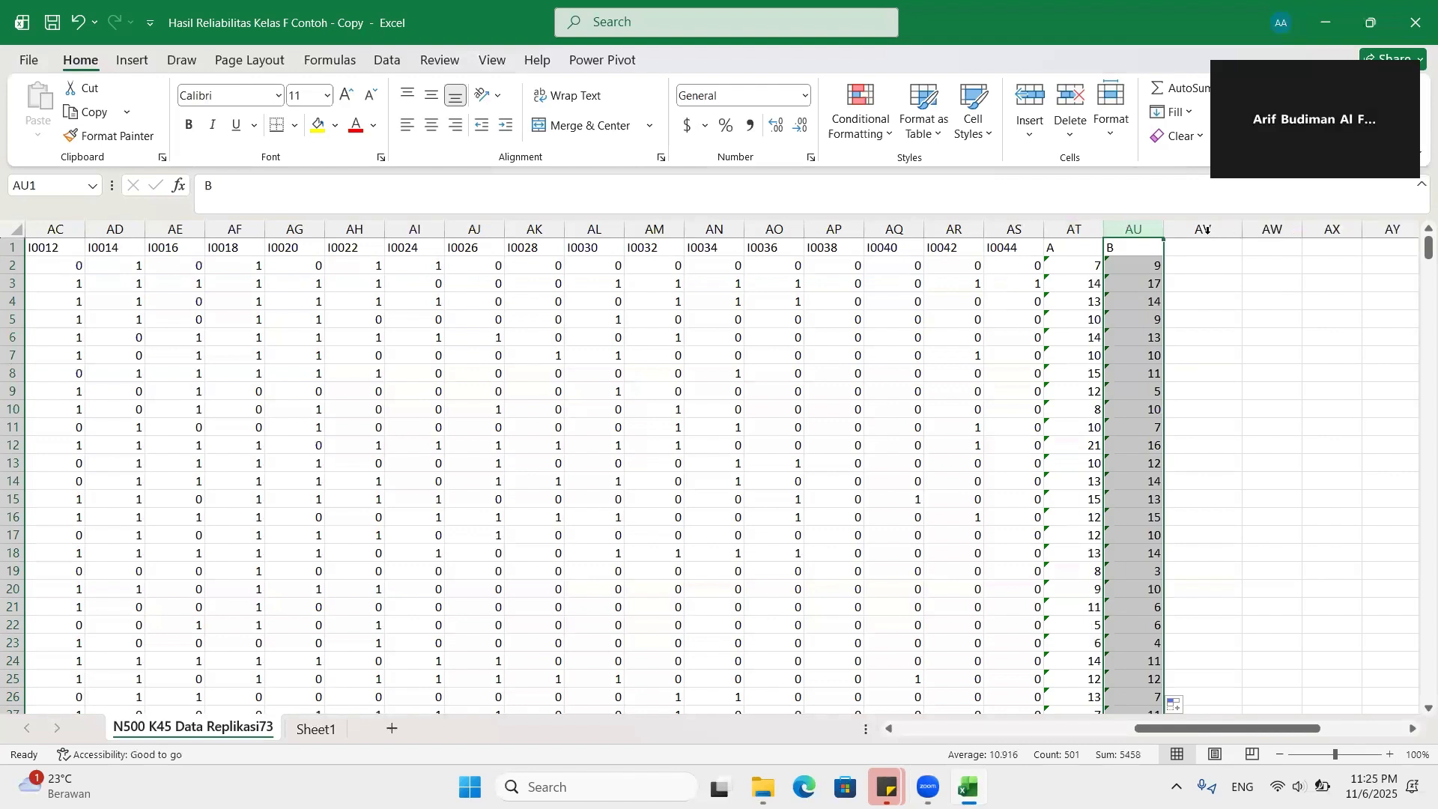
left_click(1189, 255)
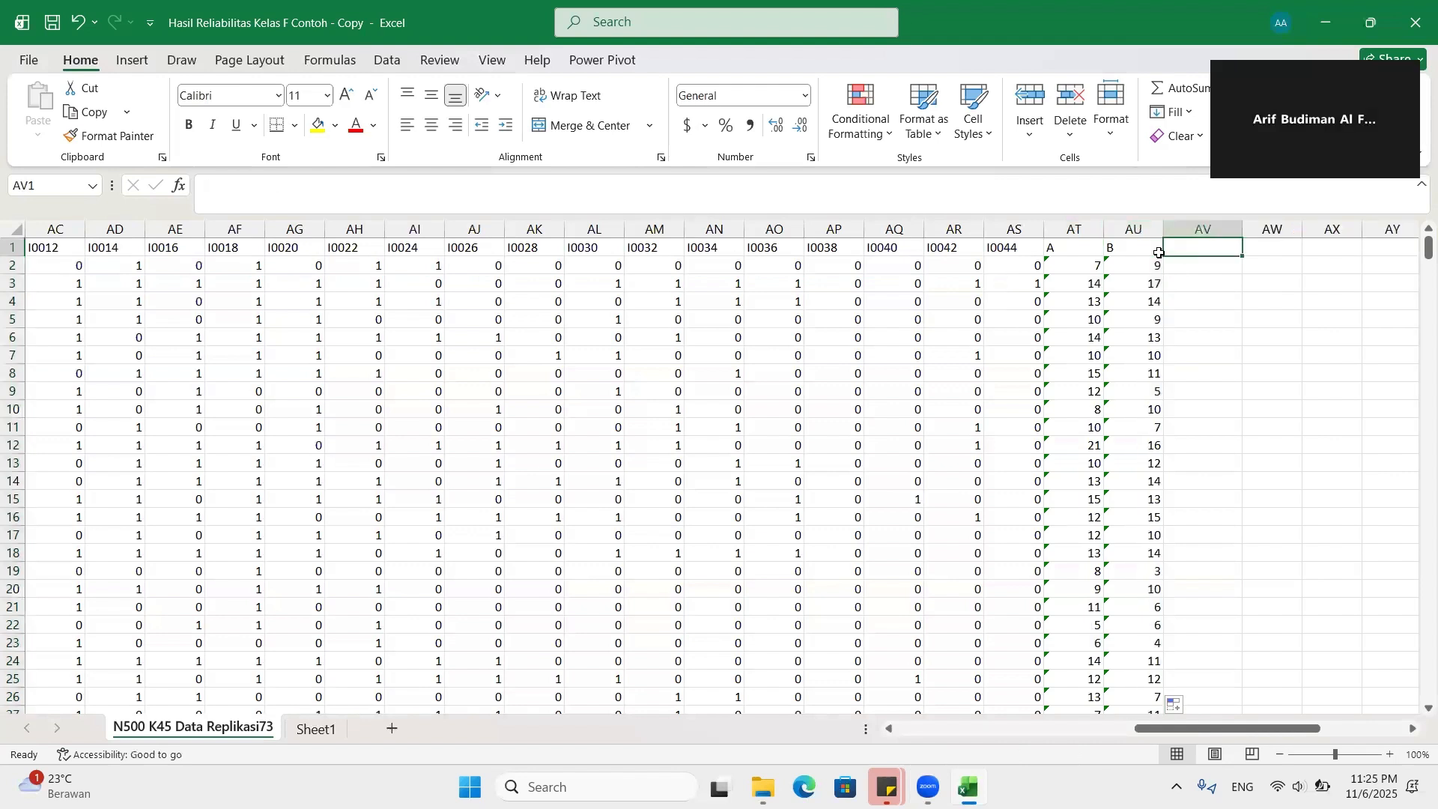
left_click(1067, 250)
left_click(1114, 248)
Step: Enter =SUM(AT2:AT501) in AT502, below the last score in column AT
left_click(1085, 269)
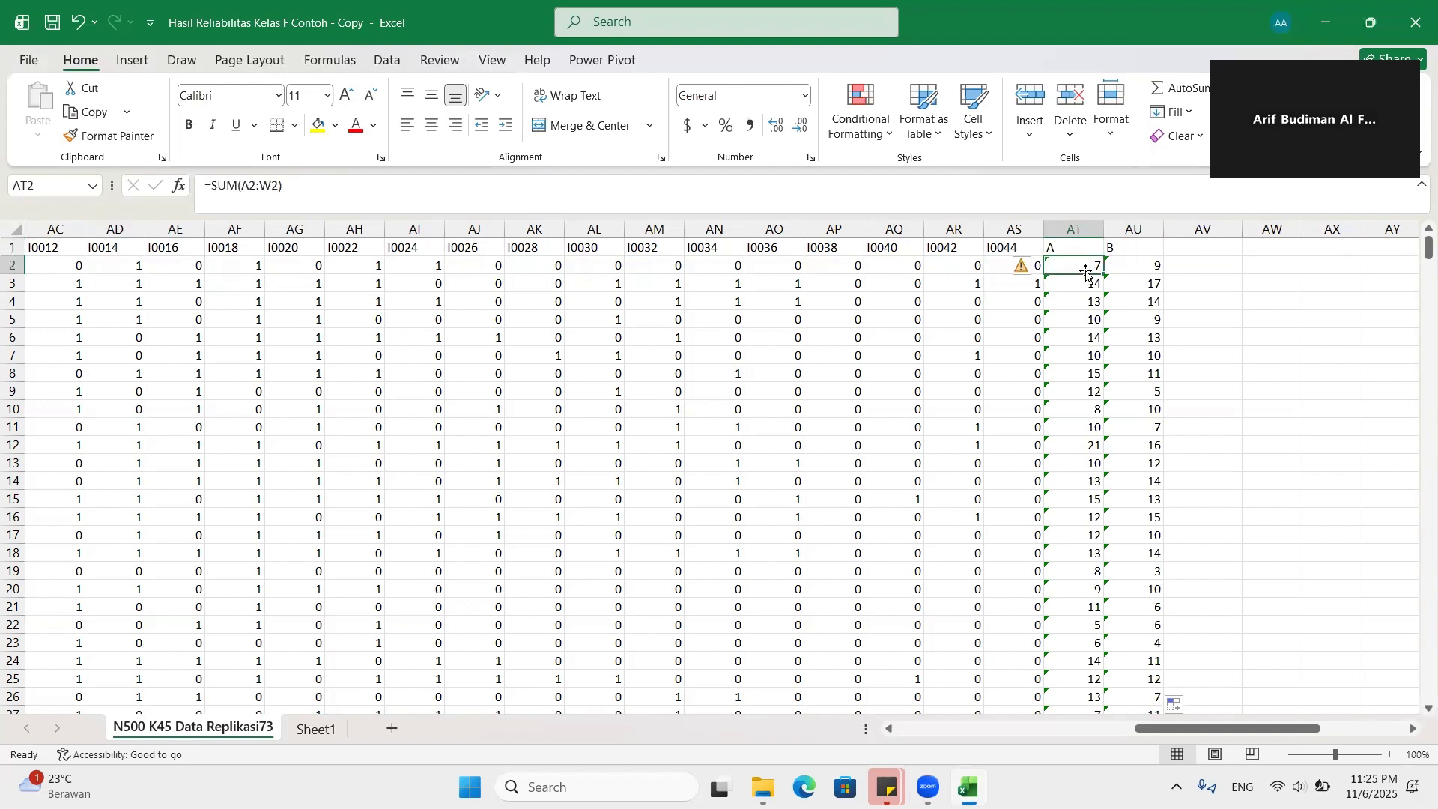
double_click(1086, 274)
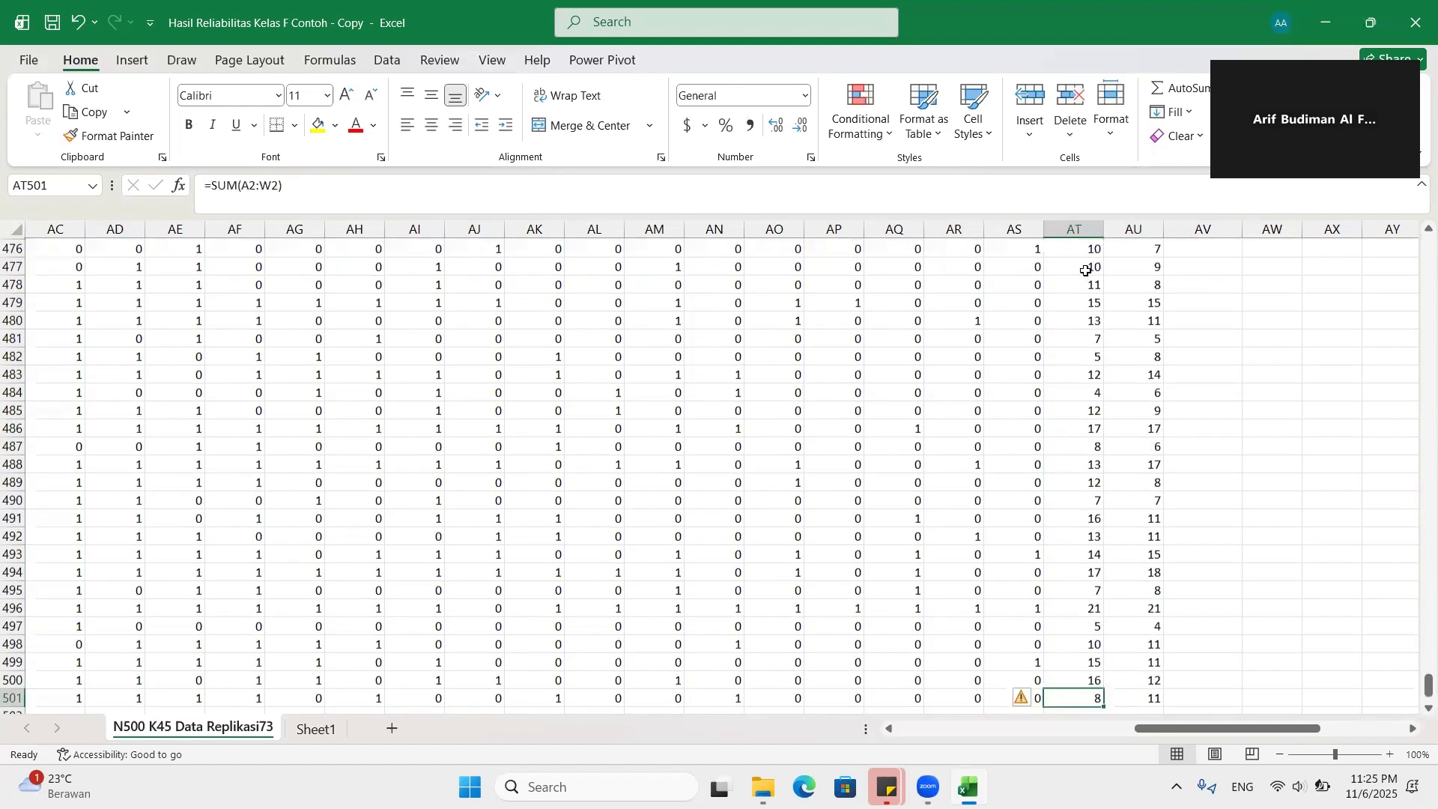
key("Down")
type("=SUM(")
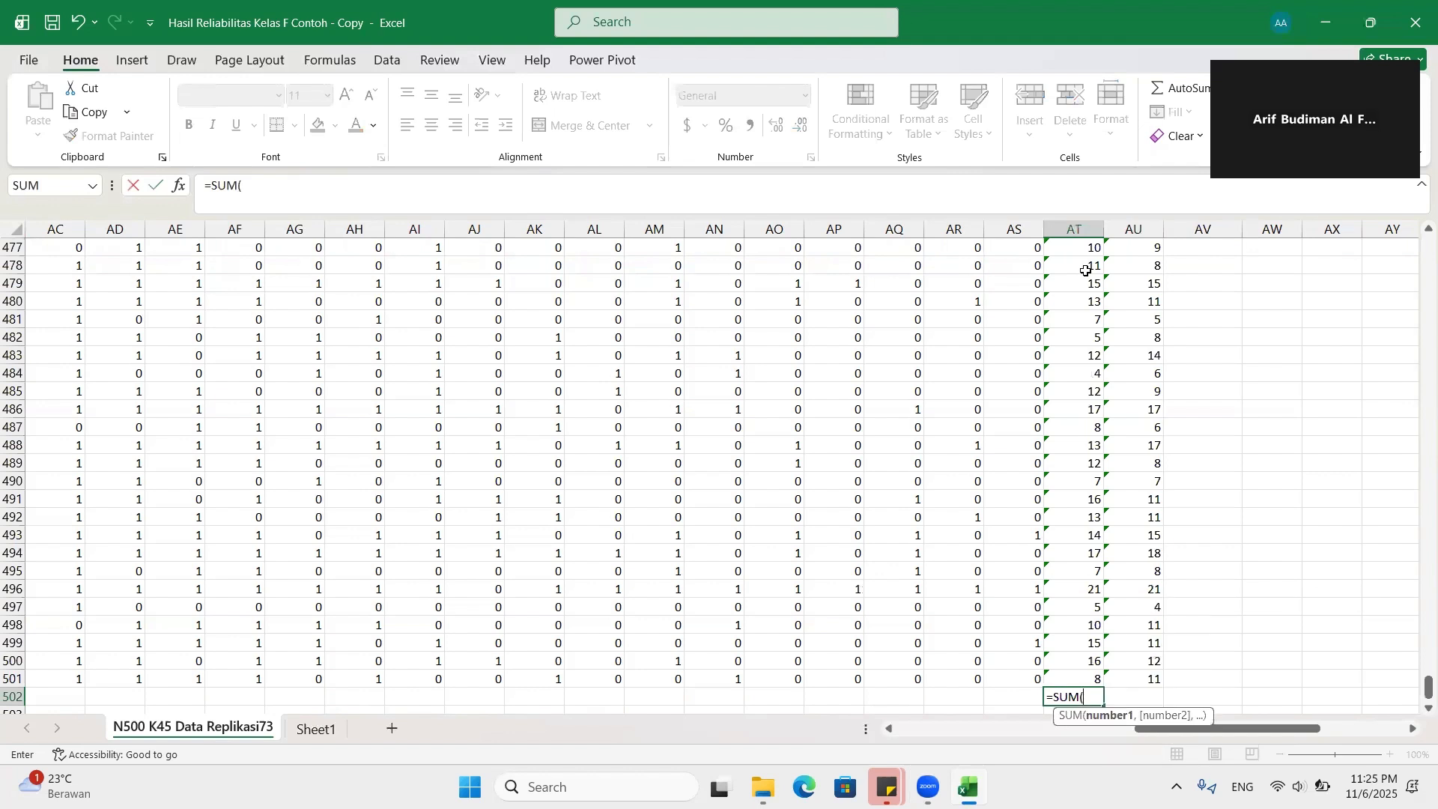
type("at2:at")
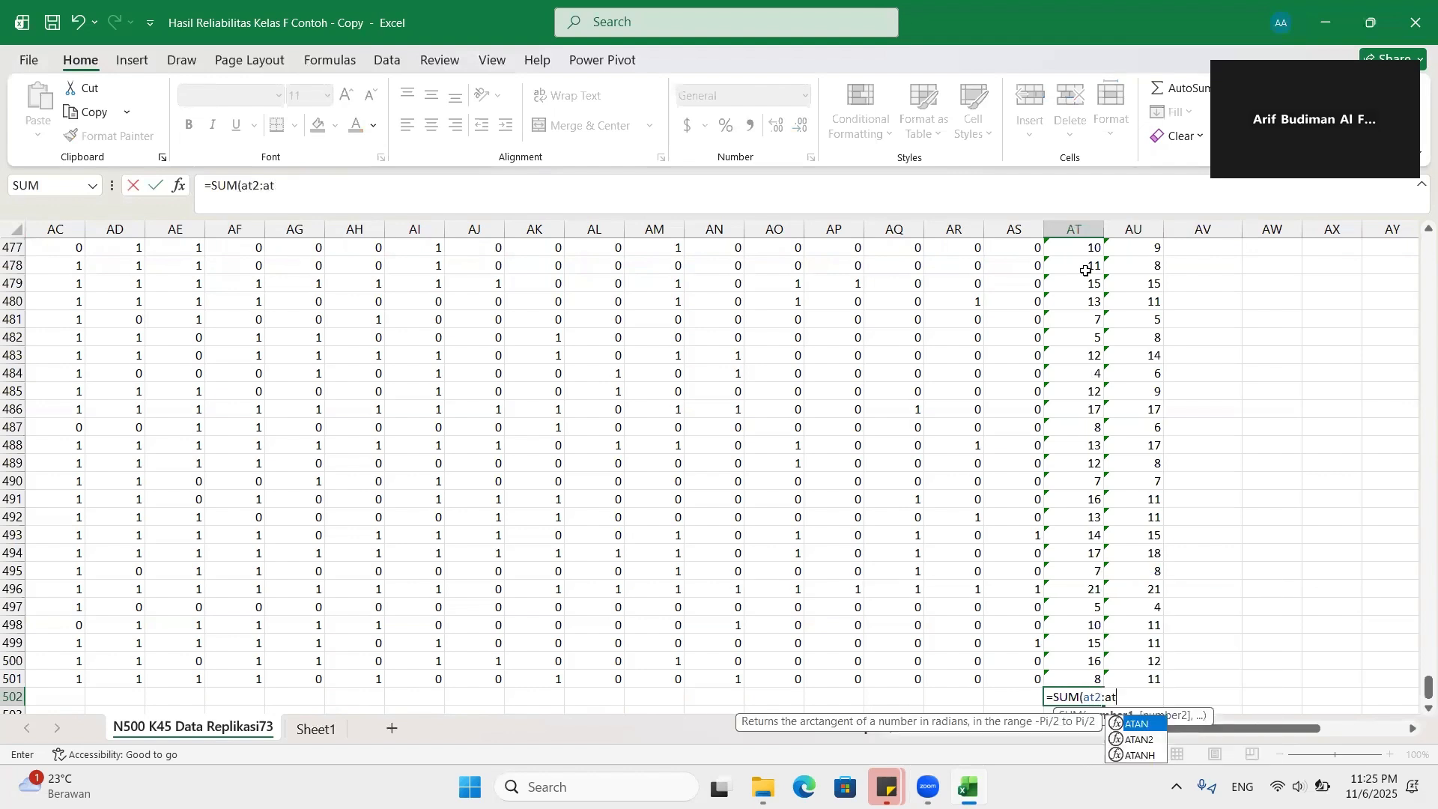
type("501")
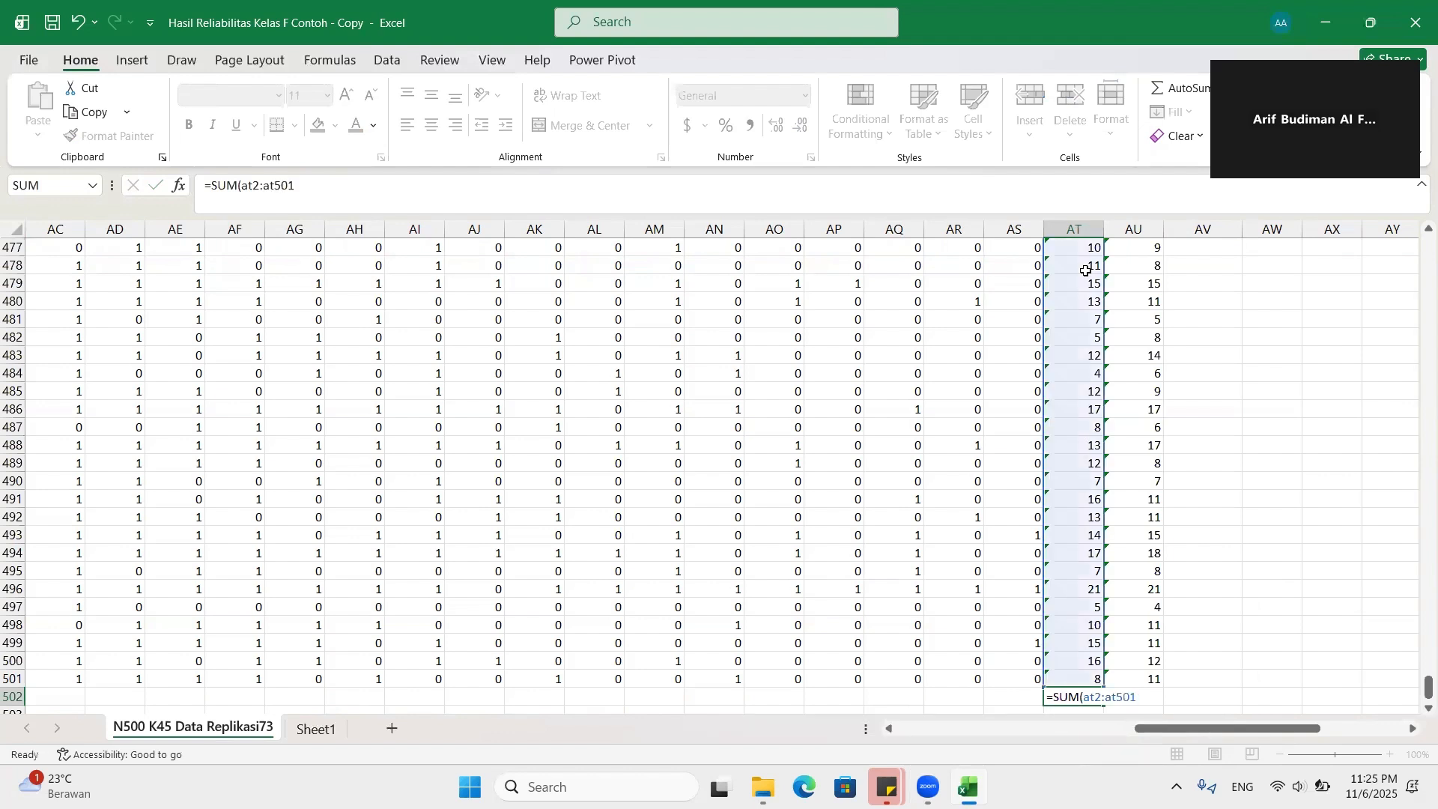
key("Return")
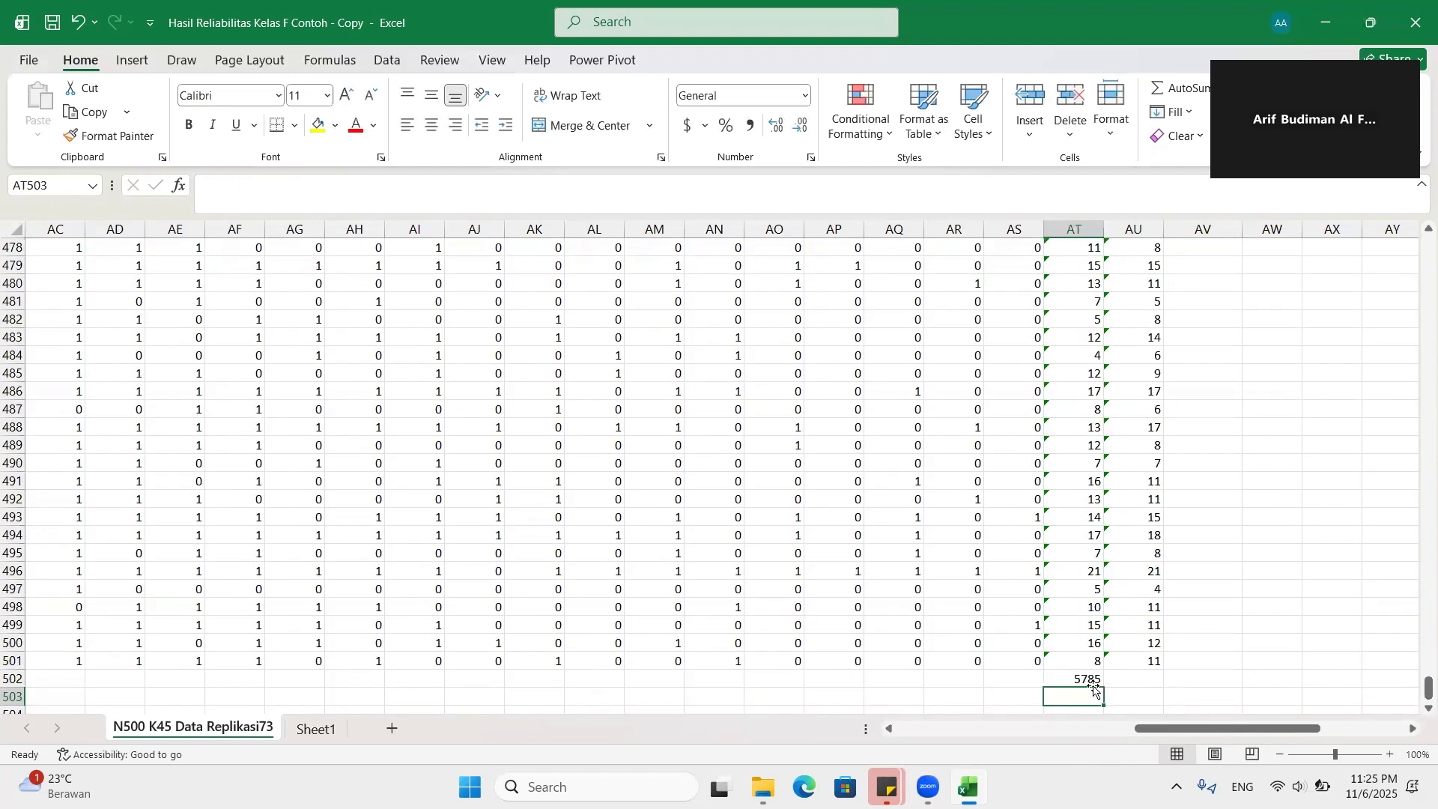
Step: Copy the total formula from AT502 into AU502 and check that it sums AU2:AU501
left_click(1093, 676)
left_click_drag(1103, 688, 1165, 688)
left_click(1143, 680)
double_click(1143, 679)
key("Return")
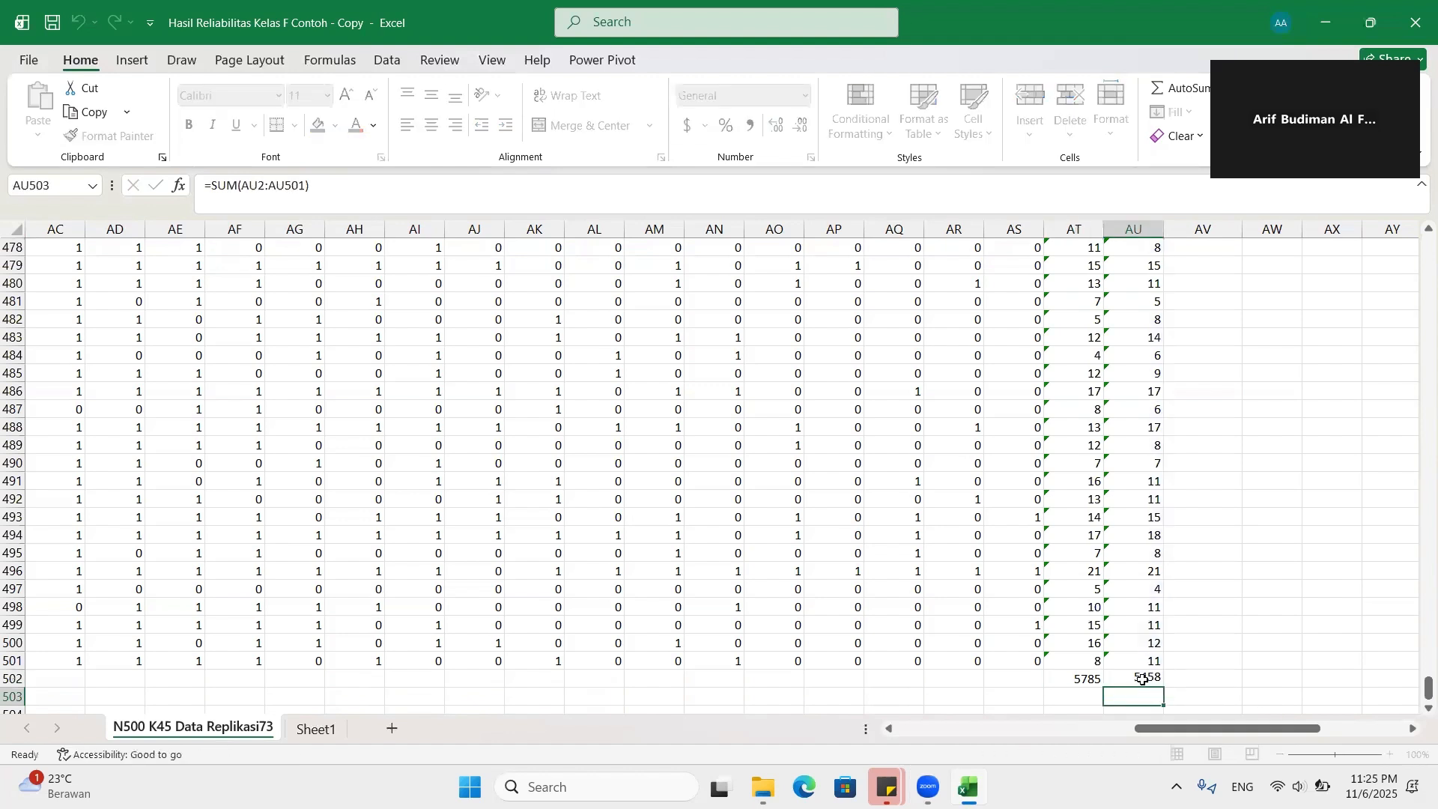
Step: Enter =AT502/500 in AT503 to calculate the mean of the A scores
left_click(1086, 690)
type("=")
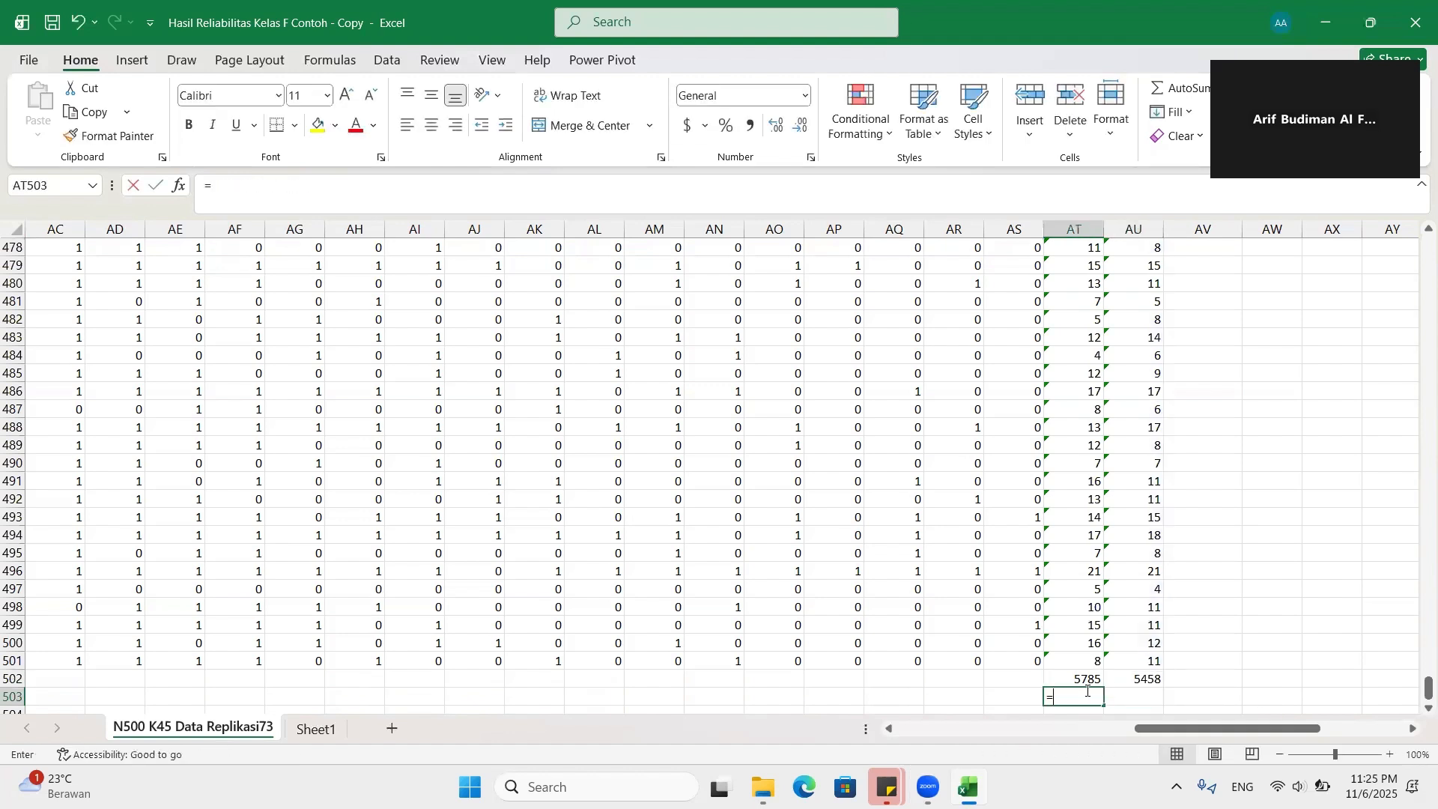
left_click(1087, 680)
type("/")
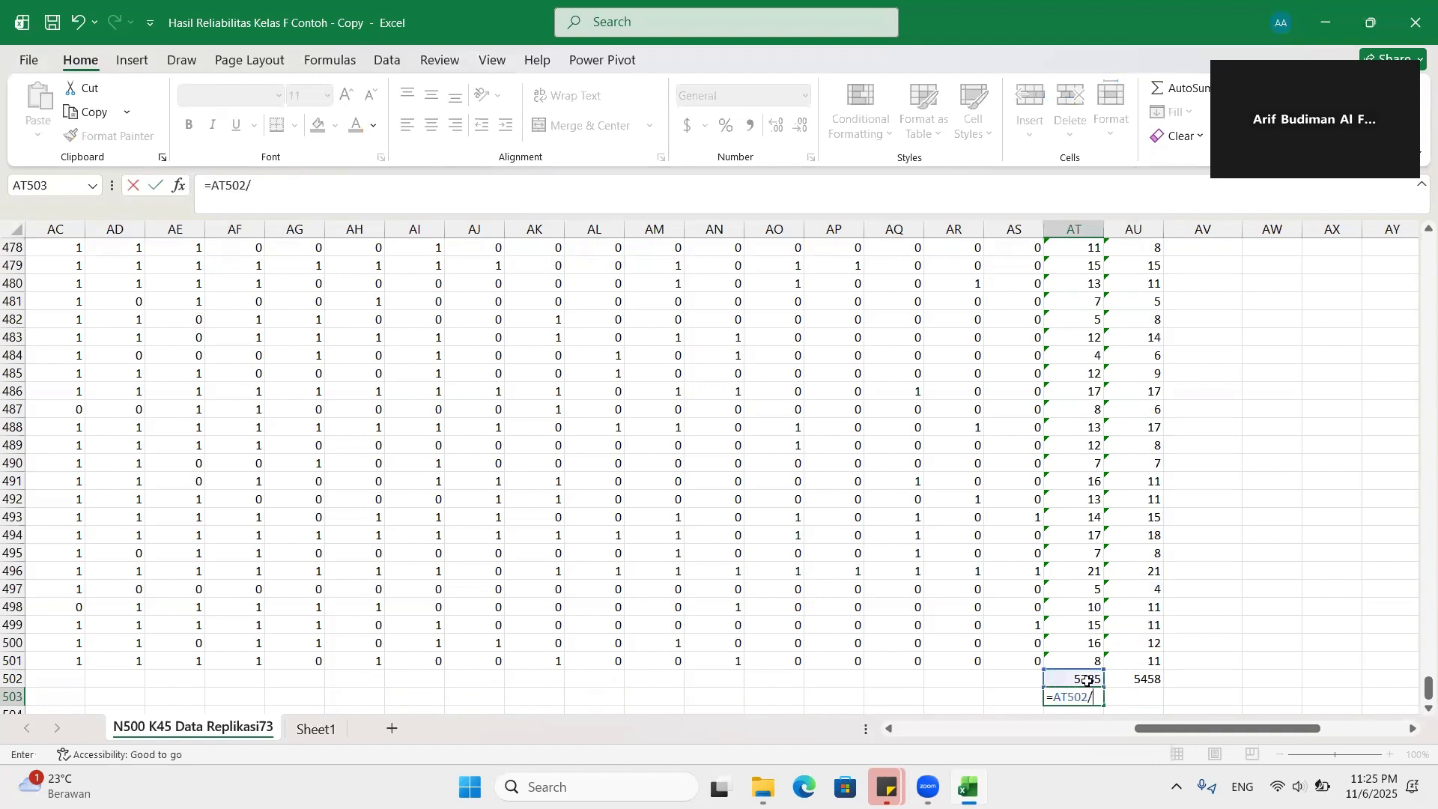
type("500")
key("Return")
Step: Copy the mean formula from AT503 into AU503 and check that it divides AU502 by 500
left_click(1085, 678)
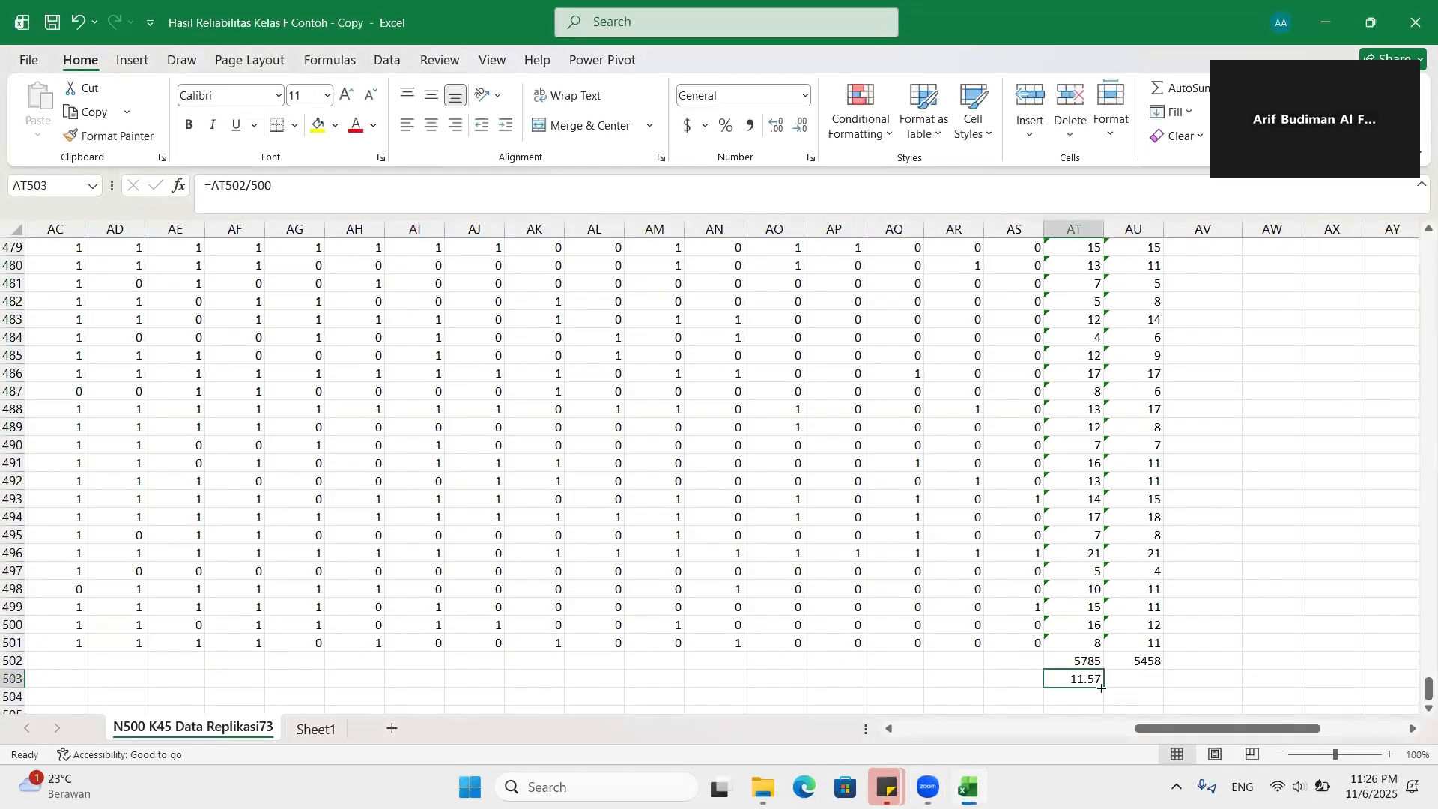
left_click_drag(1103, 687, 1154, 687)
double_click(1138, 678)
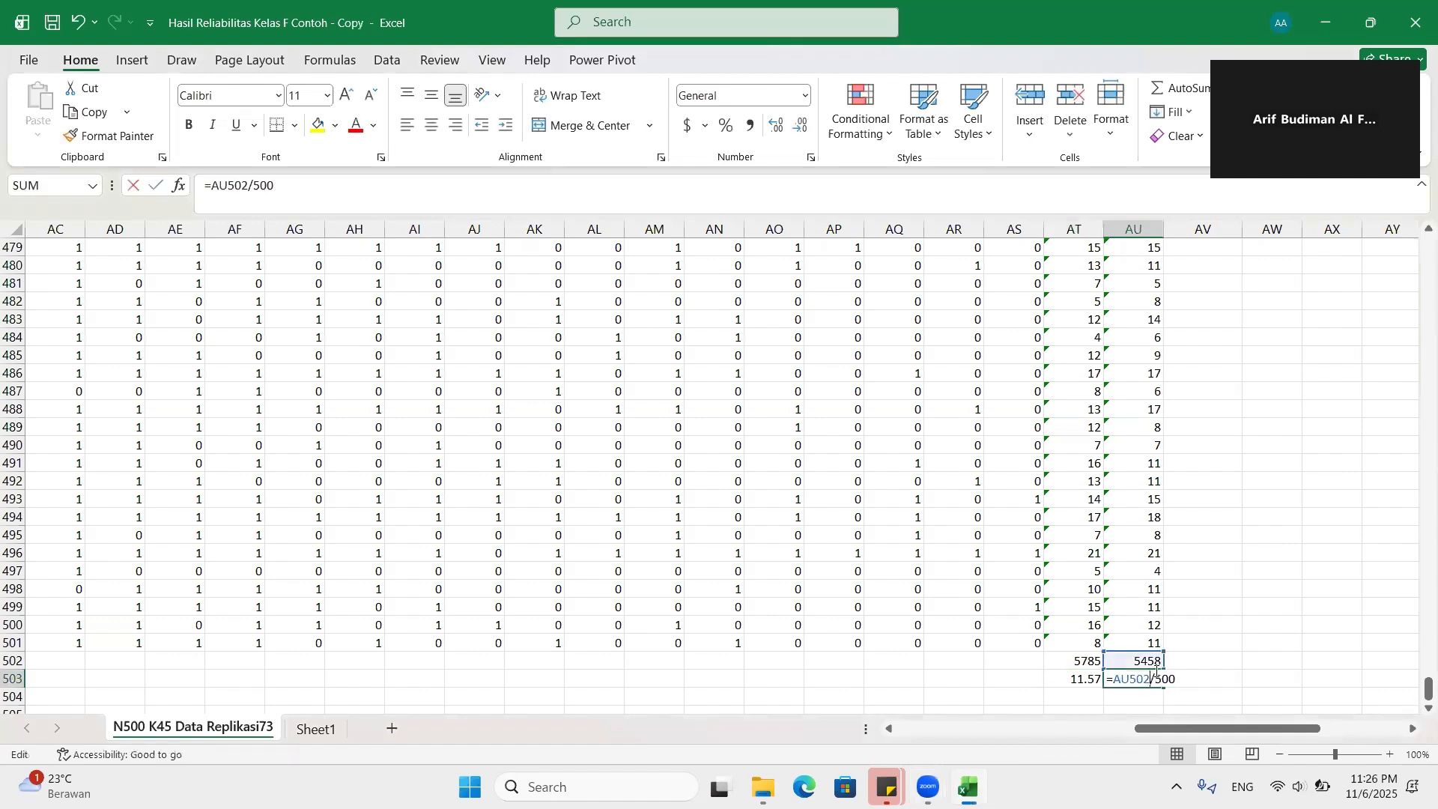
key("Escape")
key("Left")
key("Left")
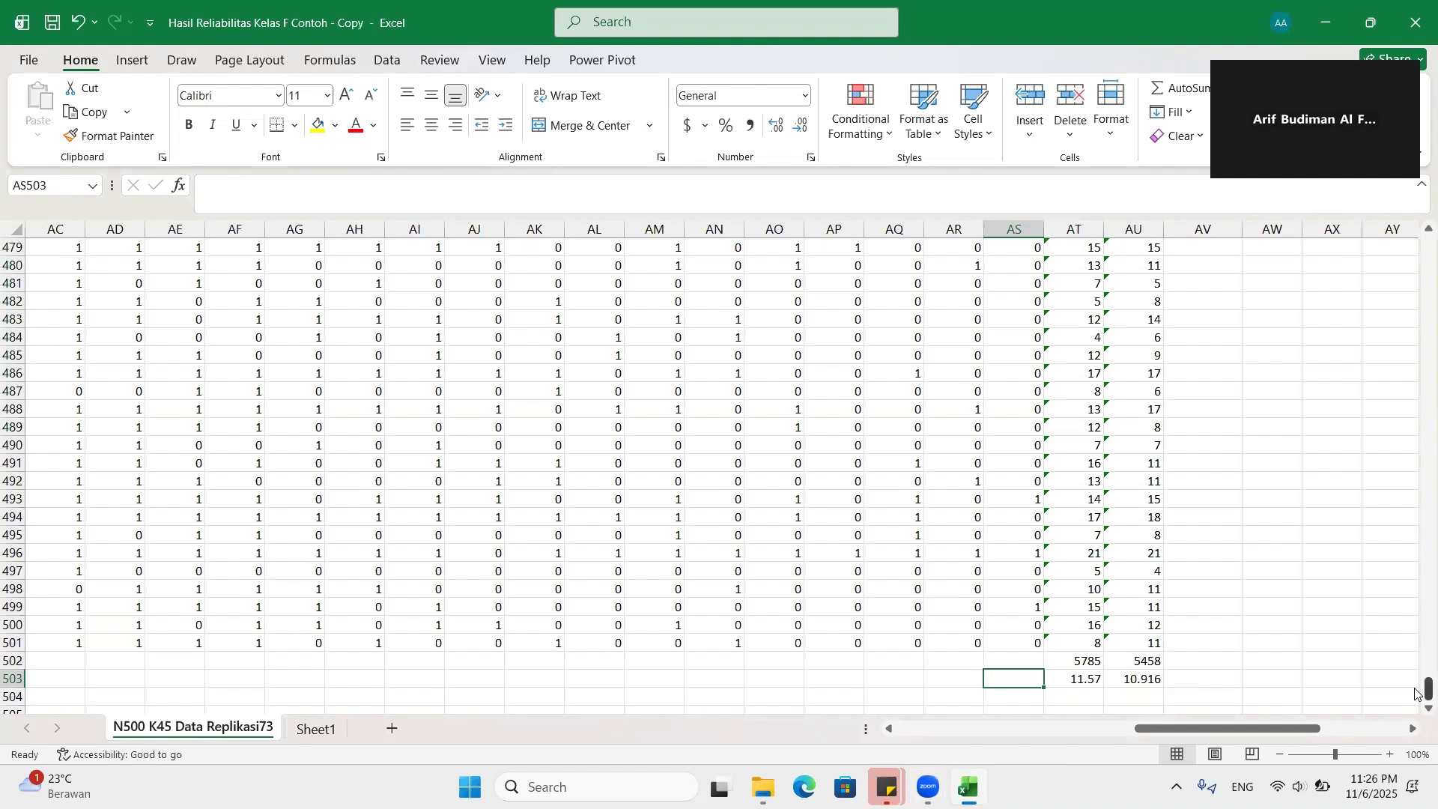
Step: Add the header INFORMASI in AV1 and insert a blank column before it, shifting the header to AW1
left_click(1207, 678)
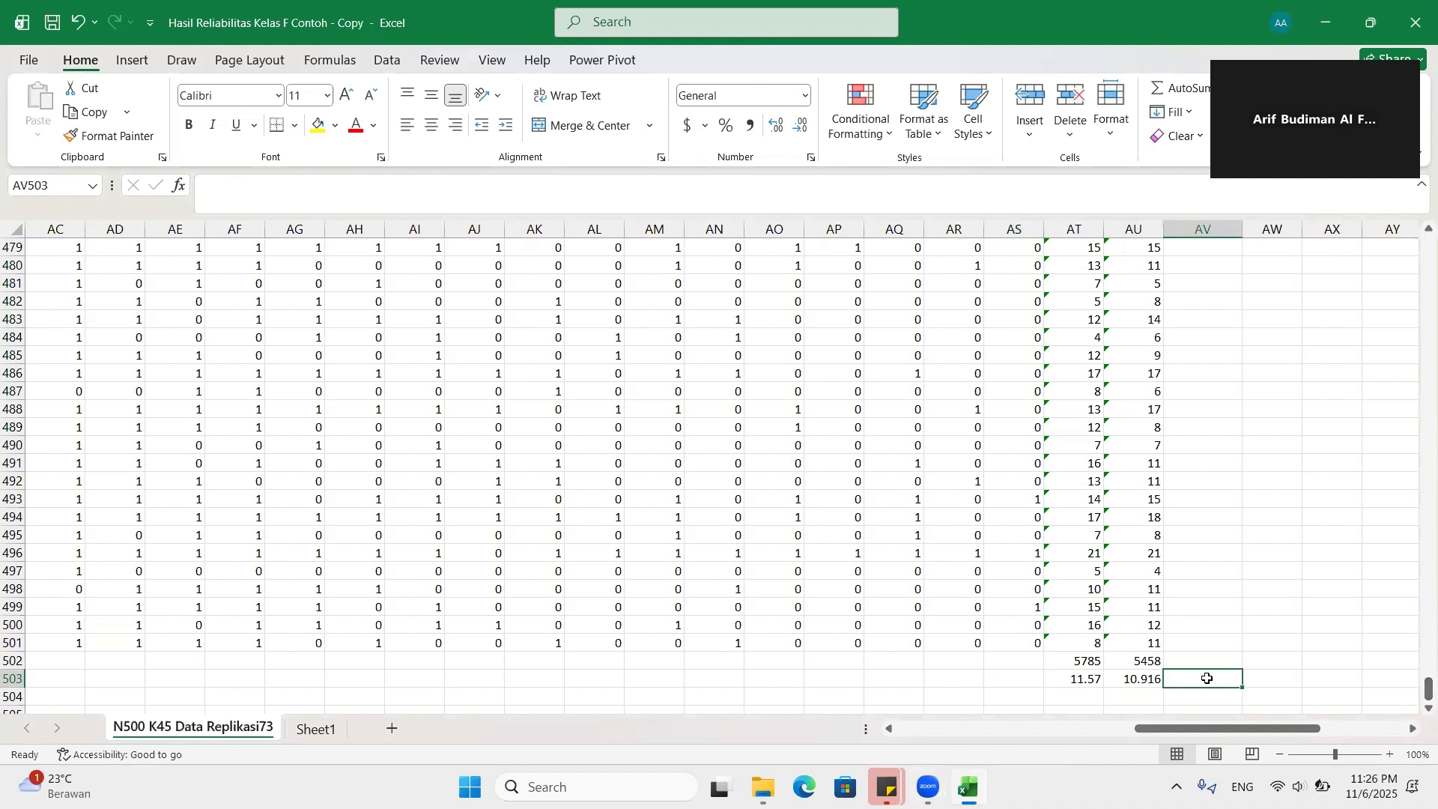
key("ctrl+Up")
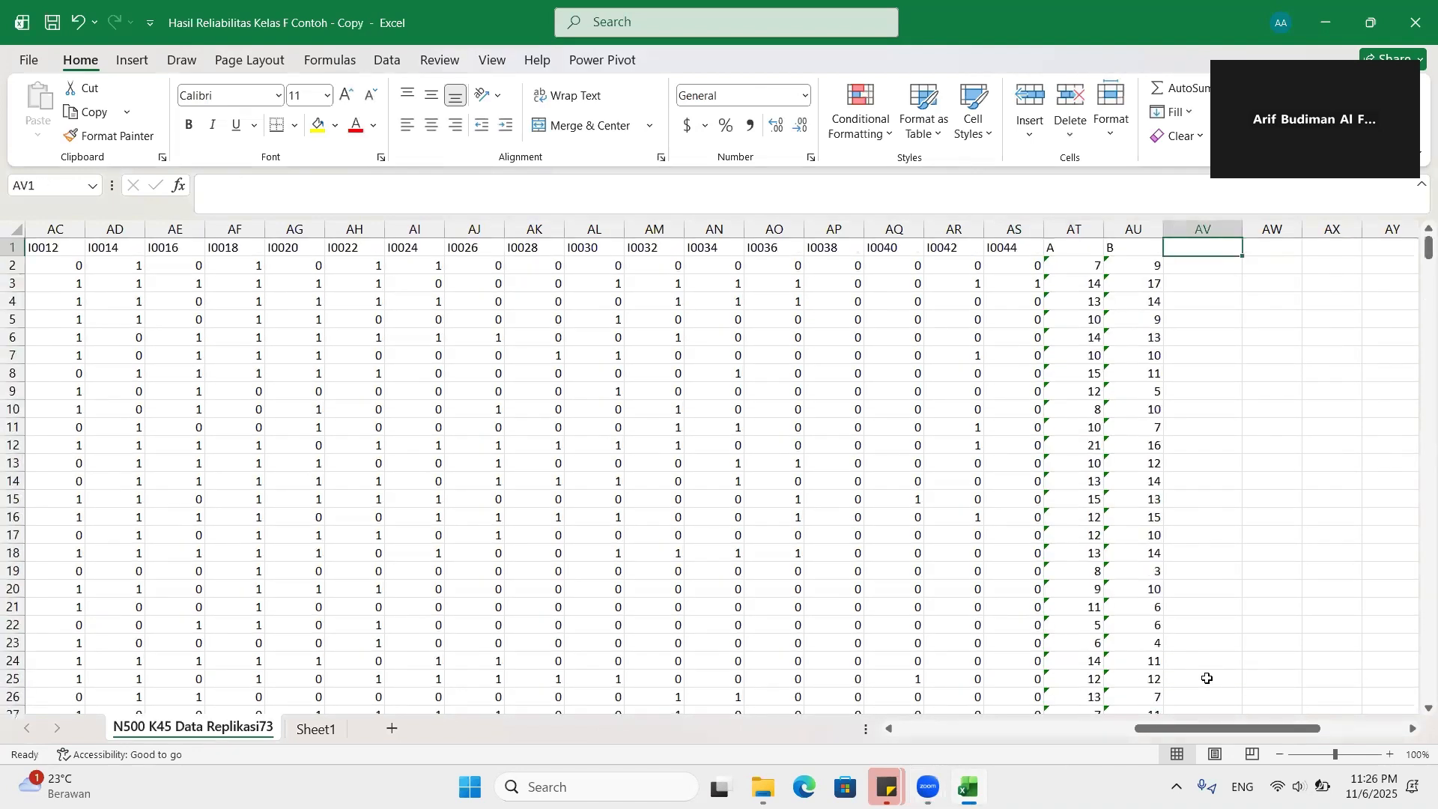
type("INFORMASI")
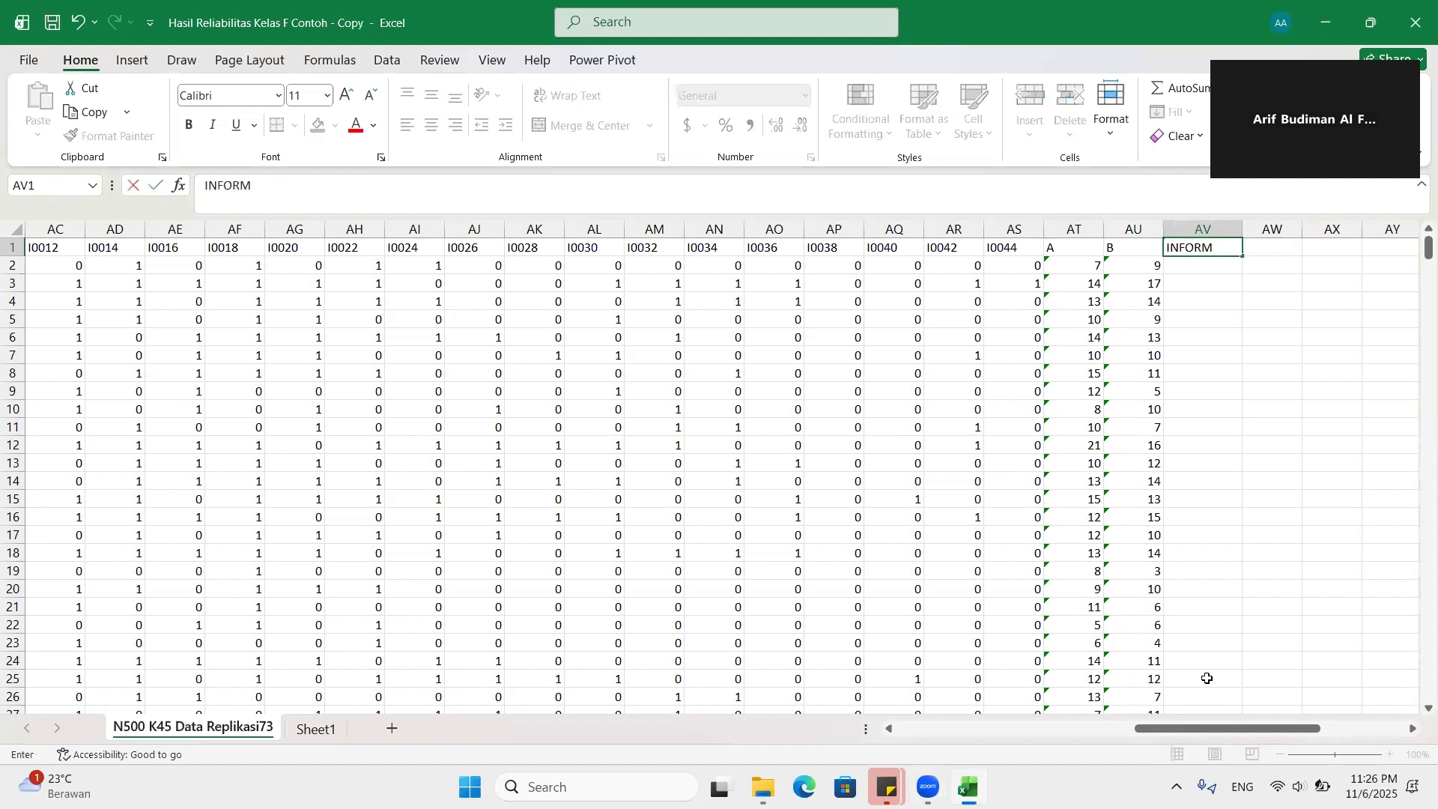
left_click(1214, 234)
right_click(1214, 233)
left_click(1261, 423)
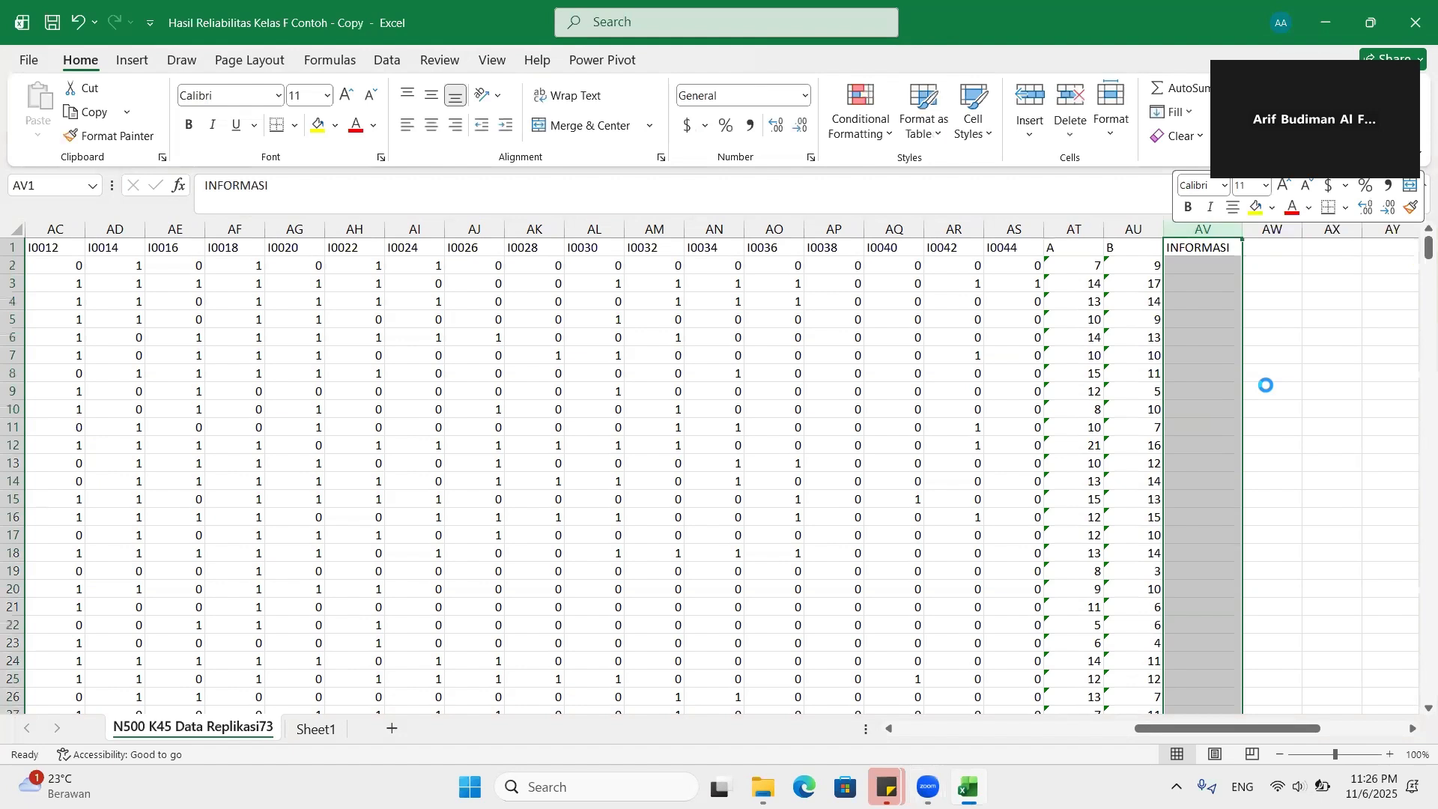
Step: Enter the labels MEAN A in AW2 and MENA B in AW3 under the INFORMASI header
left_click(1264, 268)
type("MEAN")
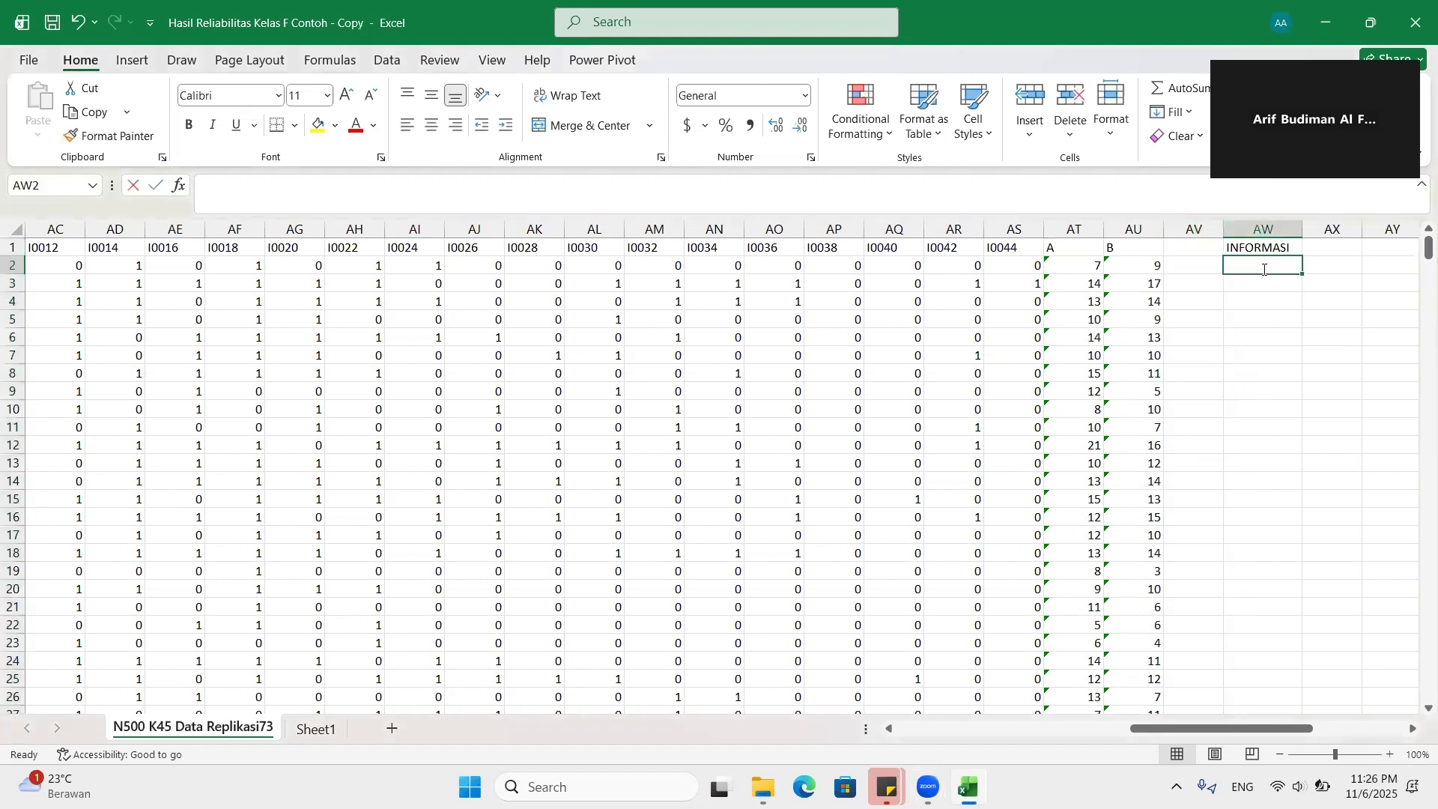
type(" A")
key("Return")
type("MENA B")
key("Right")
Step: Link AX2 to the mean of the A scores with =AT503
key("Up")
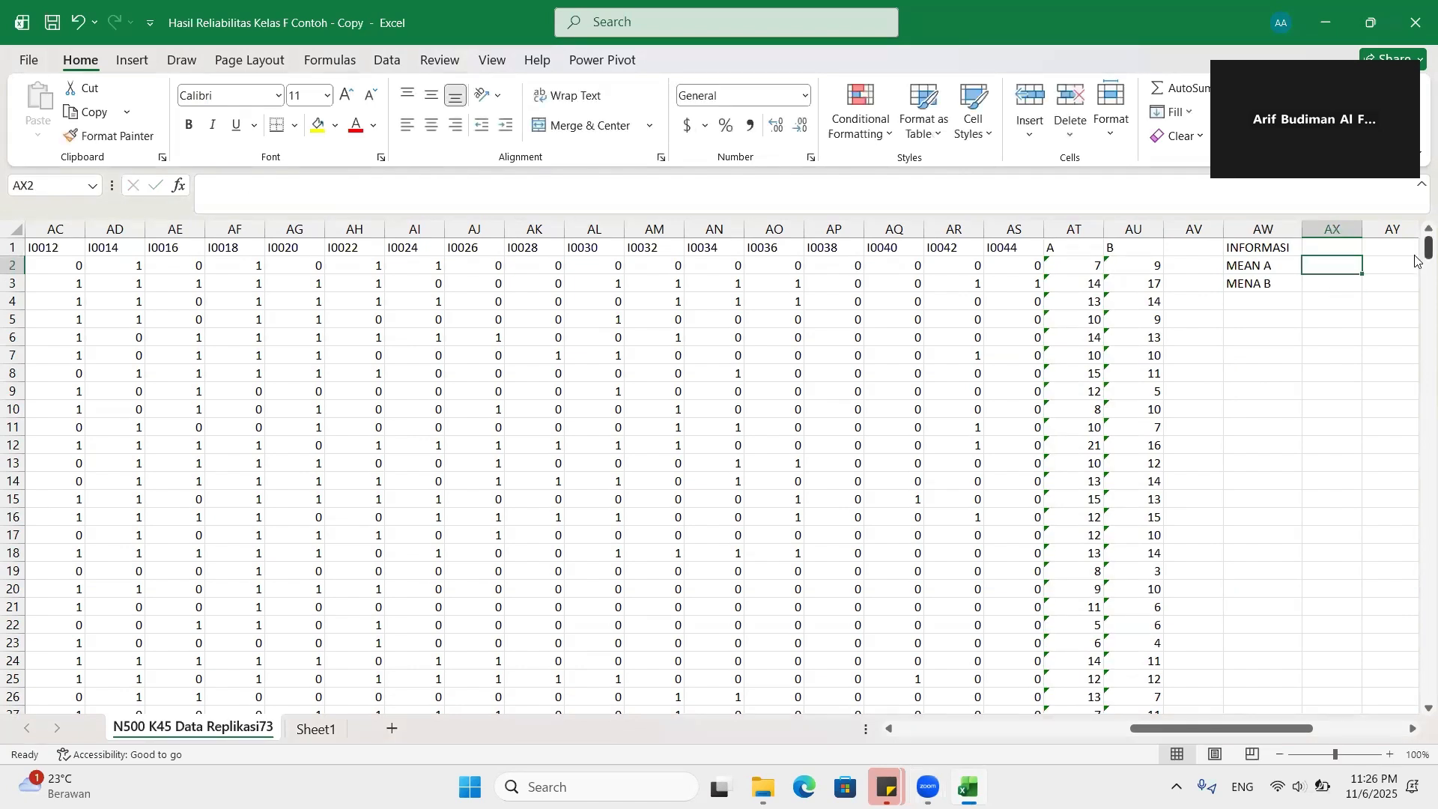
left_click_drag(1415, 255, 1393, 703)
type("=")
left_click(1090, 679)
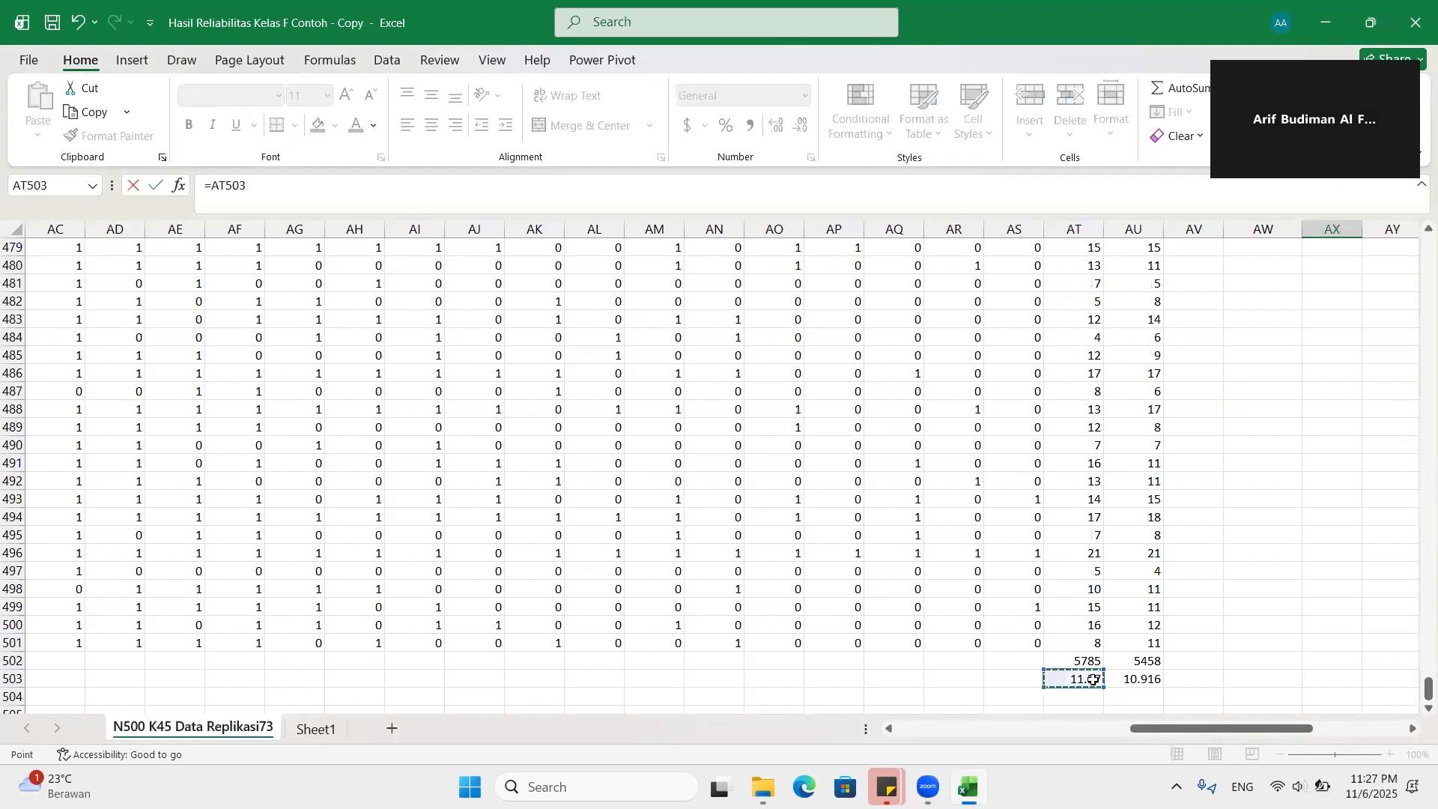
key("Return")
scroll(1417, 448, "up", 2)
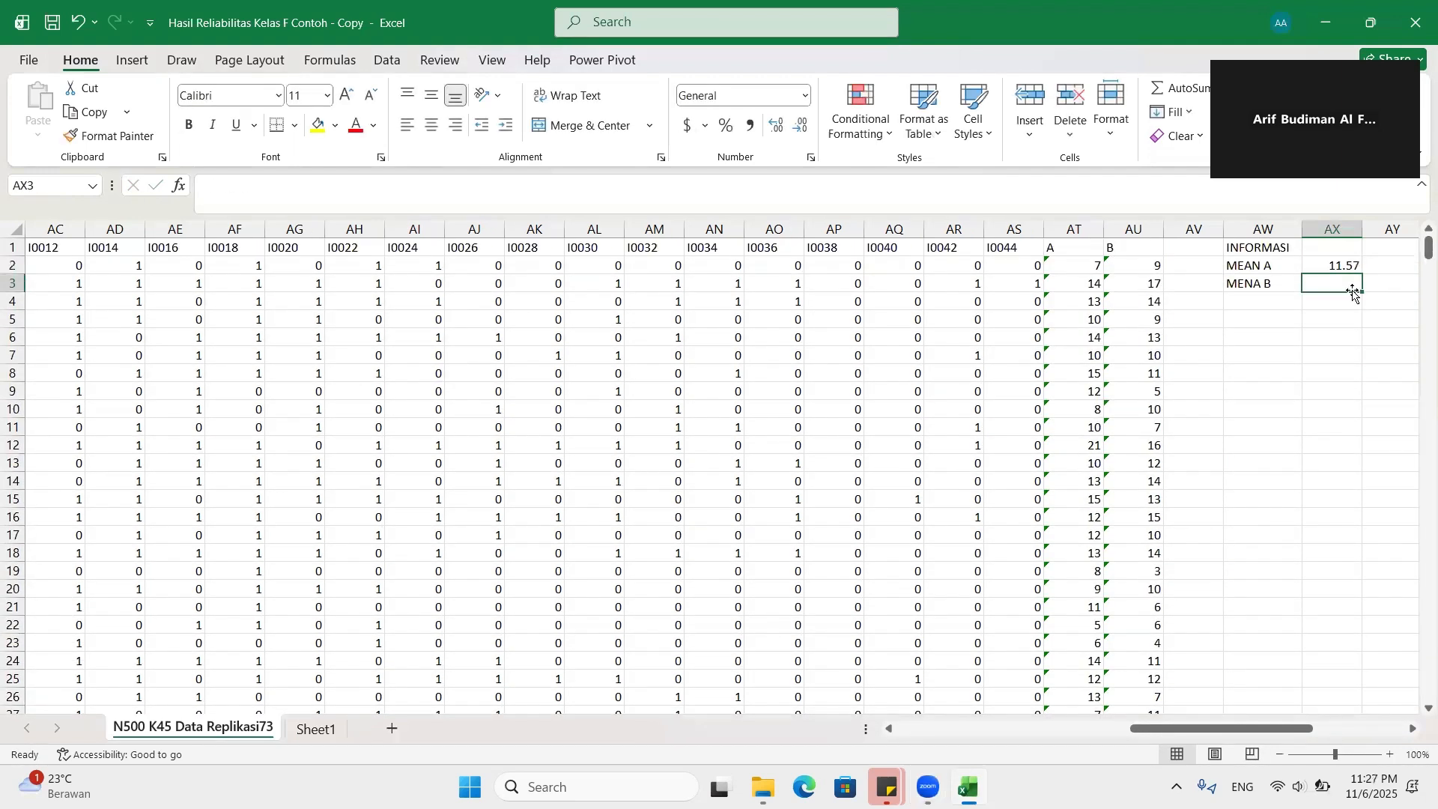
Step: Link AX3 to the mean of the B scores with =AU503
type("=")
left_click_drag(1428, 247, 1423, 700)
left_click(1143, 680)
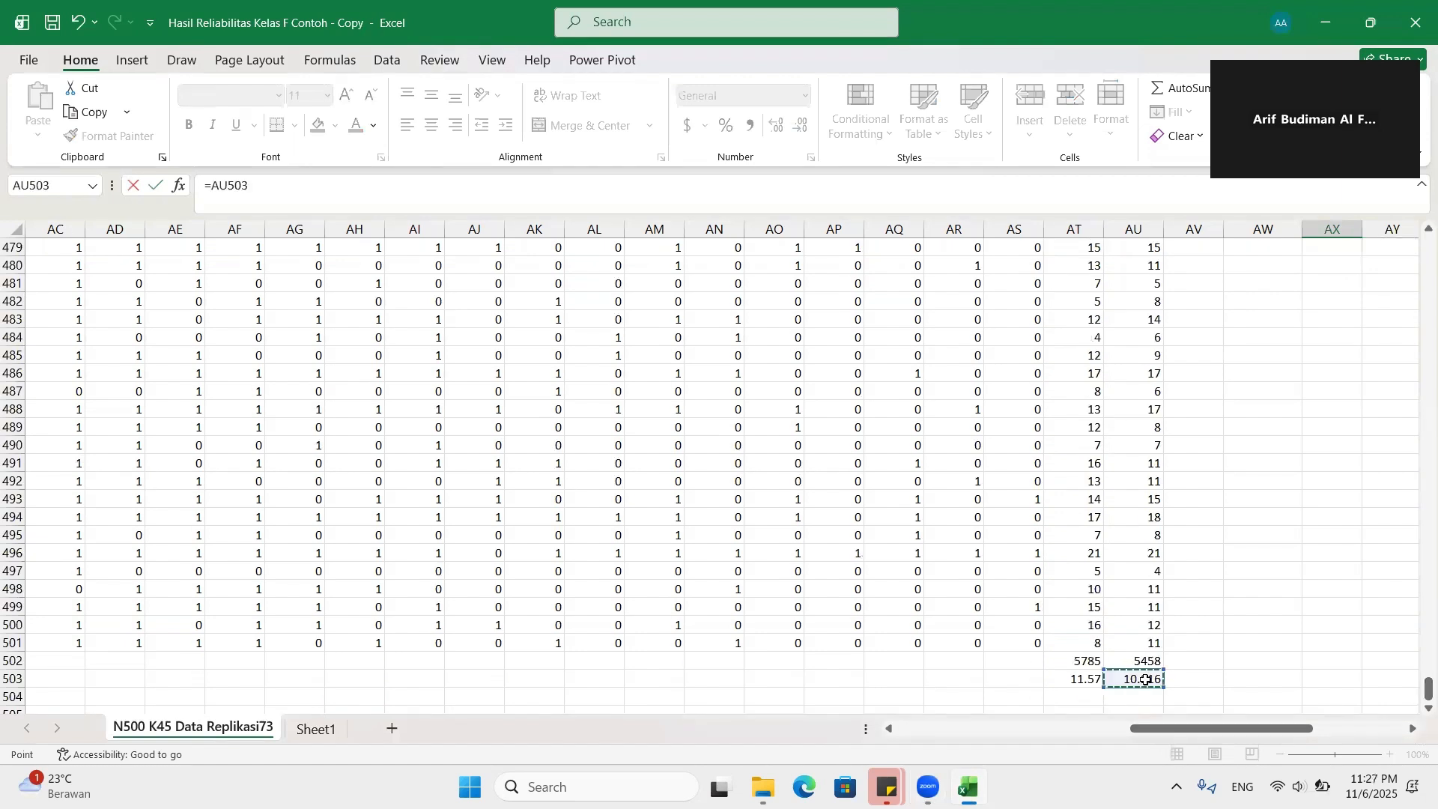
key("Return")
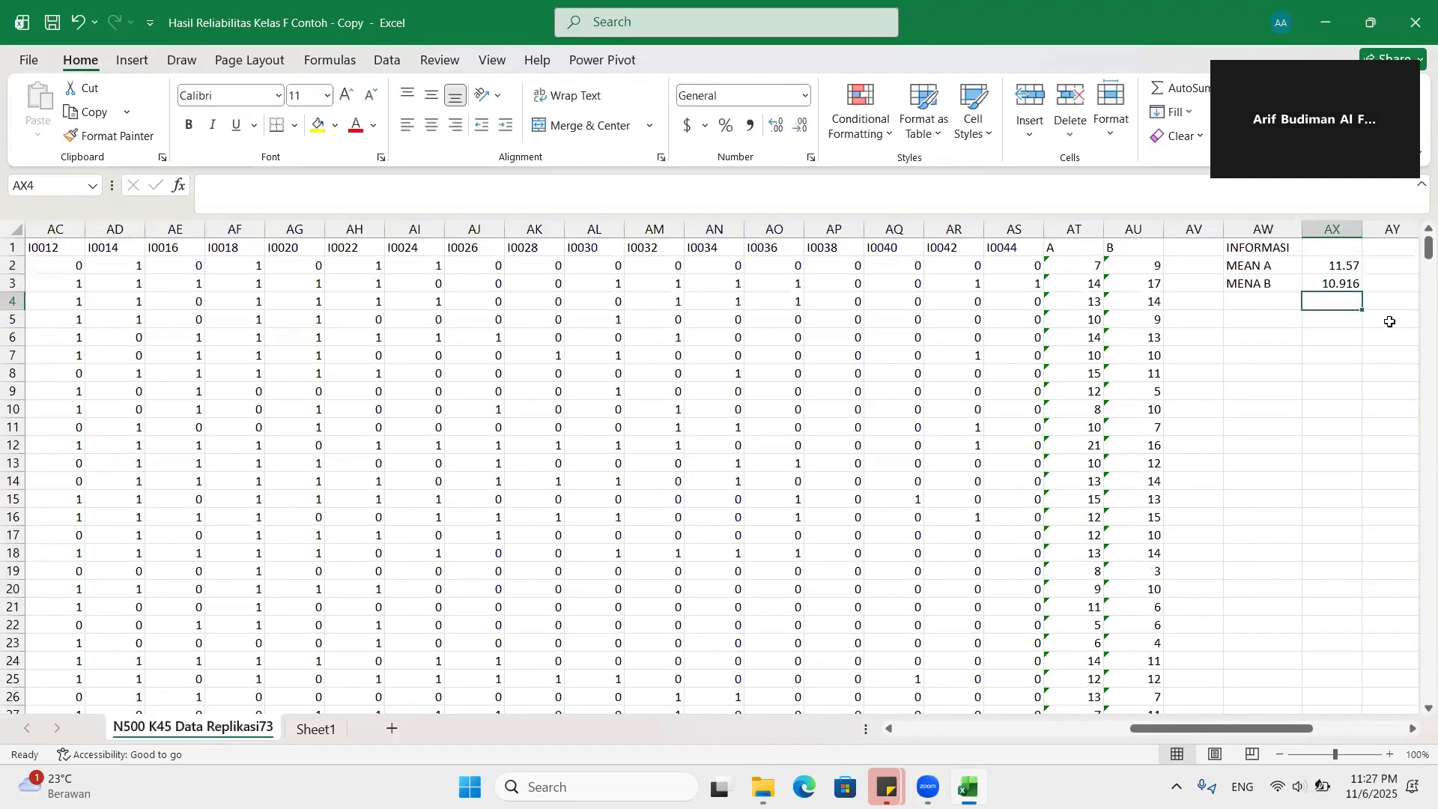
left_click(1332, 267)
left_click(1335, 286)
Step: Insert two blank columns at AV, shifting the INFORMASI block to start in column AY
left_click(1197, 229)
right_click(1199, 232)
left_click(1199, 232)
right_click(1199, 232)
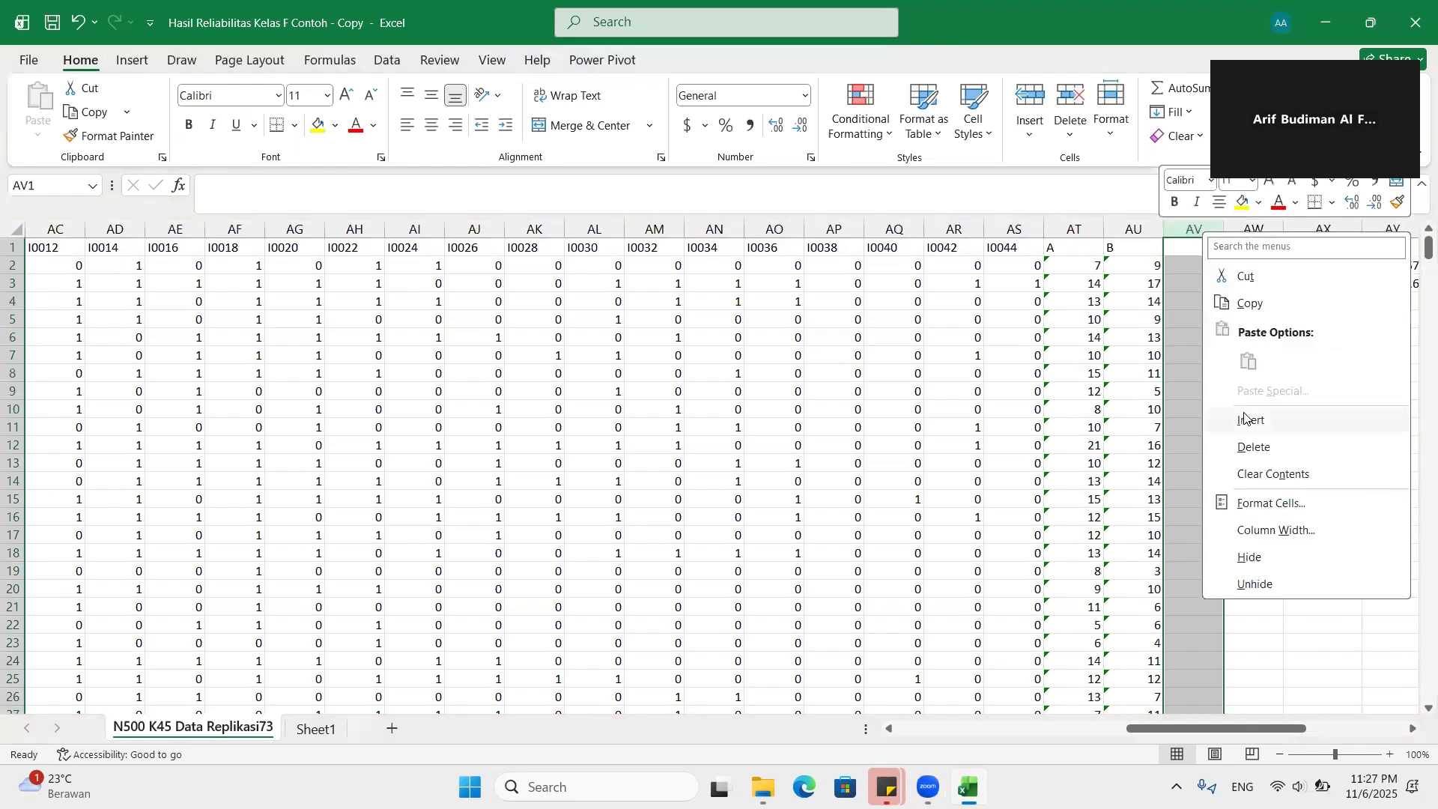
left_click(1249, 420)
left_click_drag(1255, 730, 1336, 751)
Step: Enter the headers a in AV1 and b in AW1 for the deviation columns
left_click(604, 249)
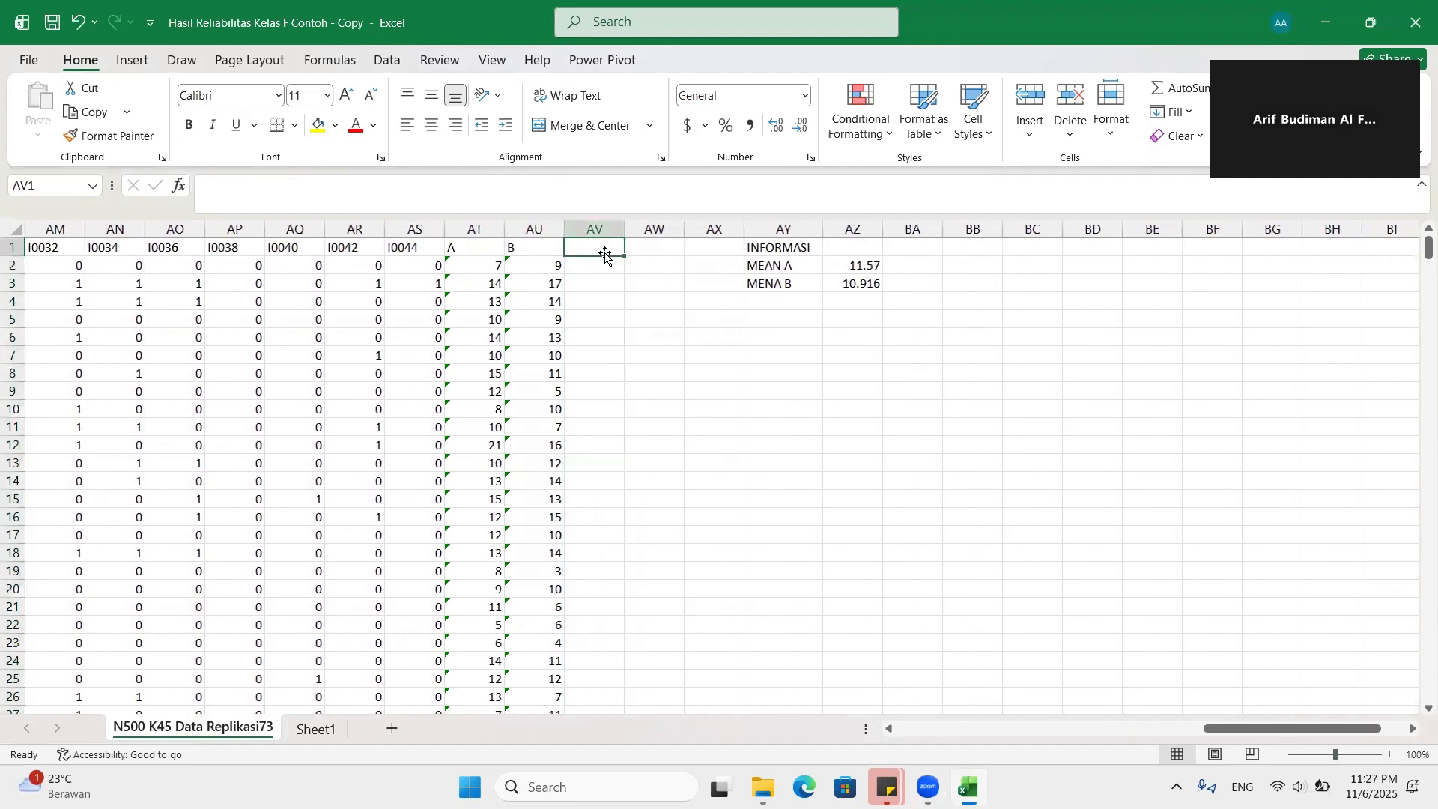
type("A")
key("BackSpace")
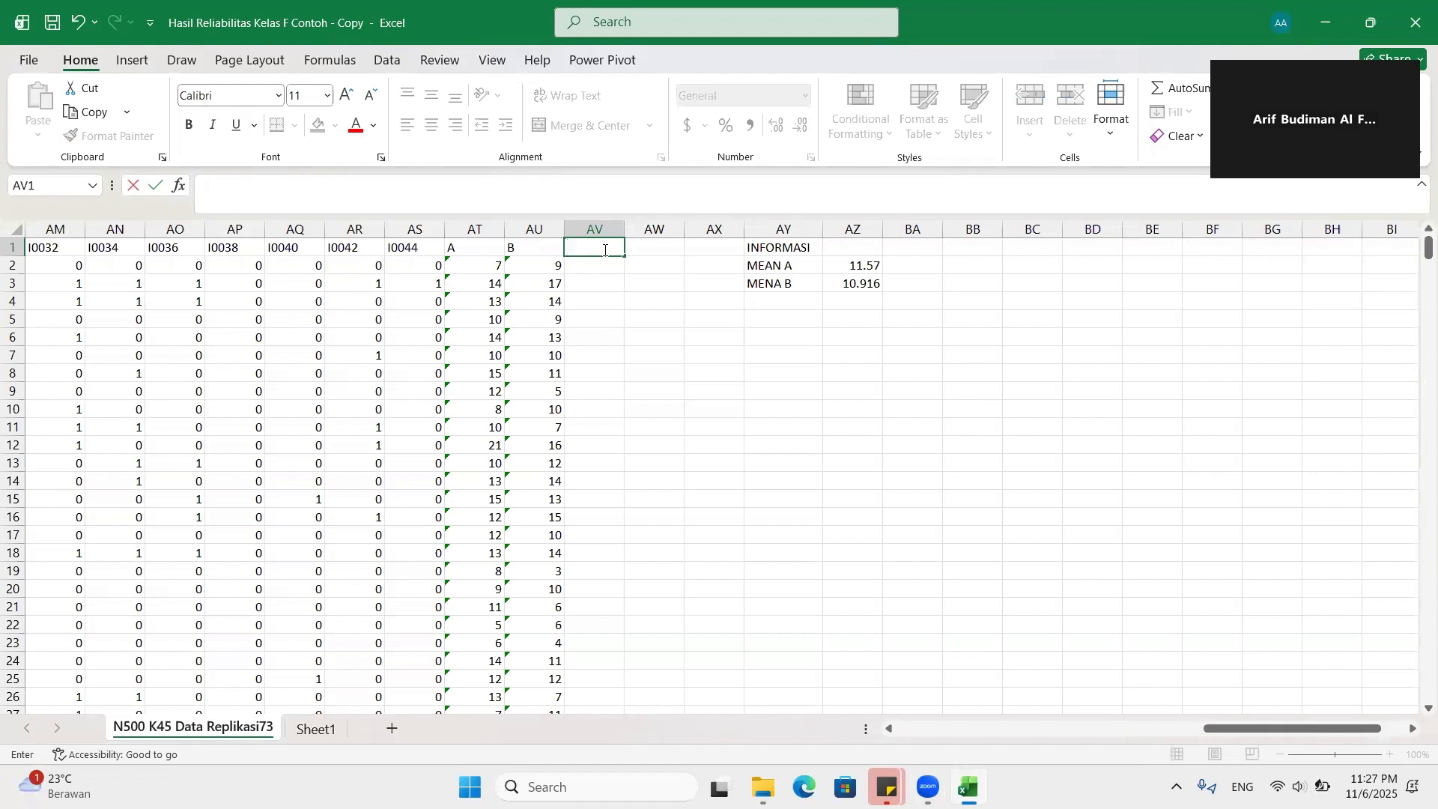
key("Tab")
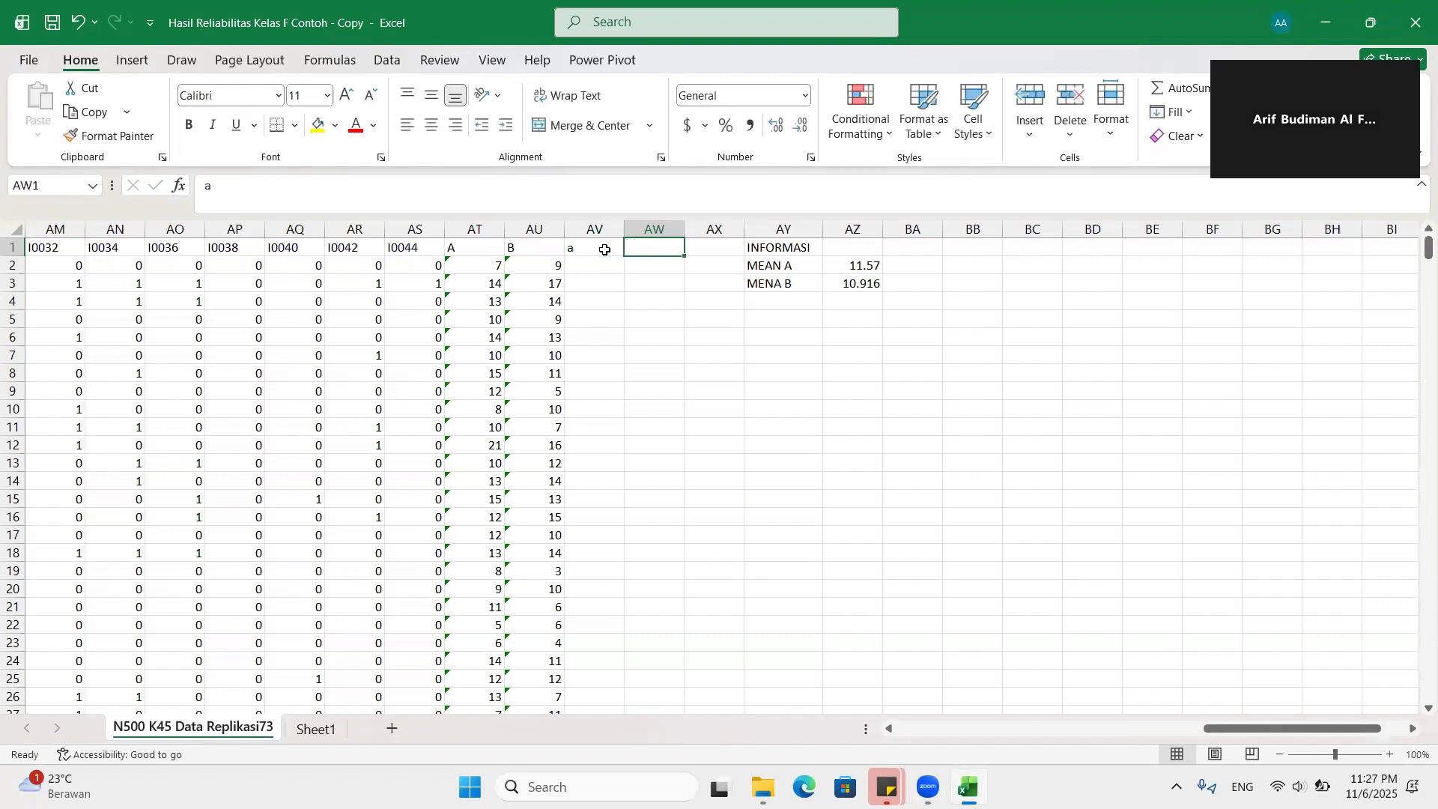
type("b")
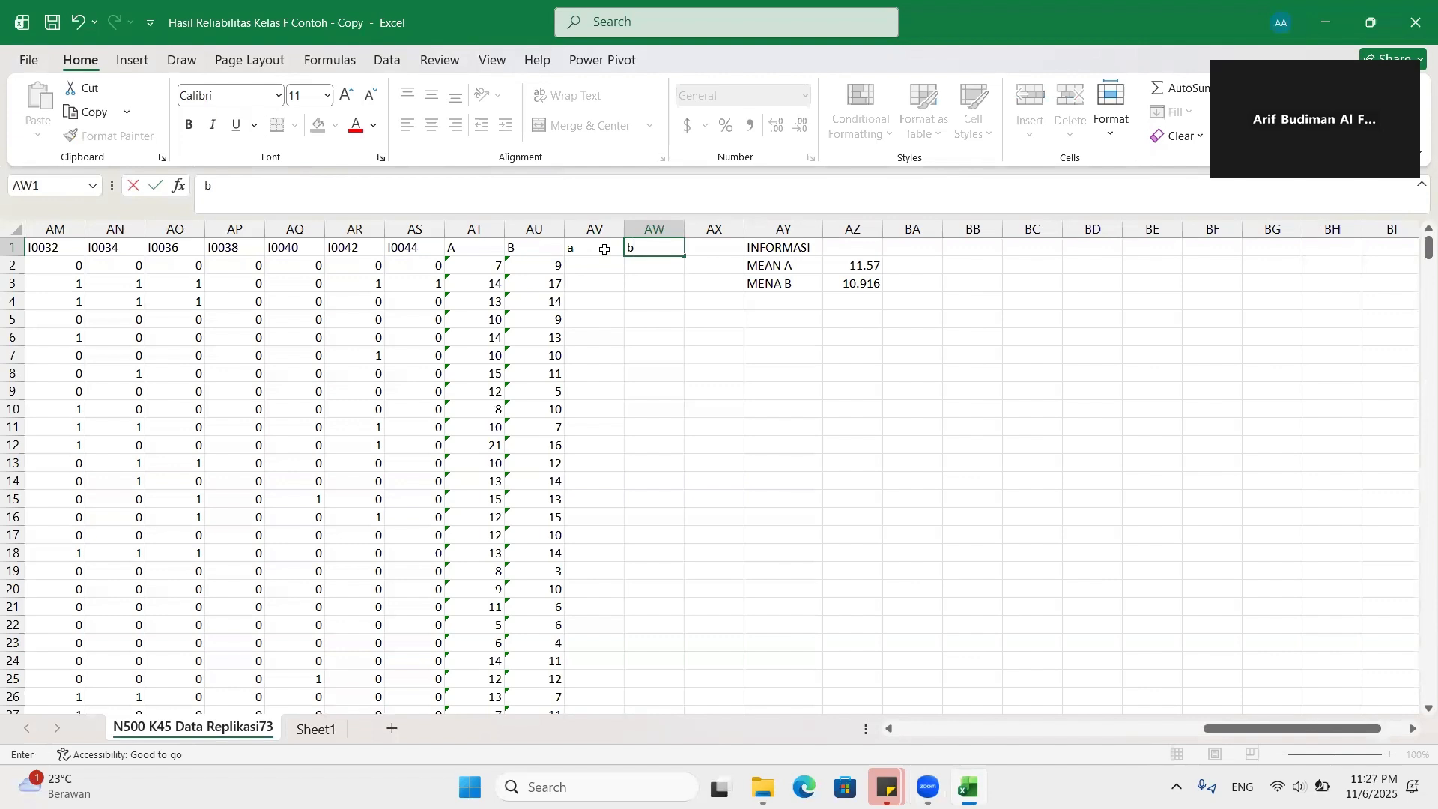
key("Return")
Step: Build the A deviation formula in AV2 from AT2 minus AZ2 and try to enter it as =AT2-$A$Z2
type("=")
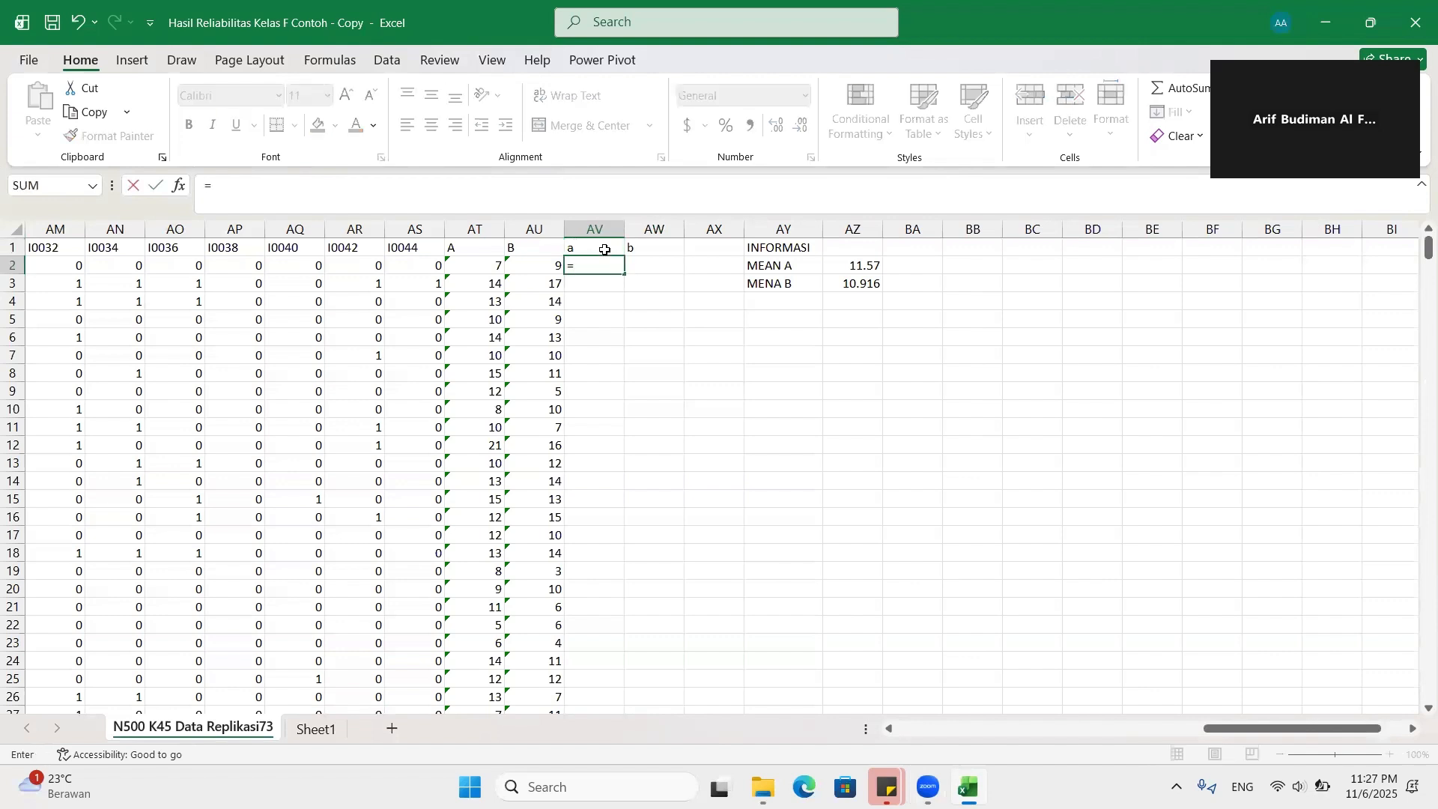
left_click(477, 266)
type("-")
left_click(860, 265)
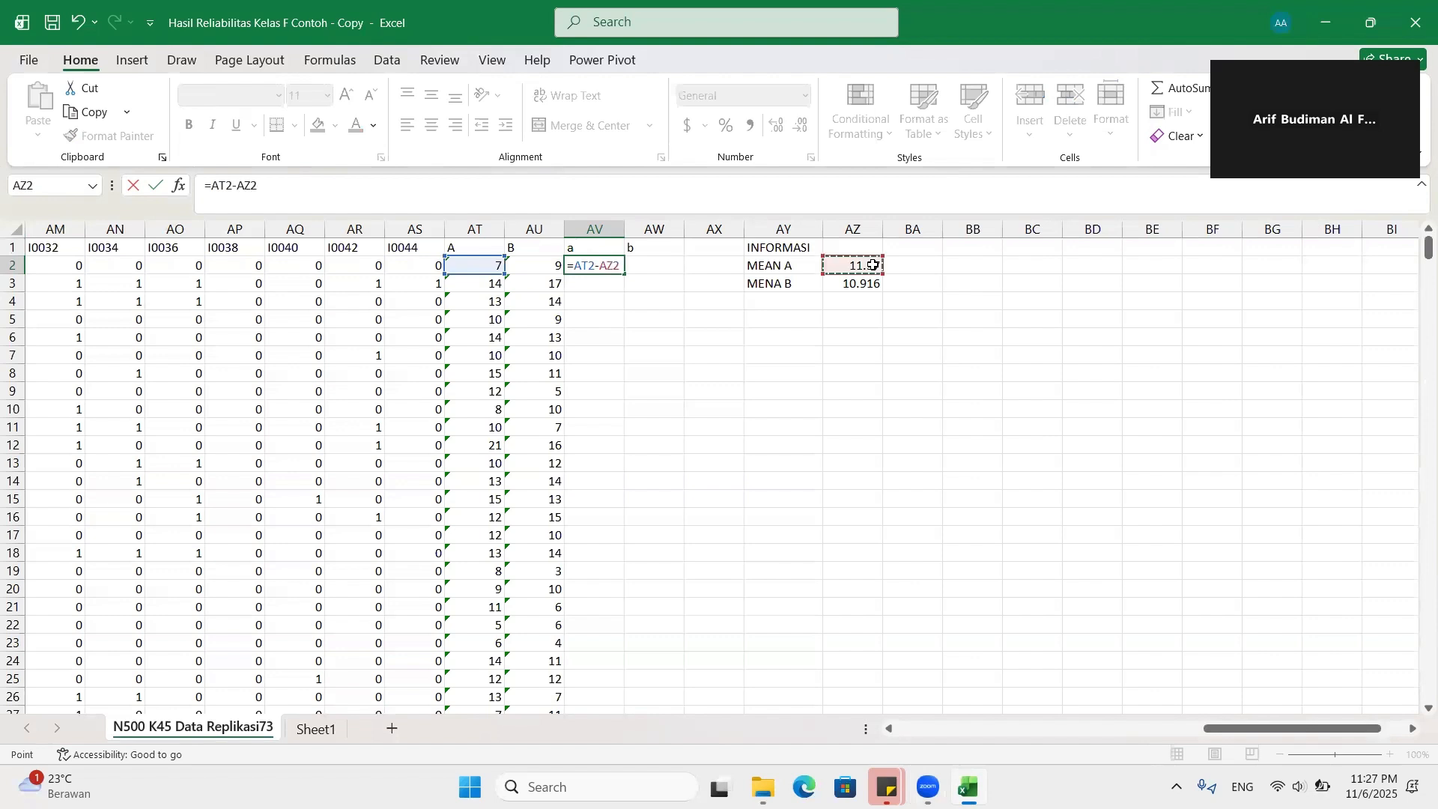
left_click(603, 267)
type("$")
key("Right")
type("$")
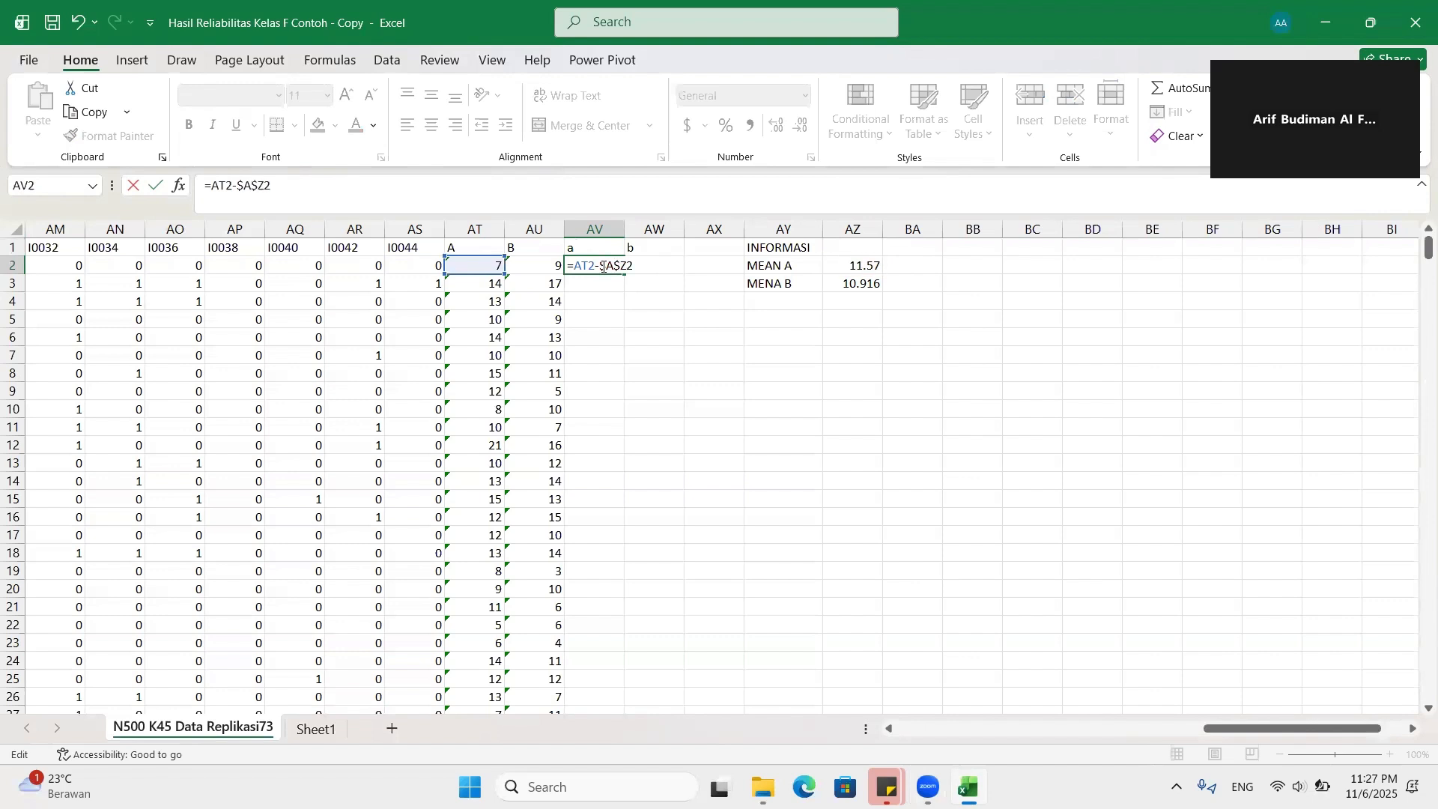
key("Return")
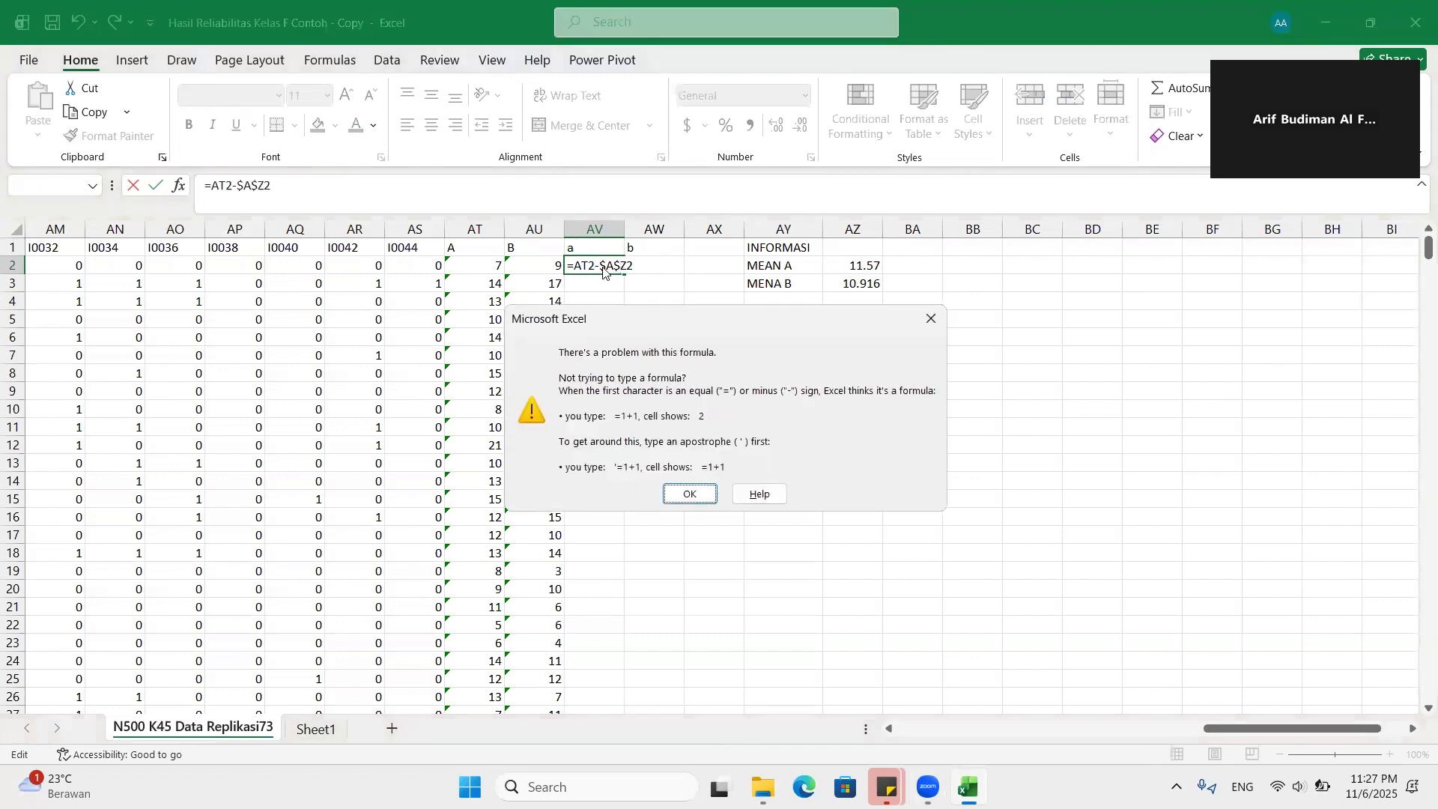
key("Return")
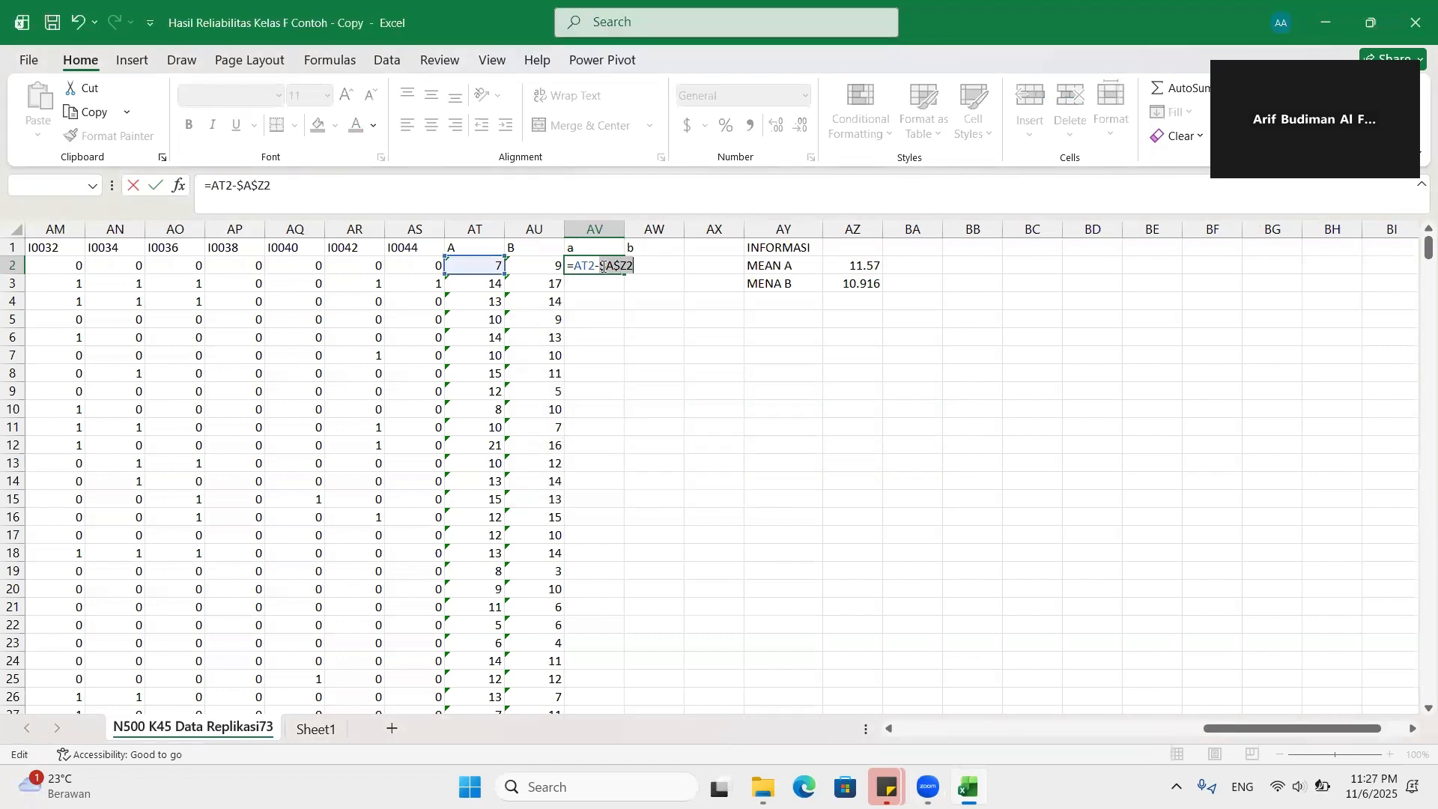
Step: Correct the formula in AV2 to =AT2-$AZ$2 so the reference to the A mean is absolute
left_click(623, 268)
key("BackSpace")
type("$")
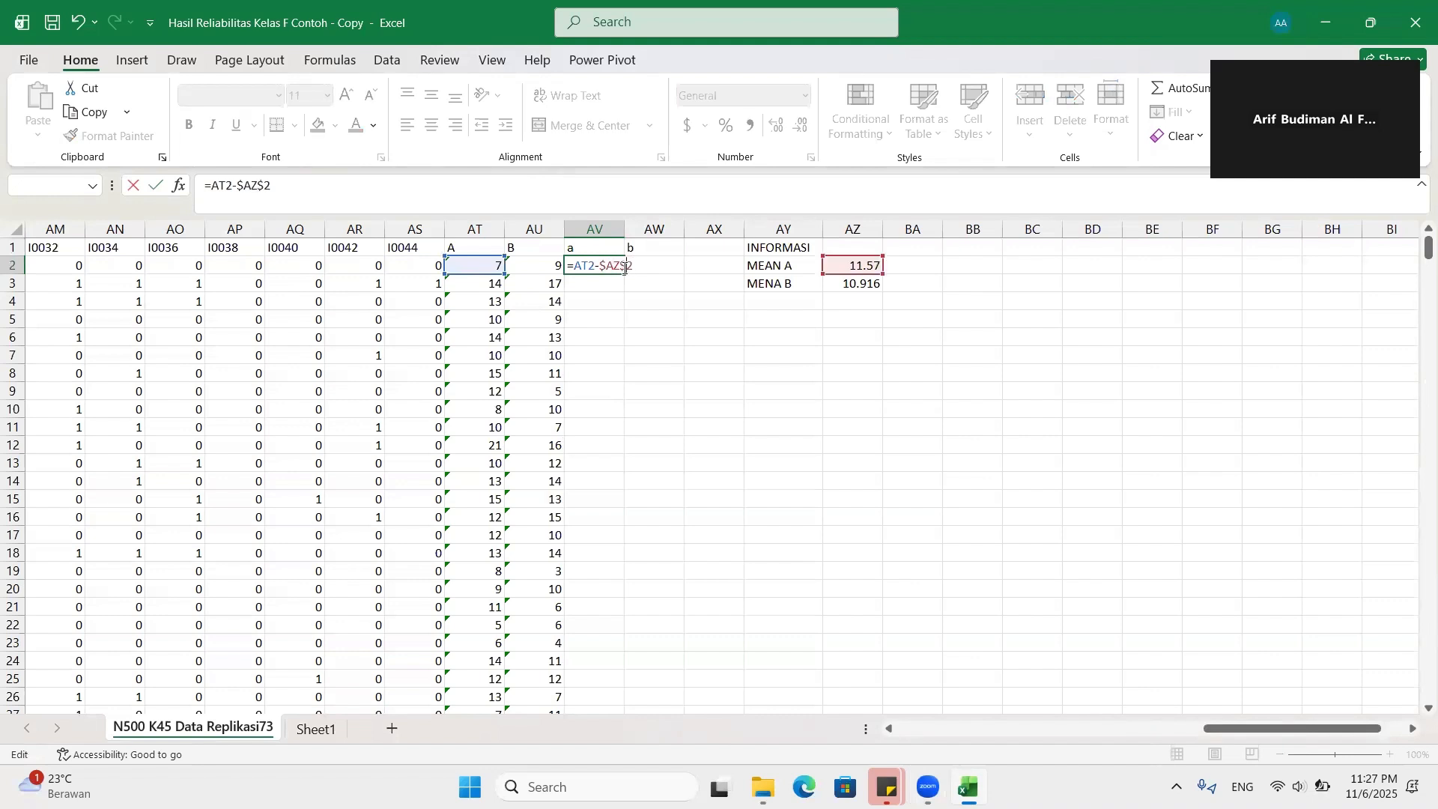
key("Return")
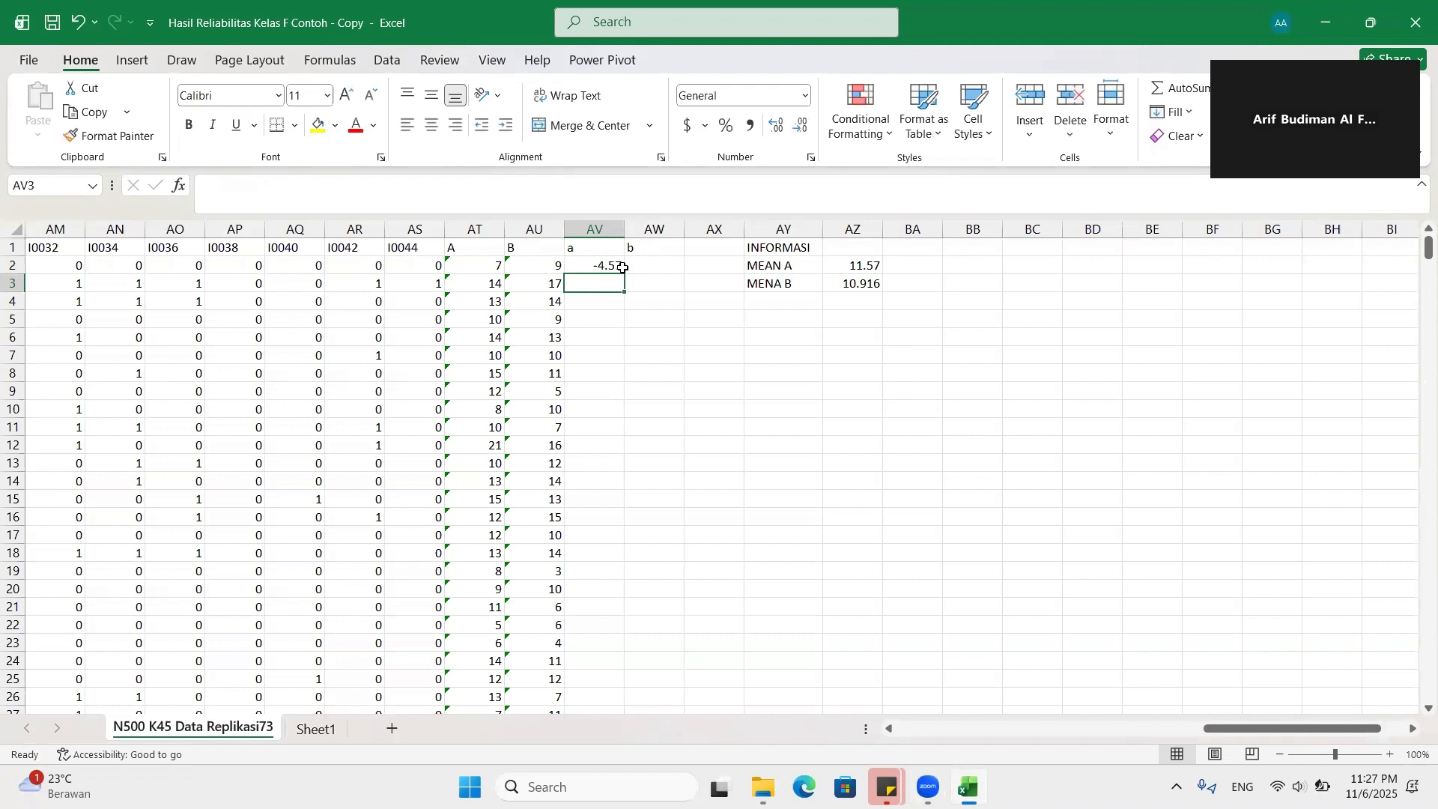
Step: Fill the A deviation formula from AV2 down column AV alongside the score rows
left_click(615, 267)
double_click(624, 275)
left_click(607, 261)
key("ctrl+Down")
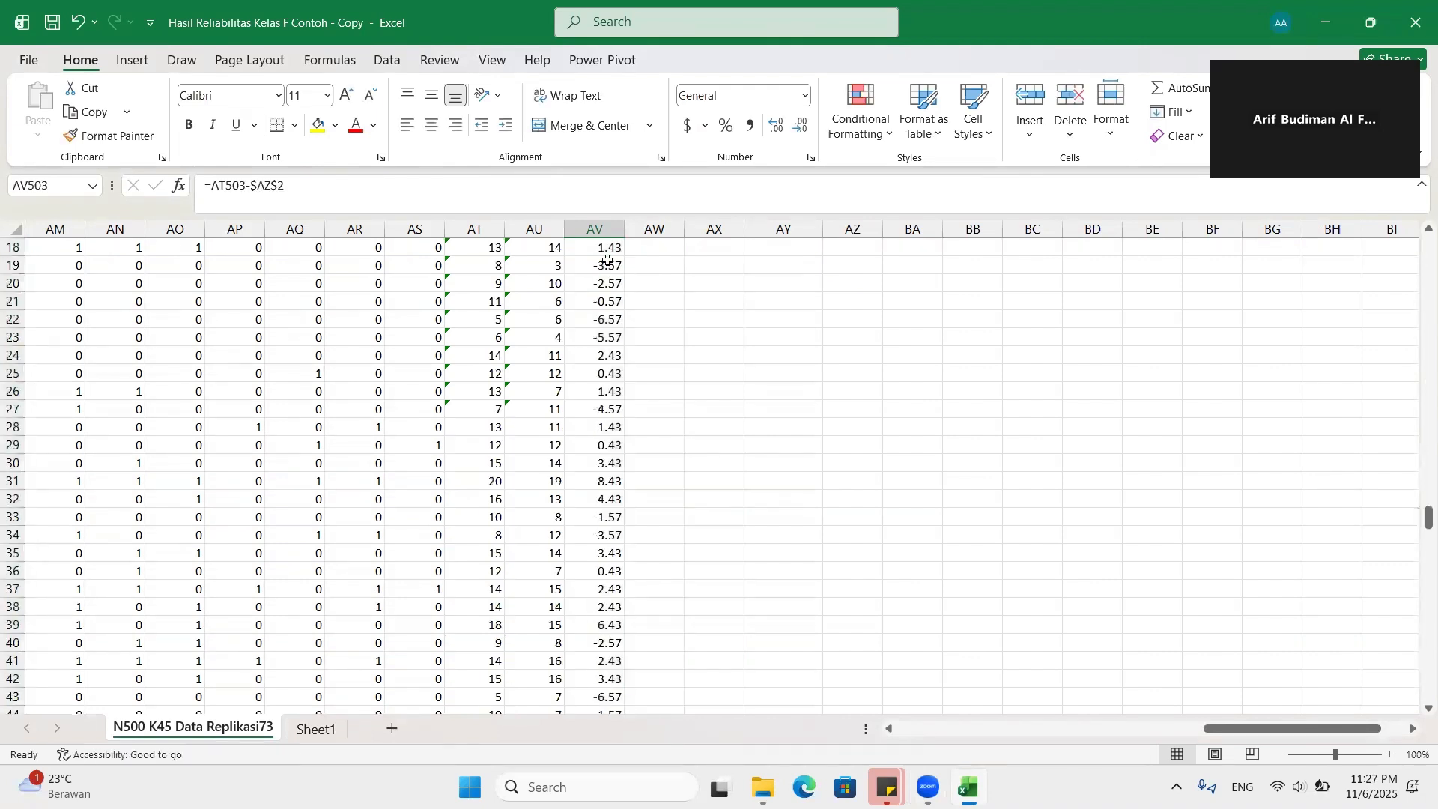
Step: Clear the surplus deviation formulas in AV502:AV503 beside the total and mean rows
key("Down")
key("Down")
key("Up")
key("Up")
key("Up")
key("shift+Down")
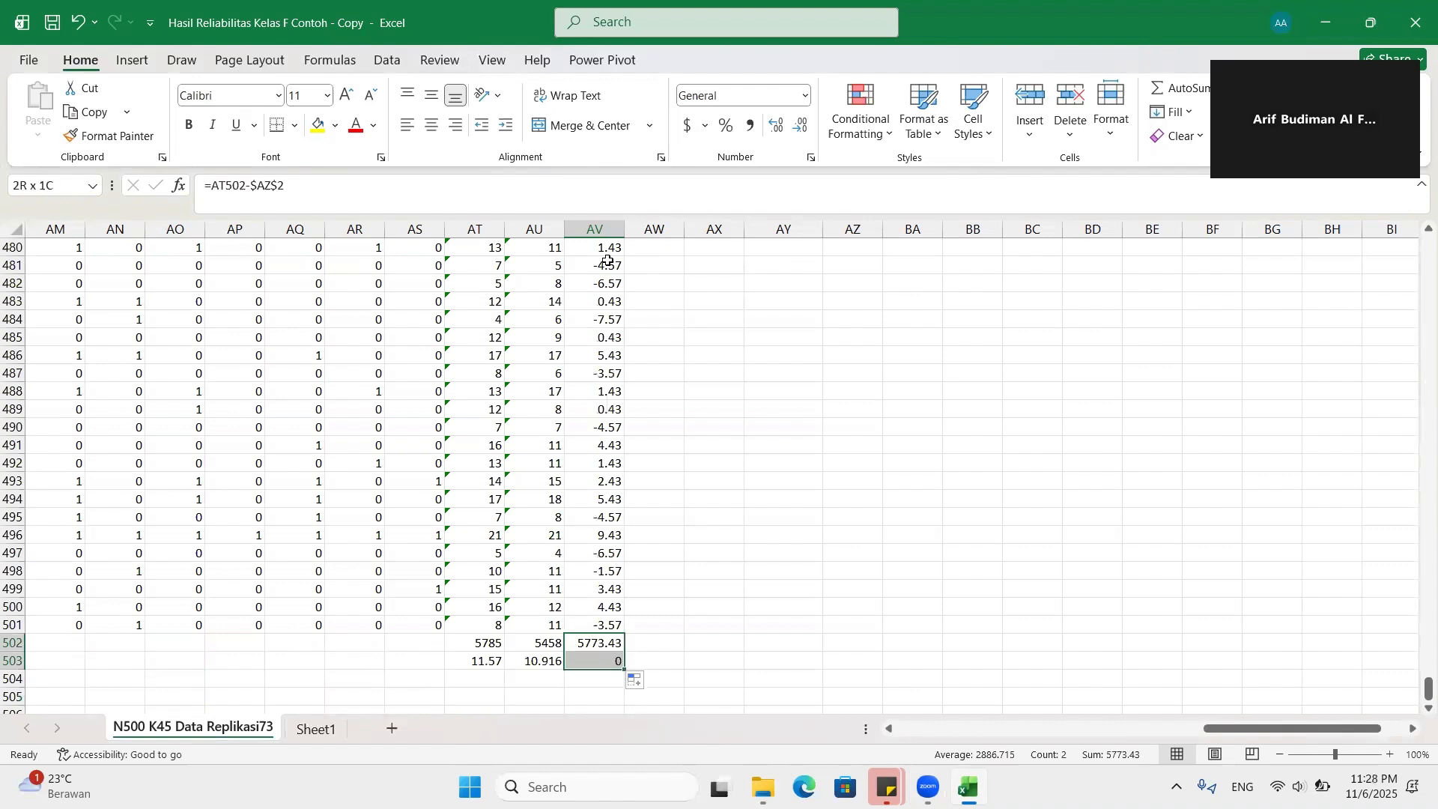
key("Delete")
key("Up")
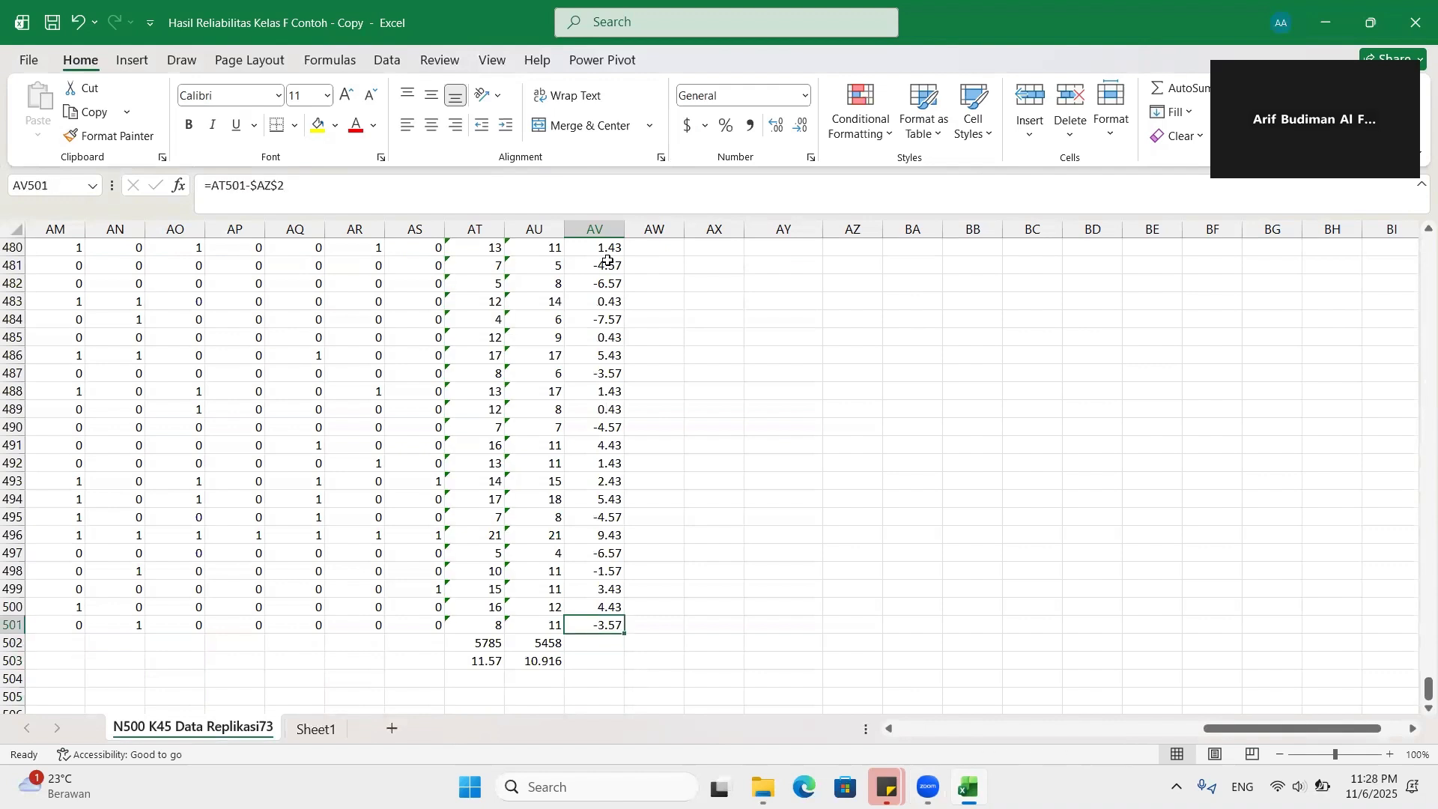
Step: Enter =AU2-$AZ$3 in AW2 to calculate the B deviation, and check the formula's references
key("ctrl+Up")
key("Right")
key("Down")
type("=")
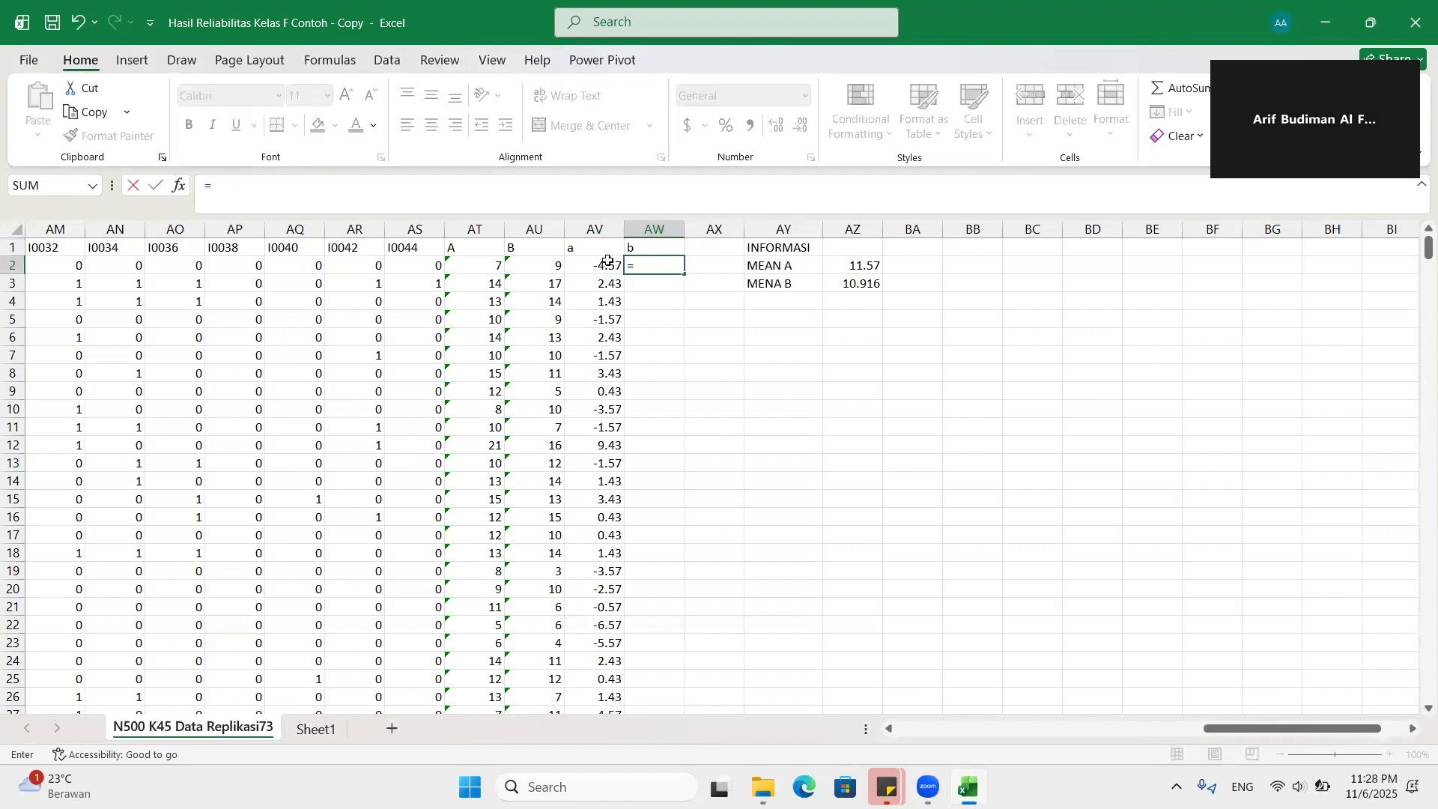
left_click(536, 262)
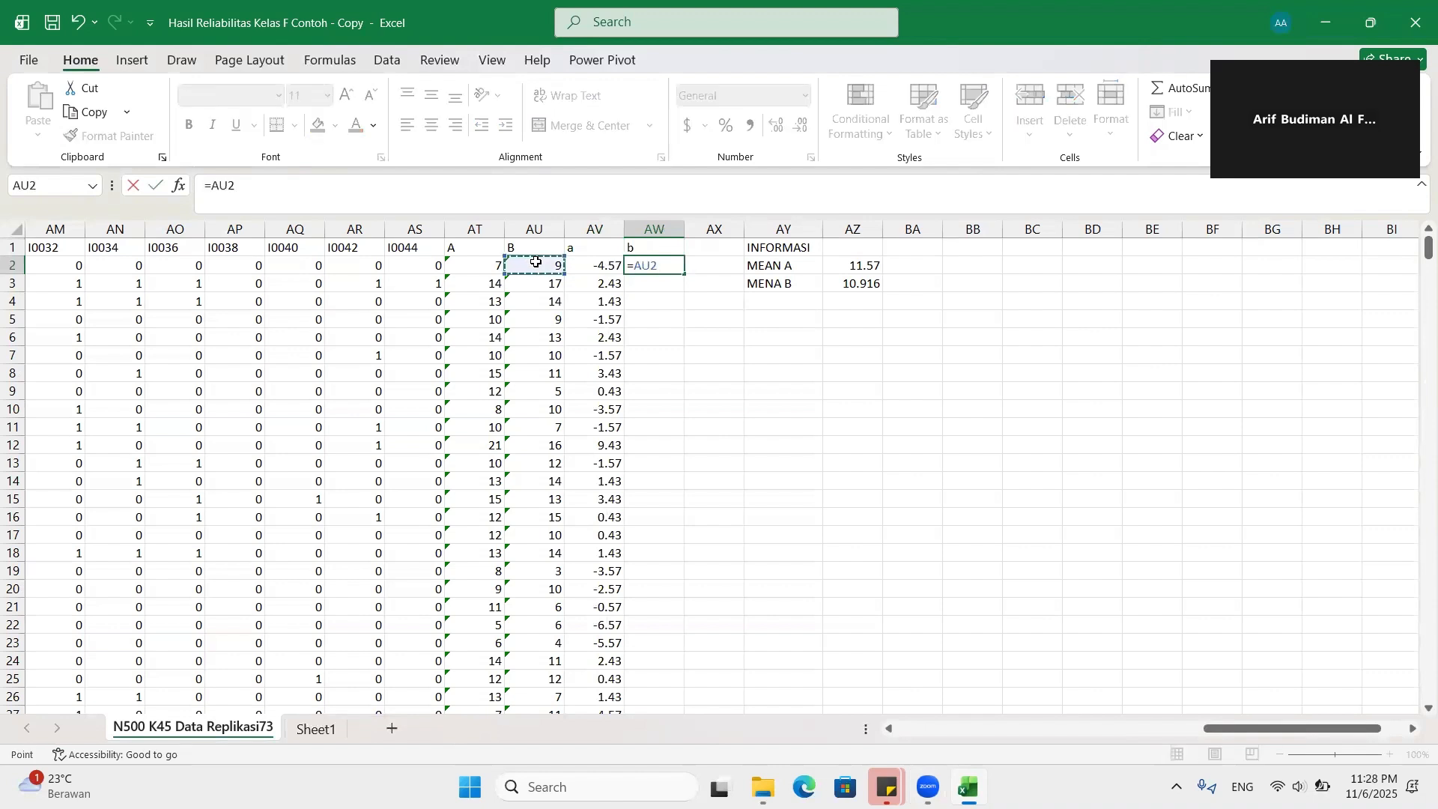
type("-")
left_click(856, 283)
left_click(662, 267)
type("$AZ$3")
key("Return")
double_click(662, 268)
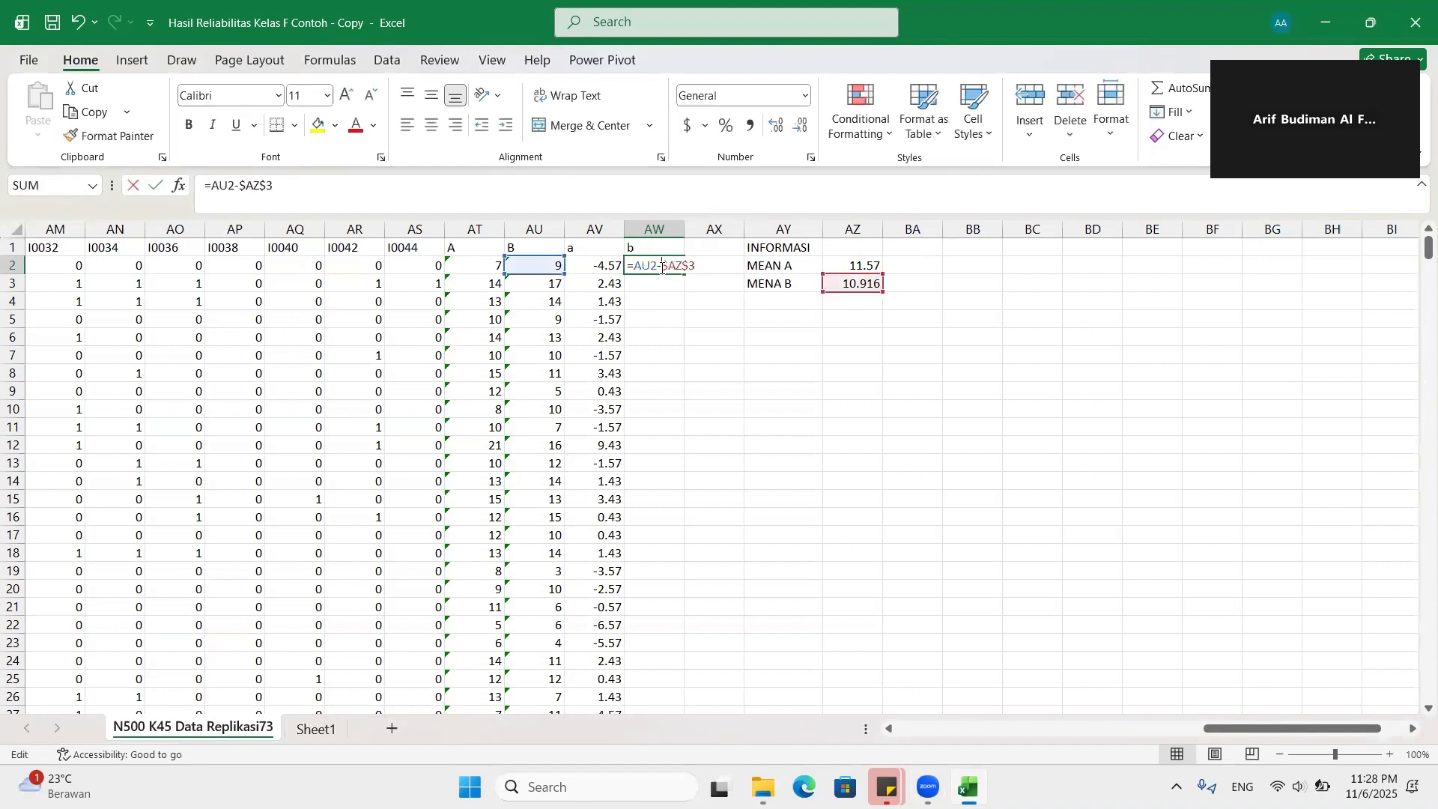
key("Return")
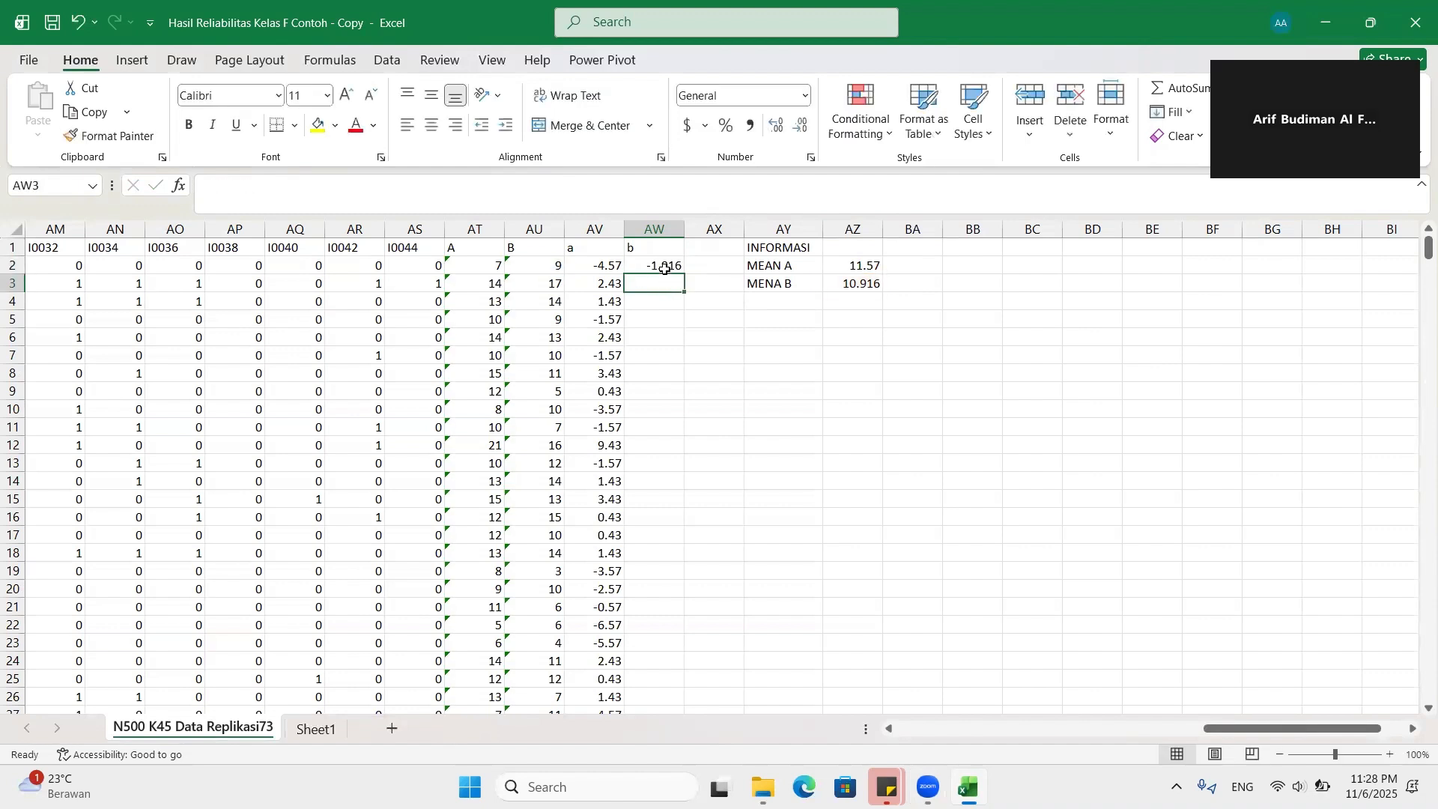
Step: Fill the B deviation formula from AW2 down to AW501 and check cells AW502:AW503 below it
left_click(664, 269)
double_click(683, 268)
left_click(668, 284)
key("ctrl+Down")
key("Down")
key("shift+Down")
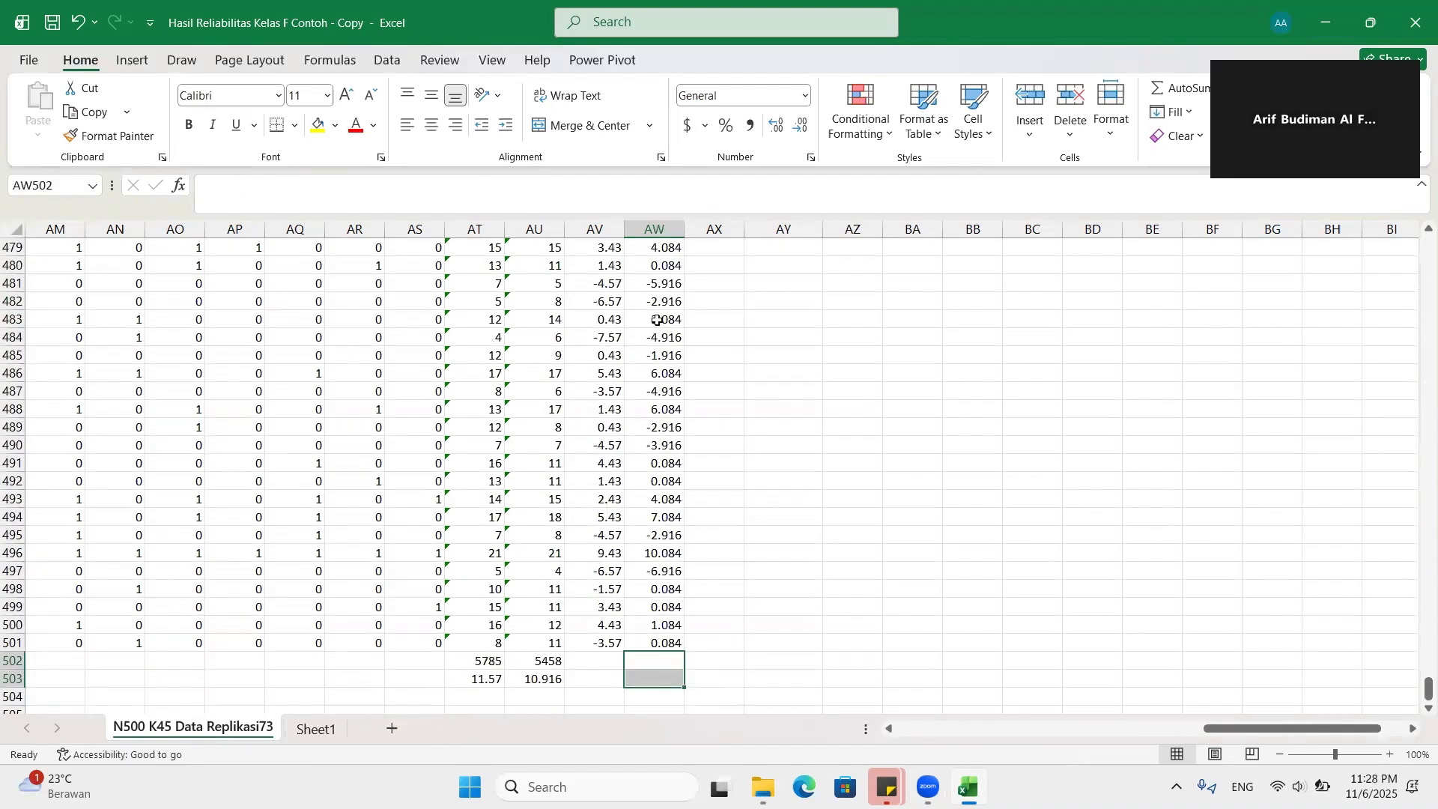
Step: Insert two blank columns at AY, shifting the INFORMASI block to start in column BA
left_click(637, 479)
key("ctrl+Up")
key("Right")
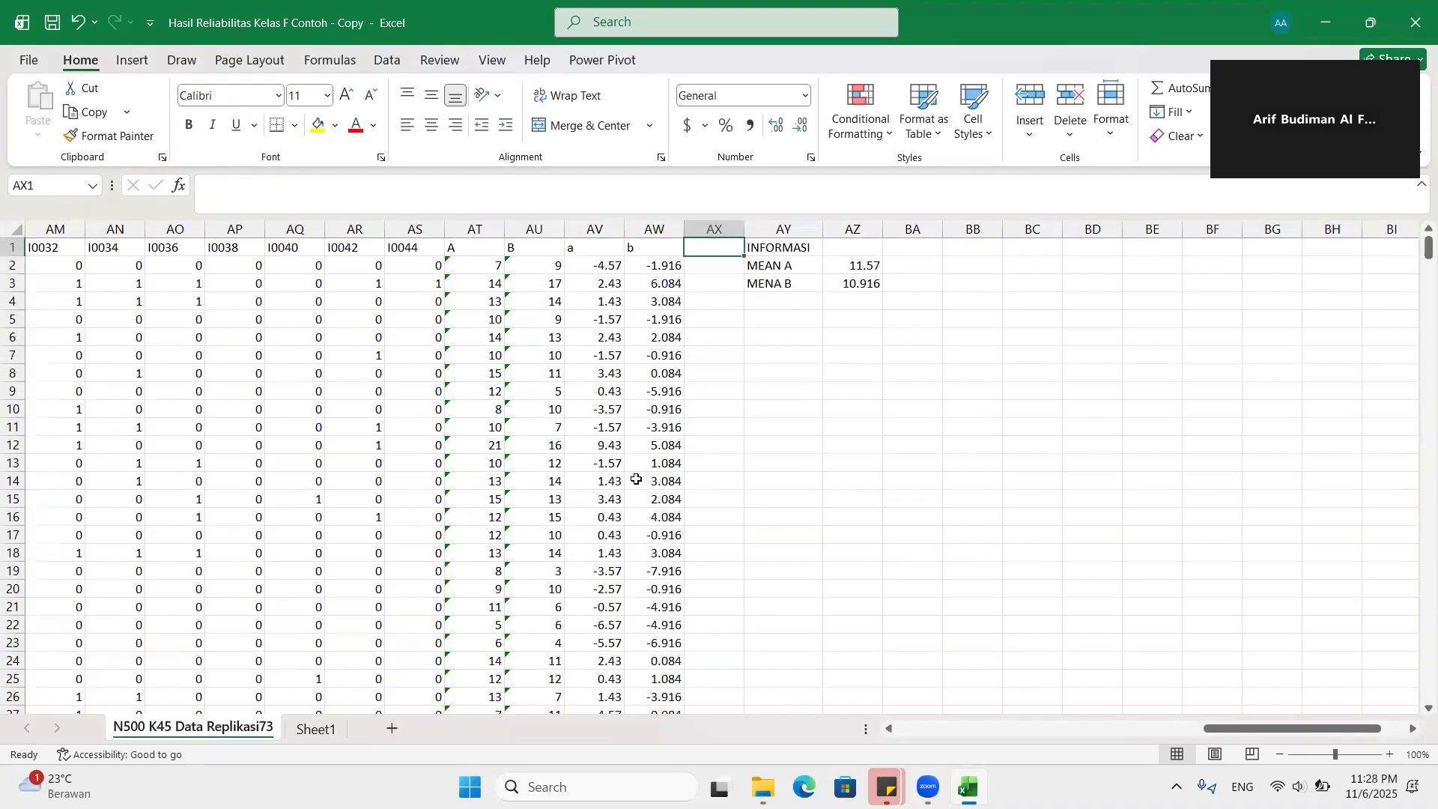
left_click(765, 230)
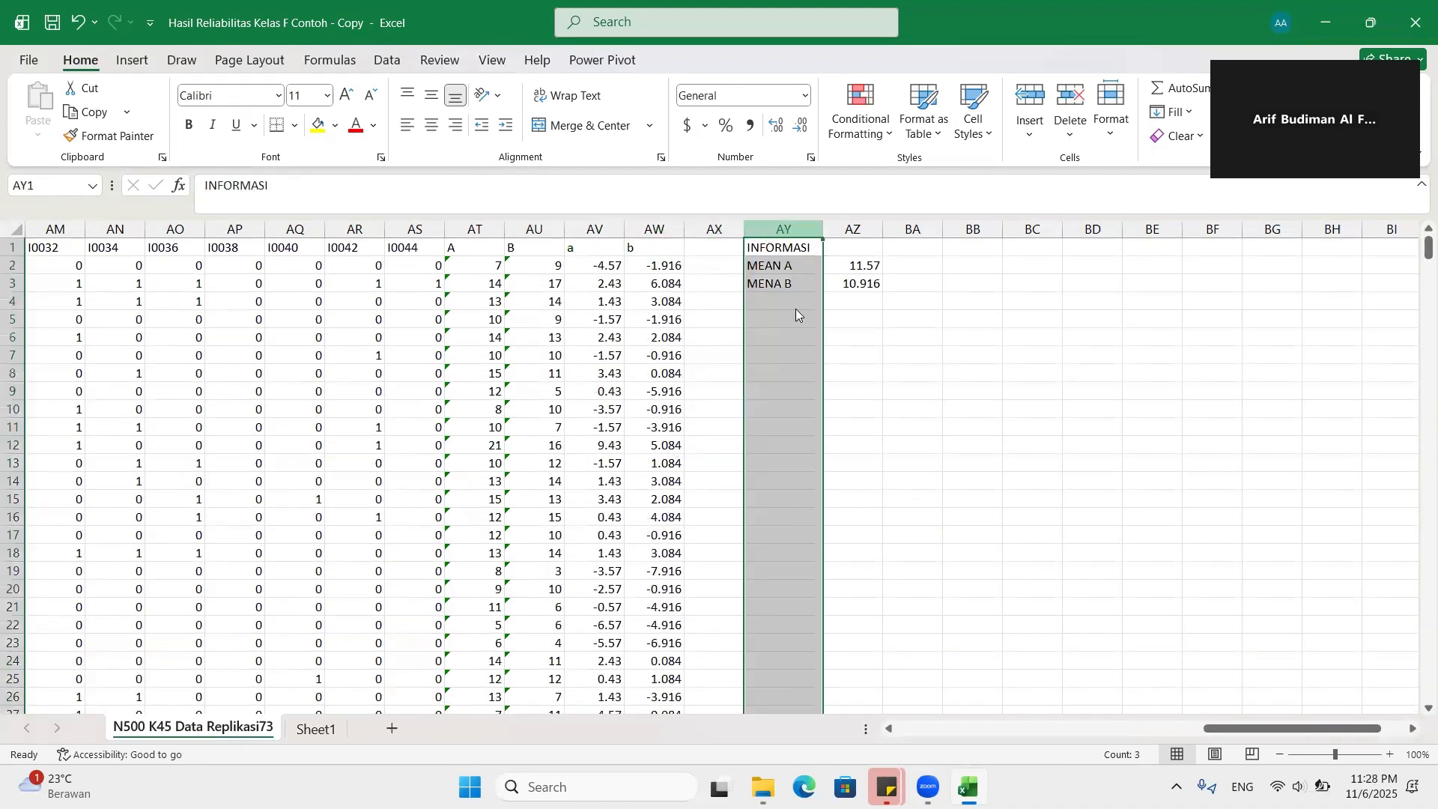
right_click(766, 238)
left_click(805, 417)
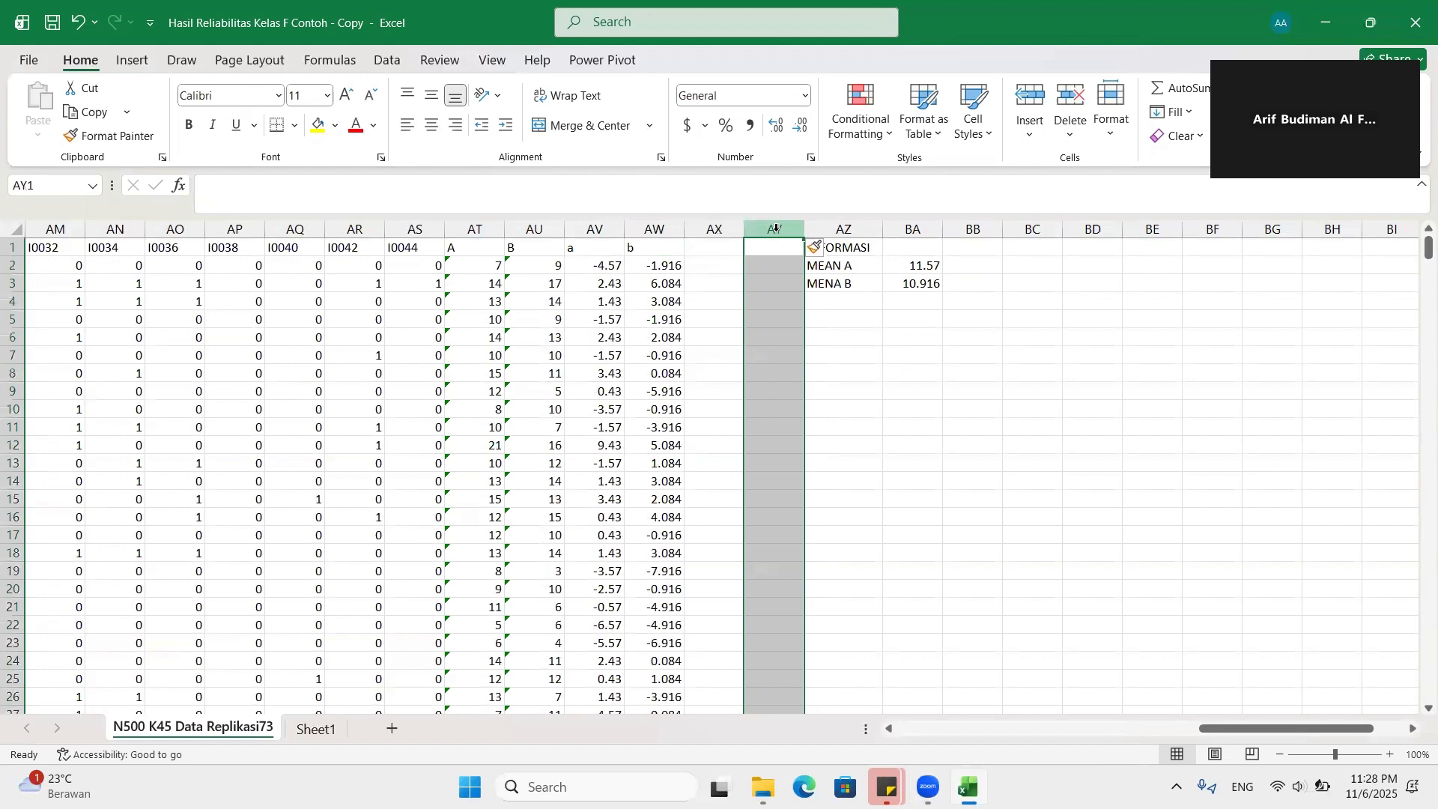
right_click(776, 232)
left_click(868, 424)
Step: Enter the headers a^2 in AX1 and b^2 in AY1 for the squared deviations
left_click(724, 250)
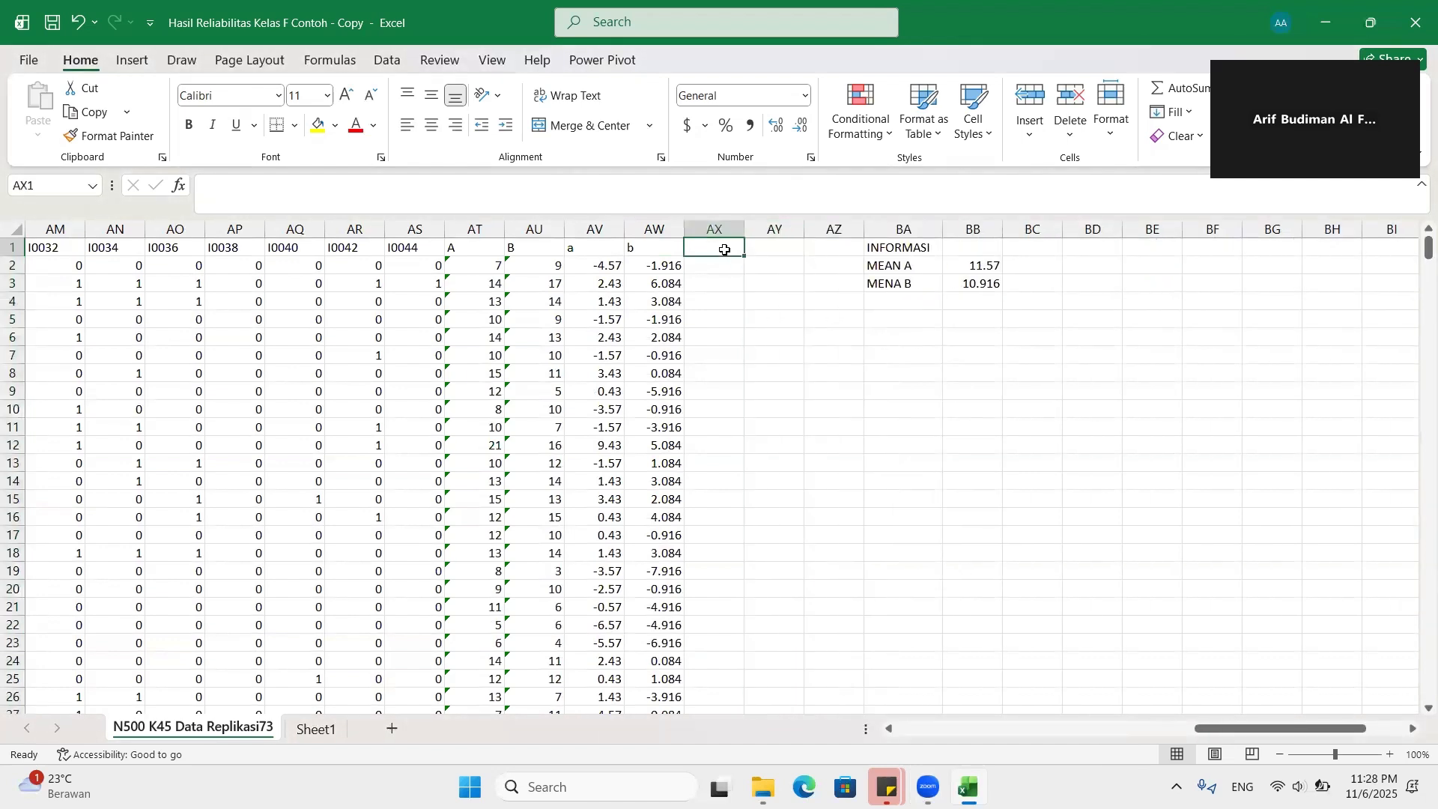
type("a^2")
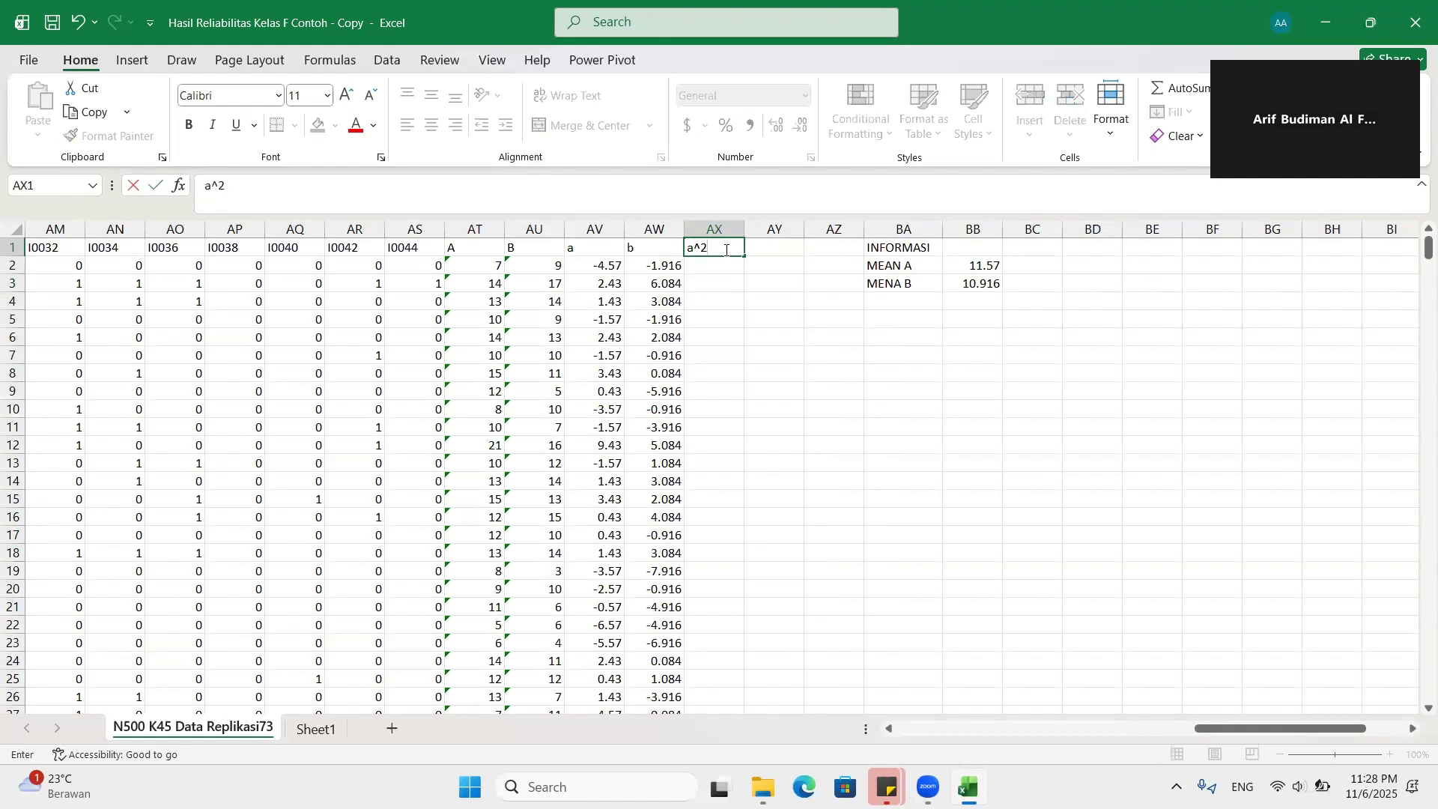
key("Tab")
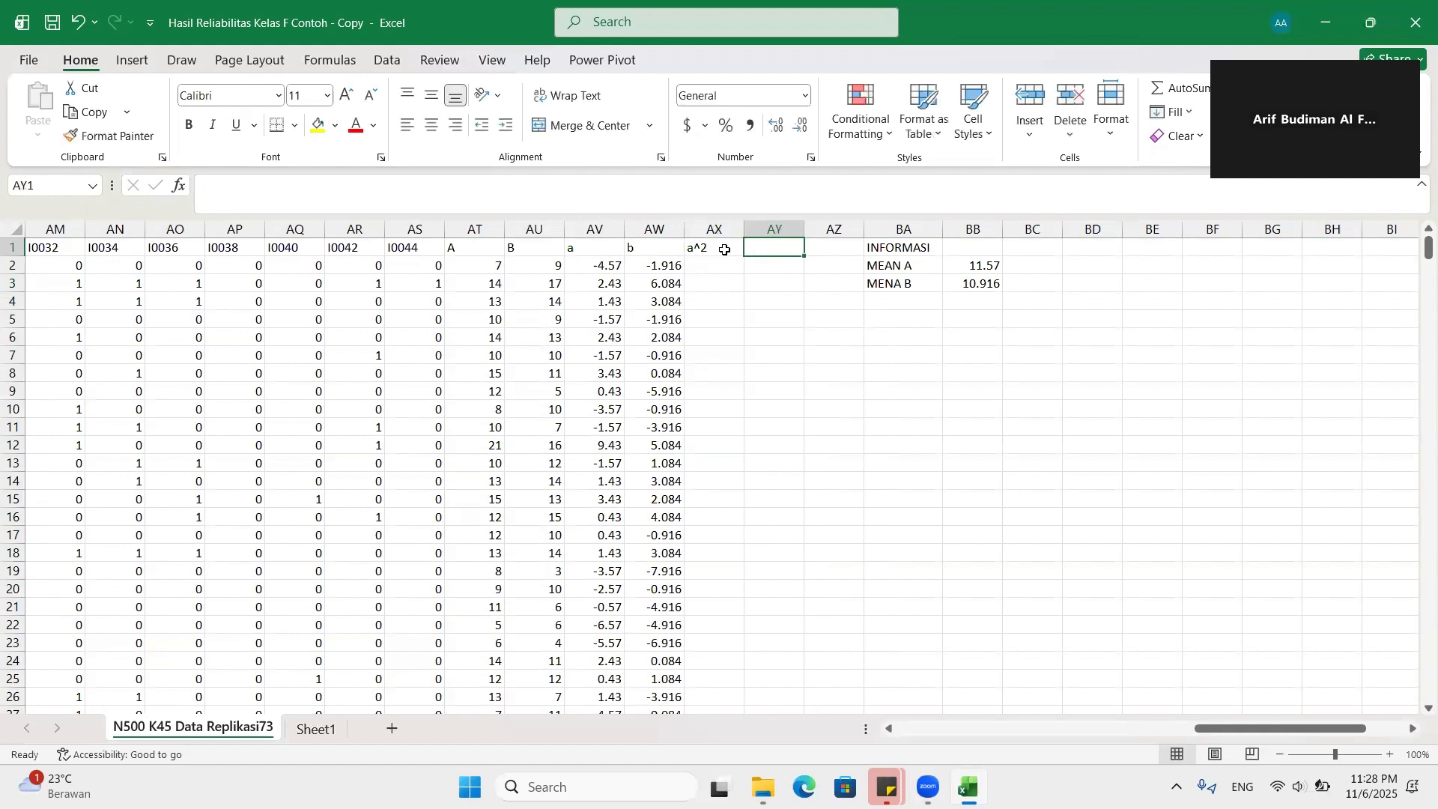
type("b^2")
key("Return")
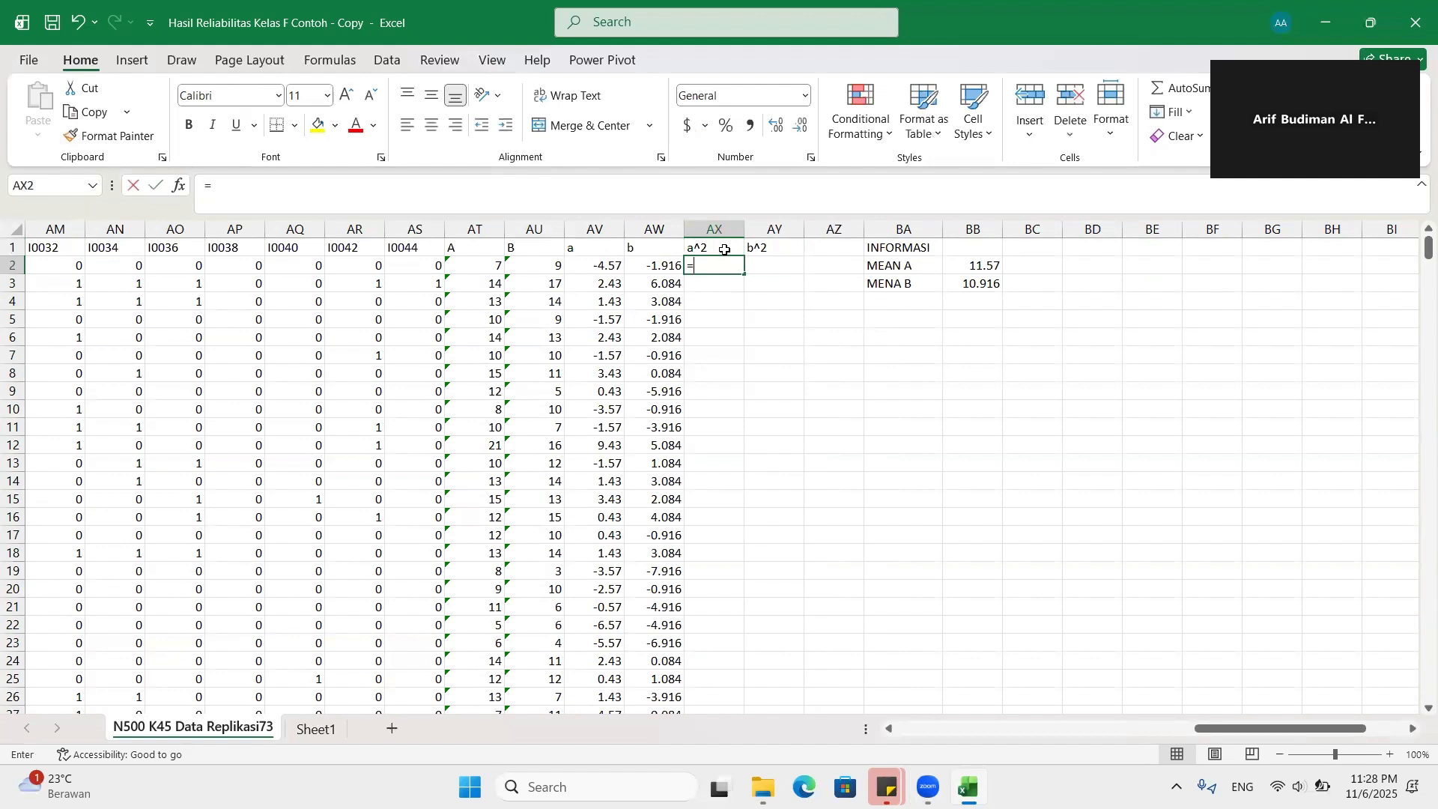
Step: Enter =AV2^2 in AX2 to square the A deviation and fill it down the a^2 column
type("=")
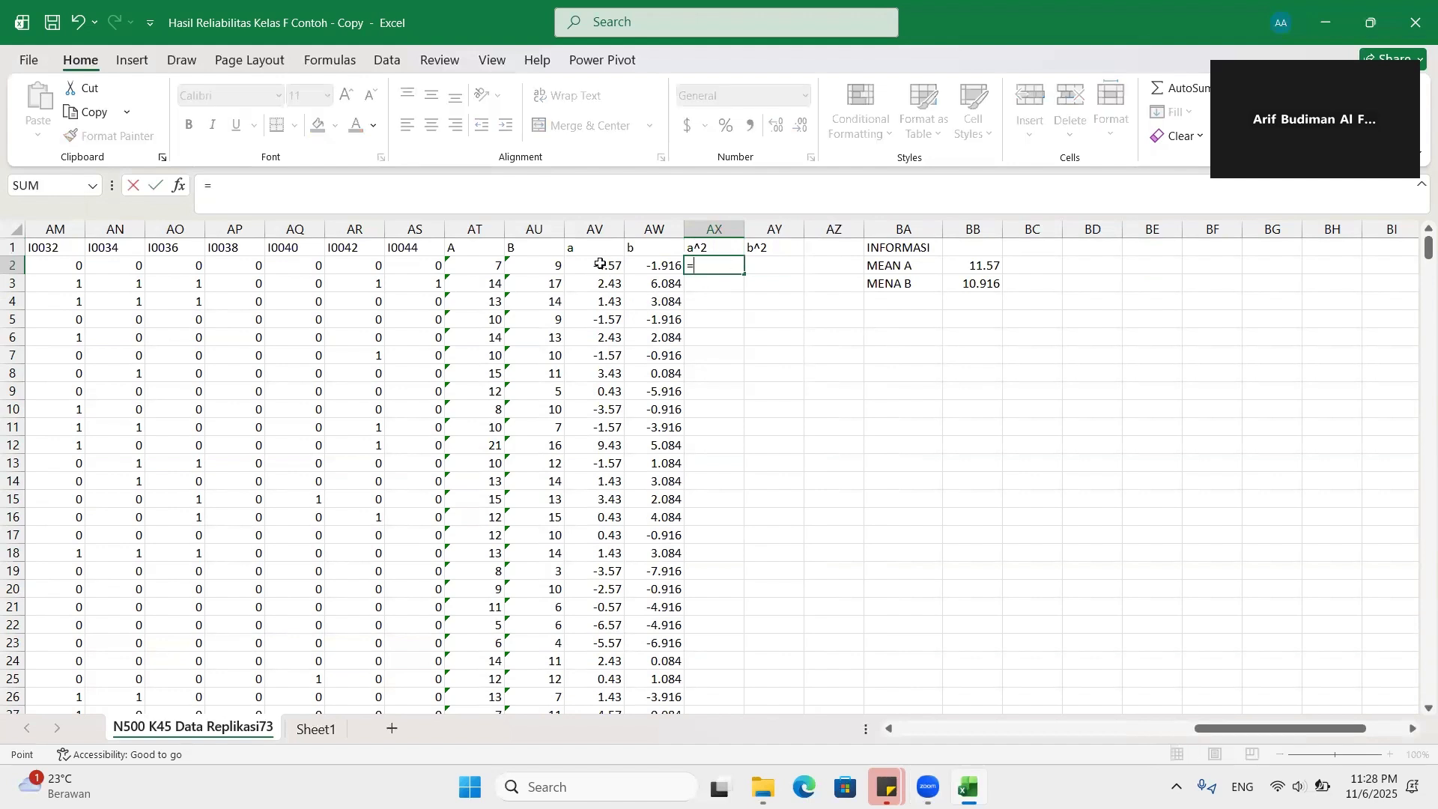
left_click(599, 263)
type("^2")
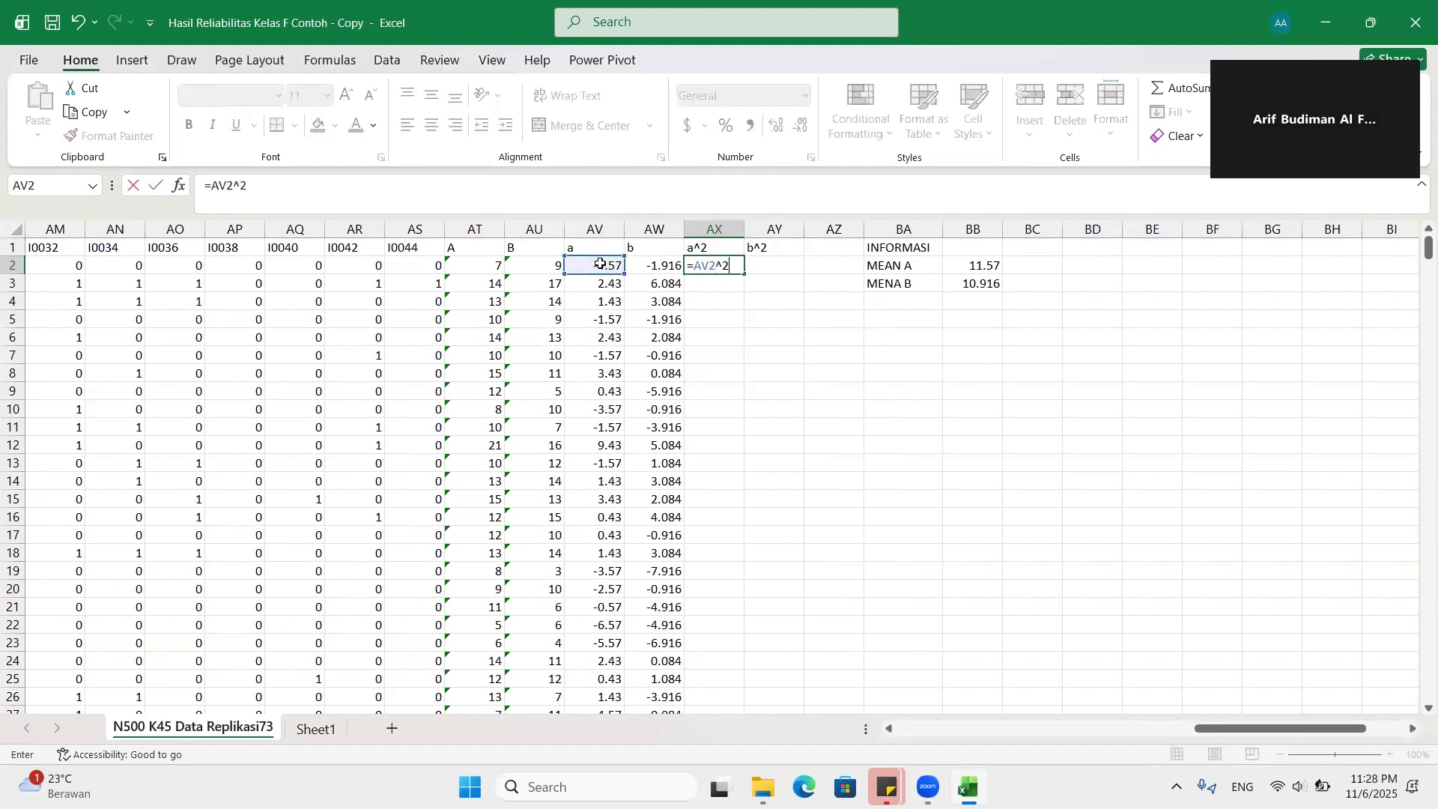
key("Return")
left_click(733, 266)
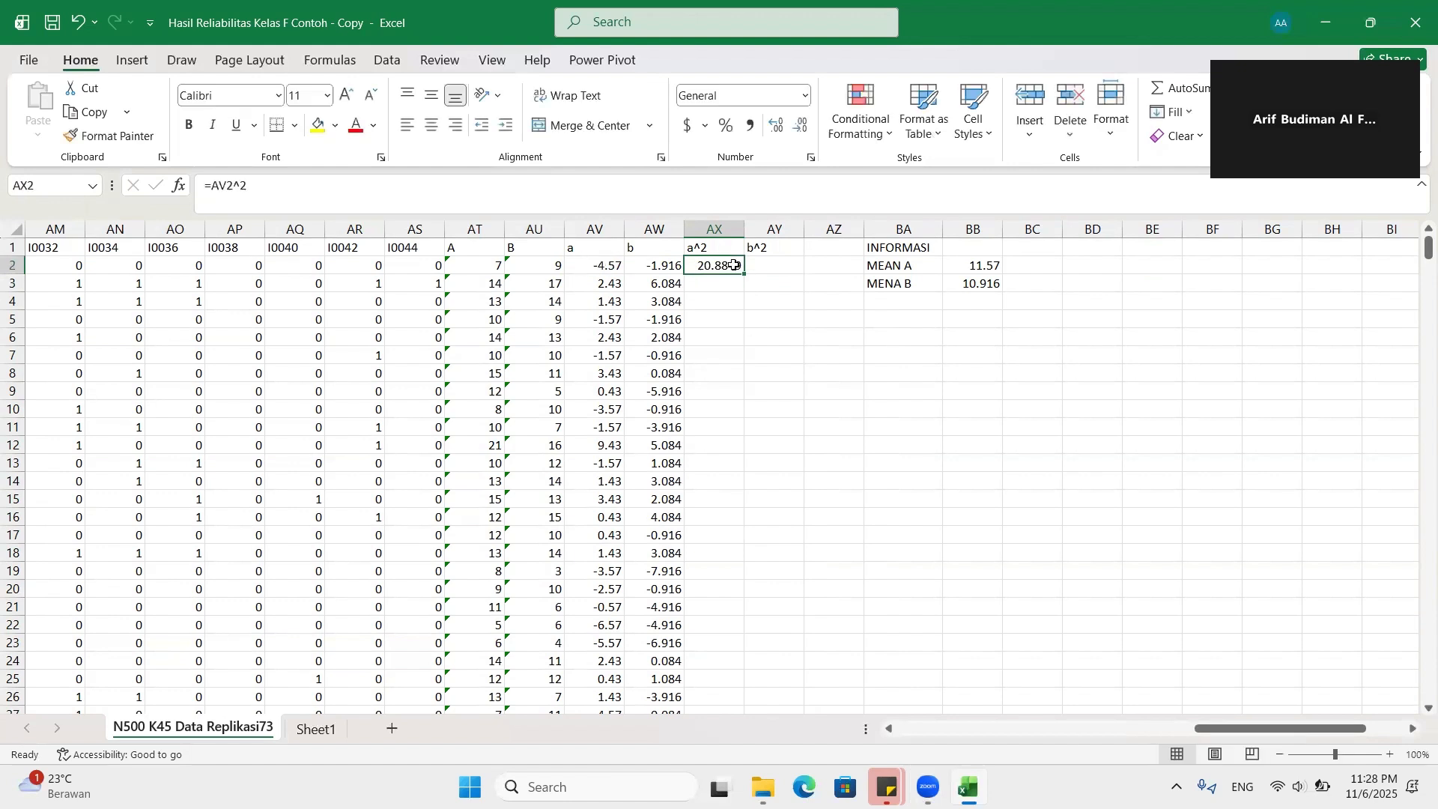
double_click(743, 272)
Step: Copy the squaring formula from AX2 into AY2 as =AW2^2 and check its reference
left_click(767, 260)
left_click(735, 264)
left_click_drag(743, 273, 775, 268)
left_click(786, 266)
double_click(794, 265)
key("Return")
left_click(782, 267)
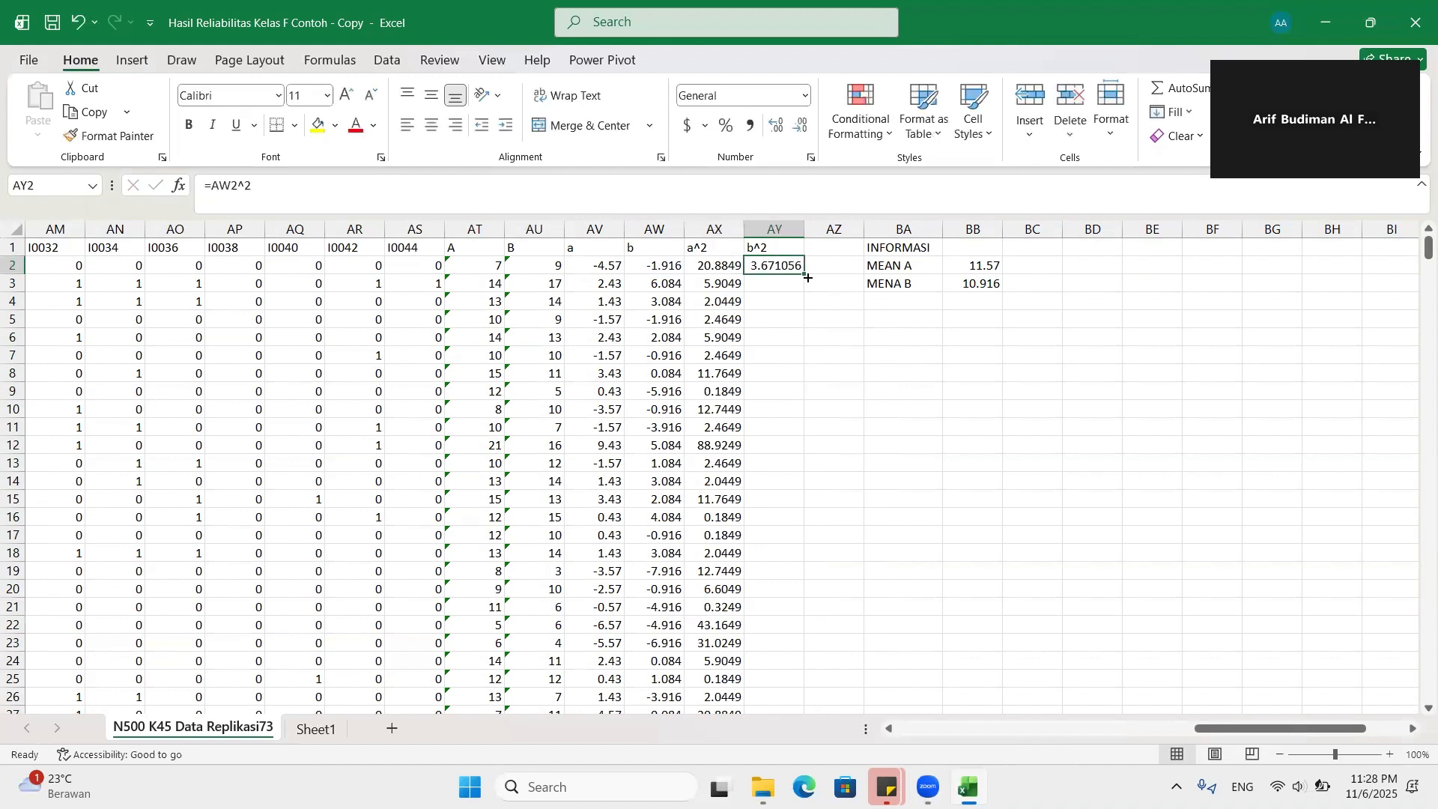
Step: Fill the squared B deviation formula from AY2 down the b^2 column and check the column's extent
double_click(804, 277)
left_click(788, 289)
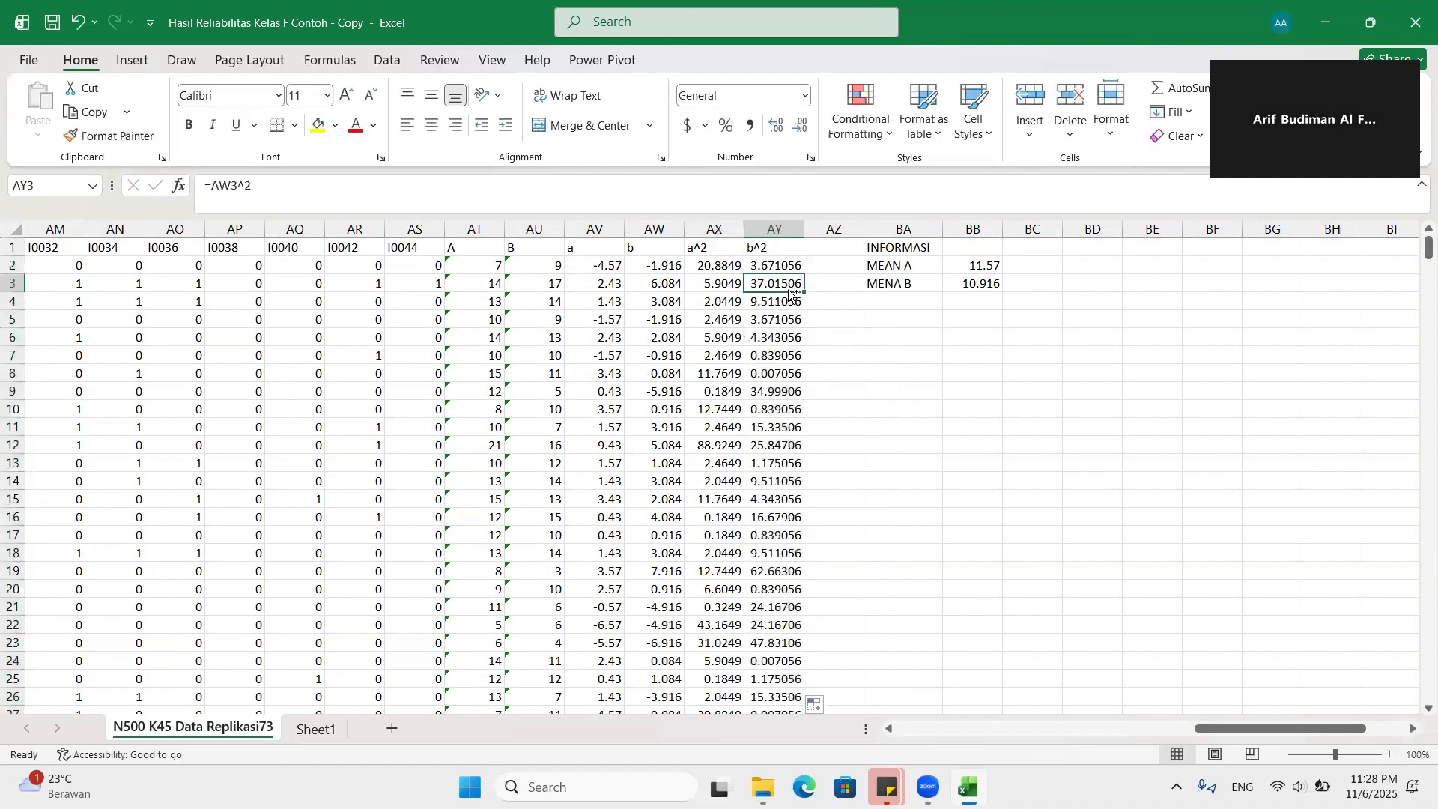
key("ctrl+Down")
key("ctrl+Up")
key("Right")
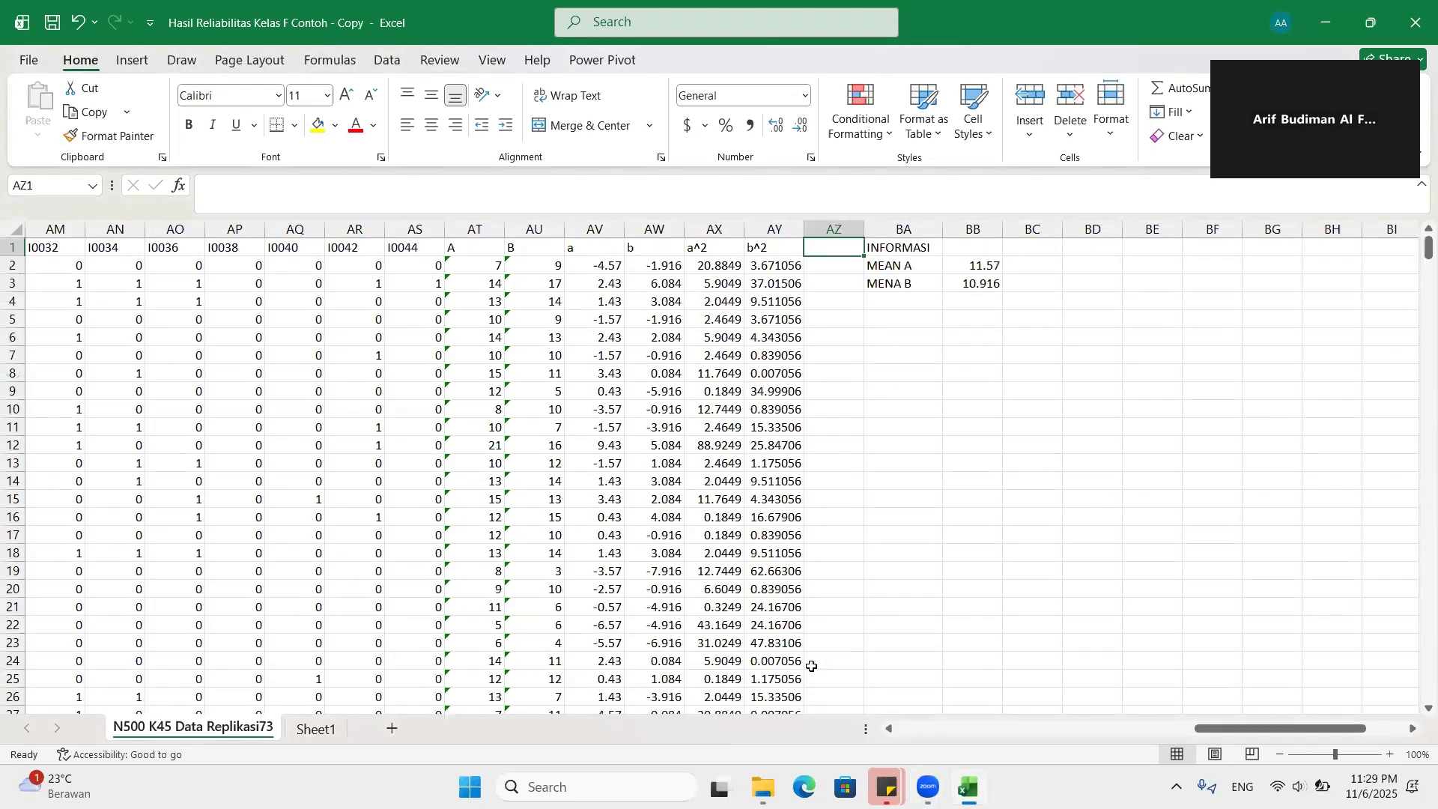
Step: Insert one blank column at BA, shifting the INFORMASI block to start in column BB
left_click(897, 231)
right_click(898, 232)
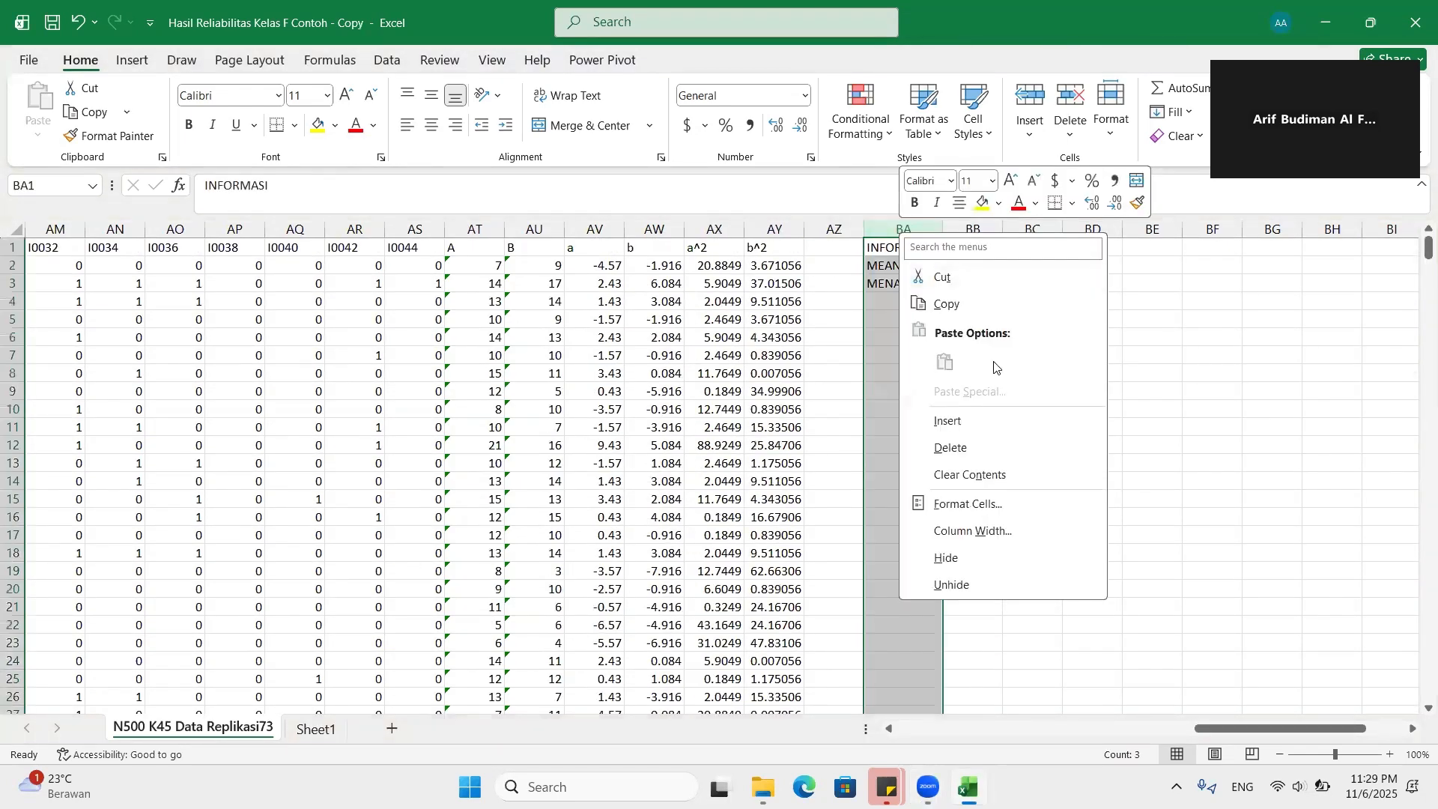
left_click(972, 421)
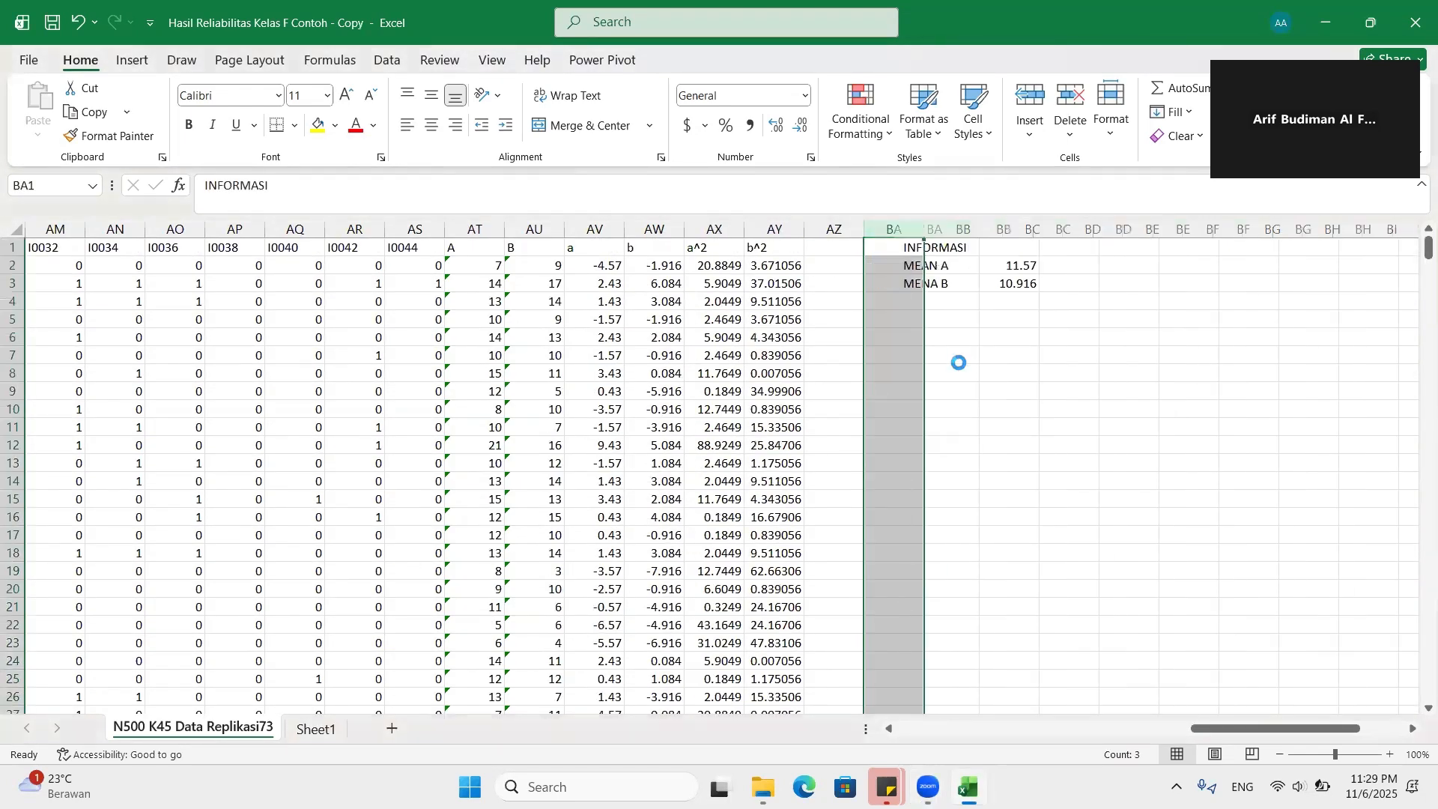
Step: Enter the label COVAB in BB4 below the two mean labels
left_click(950, 298)
type("COVAB")
key("Tab")
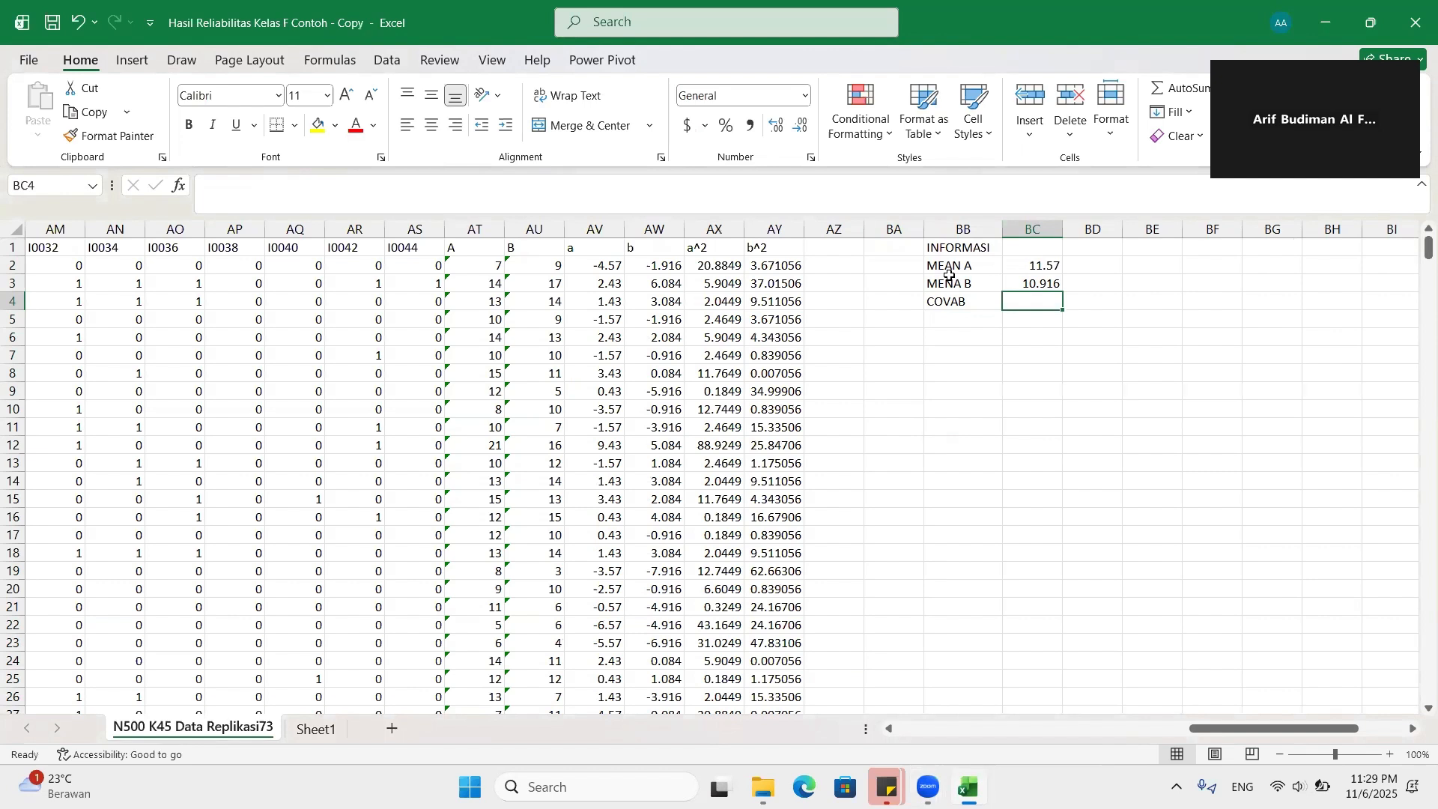
type("=")
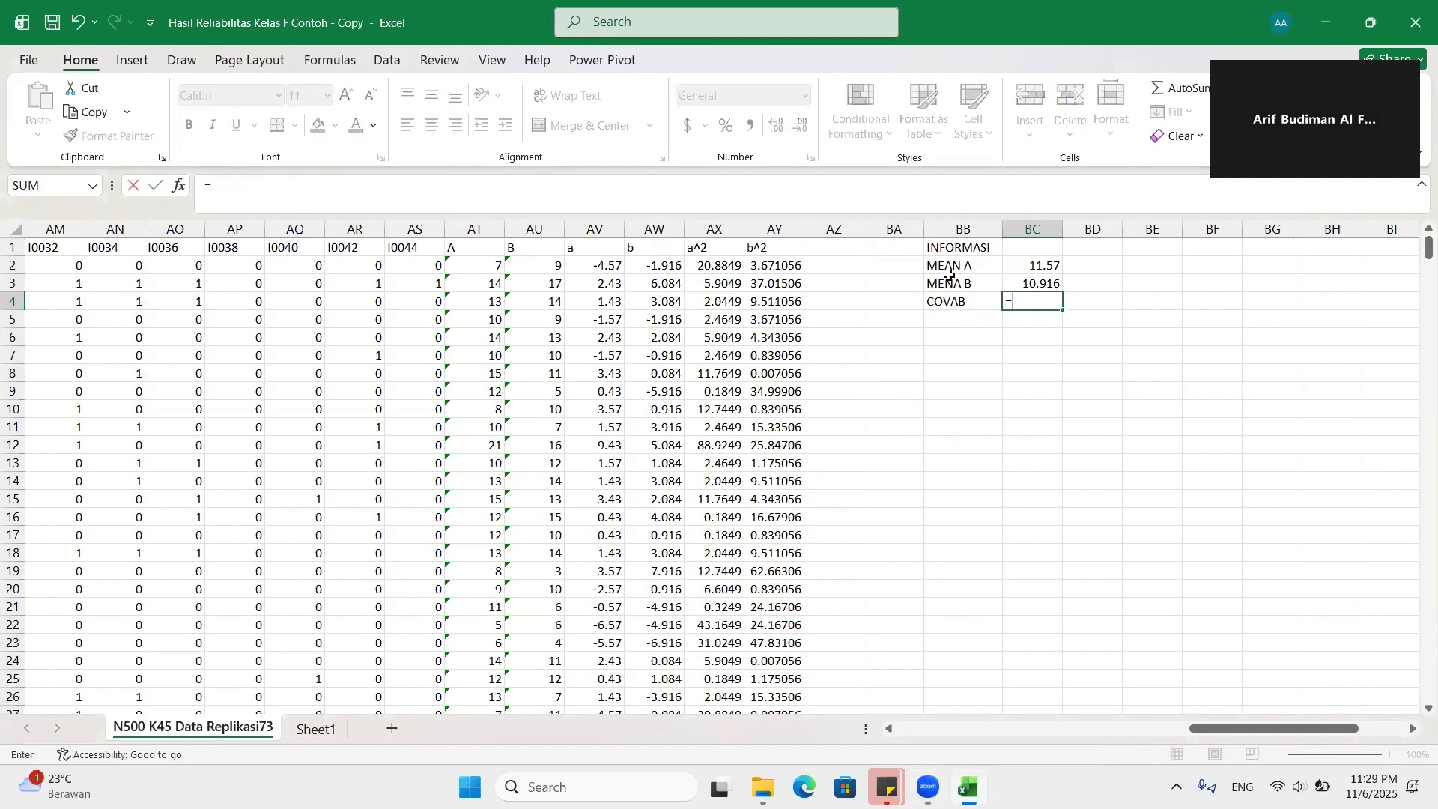
key("BackSpace")
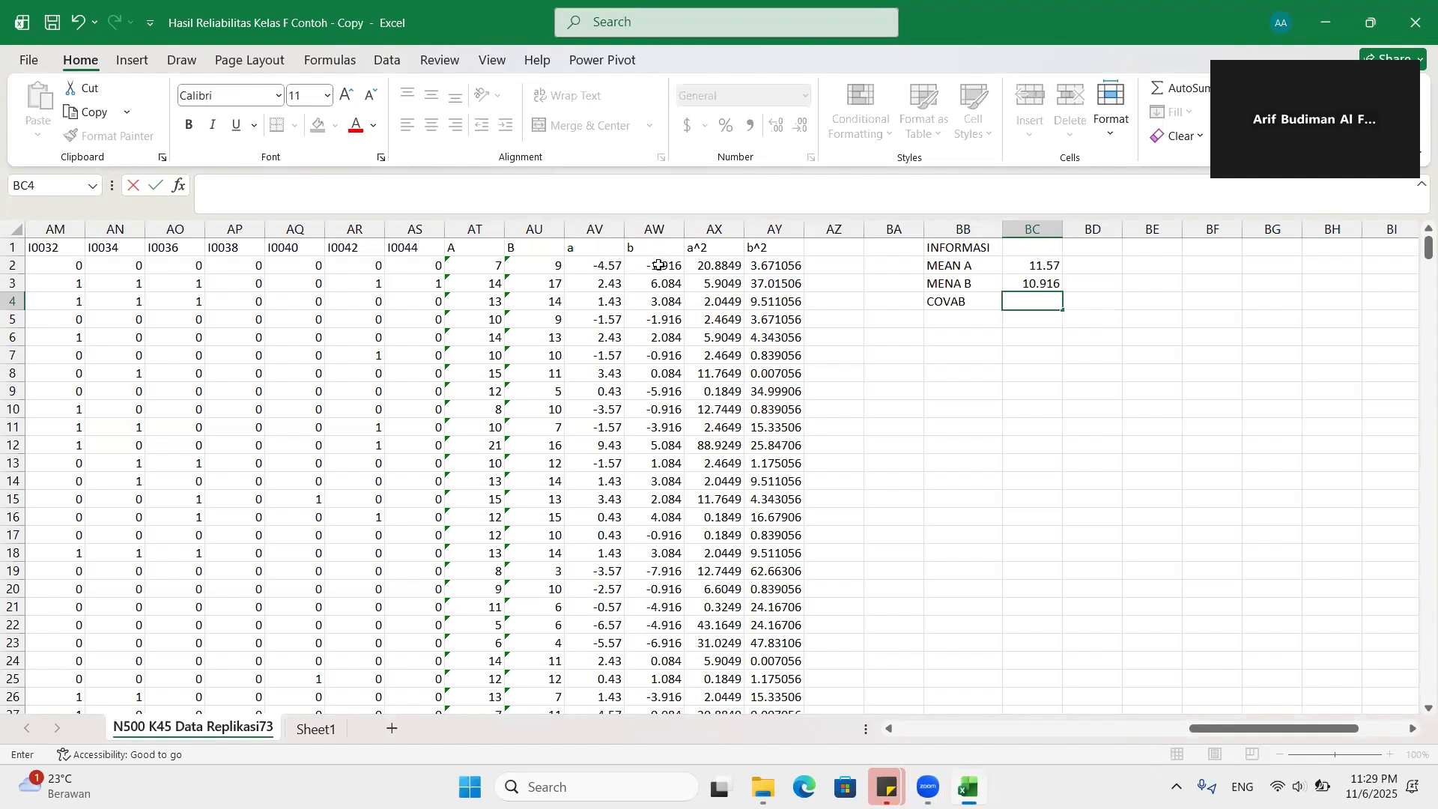
Step: Enter the header a*b in AZ1 and the formula =AV2*AW2 in AZ2 for the deviation product
left_click(830, 249)
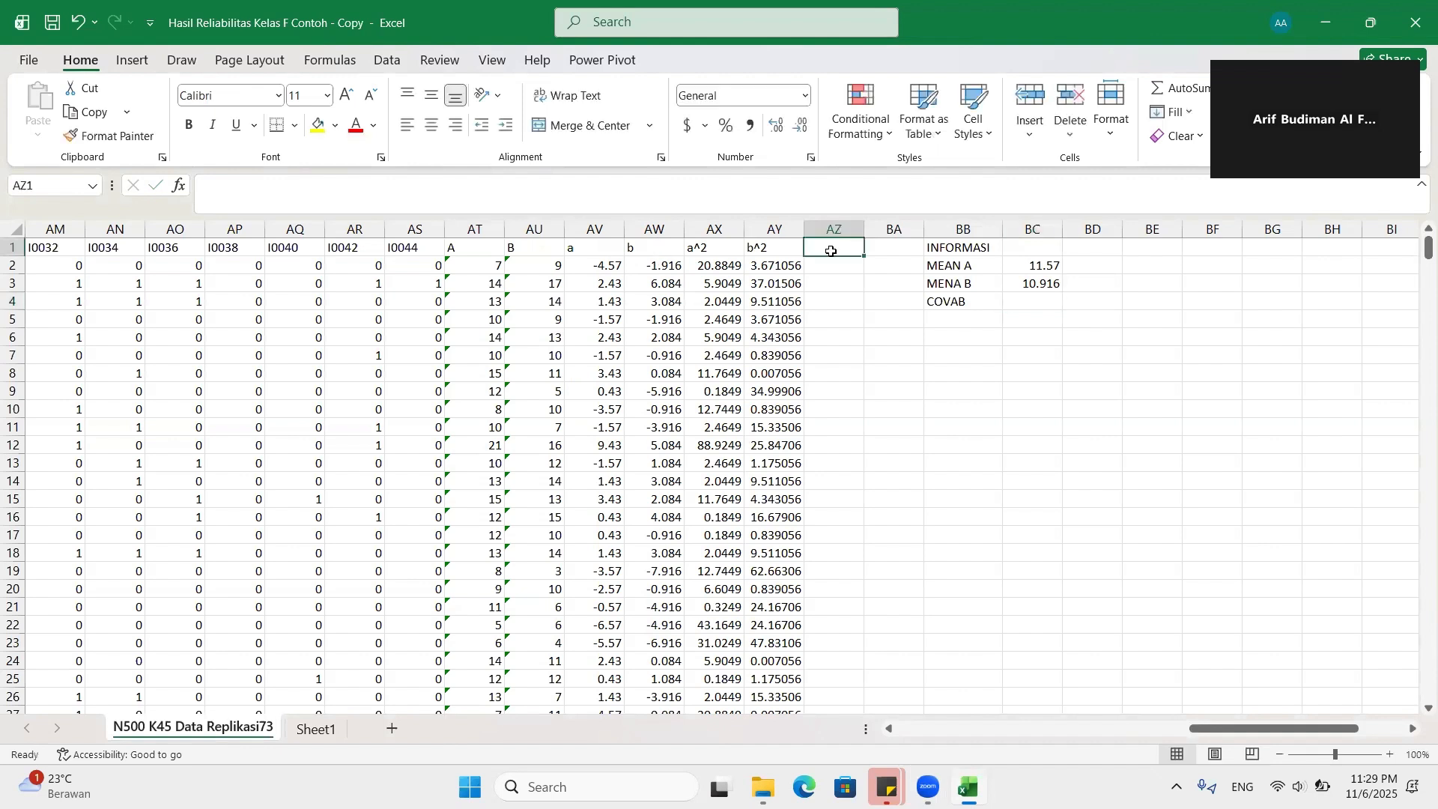
type("a*b")
key("Return")
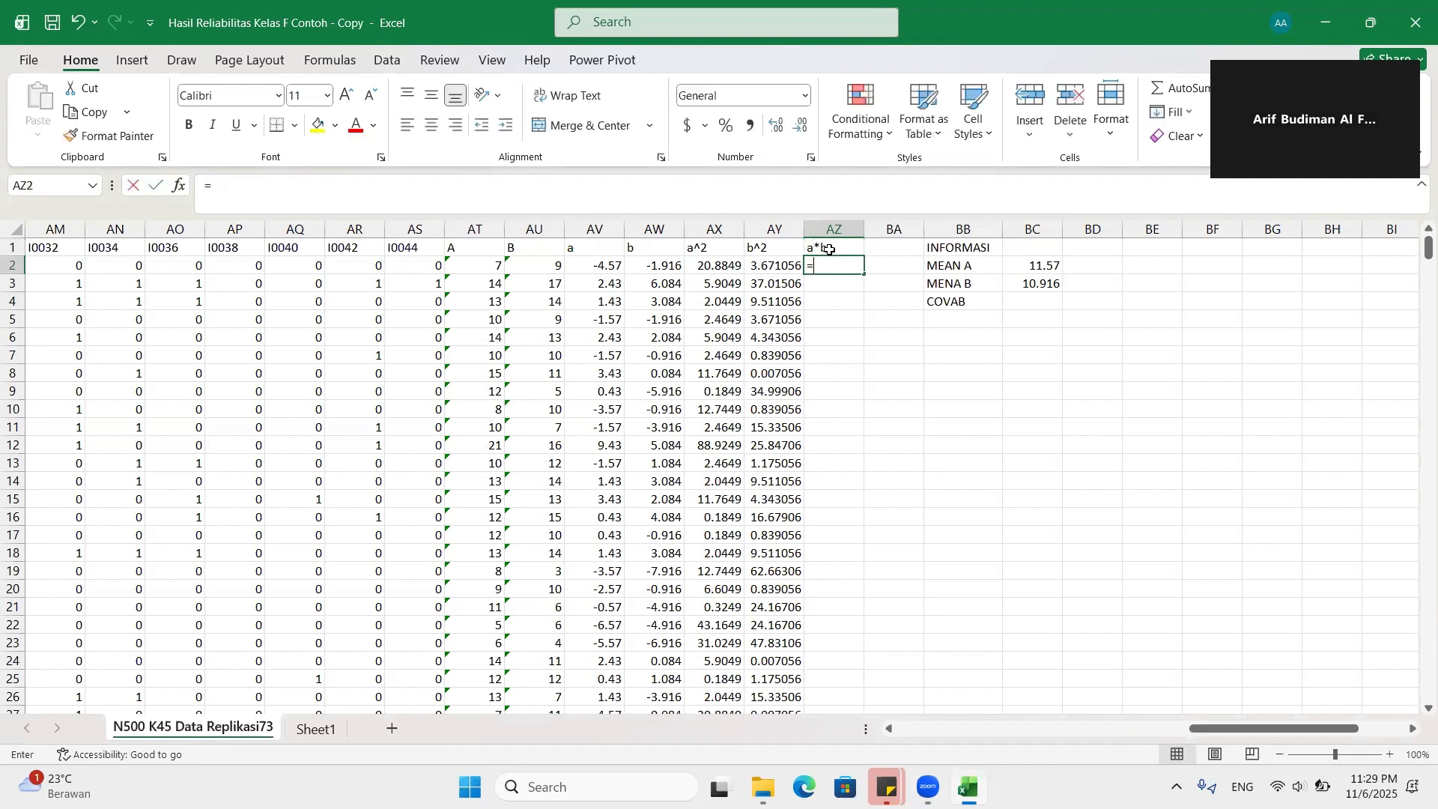
type("=")
left_click(606, 265)
type("*")
left_click(662, 264)
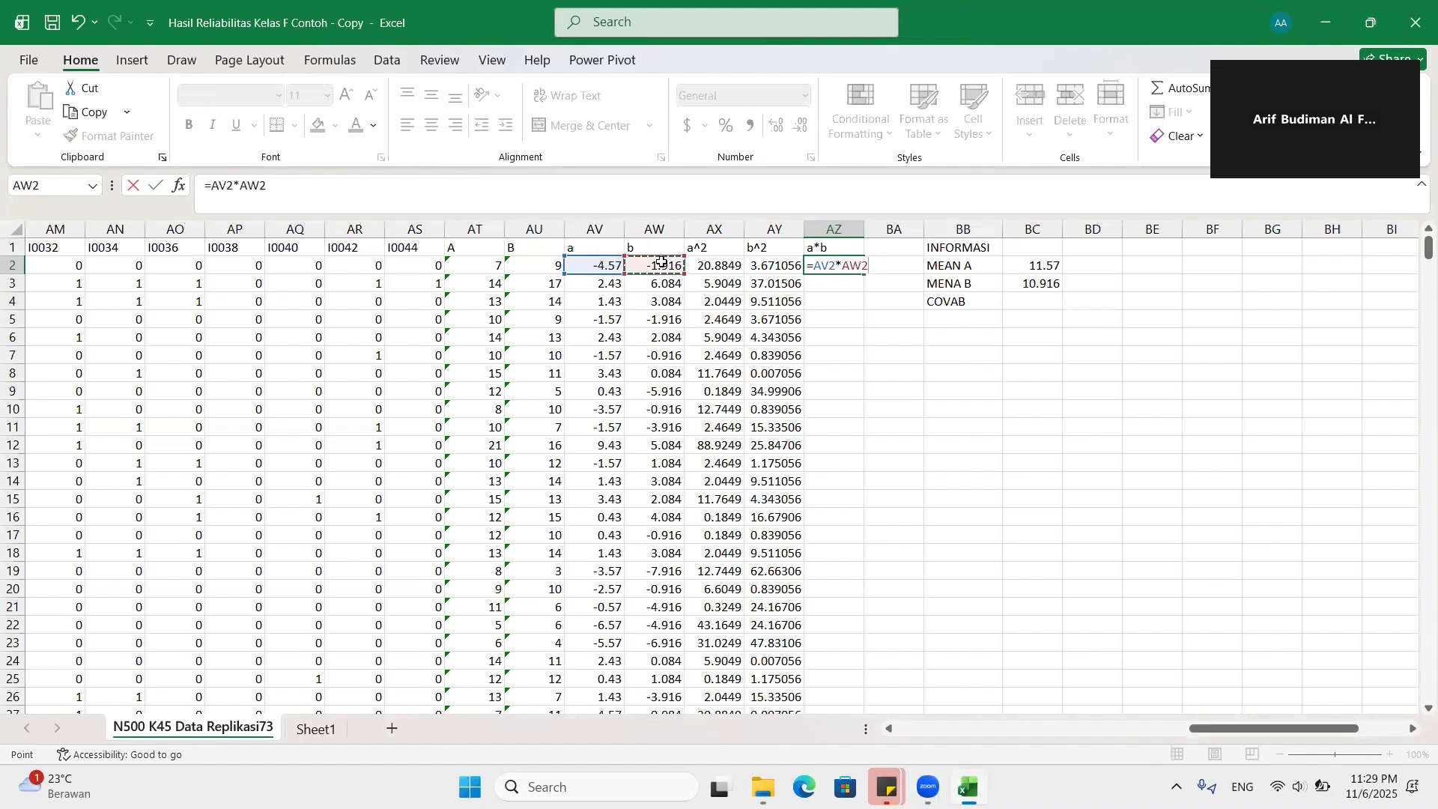
key("Return")
Step: Fill the a*b formula from AZ2 down the column and clear the surplus cells AZ502:AZ503
left_click(840, 267)
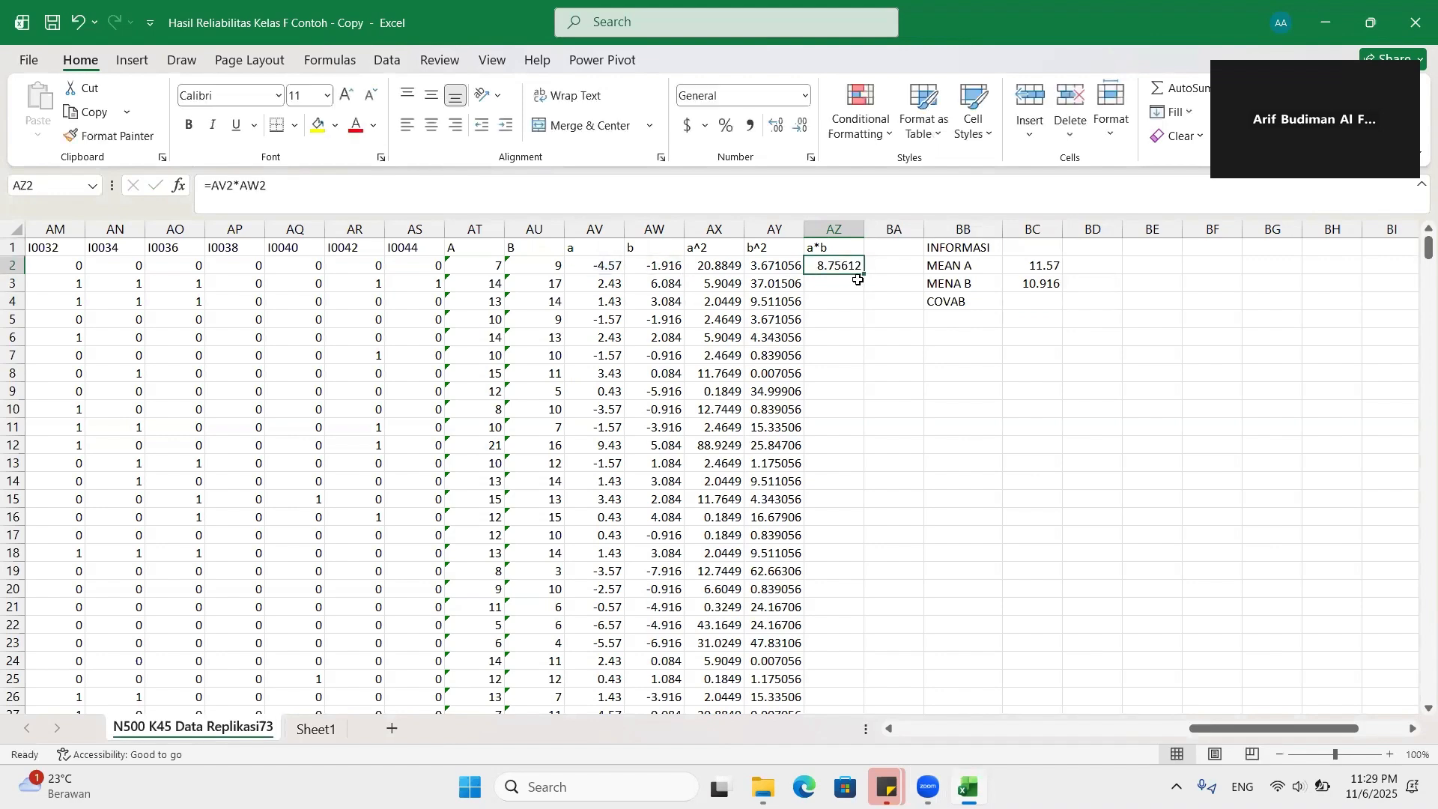
double_click(862, 275)
key("ctrl+Down")
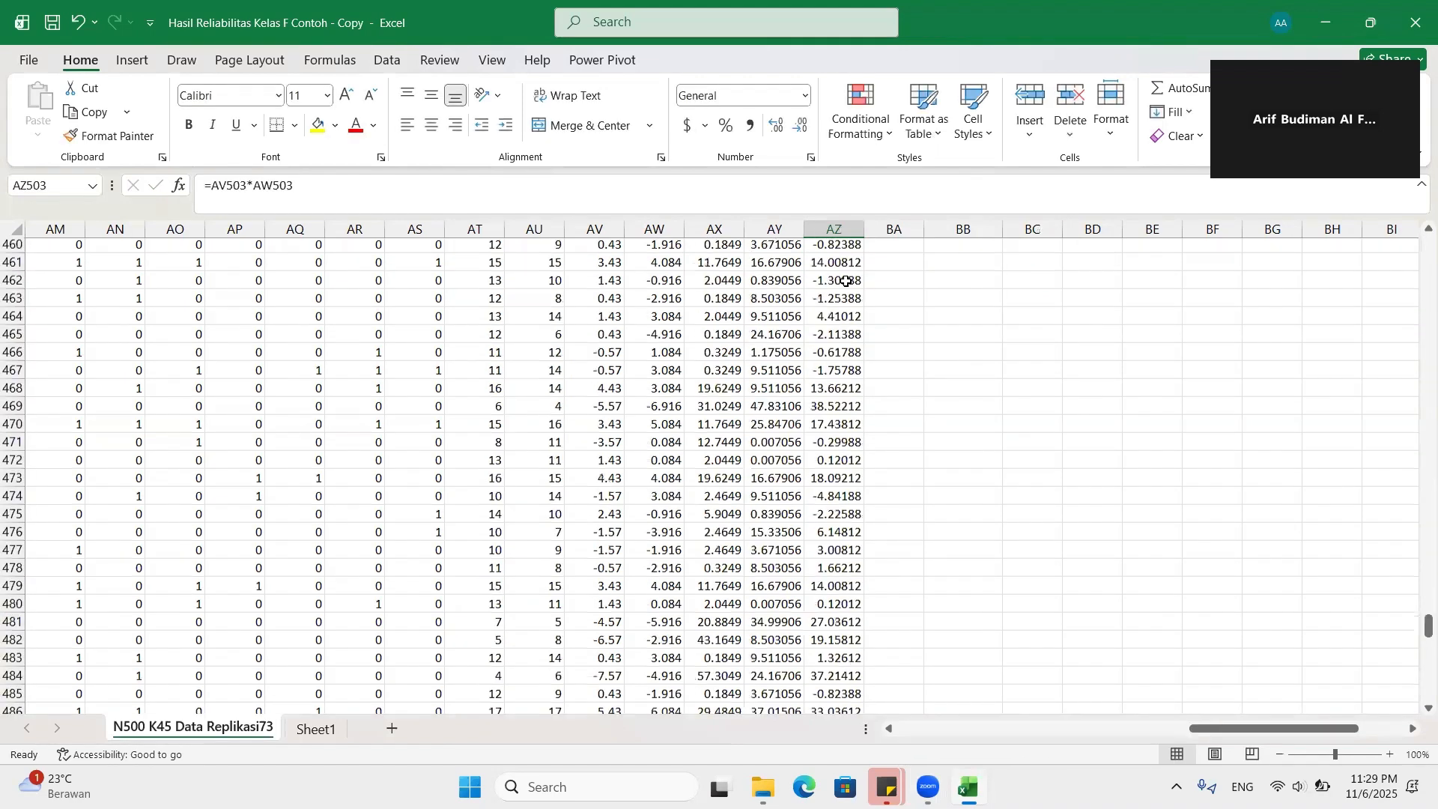
key("Up")
key("Up")
key("Down")
key("shift+Down")
key("Delete")
key("Up")
key("ctrl+Up")
key("Down")
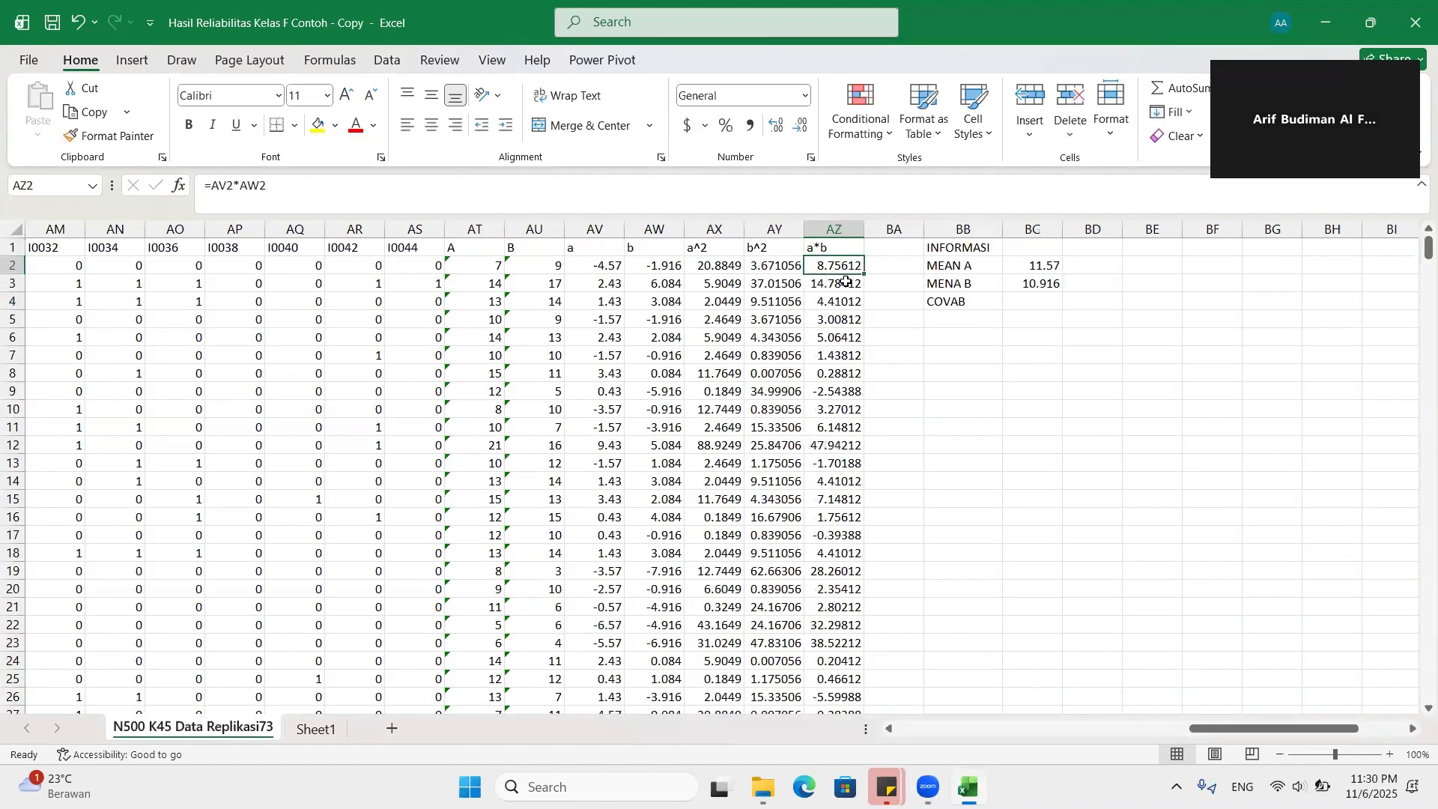
Step: Begin the COVAB formula in BC4 with the sum of the a*b products, entering =((sum(AZ2:AZ2:az501
left_click(1032, 307)
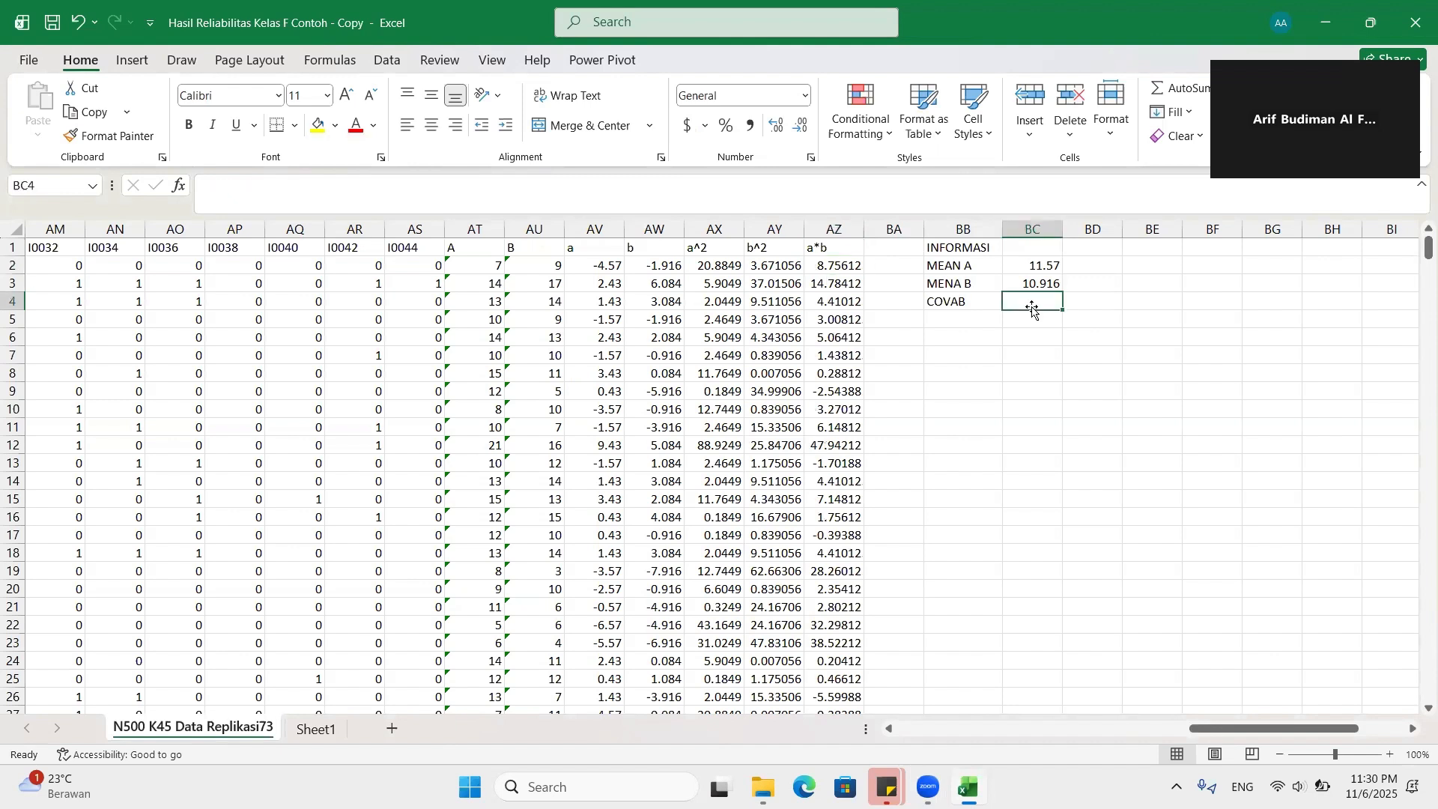
type("=")
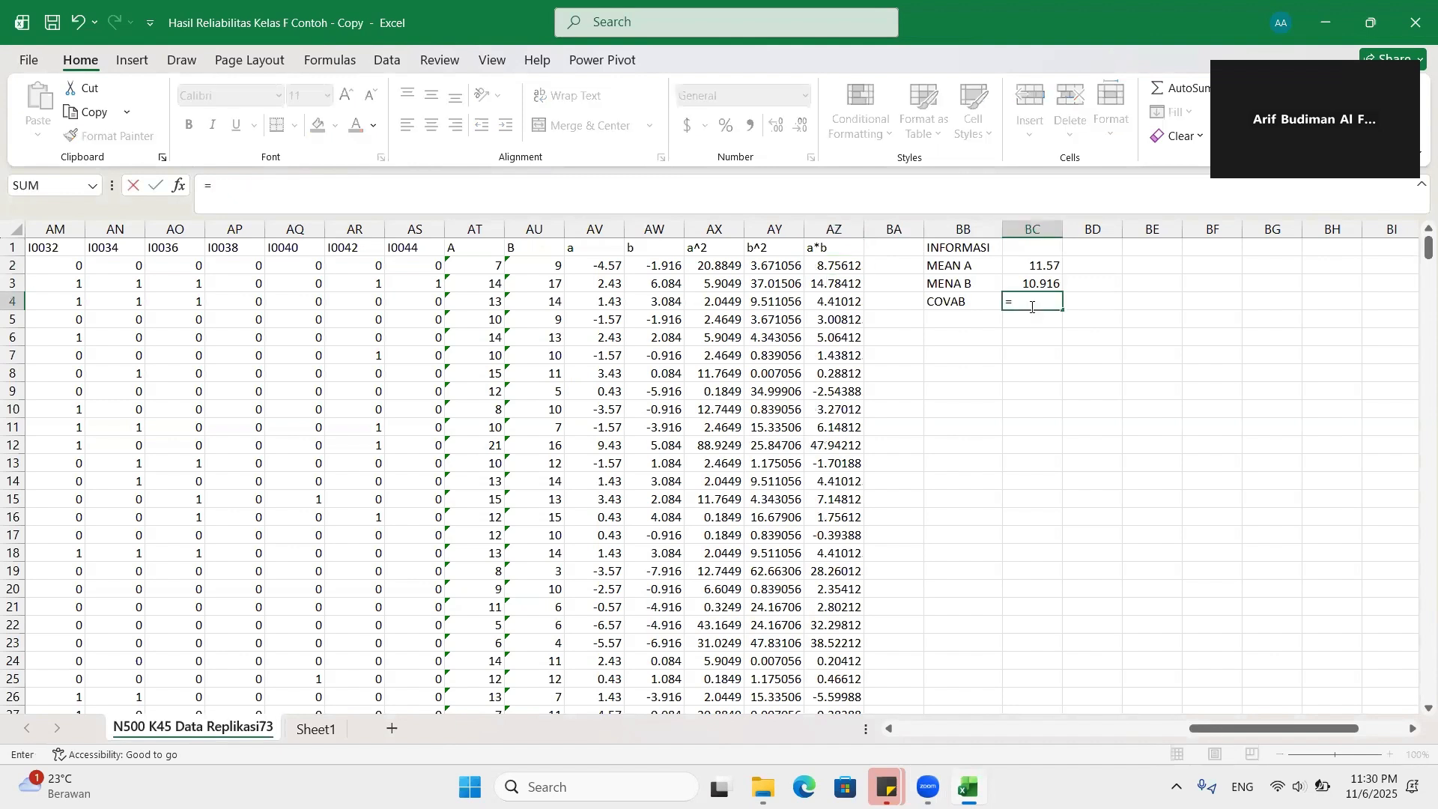
type("((sum")
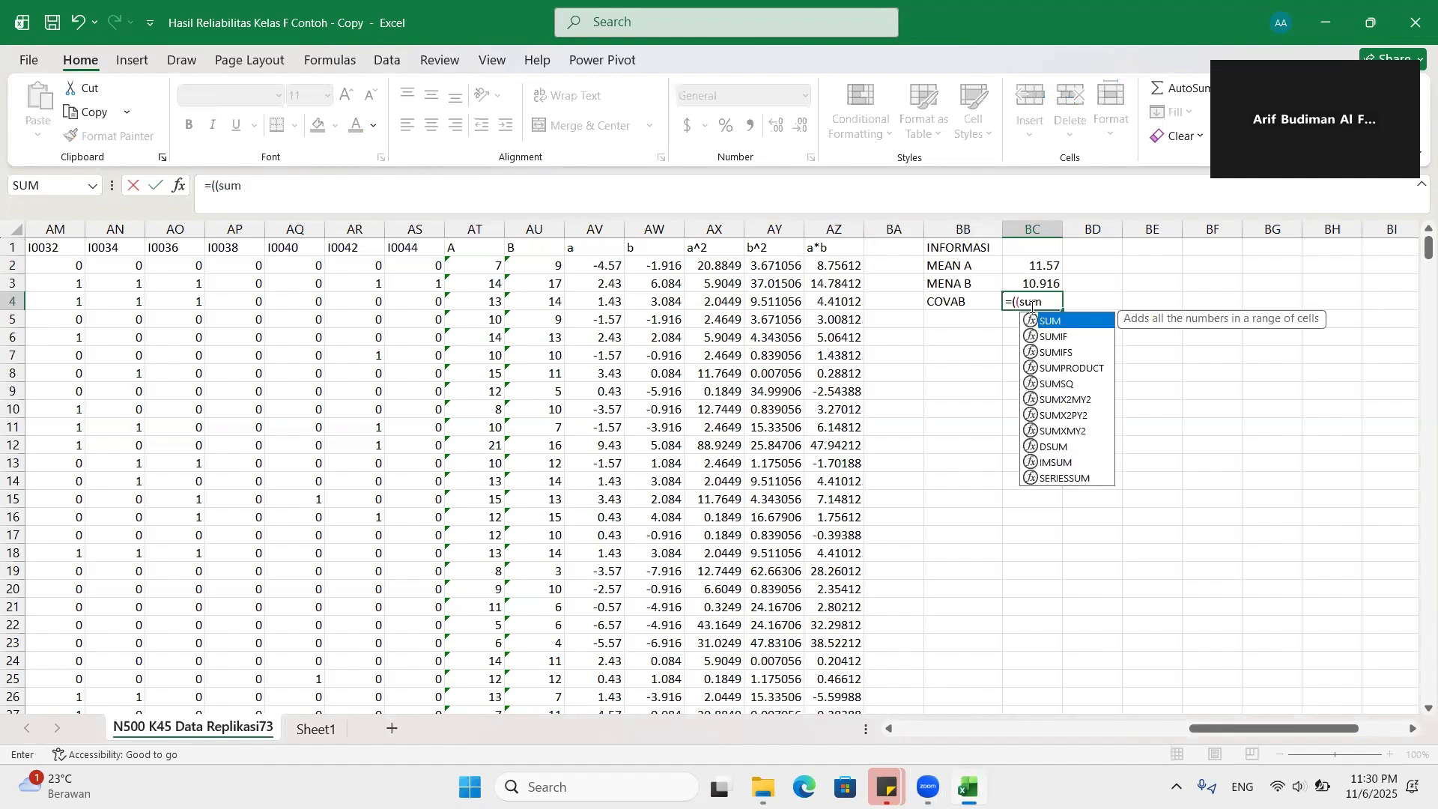
type("(")
left_click(833, 266)
type(":AZ2")
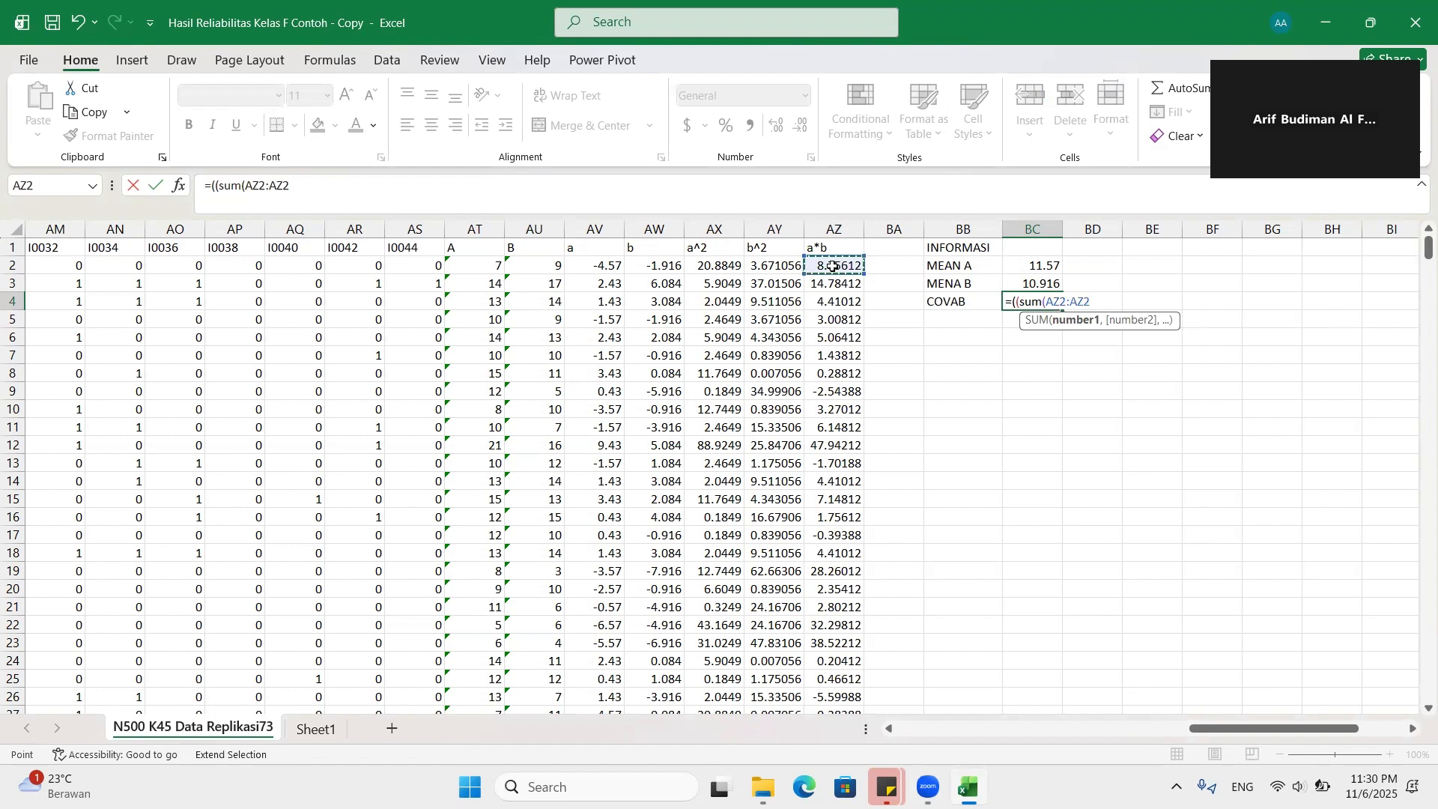
type("az501")
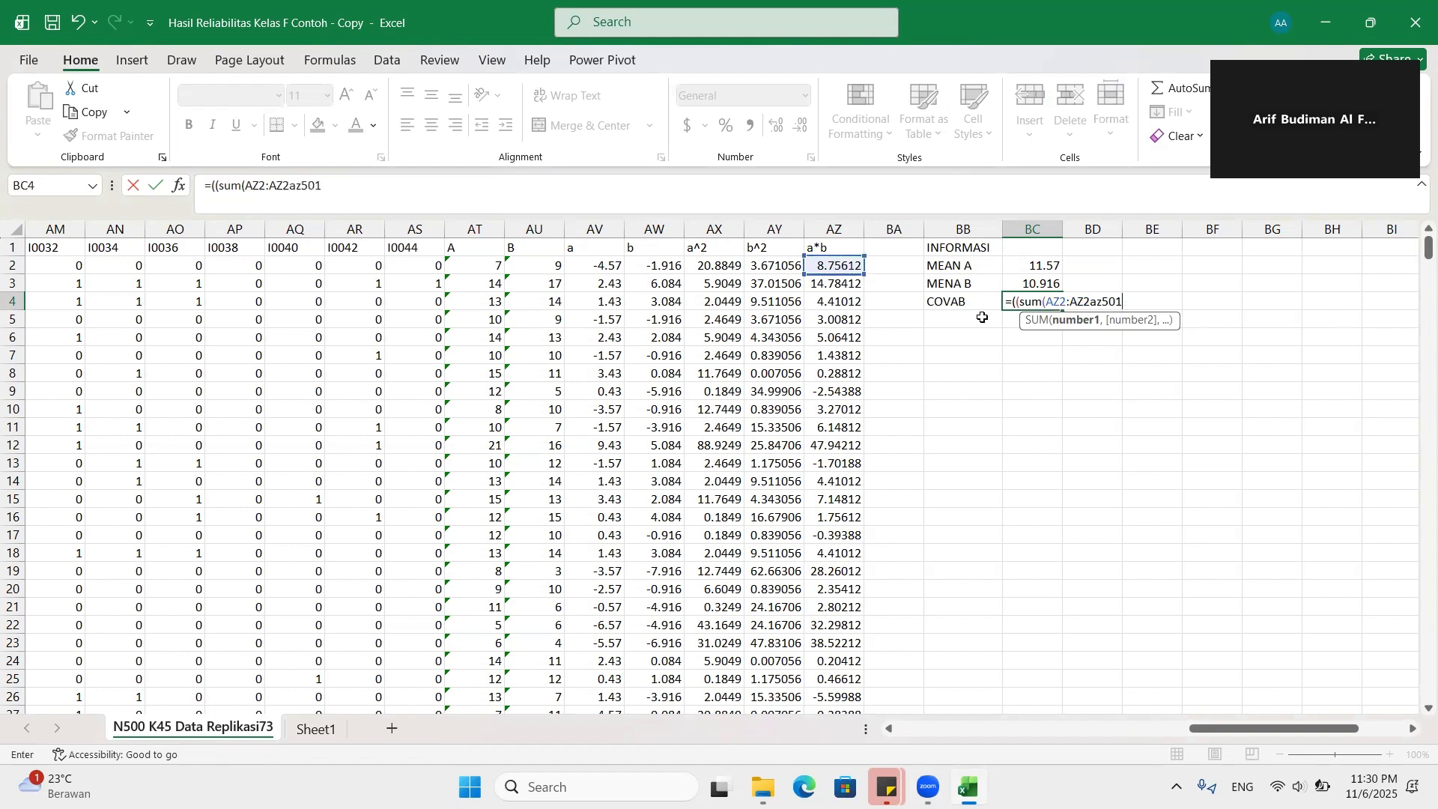
left_click(1092, 301)
type(";")
key("BackSpace")
type(":")
left_click(471, 189)
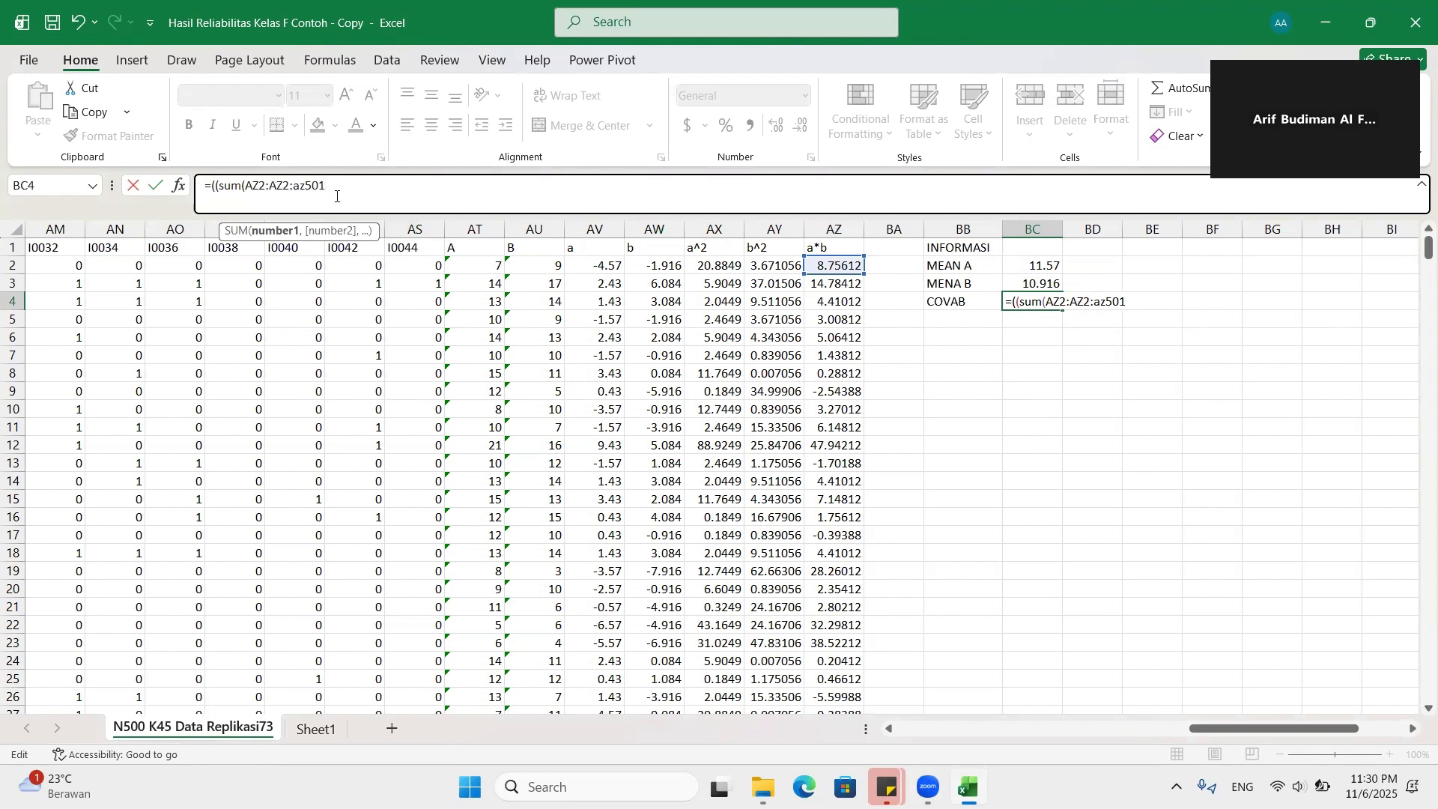
Step: Complete the COVAB formula by dividing the sum by 500, accept the suggested bracket correction and check the formula
type("))")
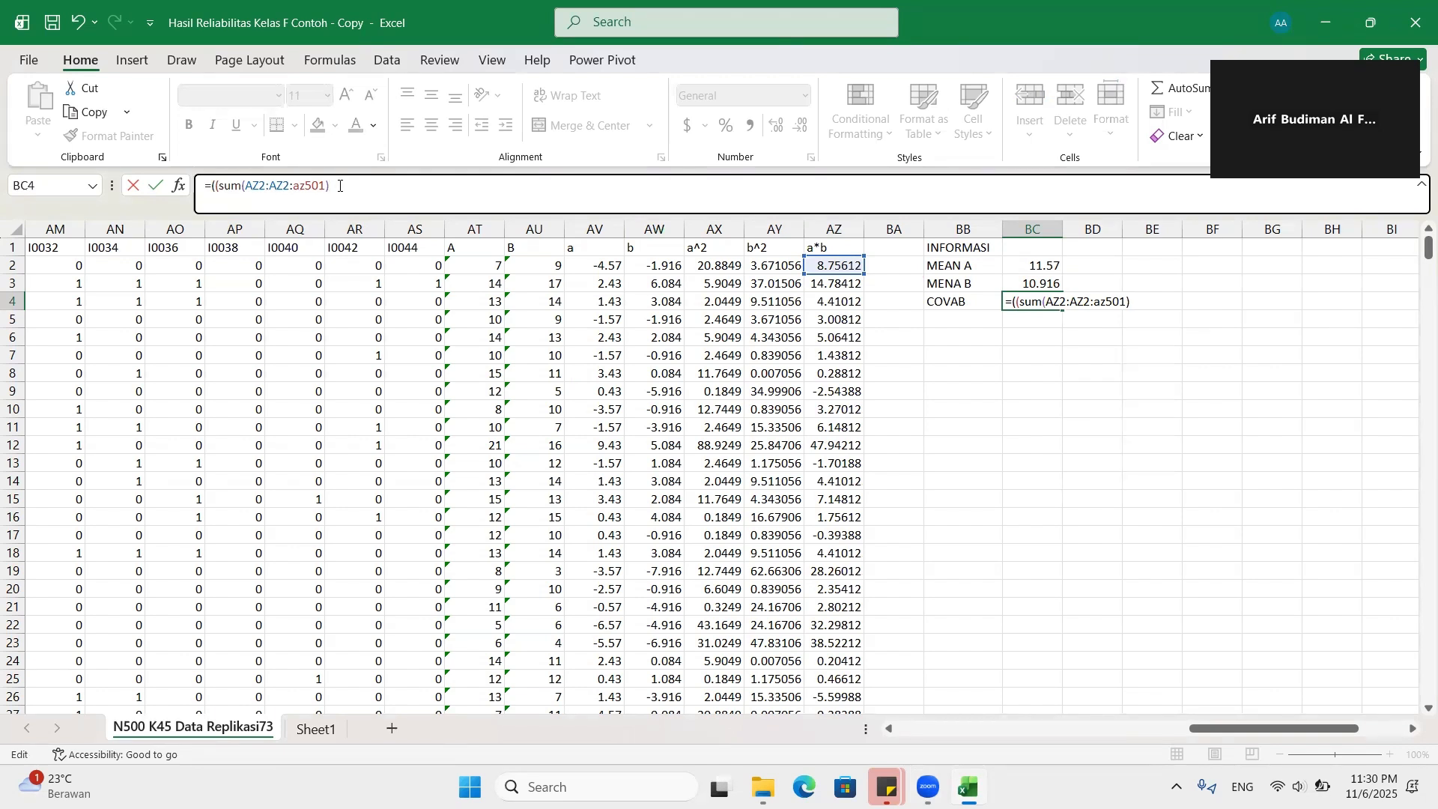
type("/500")
key("Return")
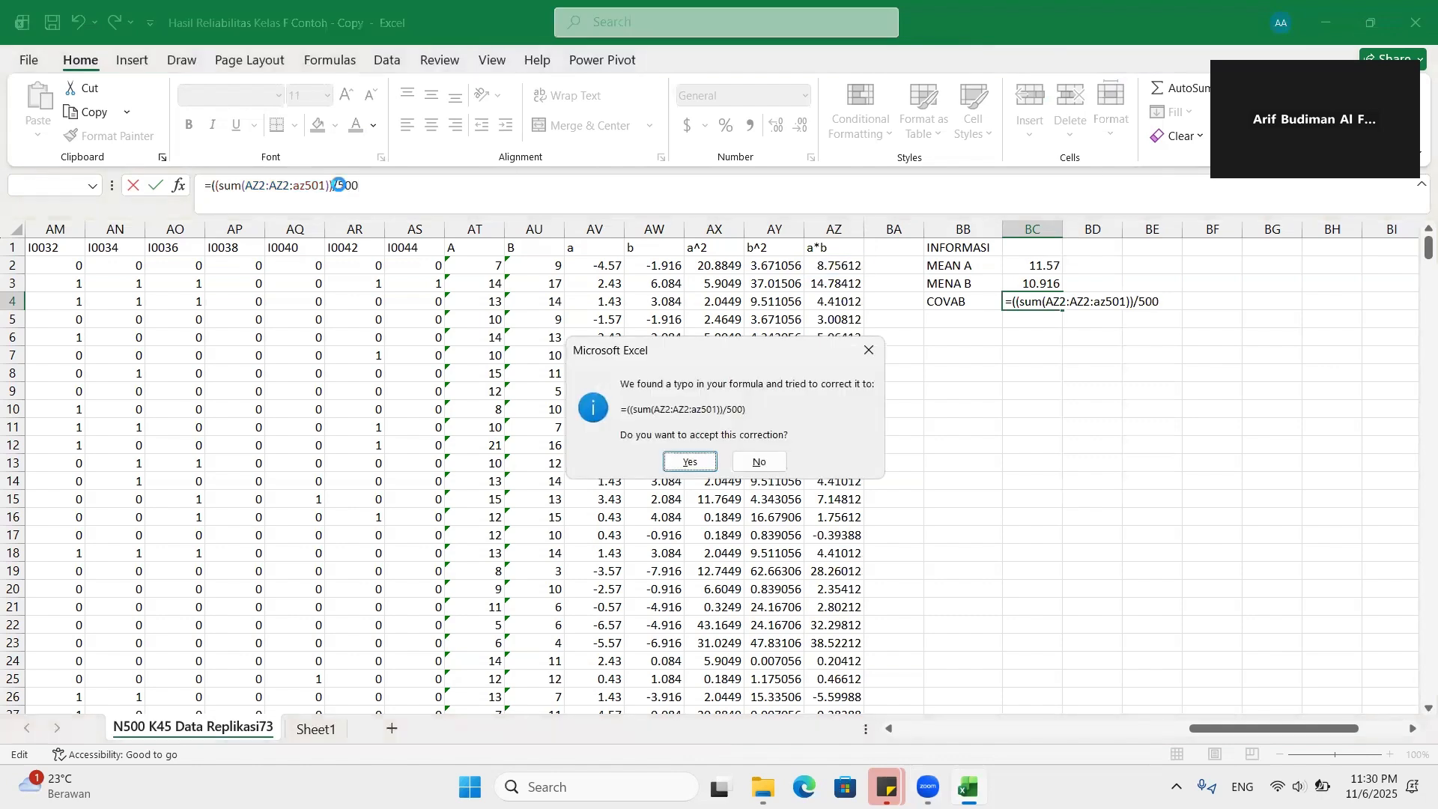
key("Return")
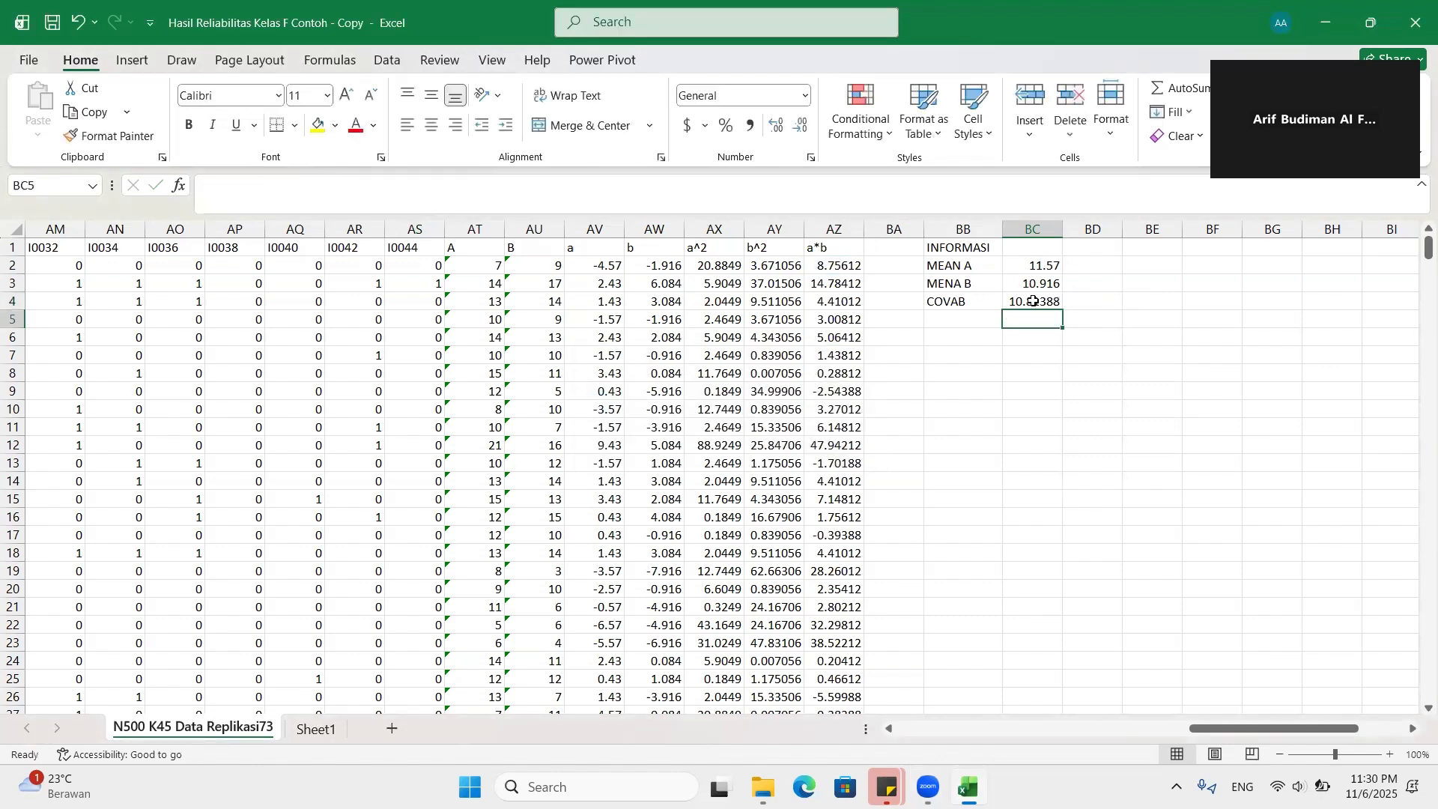
left_click(1033, 301)
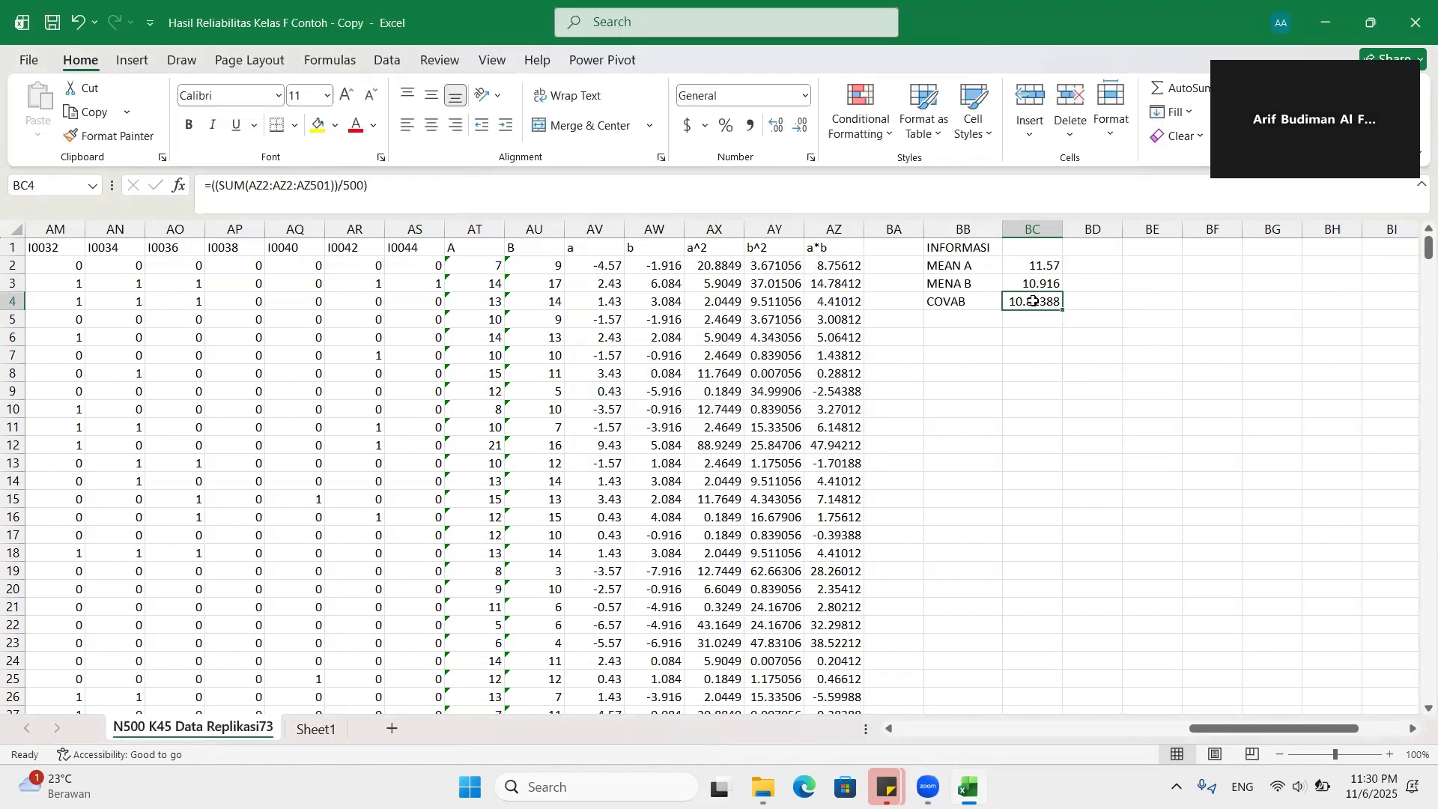
Step: Enter the labels Var A in BB5 and Var B in BB6 for the two variances
left_click(981, 322)
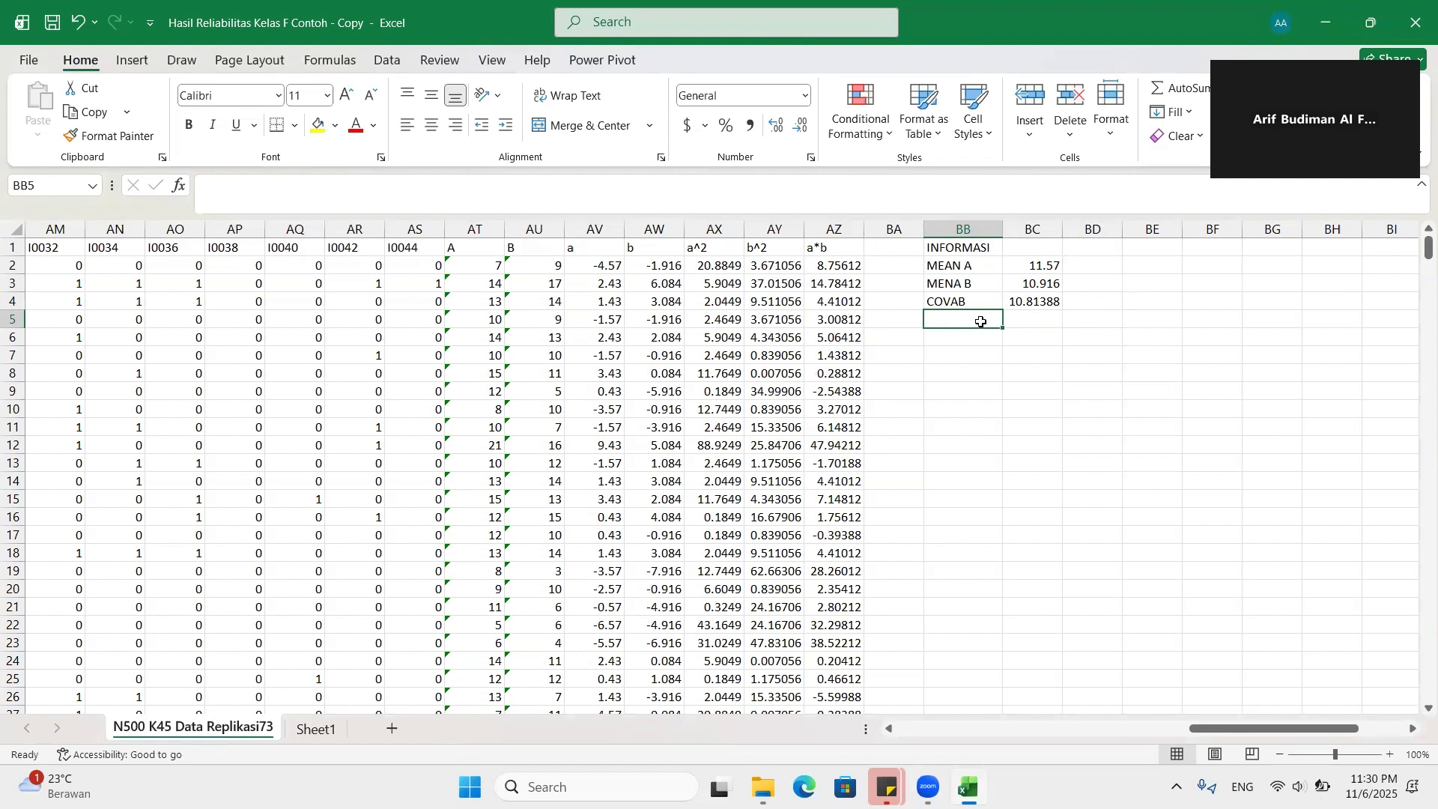
type("Var A")
key("Return")
type("Var B")
key("Up")
Step: Enter =((SUM(AX2:AX501))/500) in BC5 to calculate the variance of A, and check the formula
key("Right")
type("=")
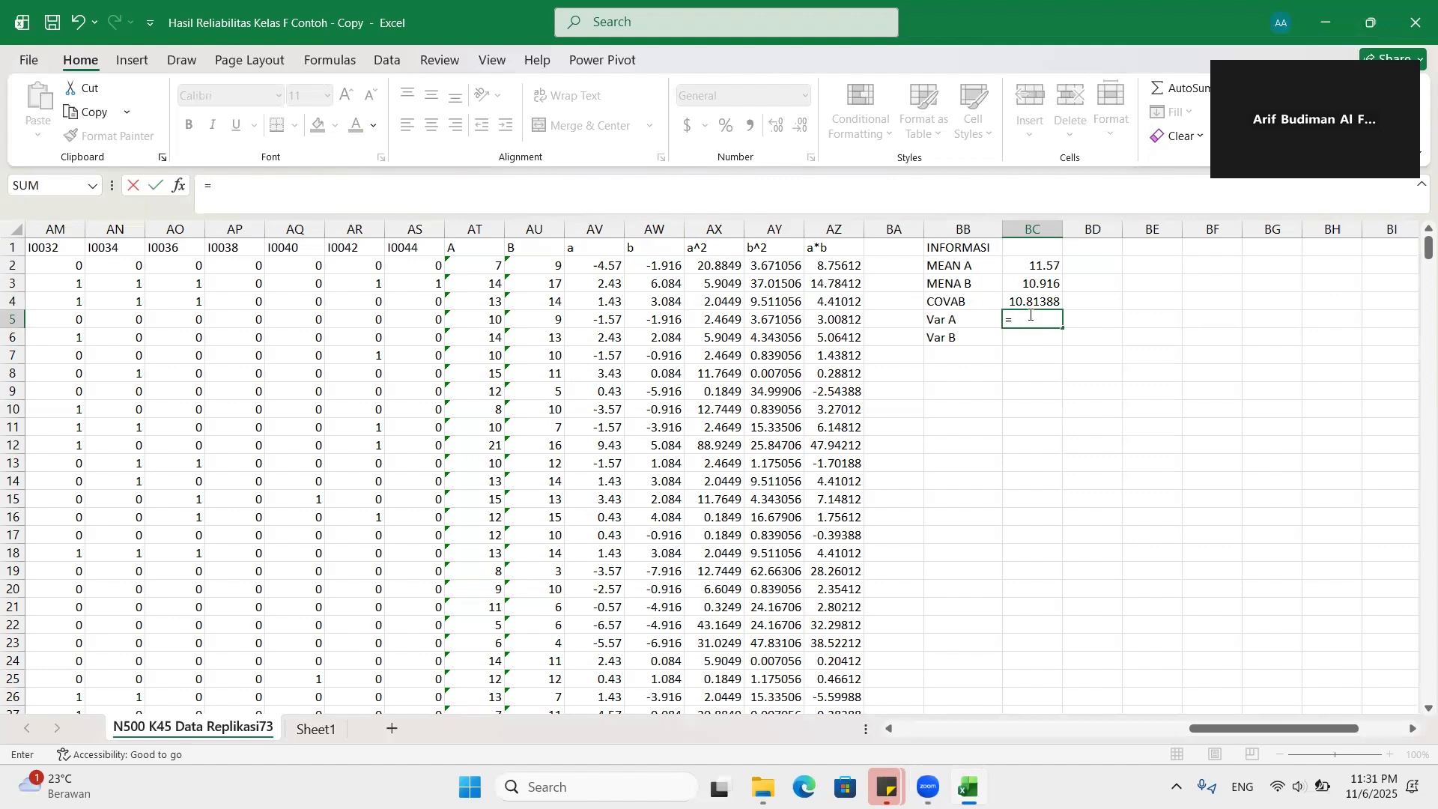
type("((sum(")
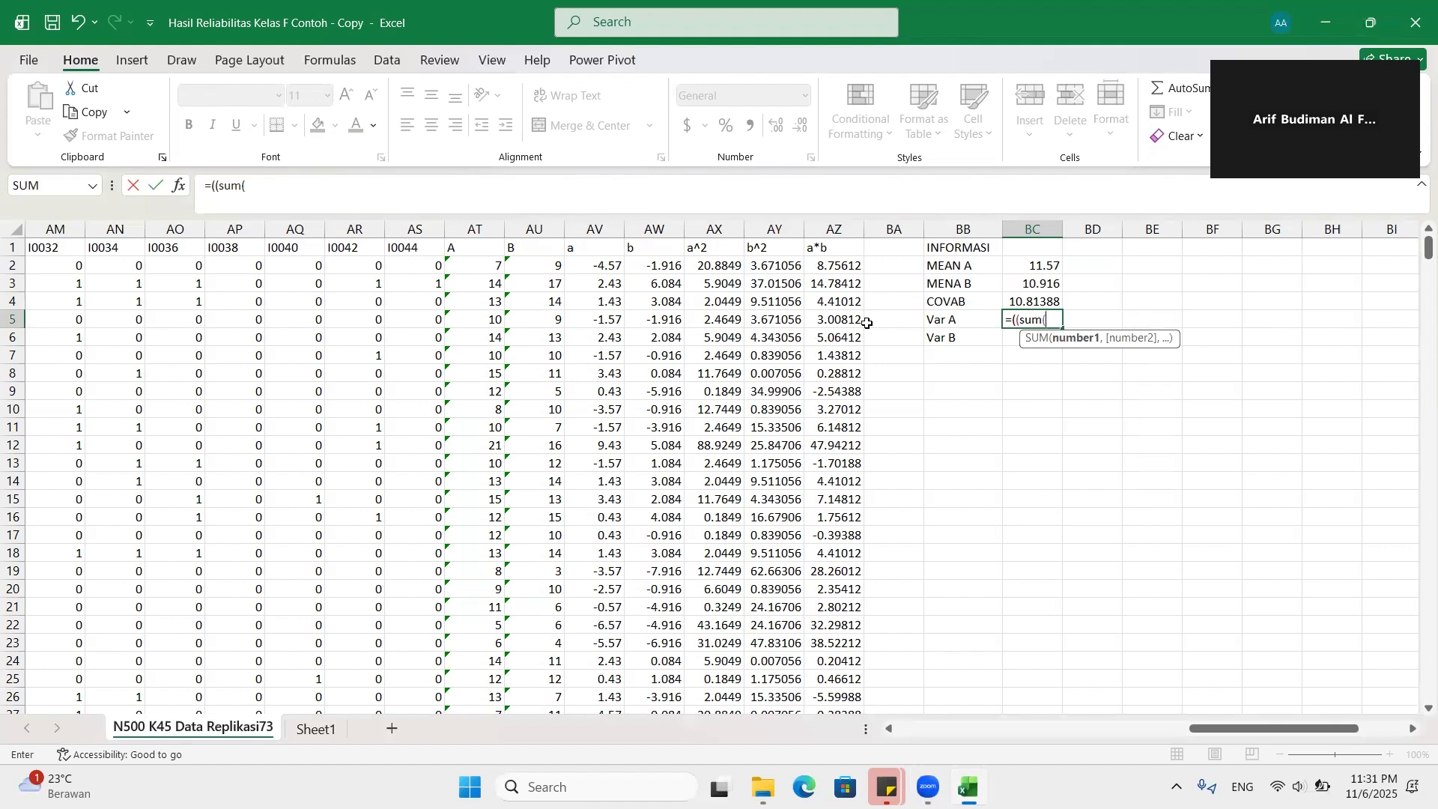
left_click(726, 265)
type(":AX")
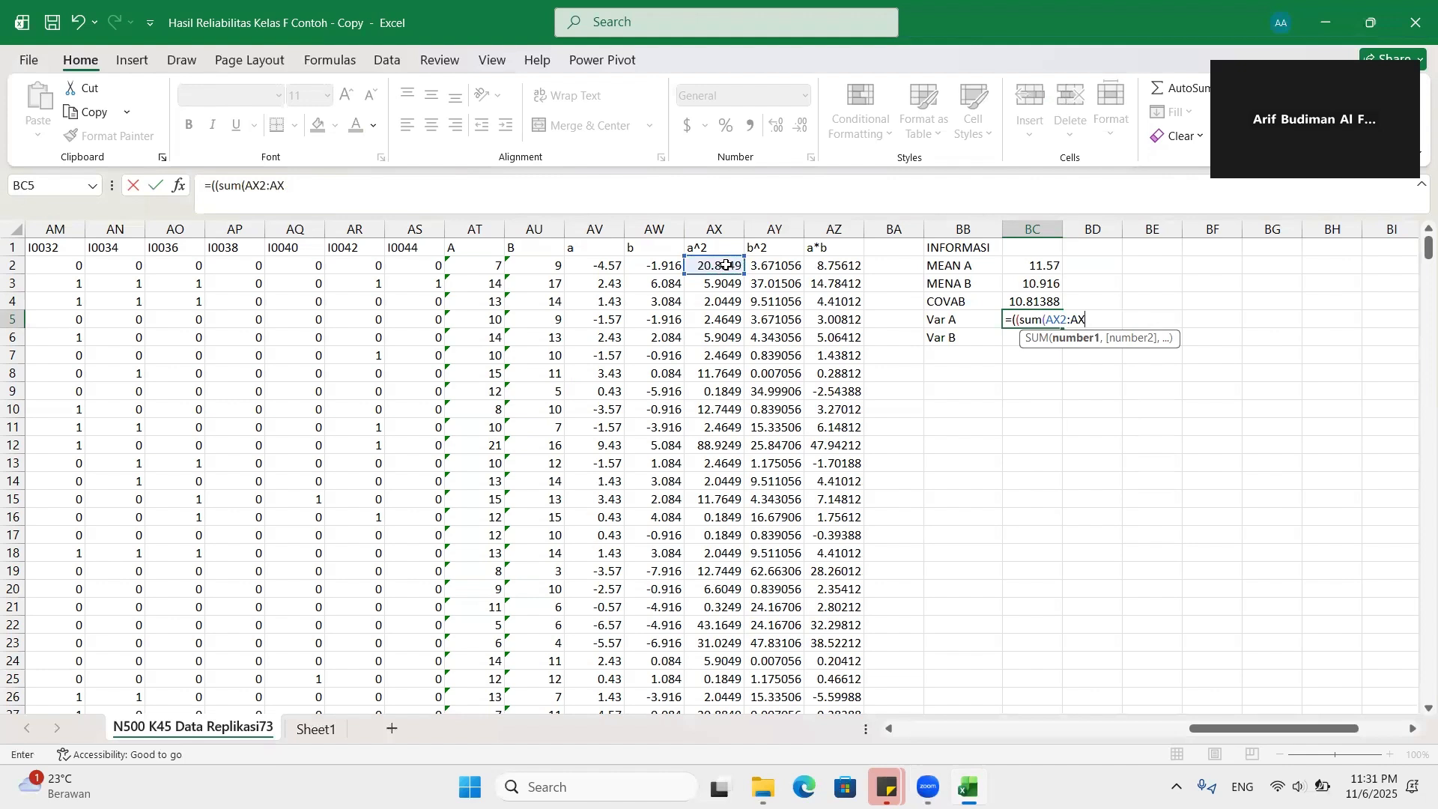
type("50")
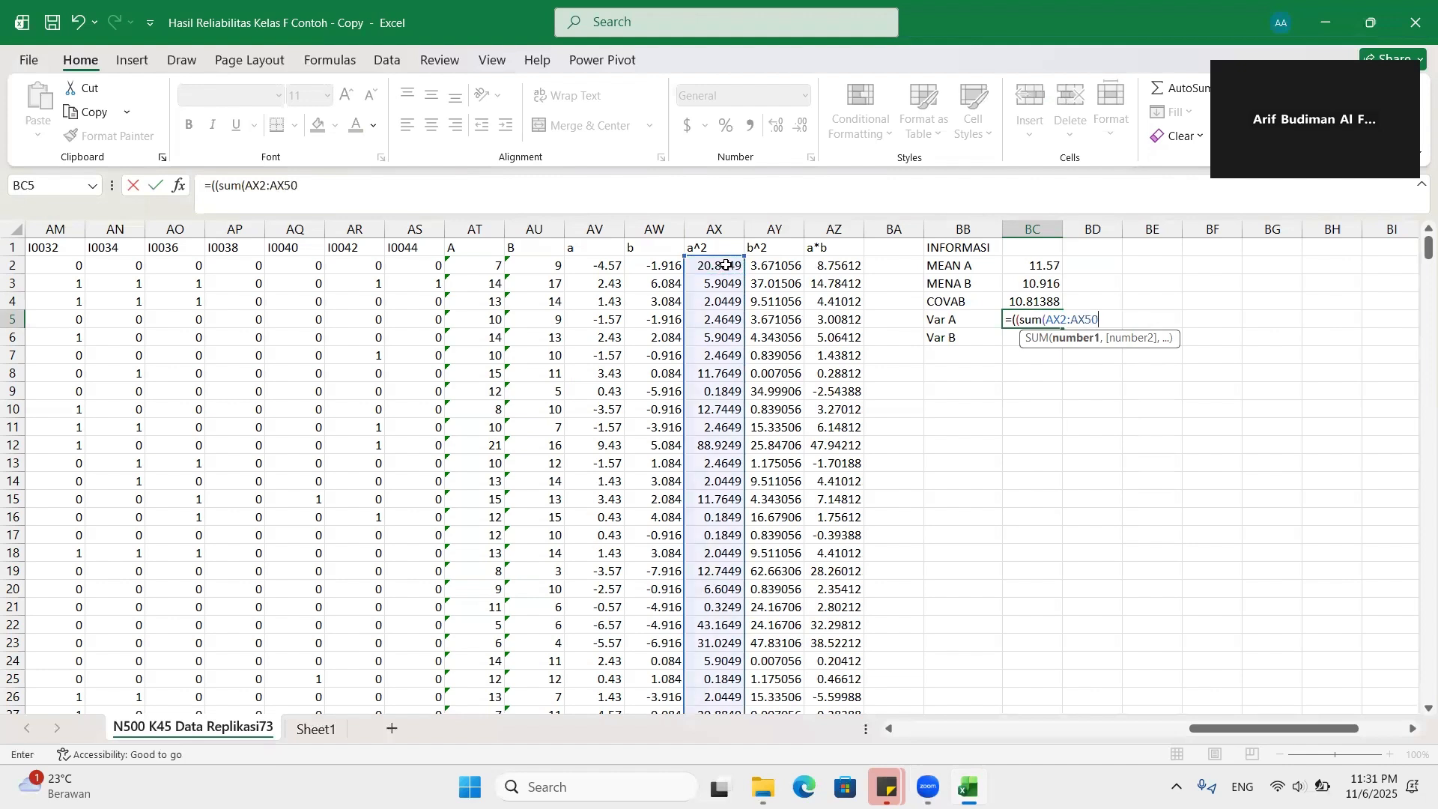
type("1)/500")
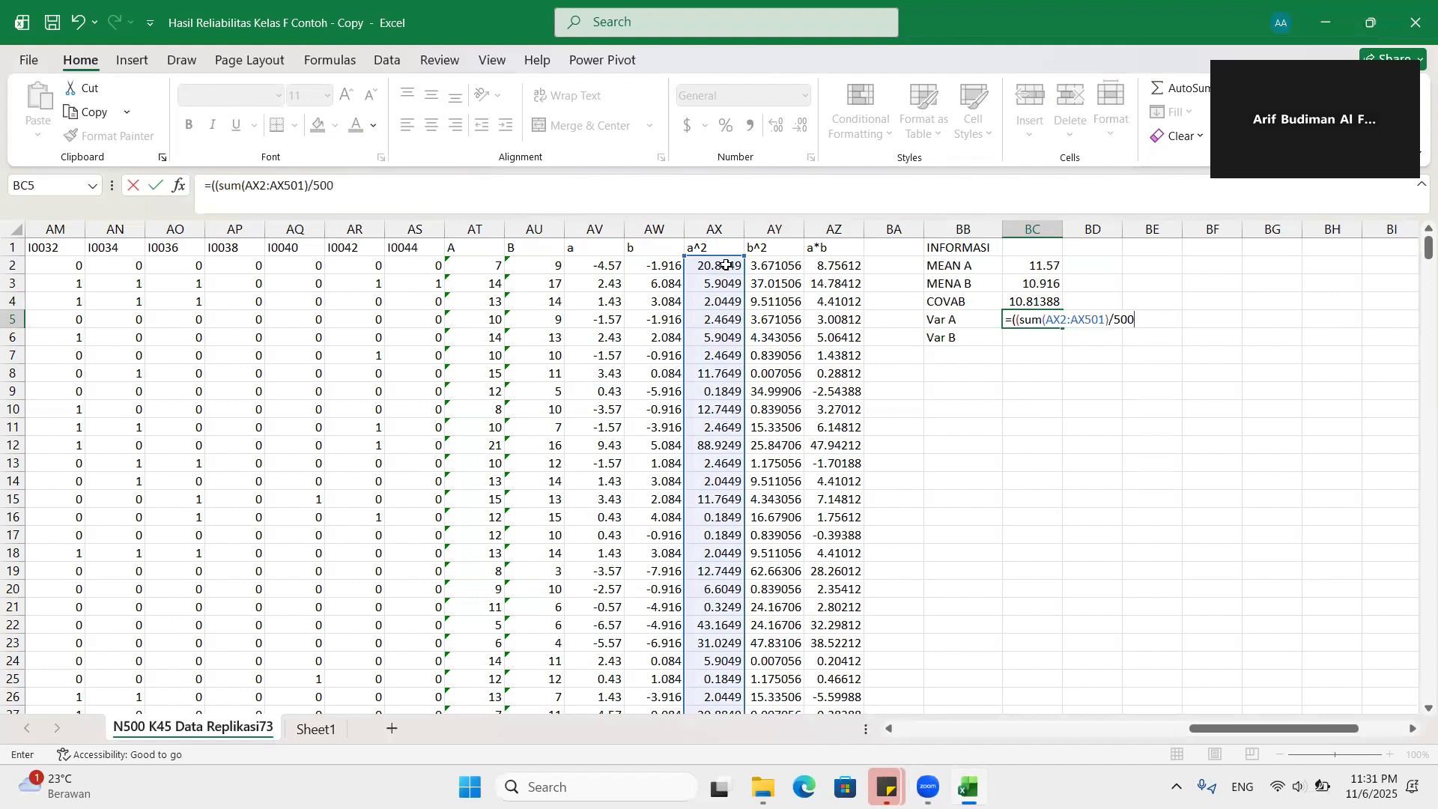
type("))")
key("BackSpace")
left_click(1109, 319)
type(")")
left_click(552, 192)
key("Return")
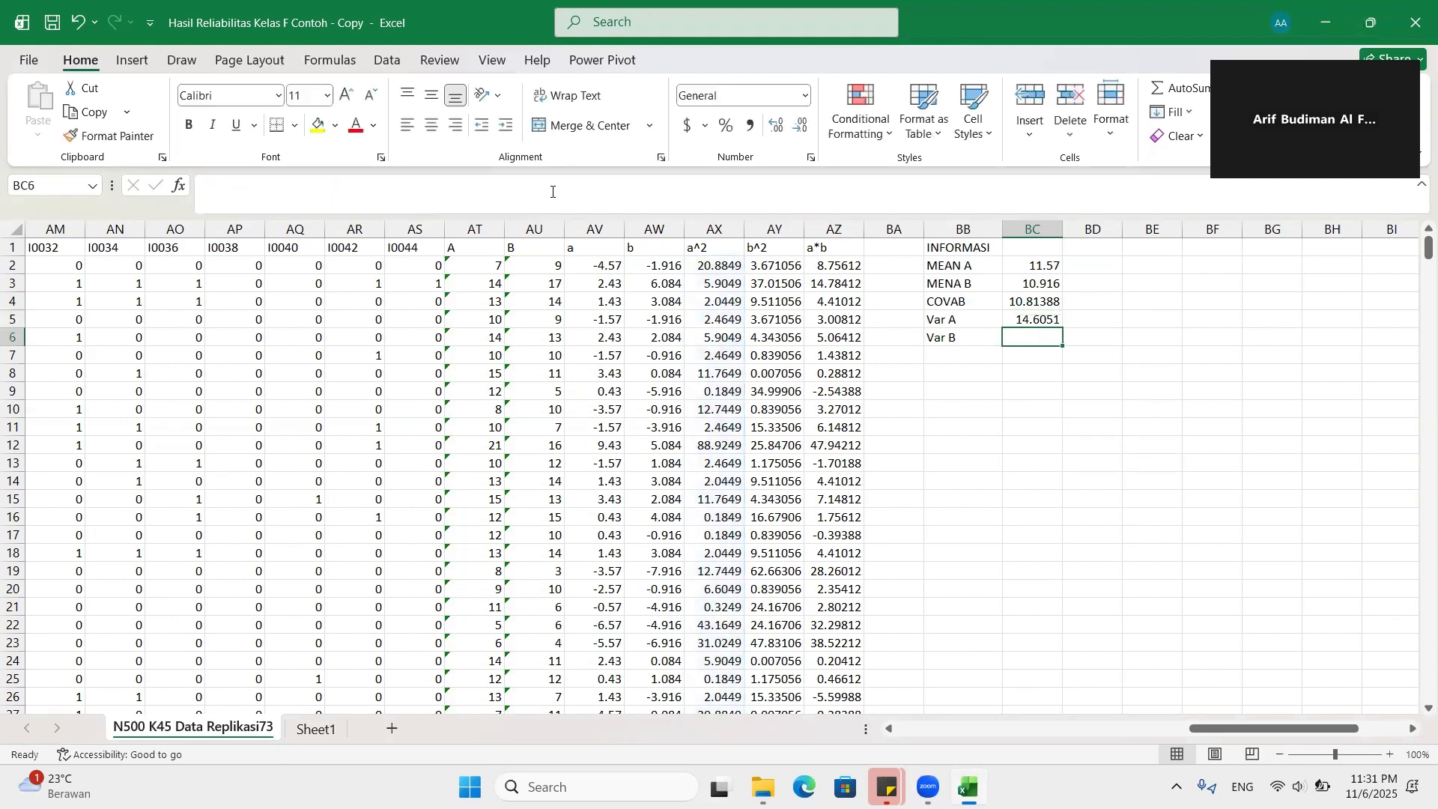
left_click(1032, 315)
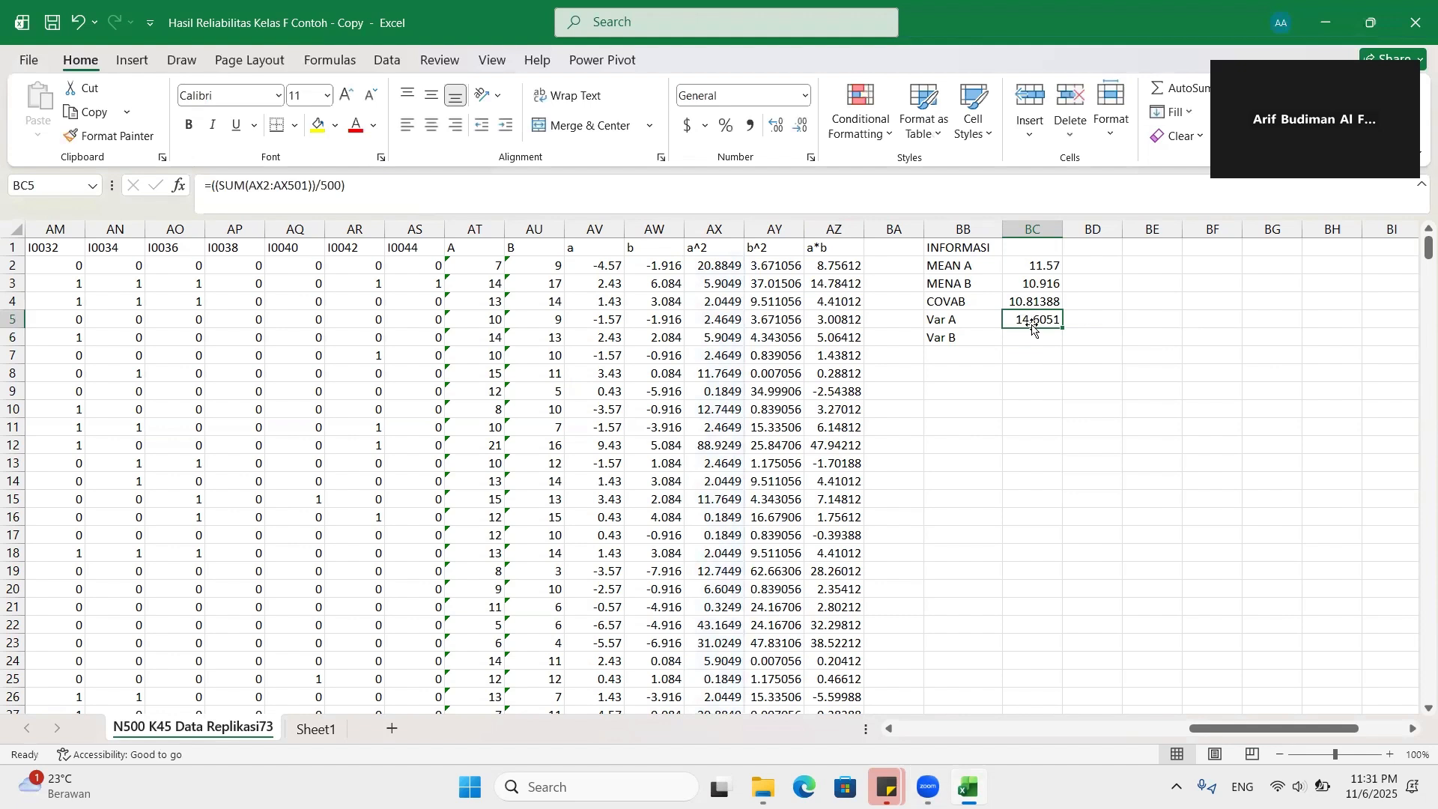
Step: Calculate the variance of B in BC6 by dividing the sum of the b^2 values by 500: =(sum(AY2:AY501))/500
left_click(1038, 339)
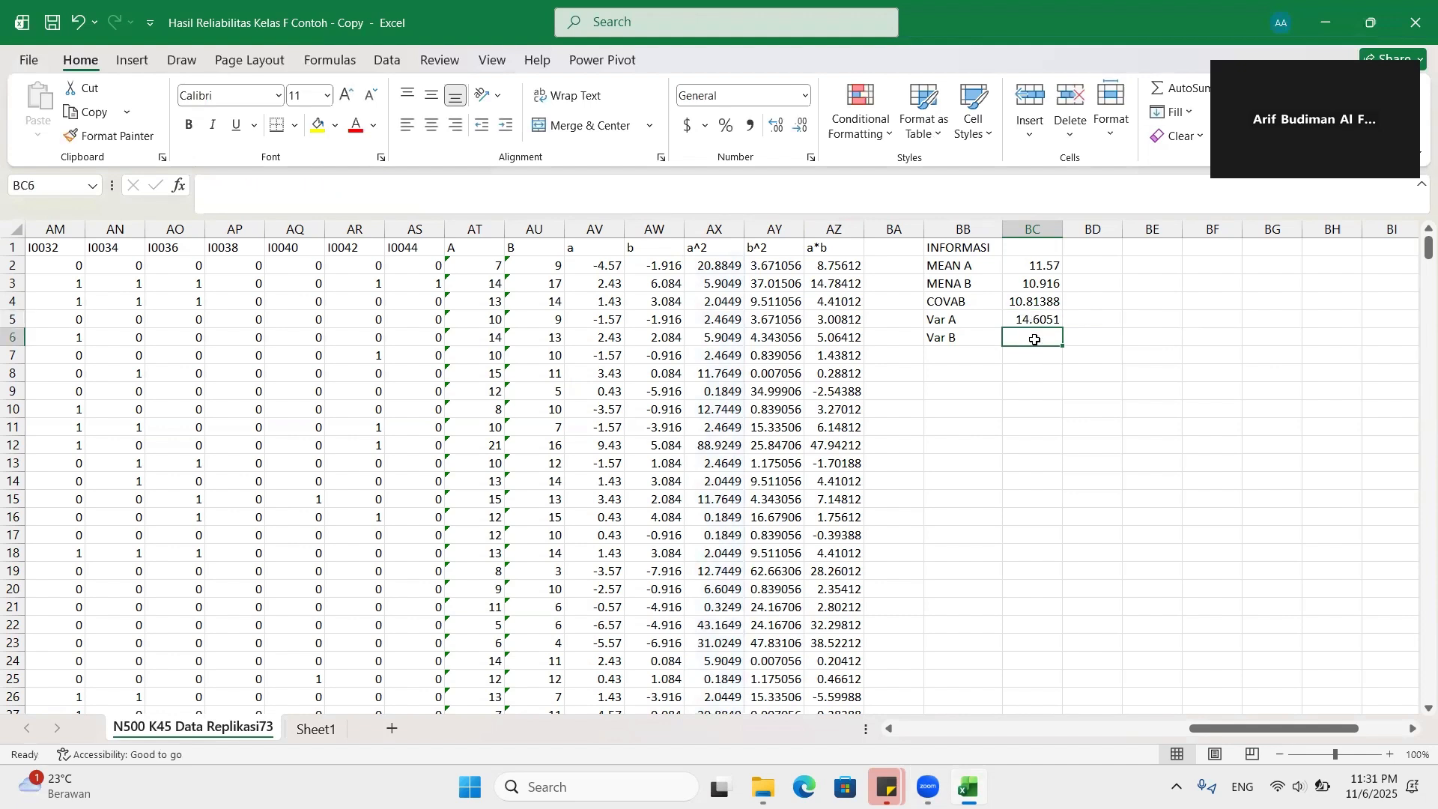
type("=(sum(")
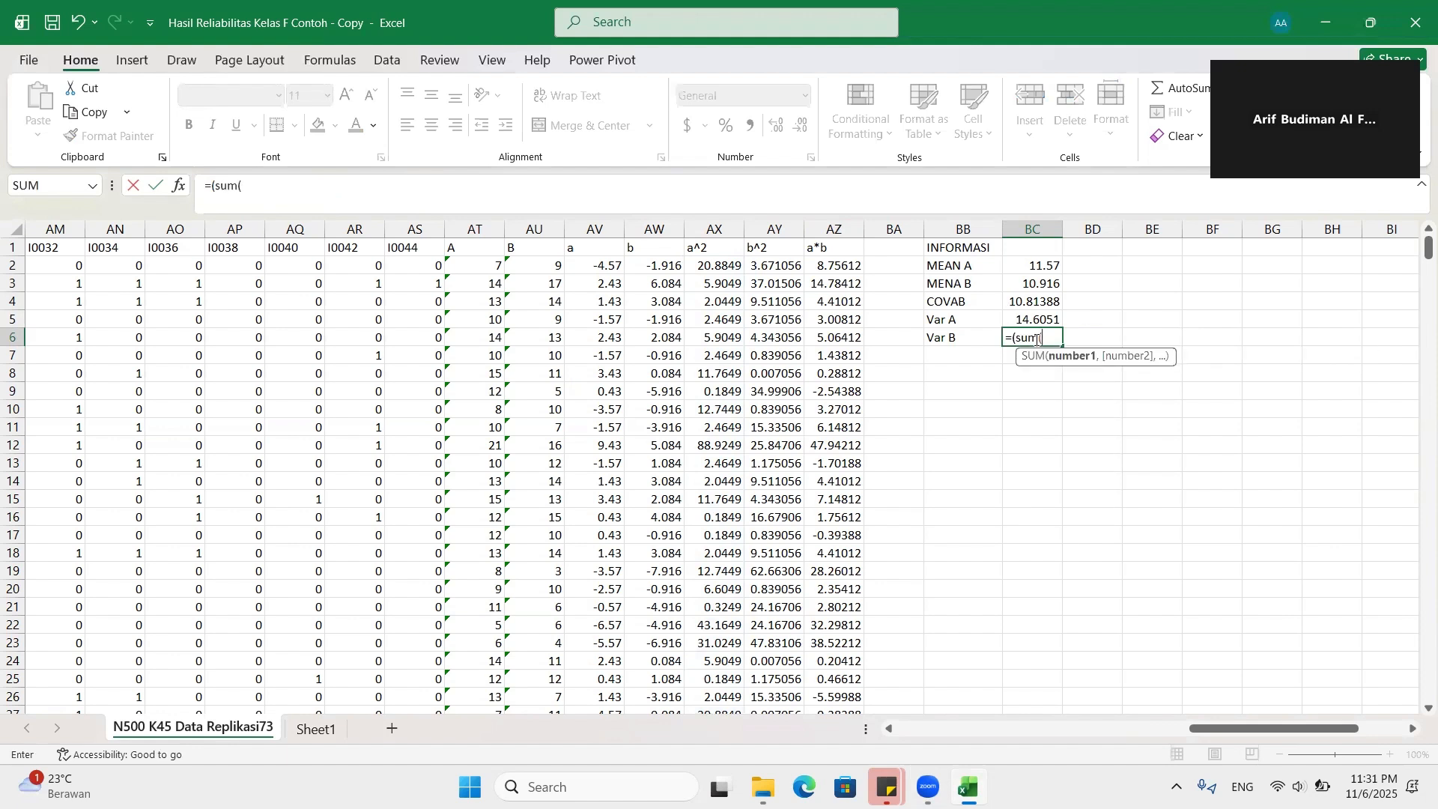
left_click(788, 266)
type(":")
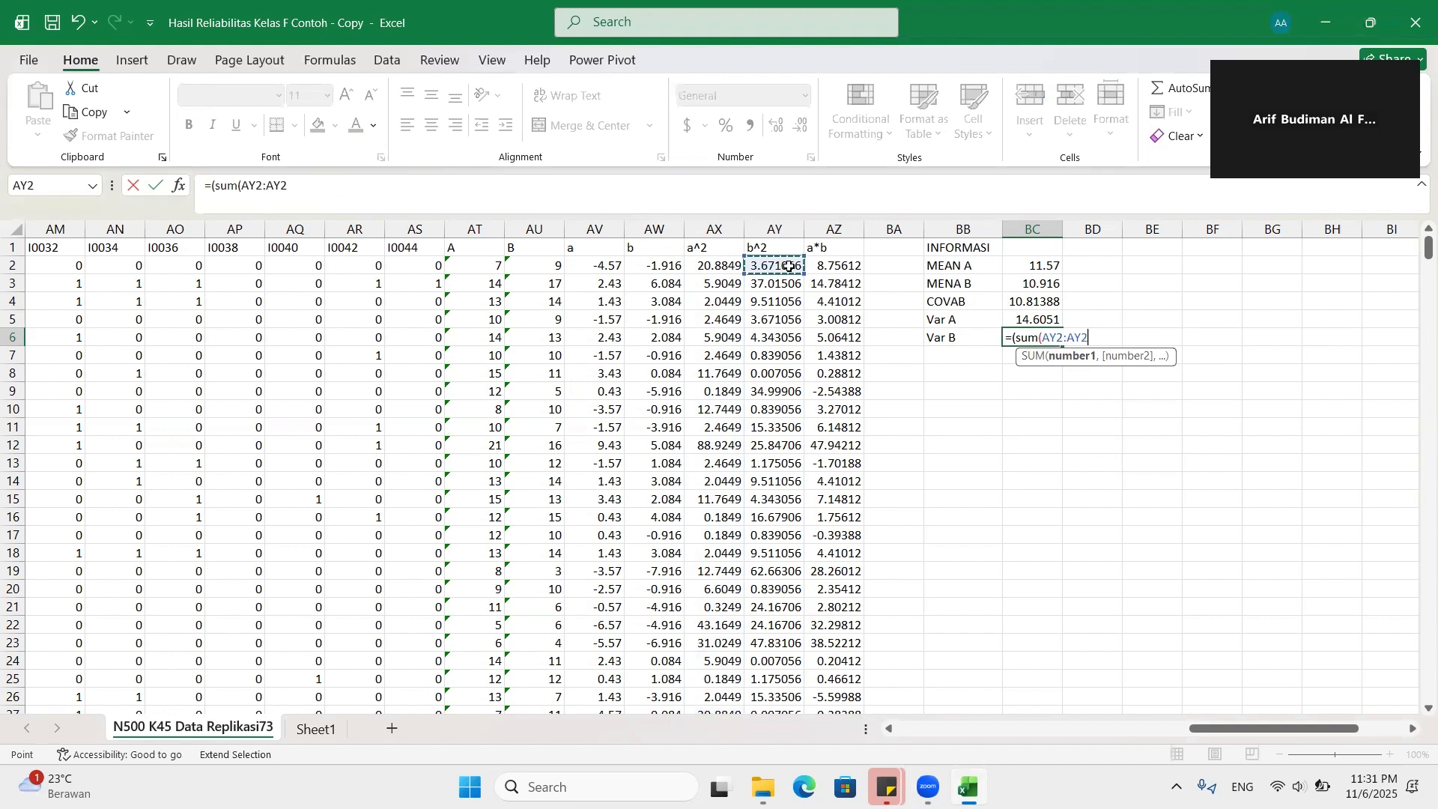
type("AY2Ay501")
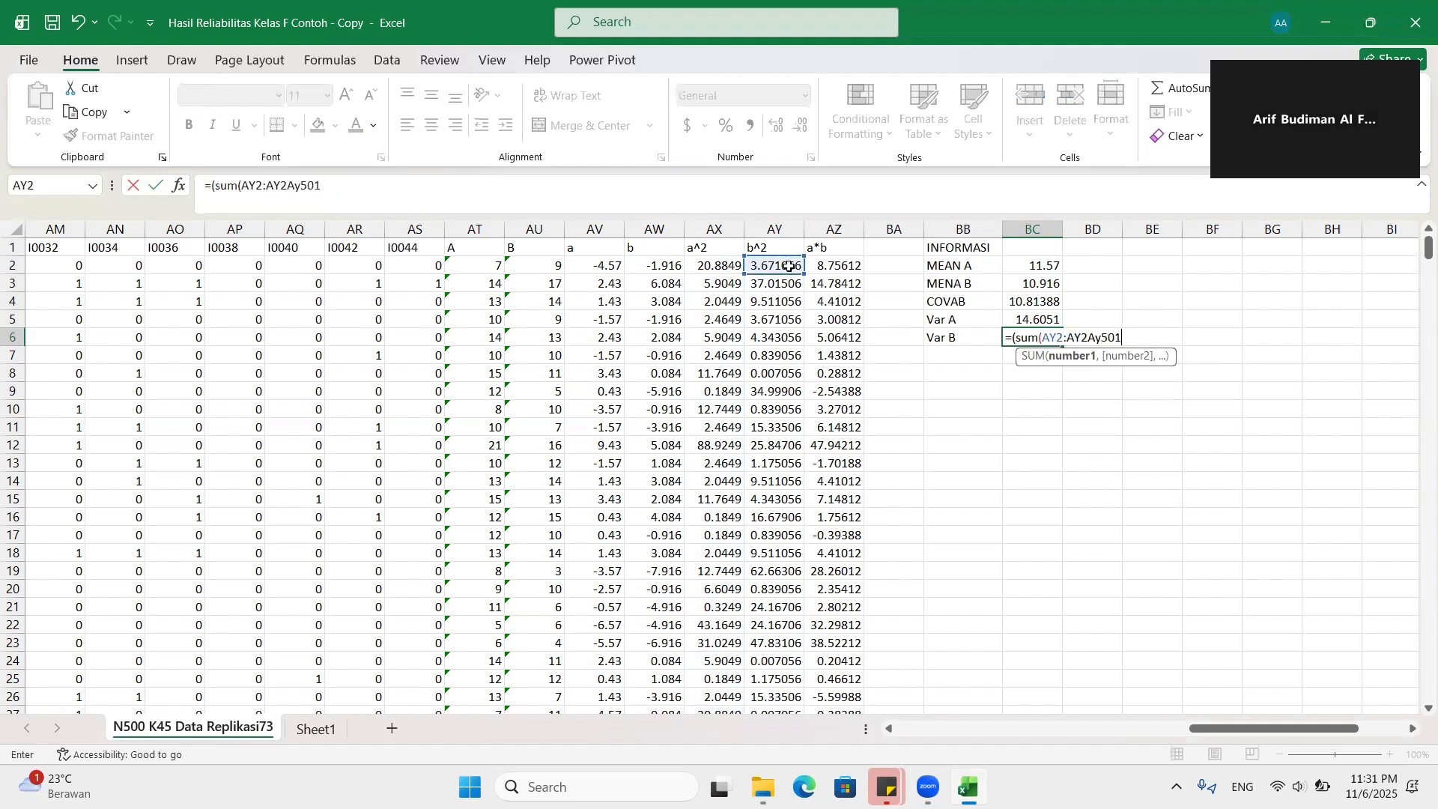
key("BackSpace")
key("BackSpace")
key("BackSpace")
key("BackSpace")
key("BackSpace")
key("BackSpace")
type("501")
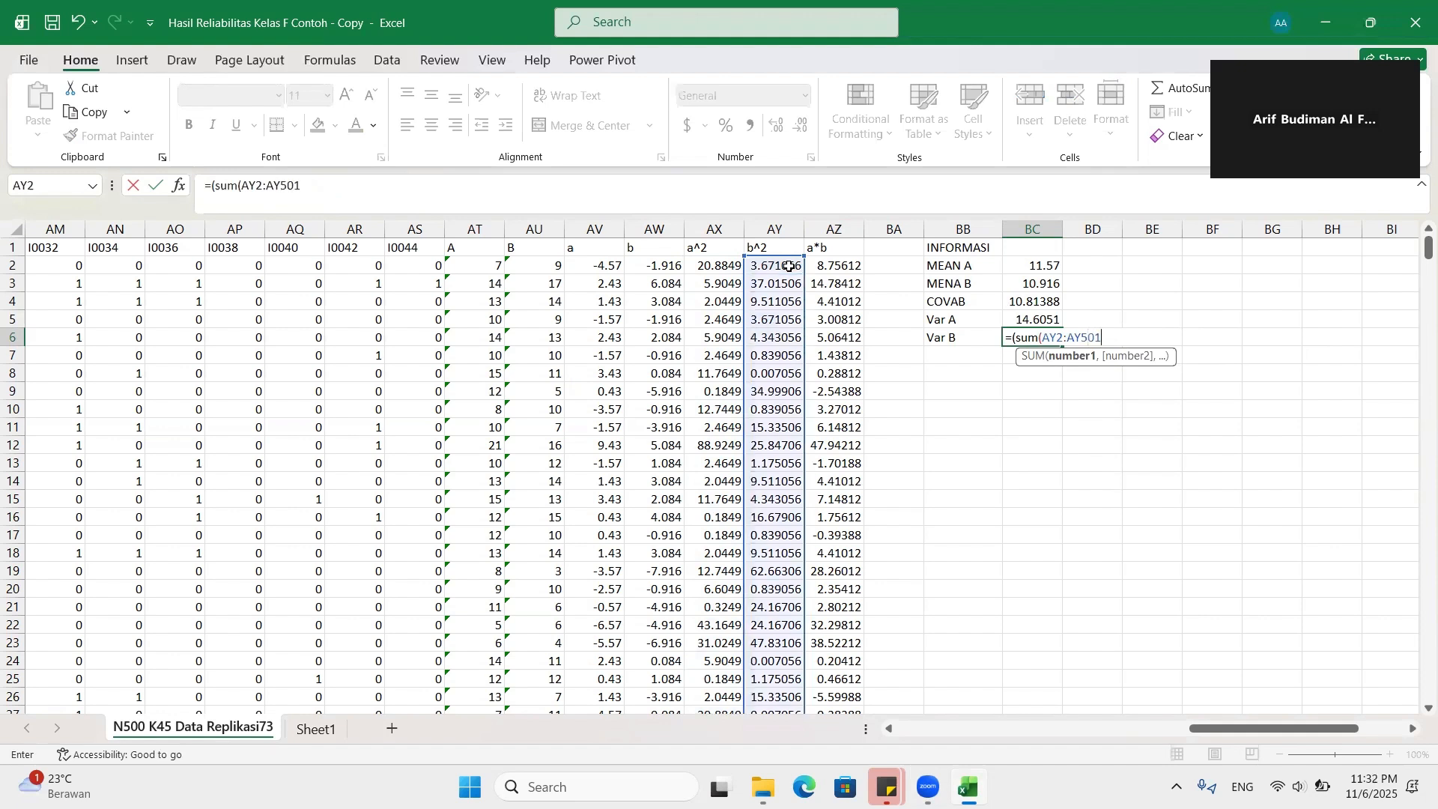
type(")")
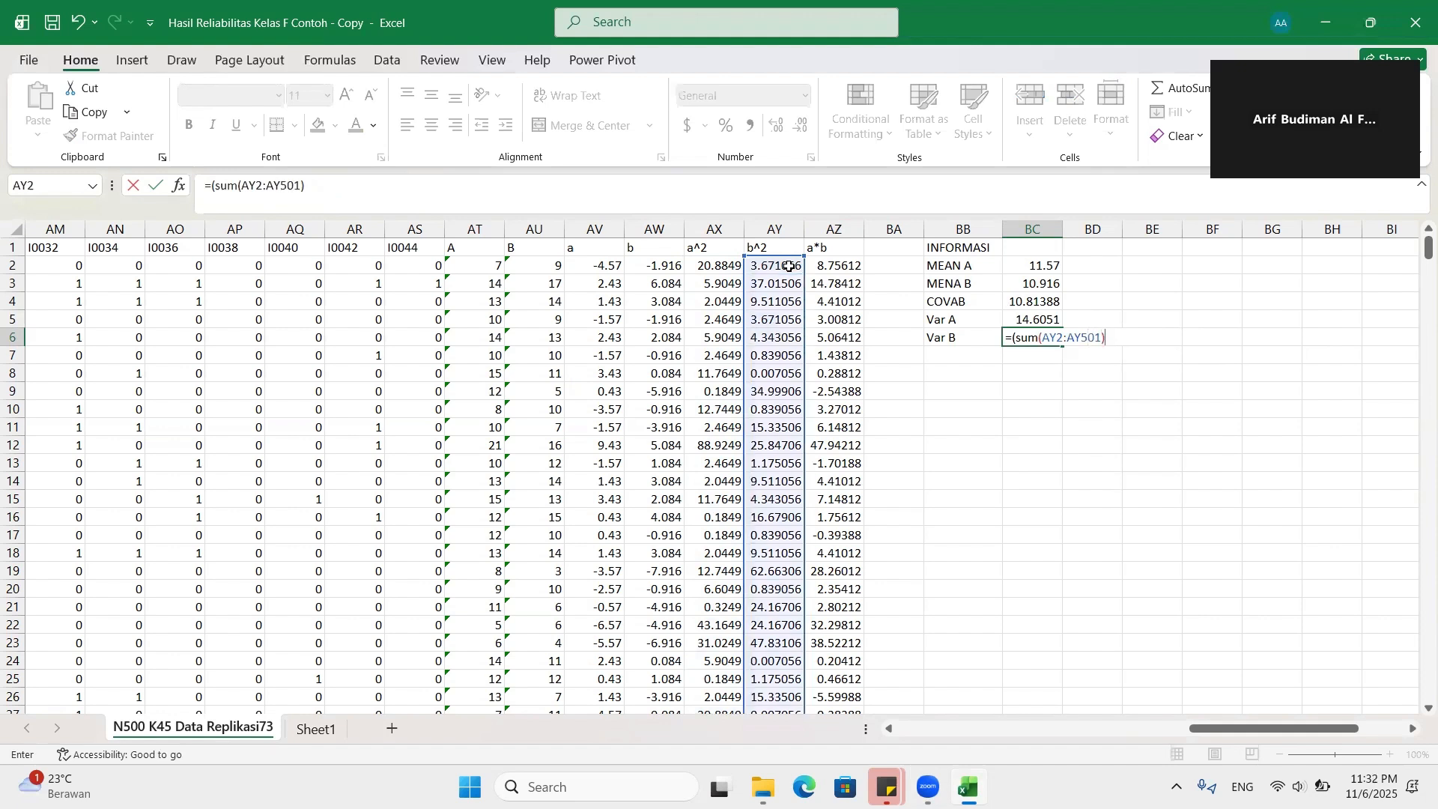
type(")/500")
key("Return")
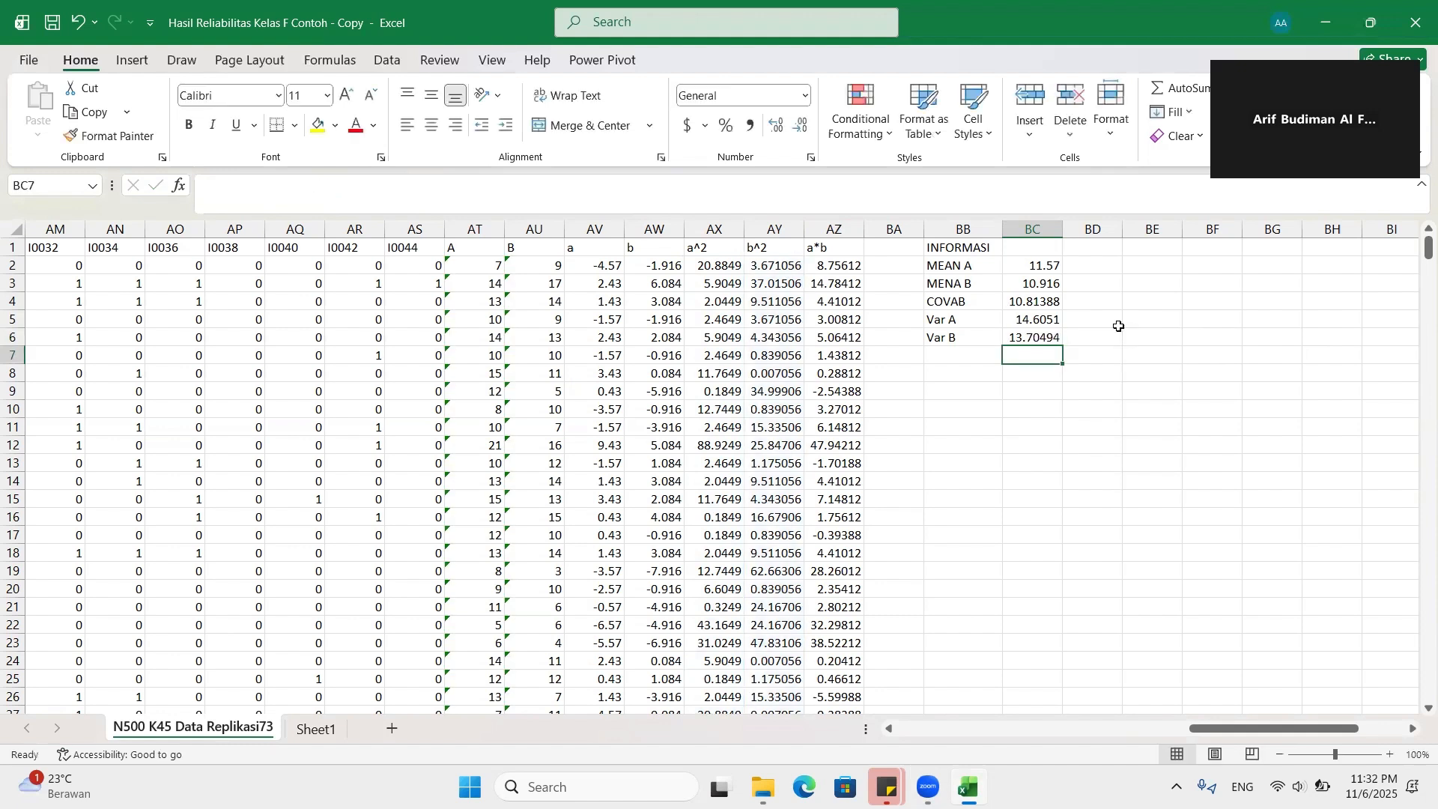
Step: Enter the labels STD A in BB7 and STD B in BB8 for the two standard deviations
left_click(957, 356)
double_click(957, 358)
type("=")
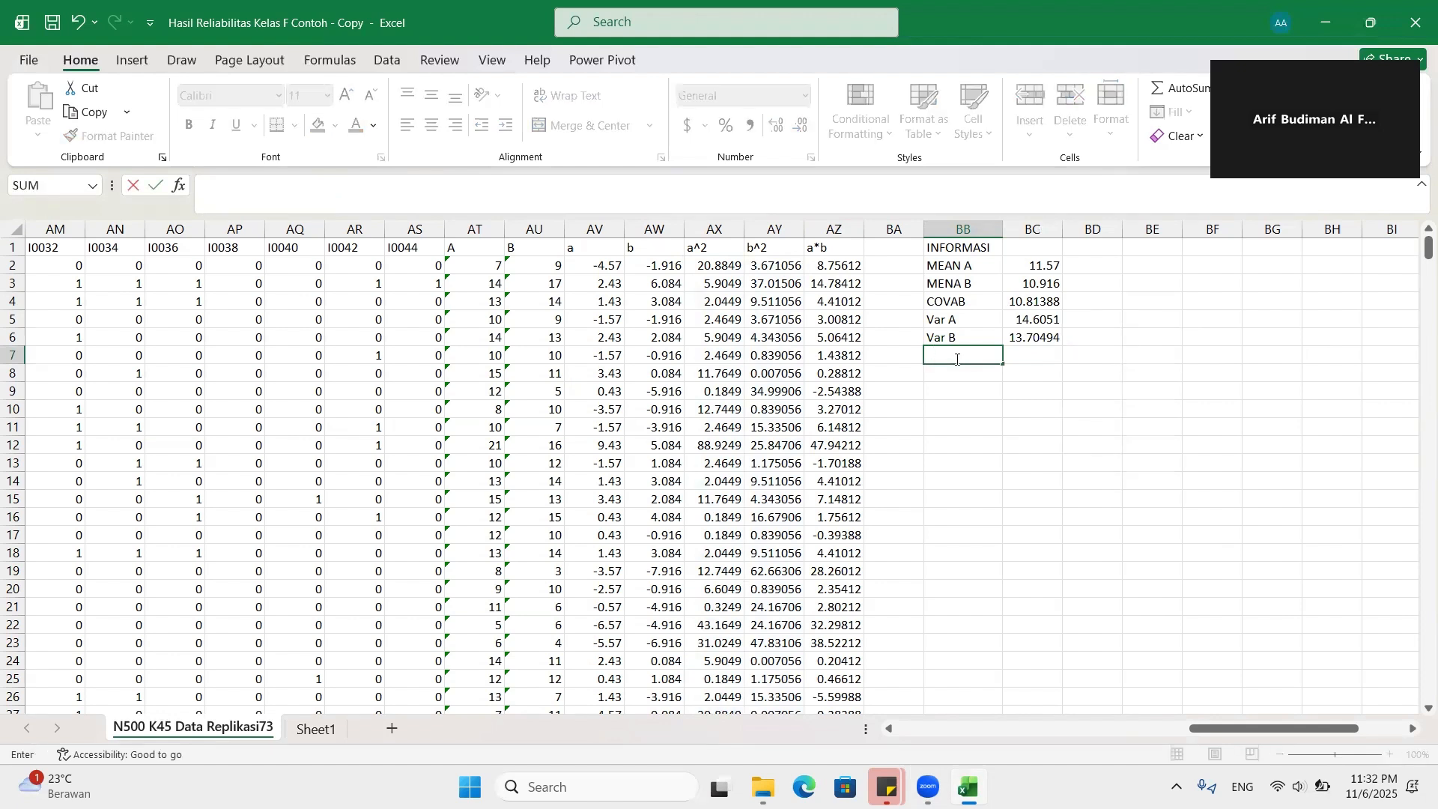
key("BackSpace")
type("STD A")
key("Return")
type("STD B")
key("Tab")
Step: Calculate the standard deviation of A in BC7 with =SQRT(BC5), copy the formula down to BC8 for B, and check the copy
key("Up")
type("=")
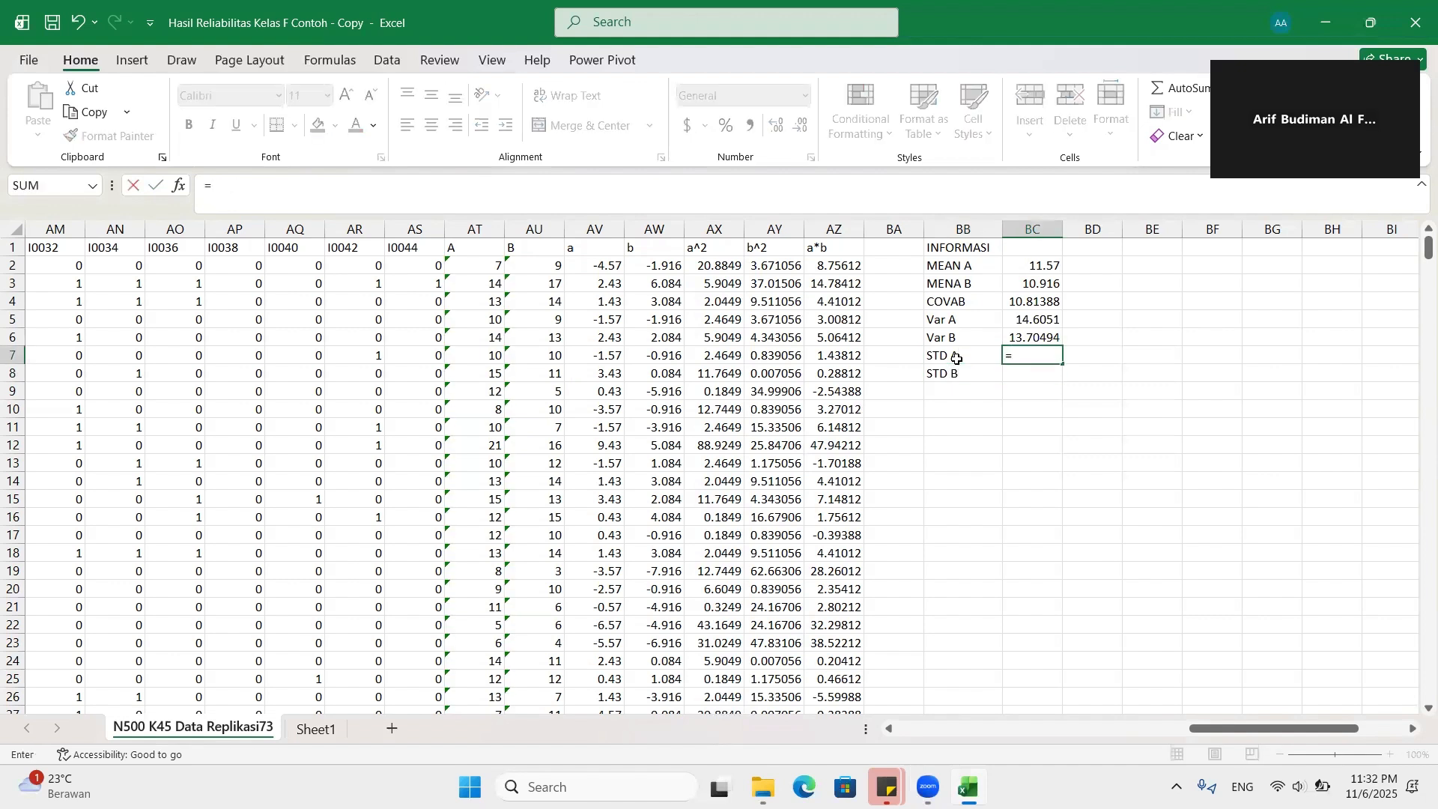
type("SQRT(")
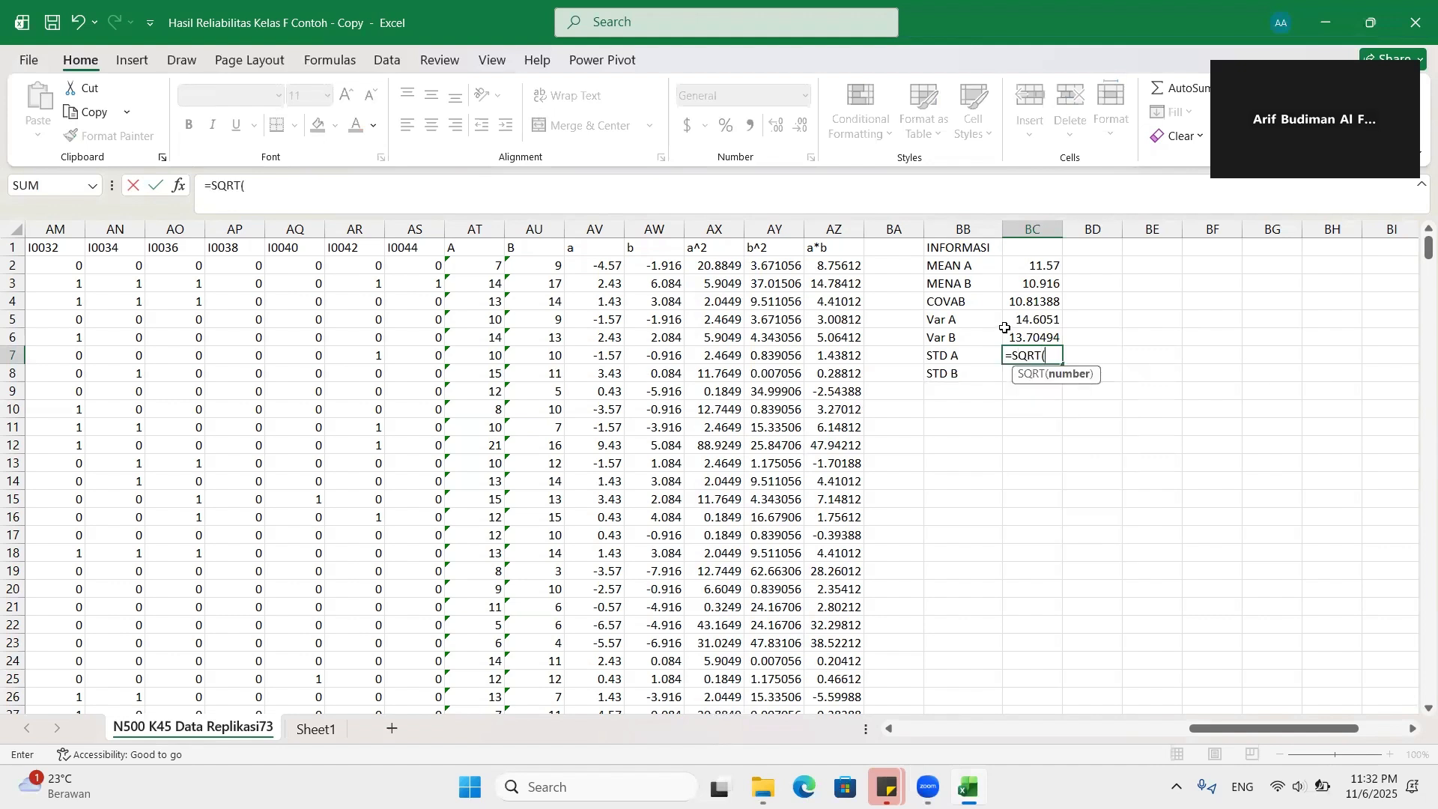
left_click(1045, 316)
key("Return")
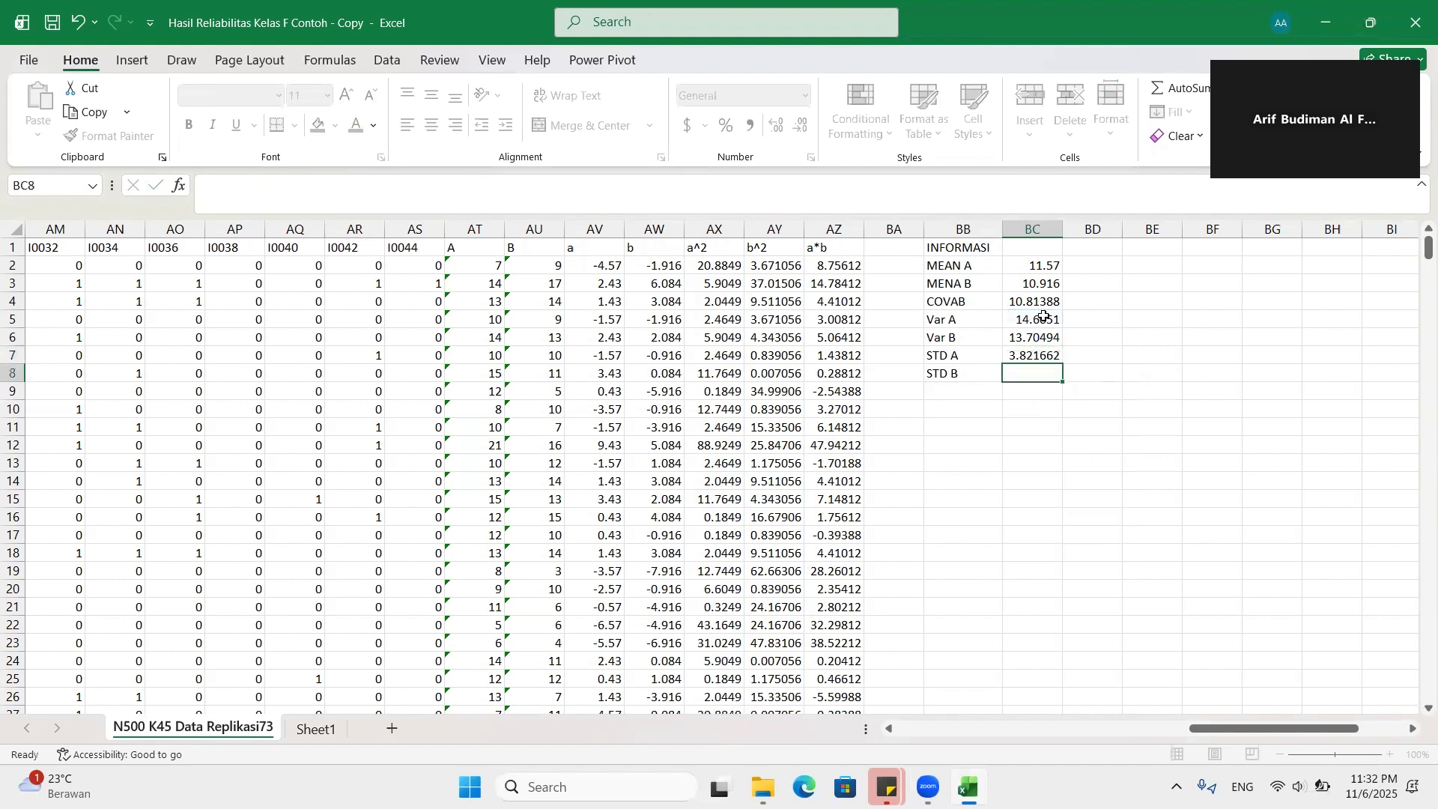
left_click(1039, 355)
left_click_drag(1062, 364, 1050, 377)
double_click(1049, 373)
key("Return")
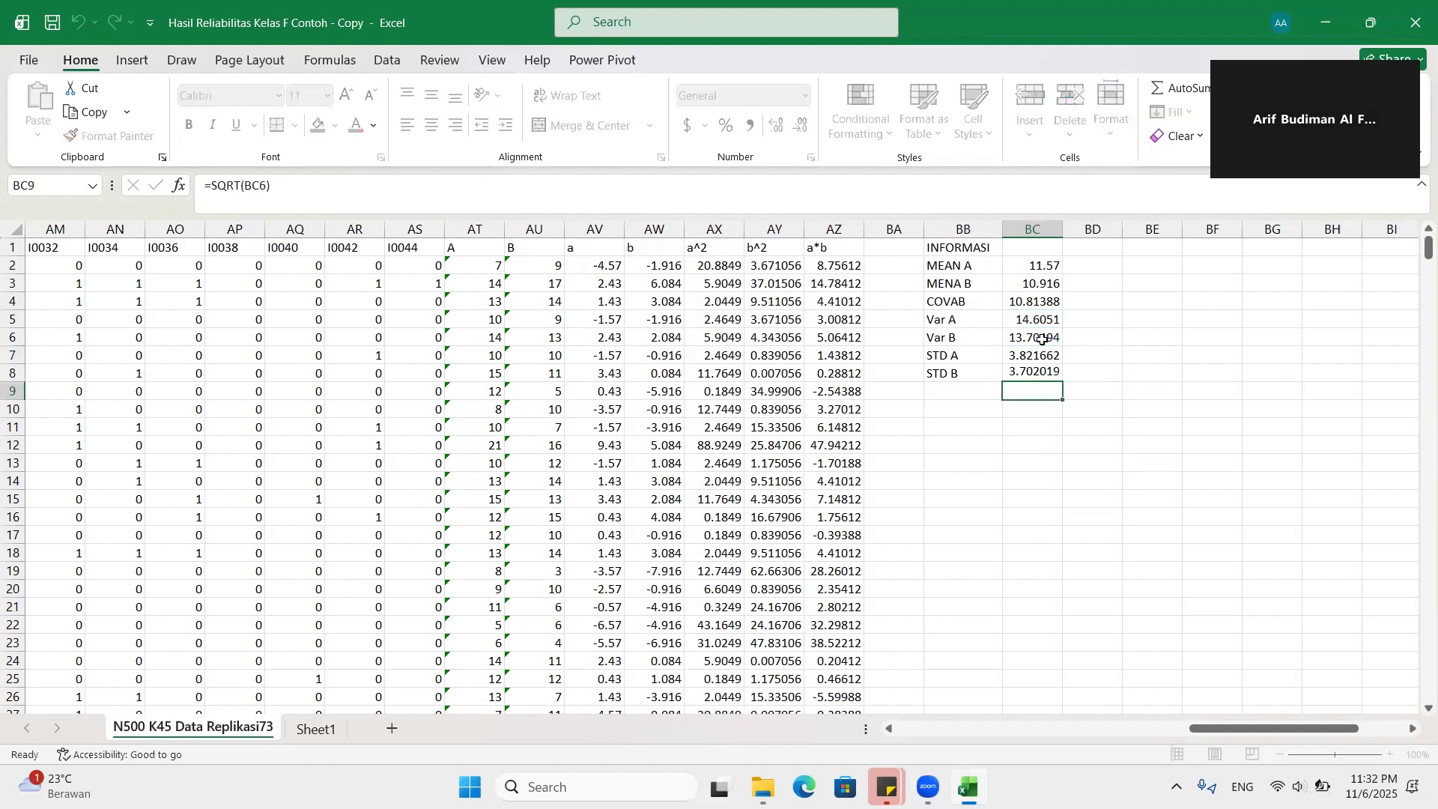
Step: Enter the label COR AB in BB9 and calculate the correlation in BC9 with =BC4/(BC7*BC8)
left_click(954, 395)
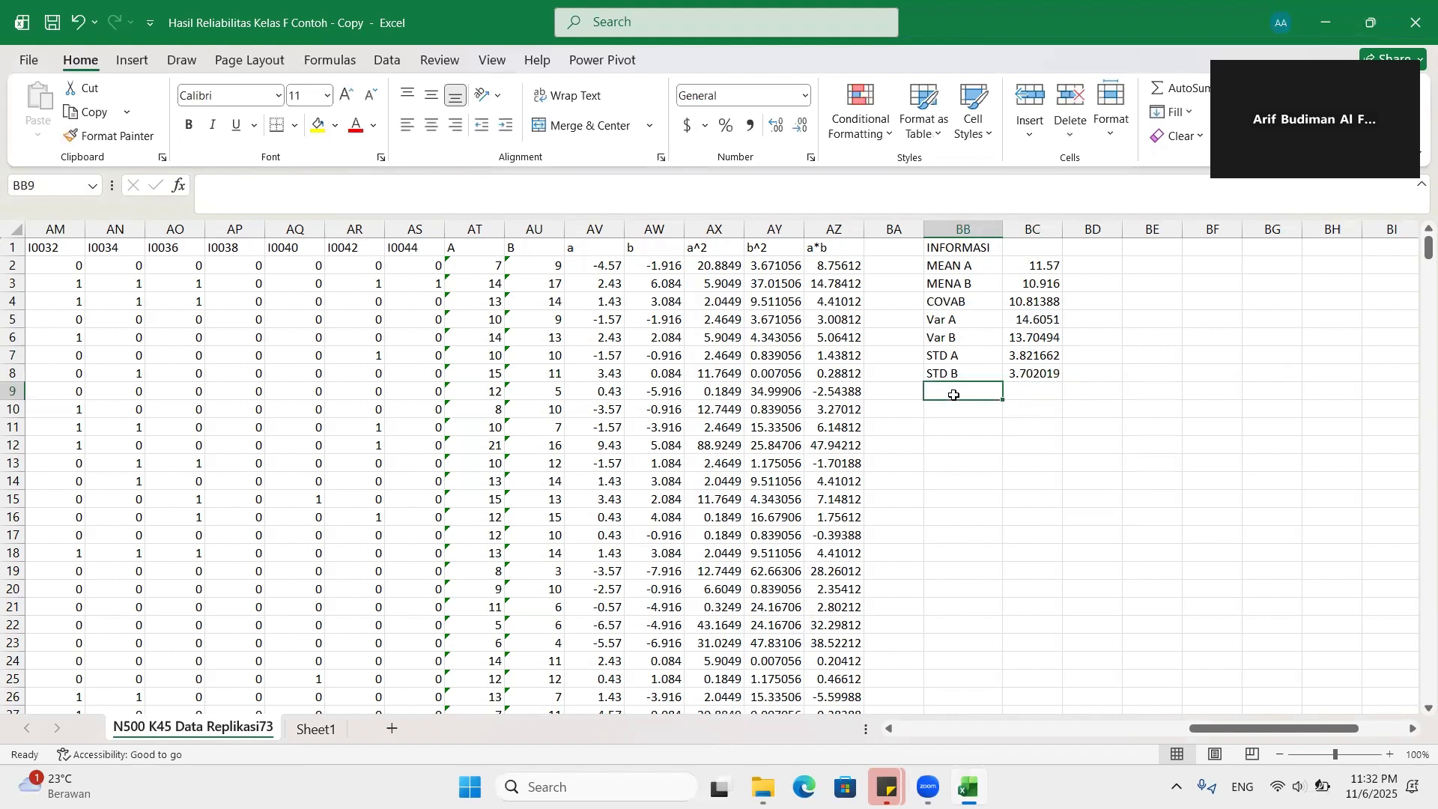
type("COR")
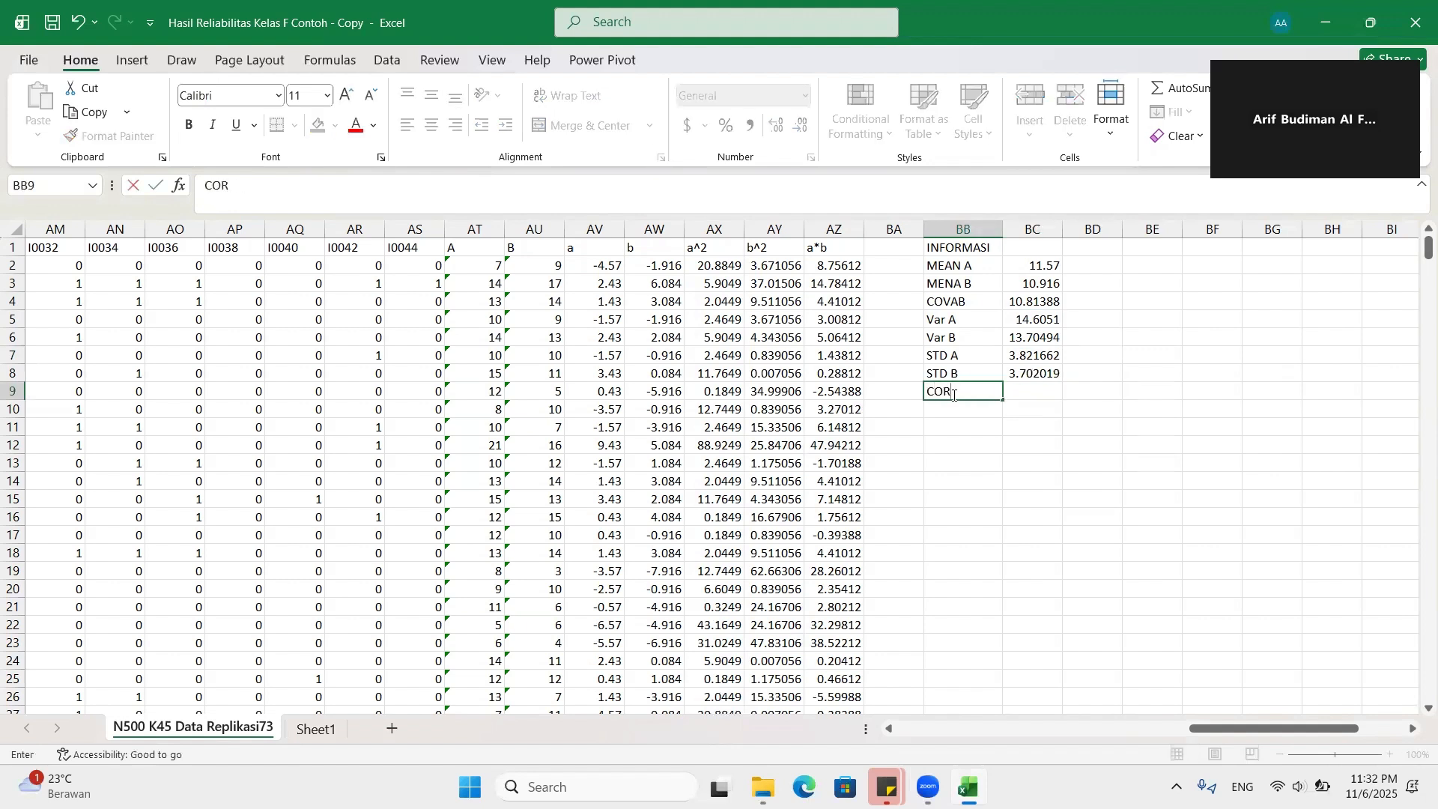
type(" AB")
key("Tab")
type("=")
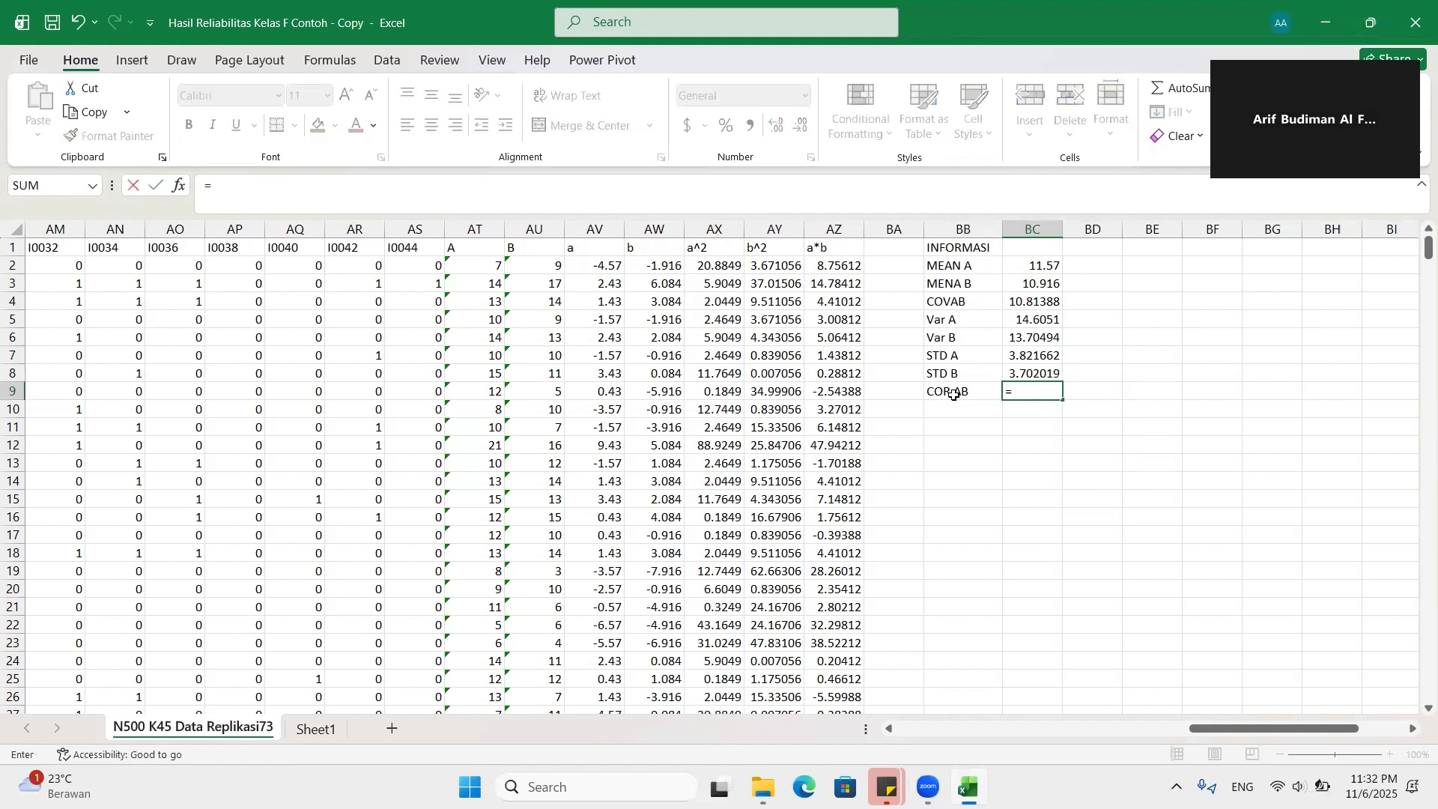
left_click(1037, 300)
type("/(")
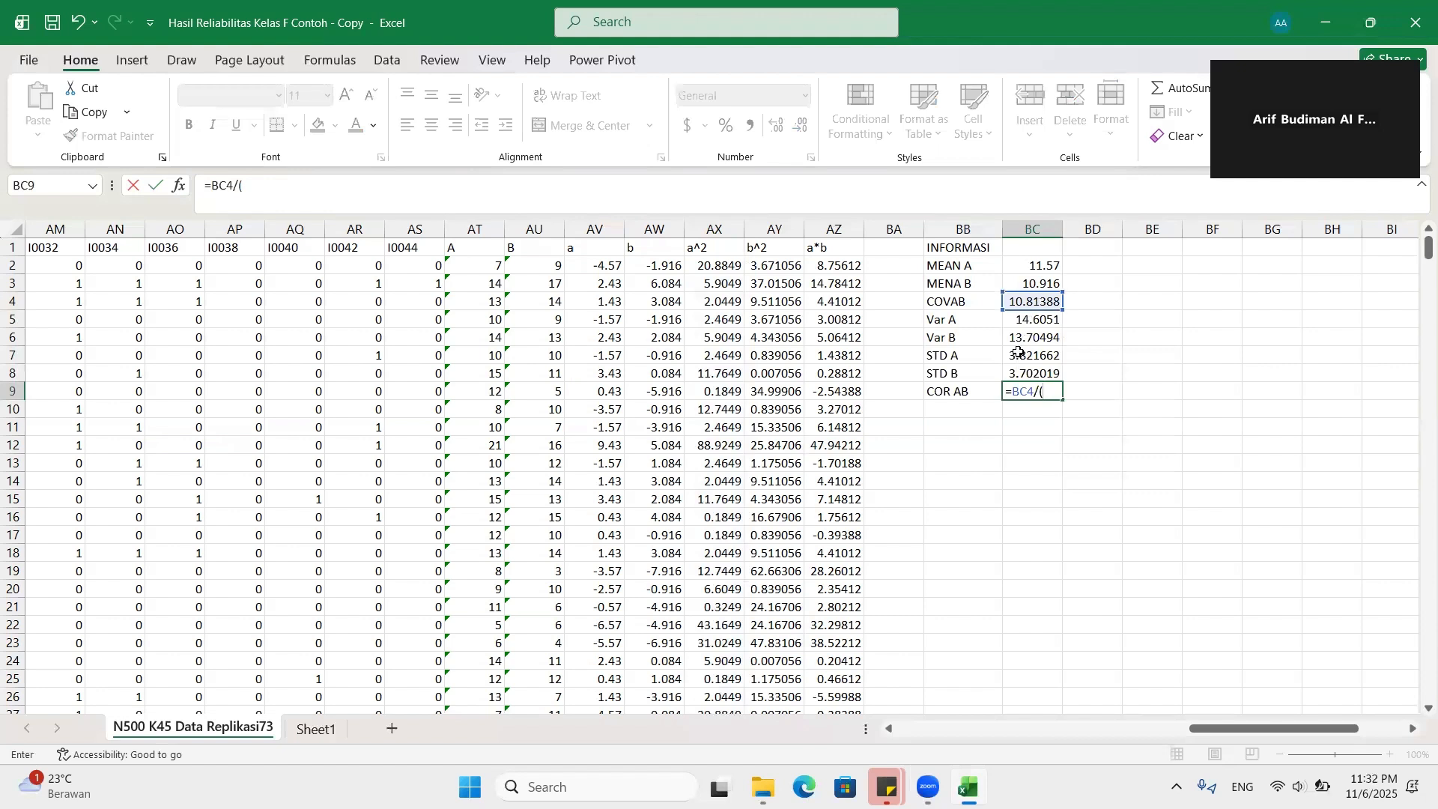
left_click(1019, 355)
type("*")
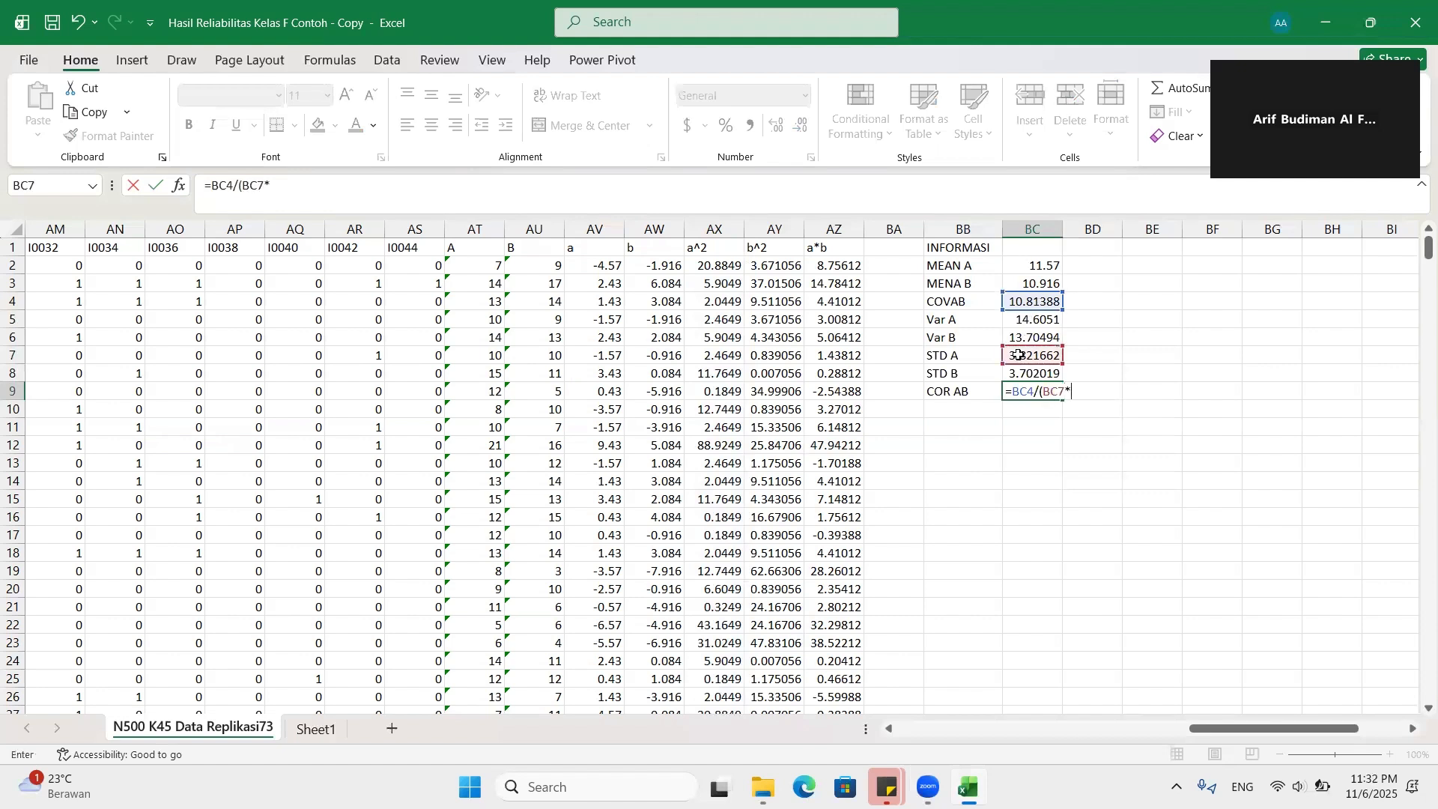
left_click(1051, 367)
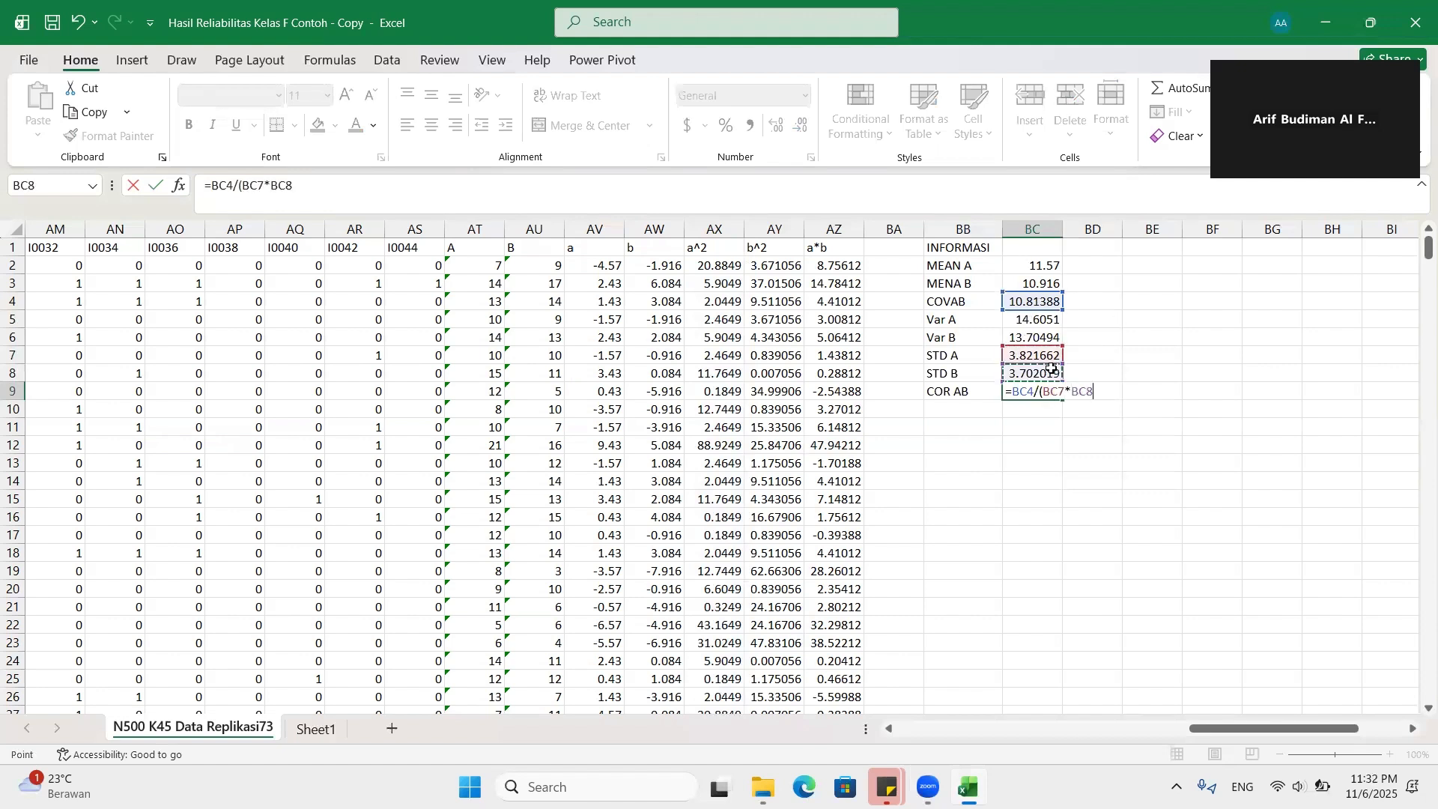
key("Return")
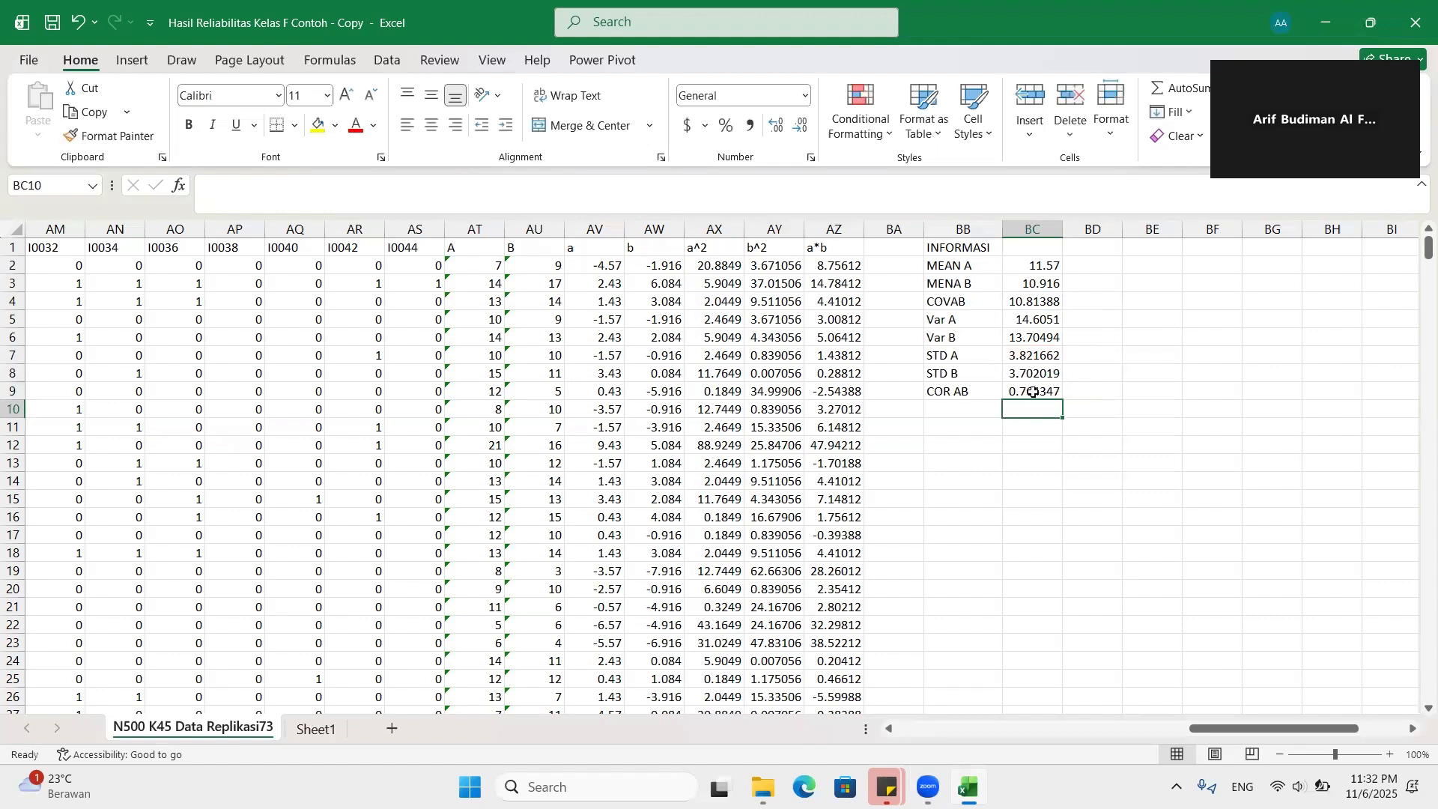
Step: Format the correlation in BC9 and the statistics in BC2:BC8 to show three decimal places
left_click(1035, 392)
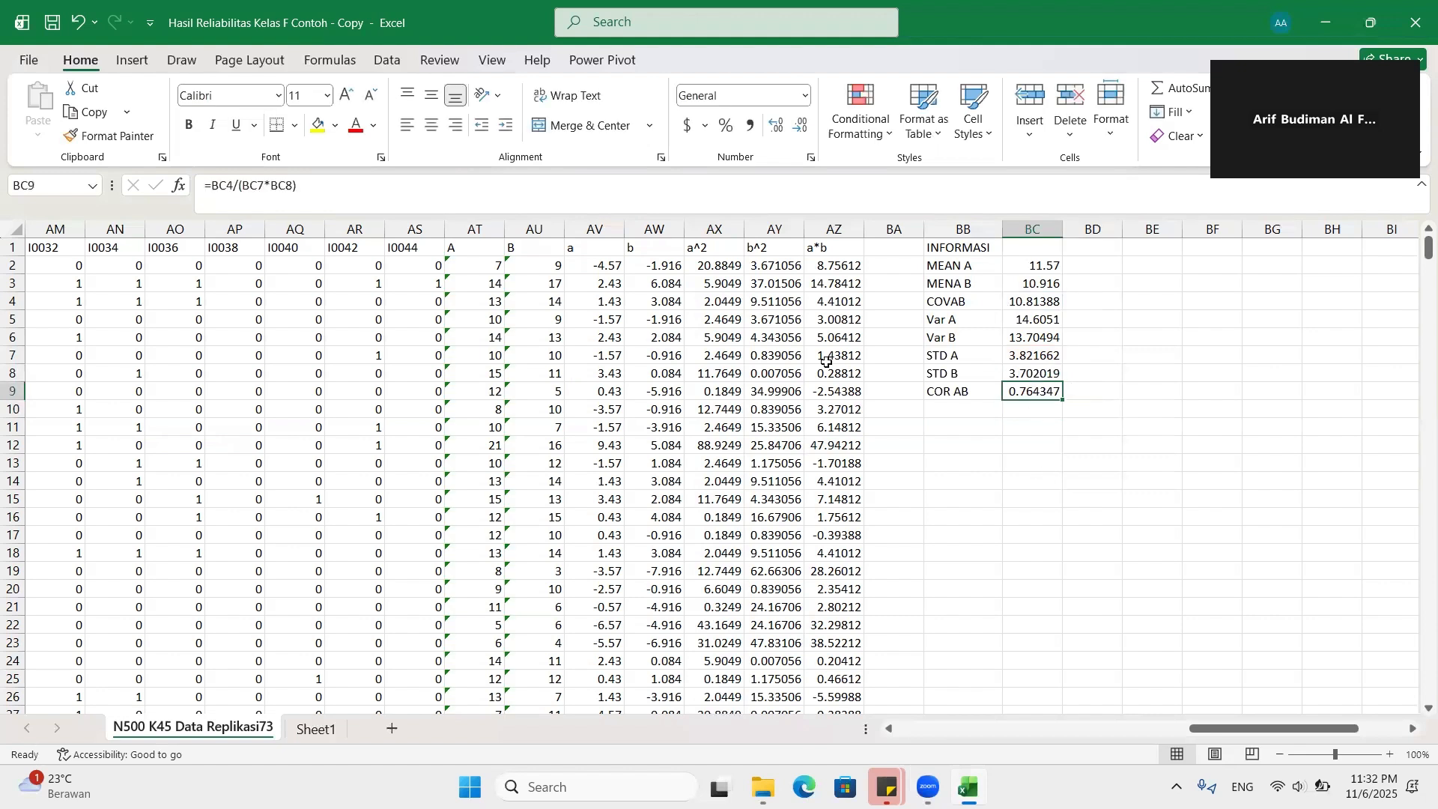
double_click(800, 127)
left_click(799, 127)
left_click_drag(1044, 266, 1038, 374)
left_click(799, 127)
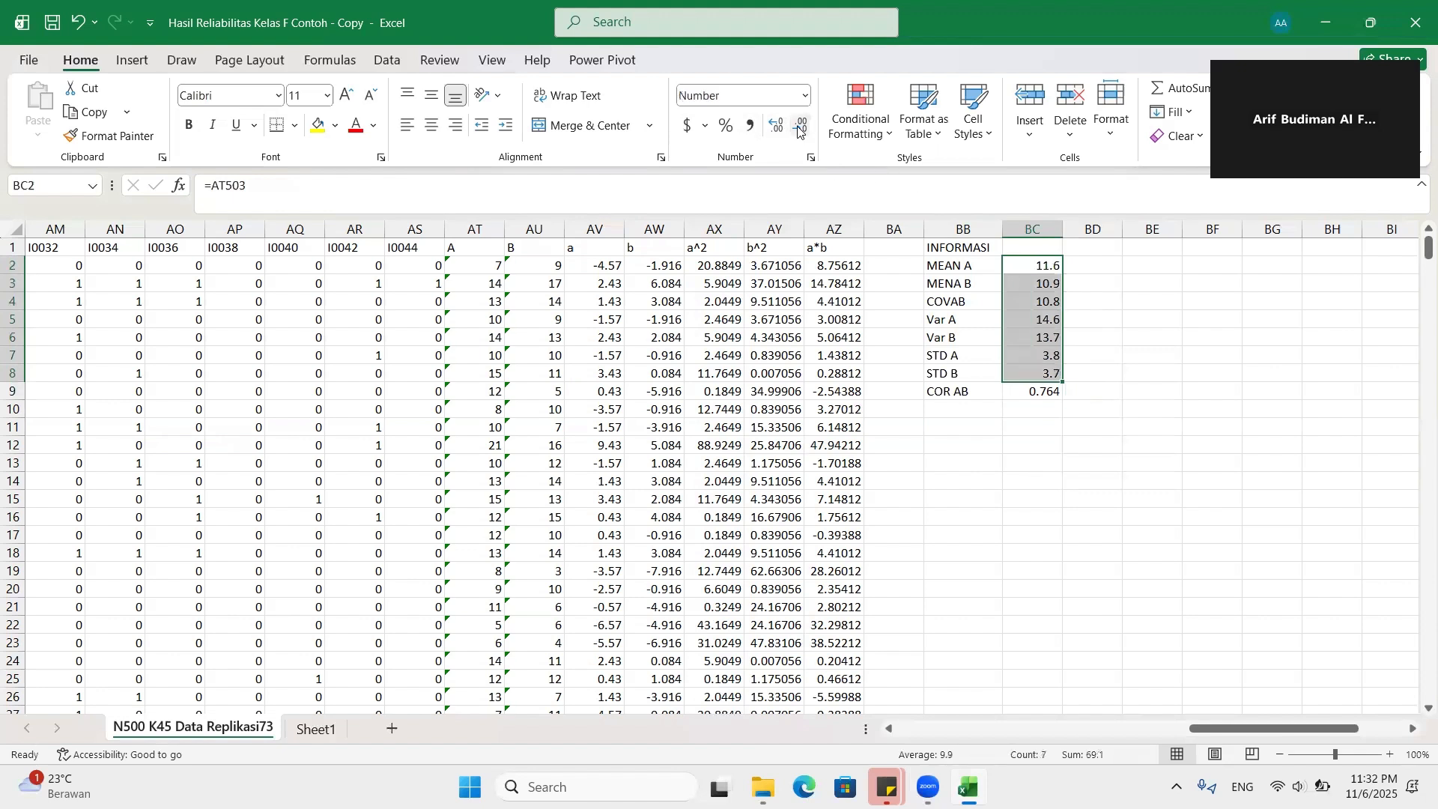
left_click(777, 127)
left_click(777, 126)
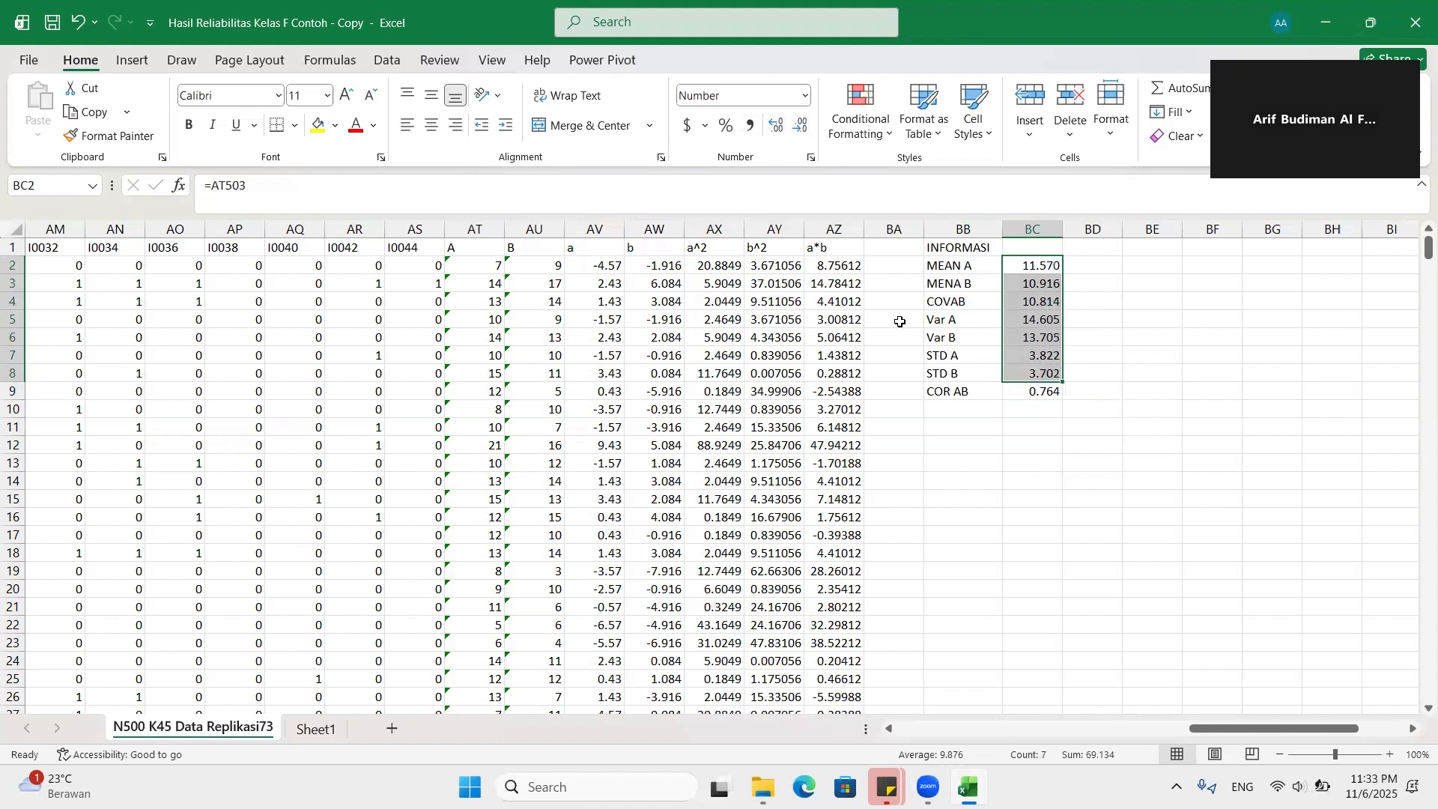
left_click(975, 465)
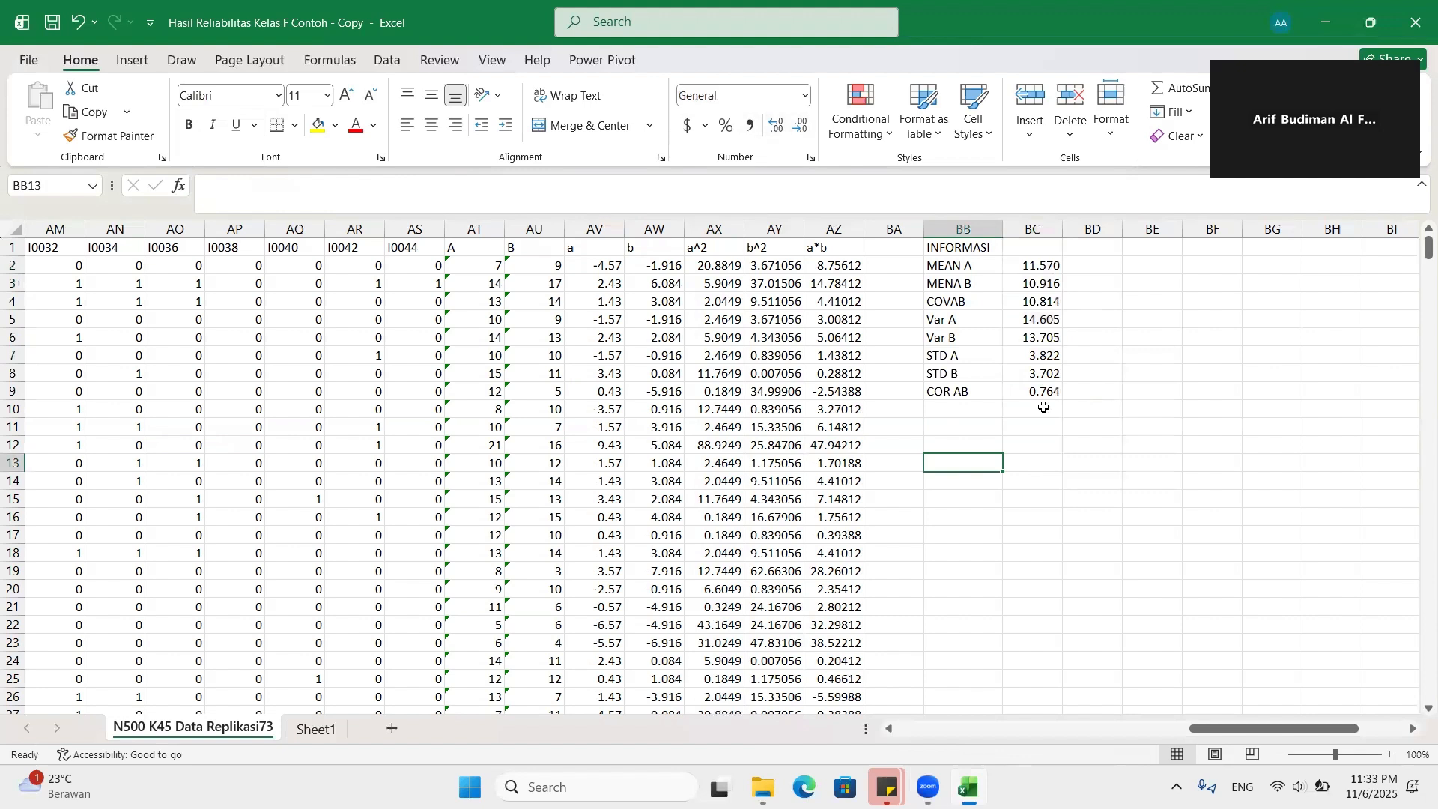
left_click(979, 411)
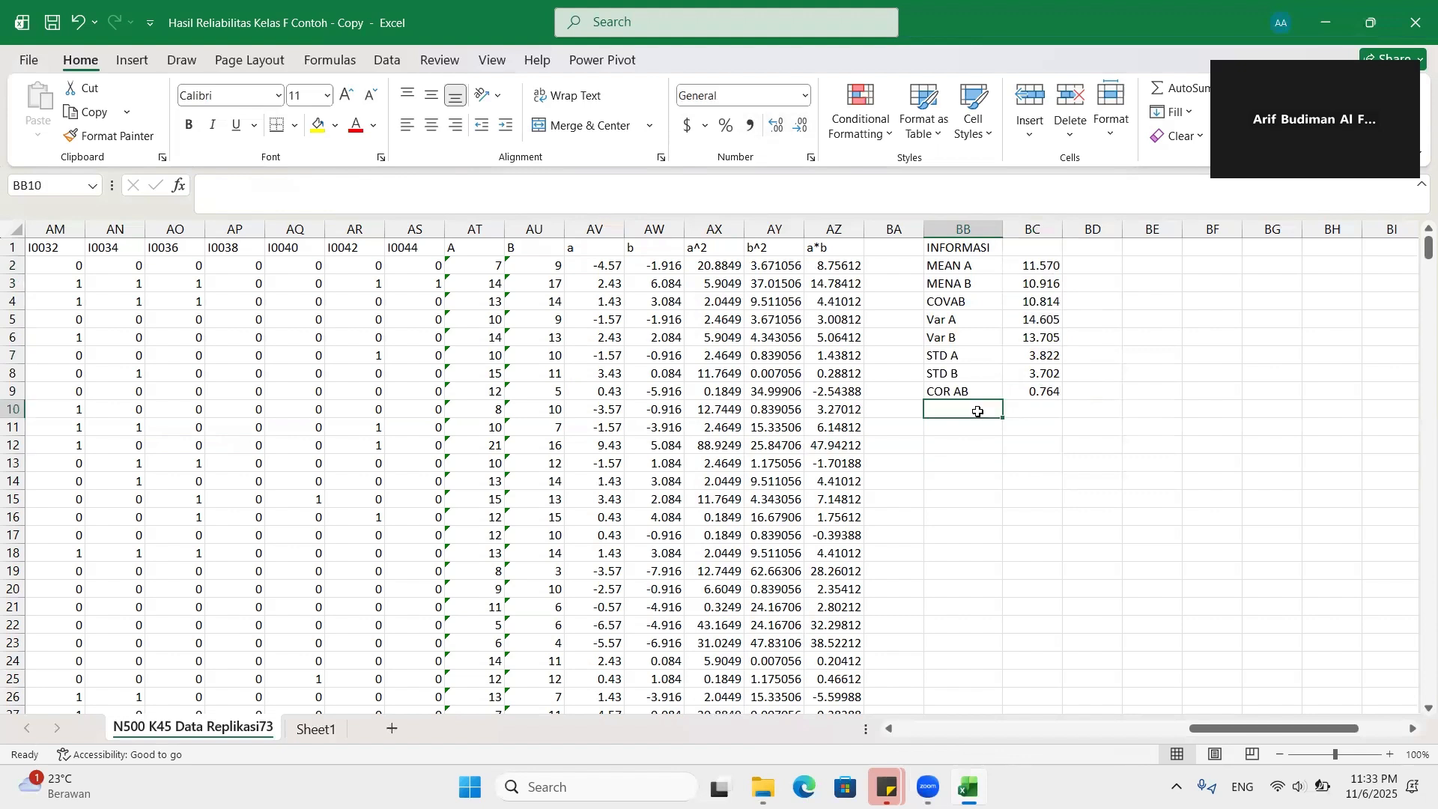
Step: Start a results block with the heading HASIL in BD1 and the label SB in BD2
left_click(1095, 250)
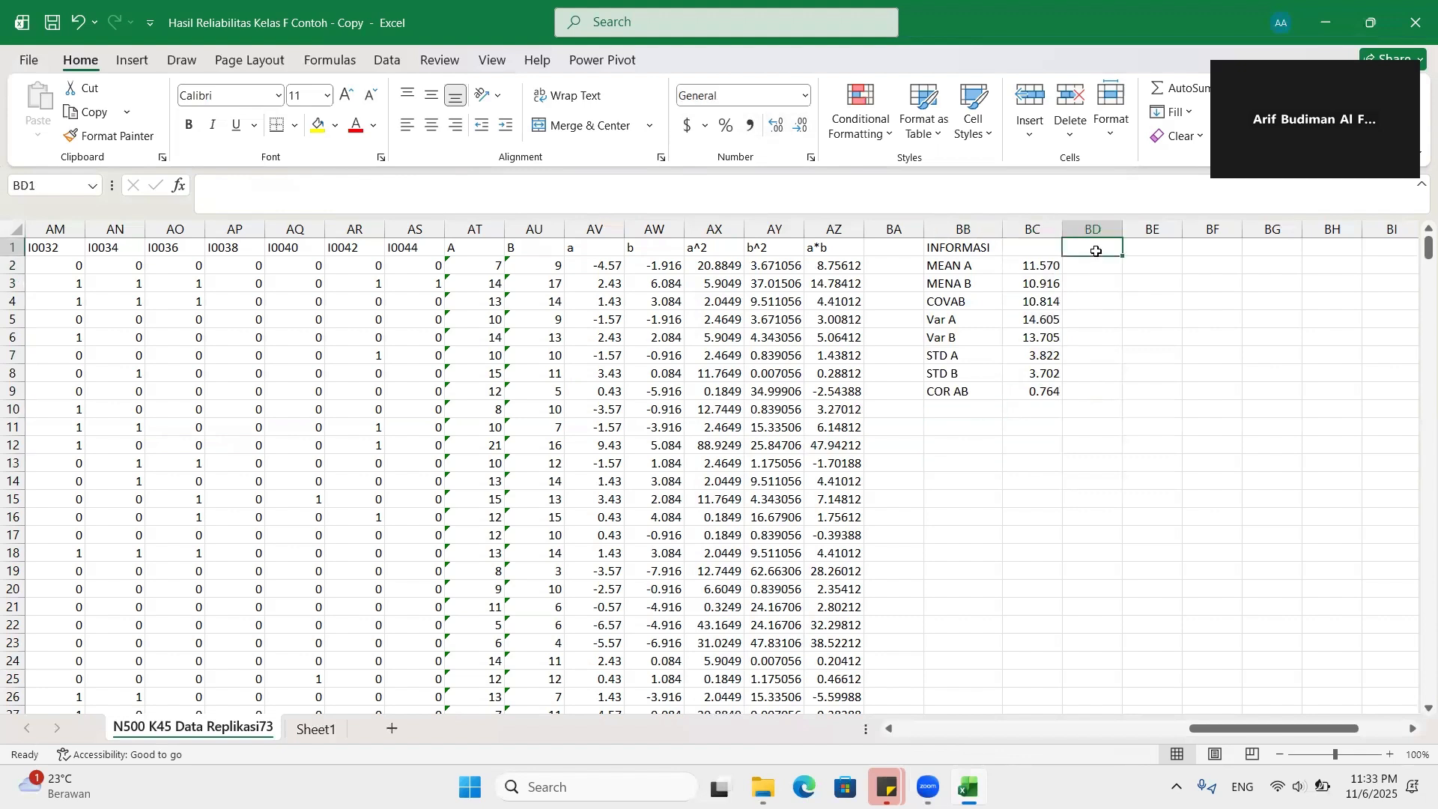
type("HASIL")
key("Return")
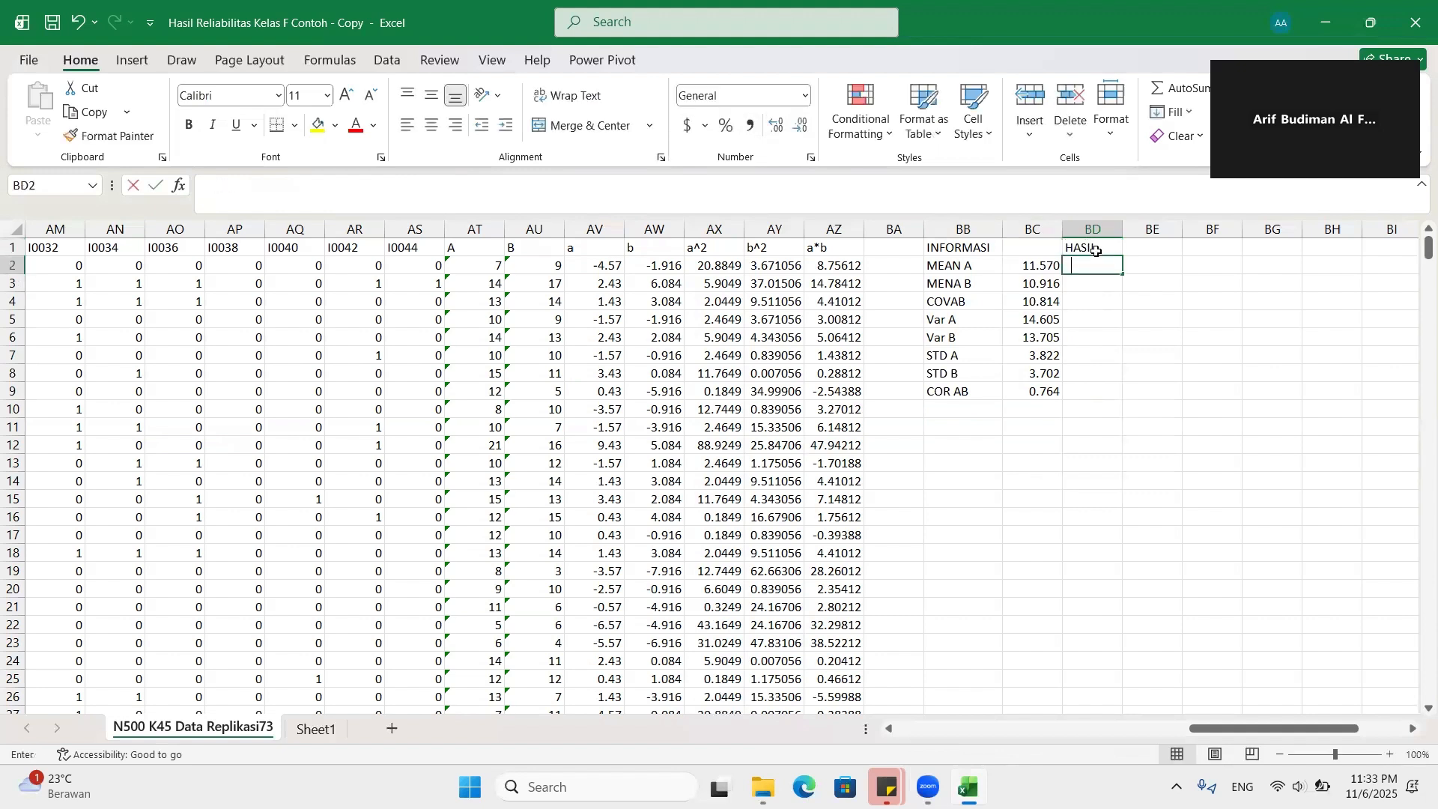
type("SB")
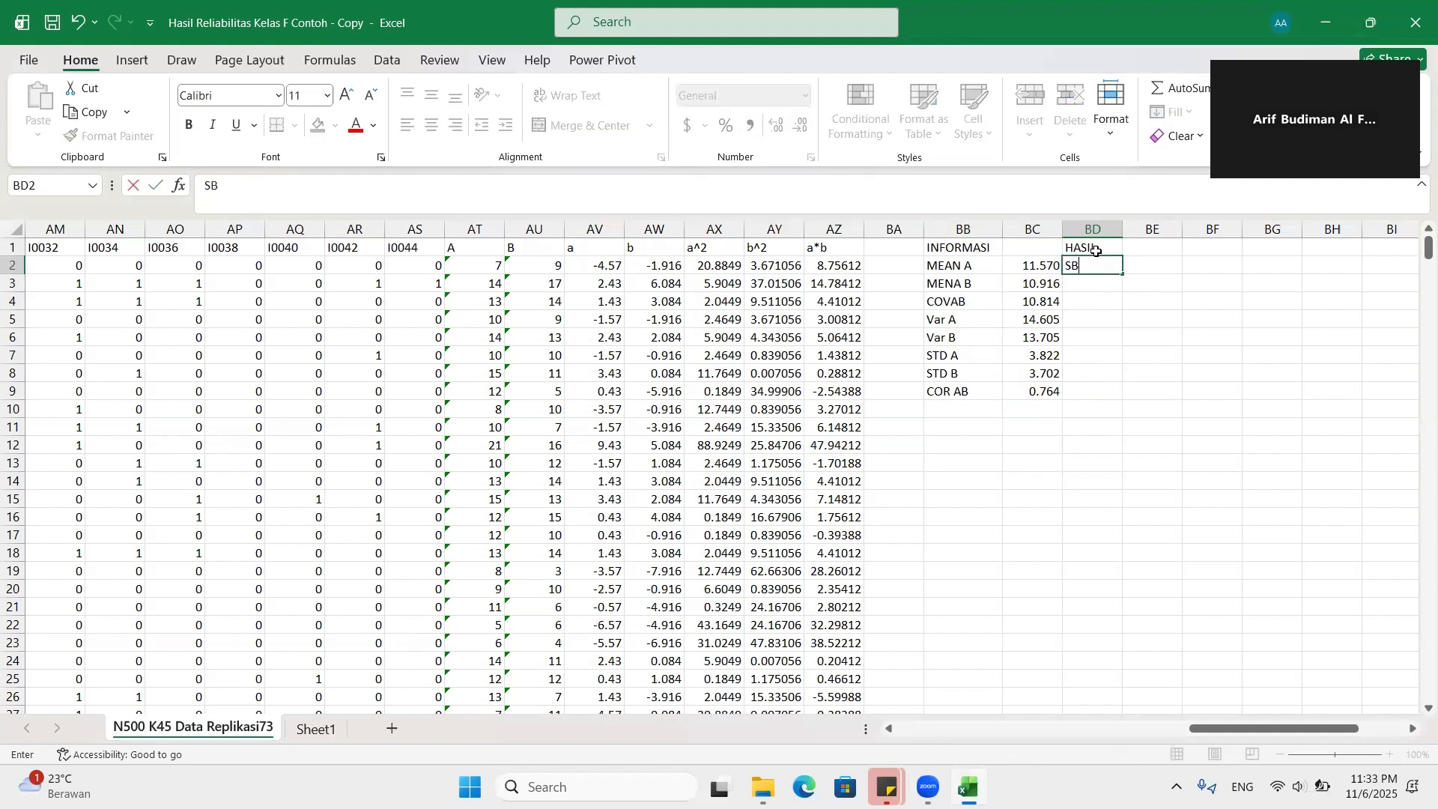
key("Tab")
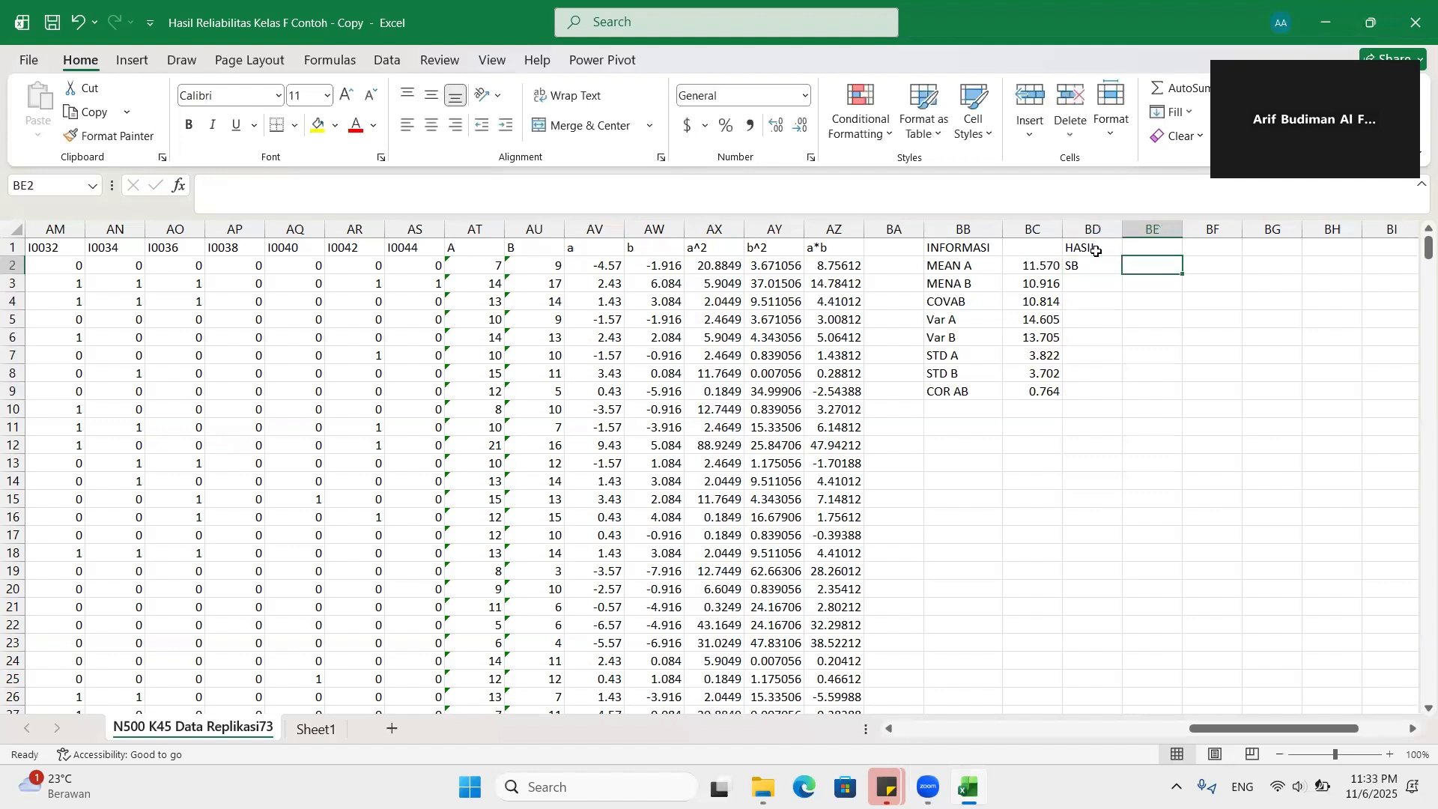
Step: Calculate the SB reliability coefficient in BE2 from the A-B correlation with =(2*BC9)/(1+BC9)
type("=")
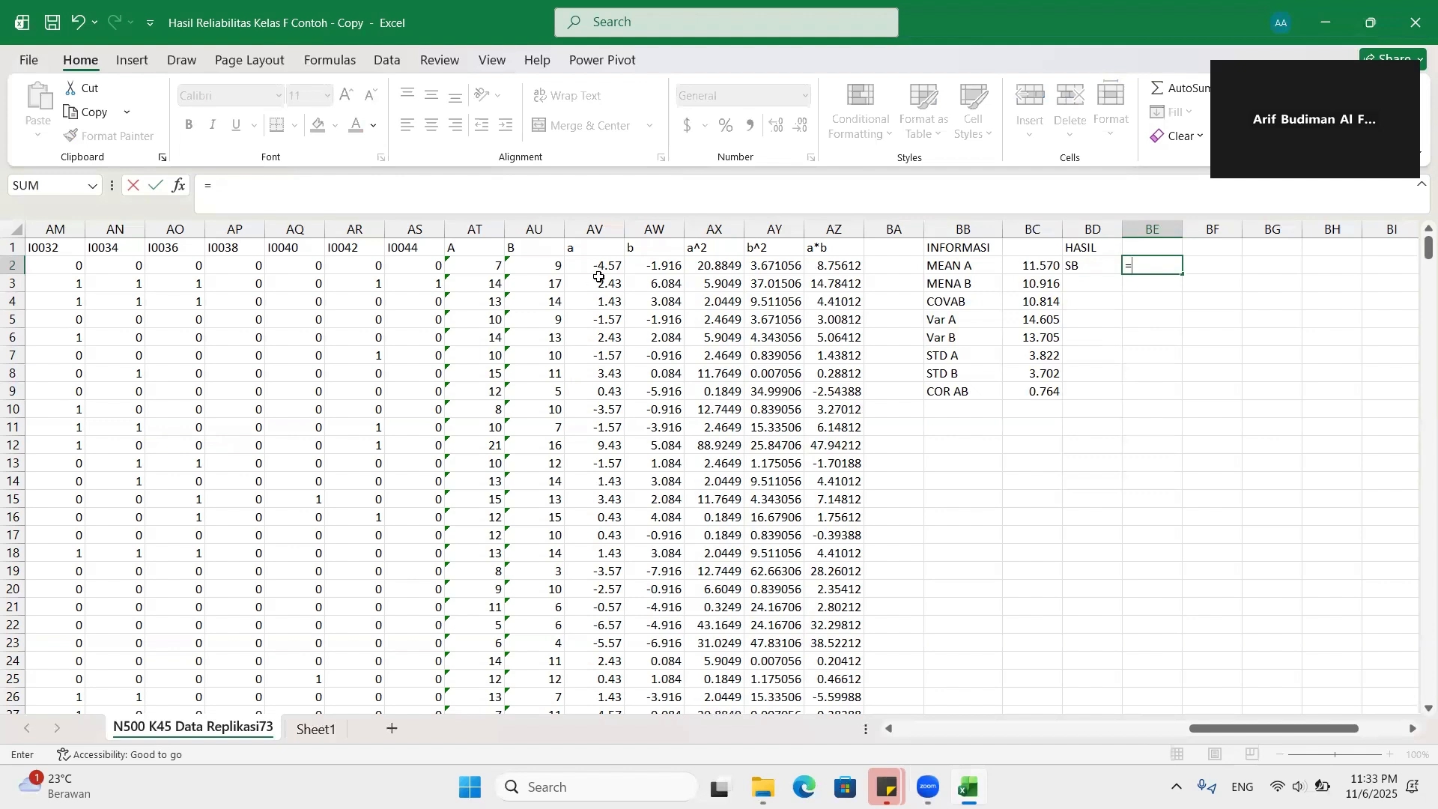
type("(2*")
left_click(1032, 393)
type(")/1")
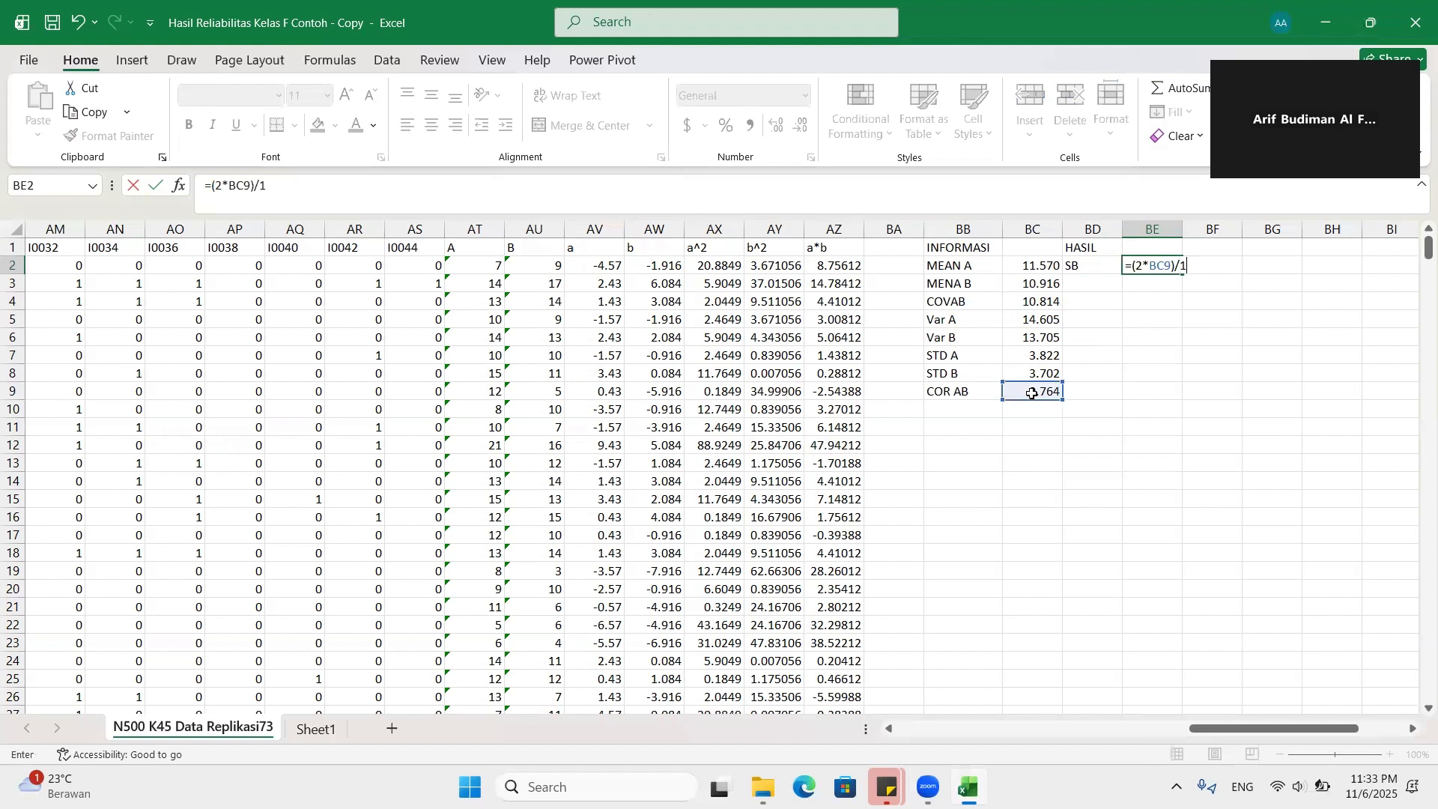
key("BackSpace")
key("BackSpace")
type("(1+")
left_click(1032, 394)
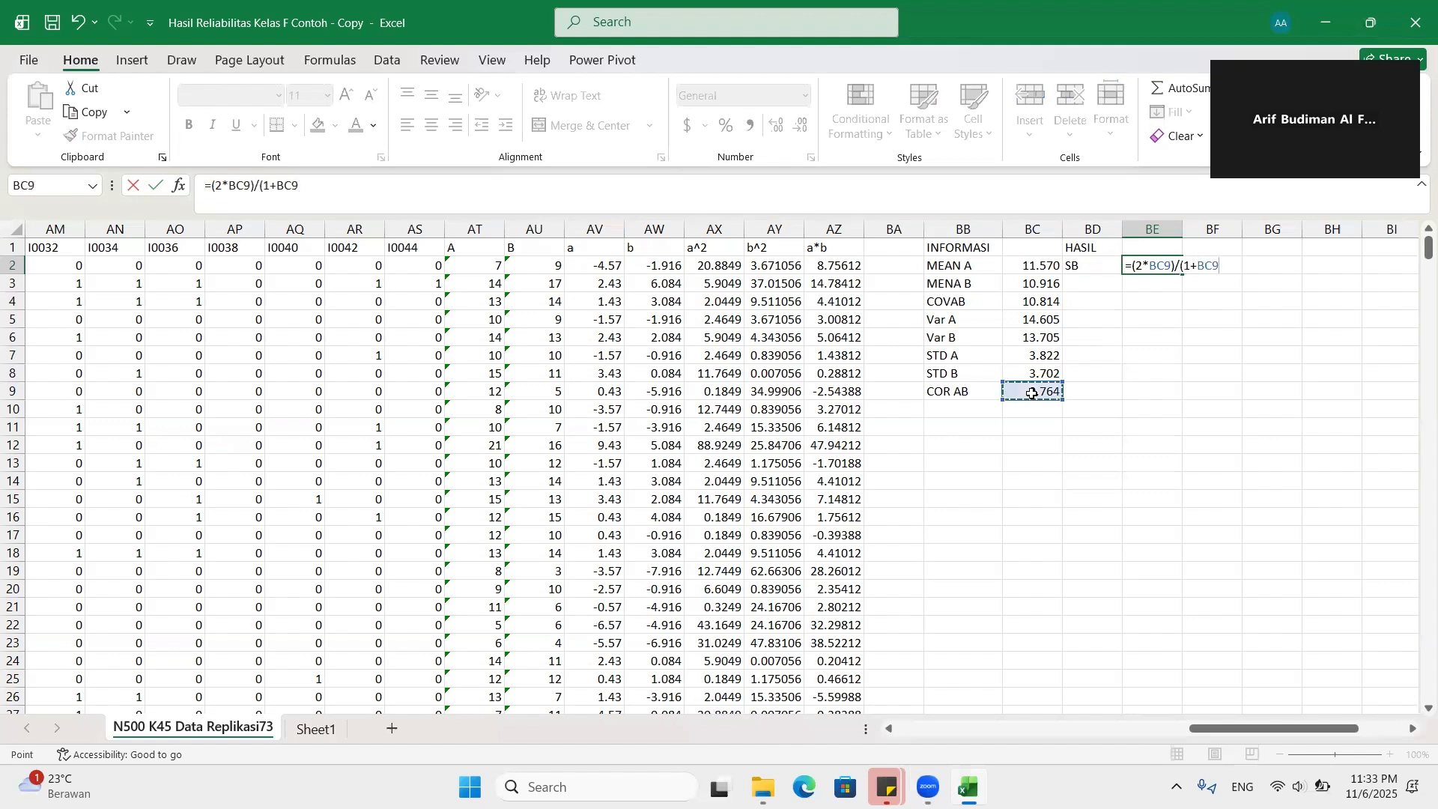
type(")")
key("Return")
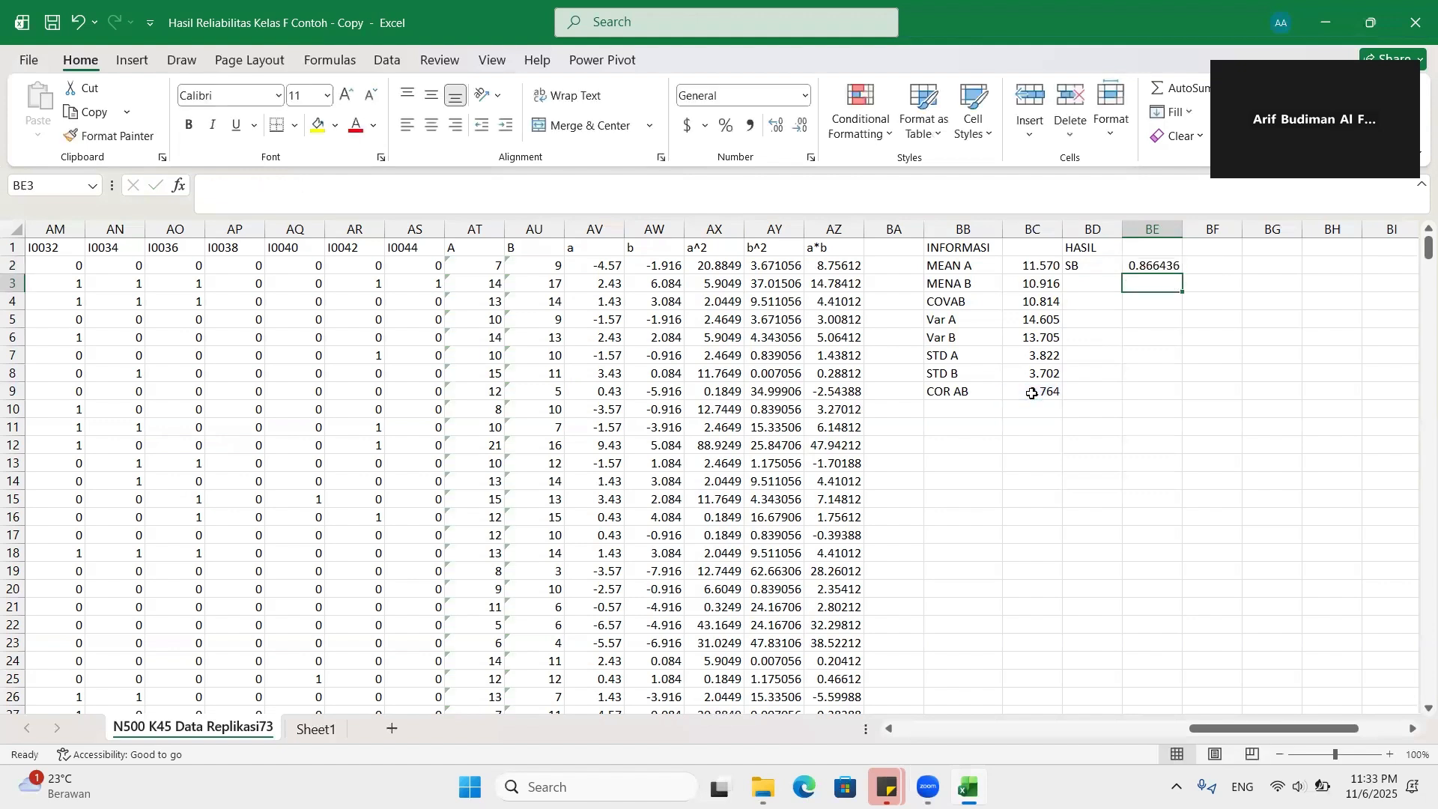
Step: Format the SB coefficient in BE2 to show three decimal places
left_click(1142, 262)
left_click(802, 126)
left_click(802, 125)
left_click(801, 125)
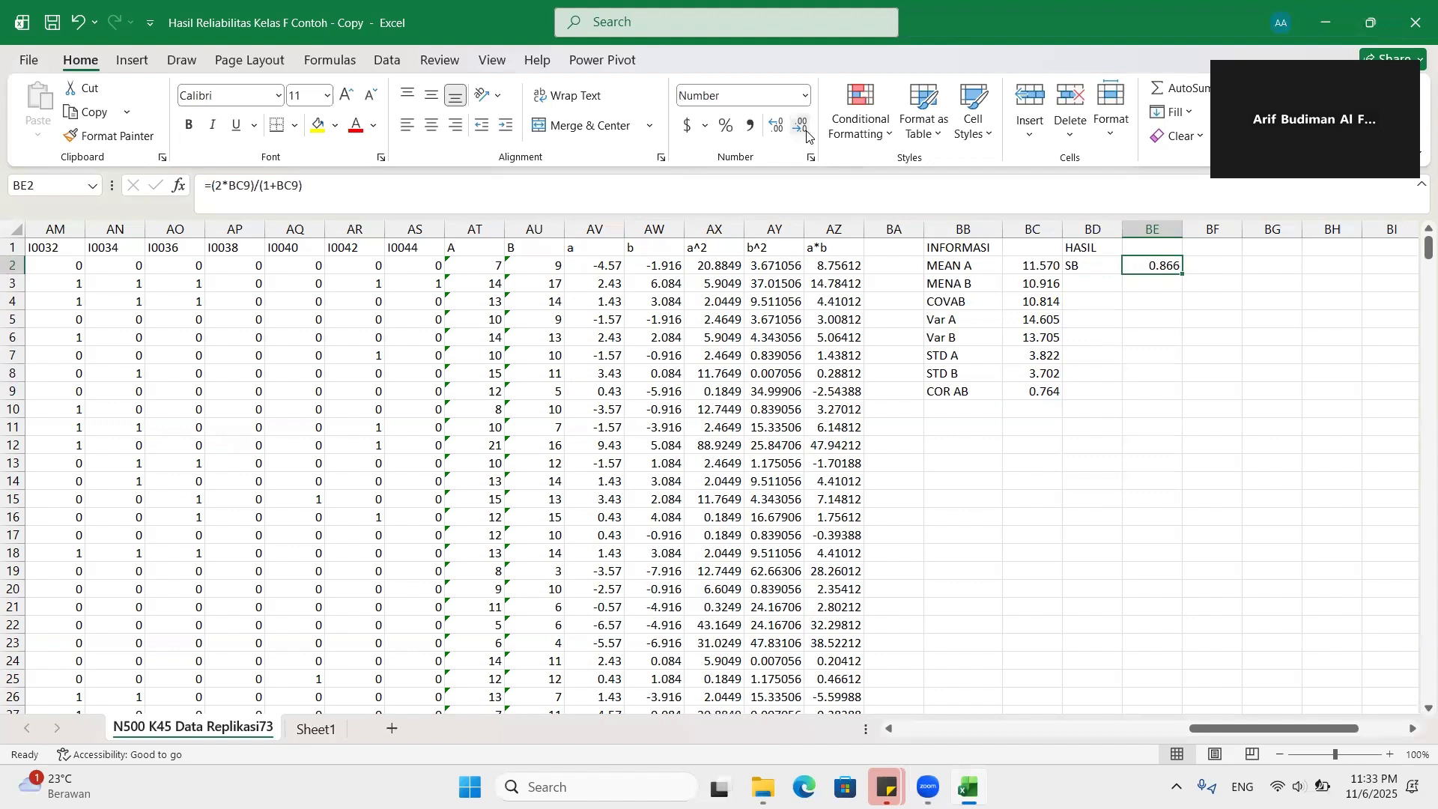
Step: Add the labels Rulon, Alpha and KR-21 in BD3:BD5 below SB in the HASIL block
left_click(1107, 283)
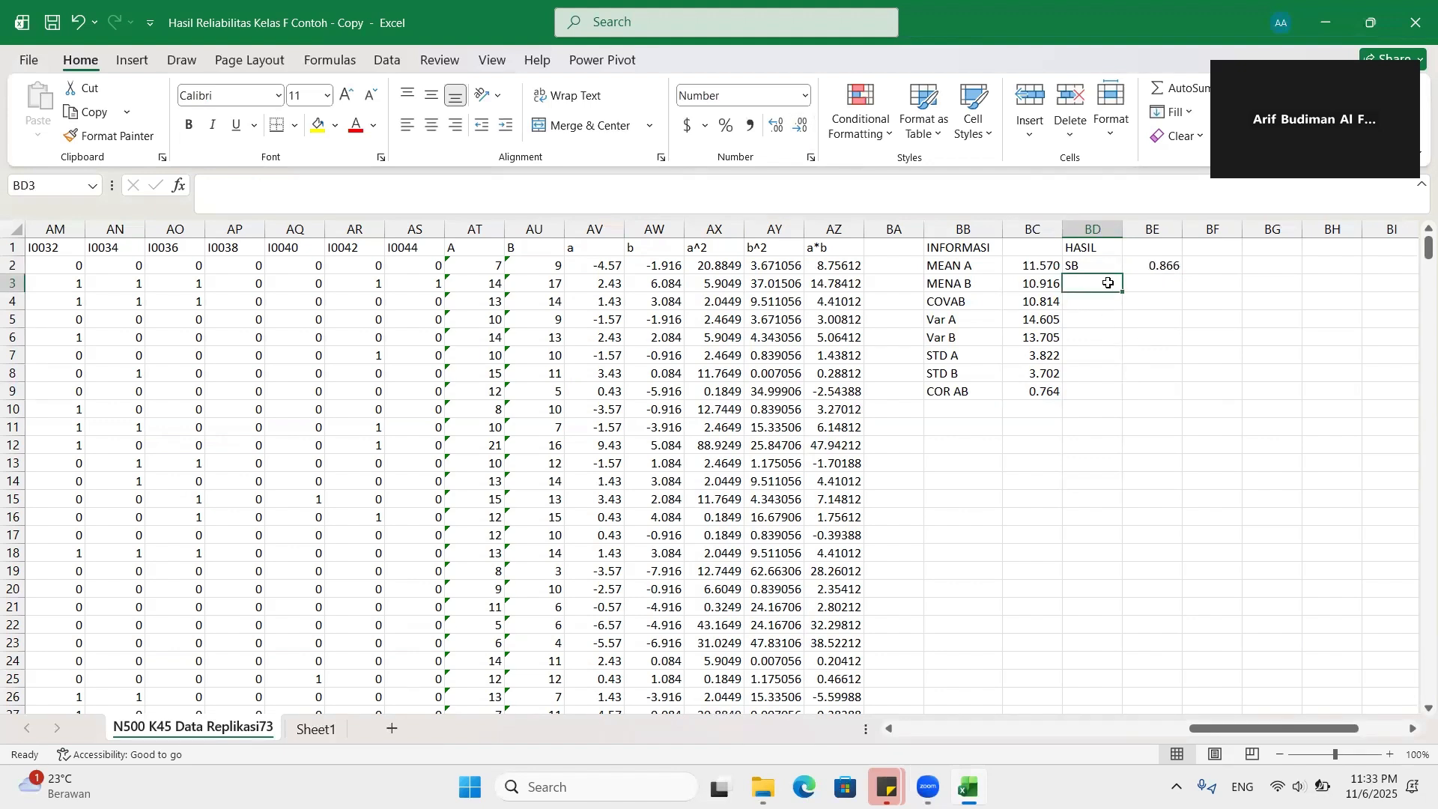
type("Rulon")
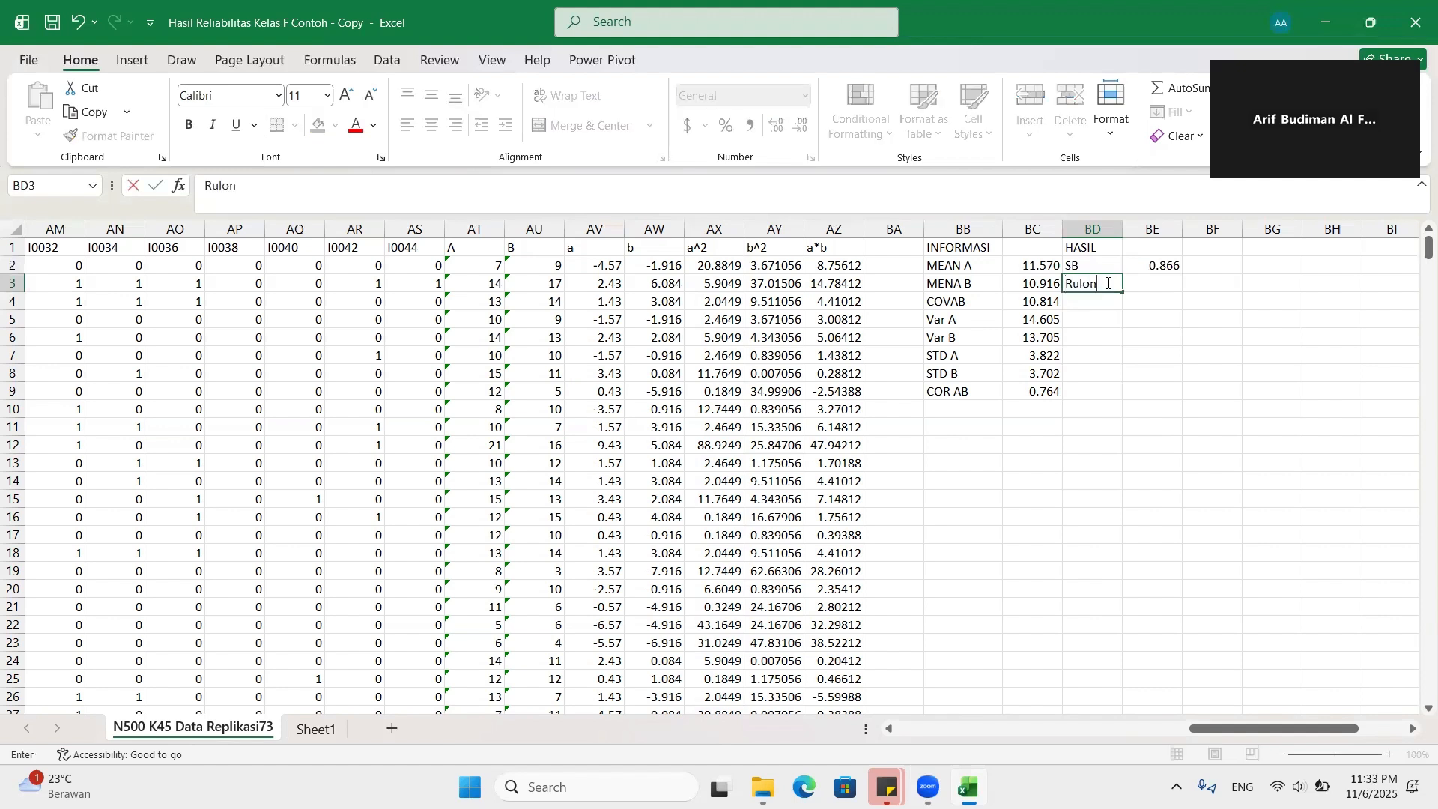
key("Return")
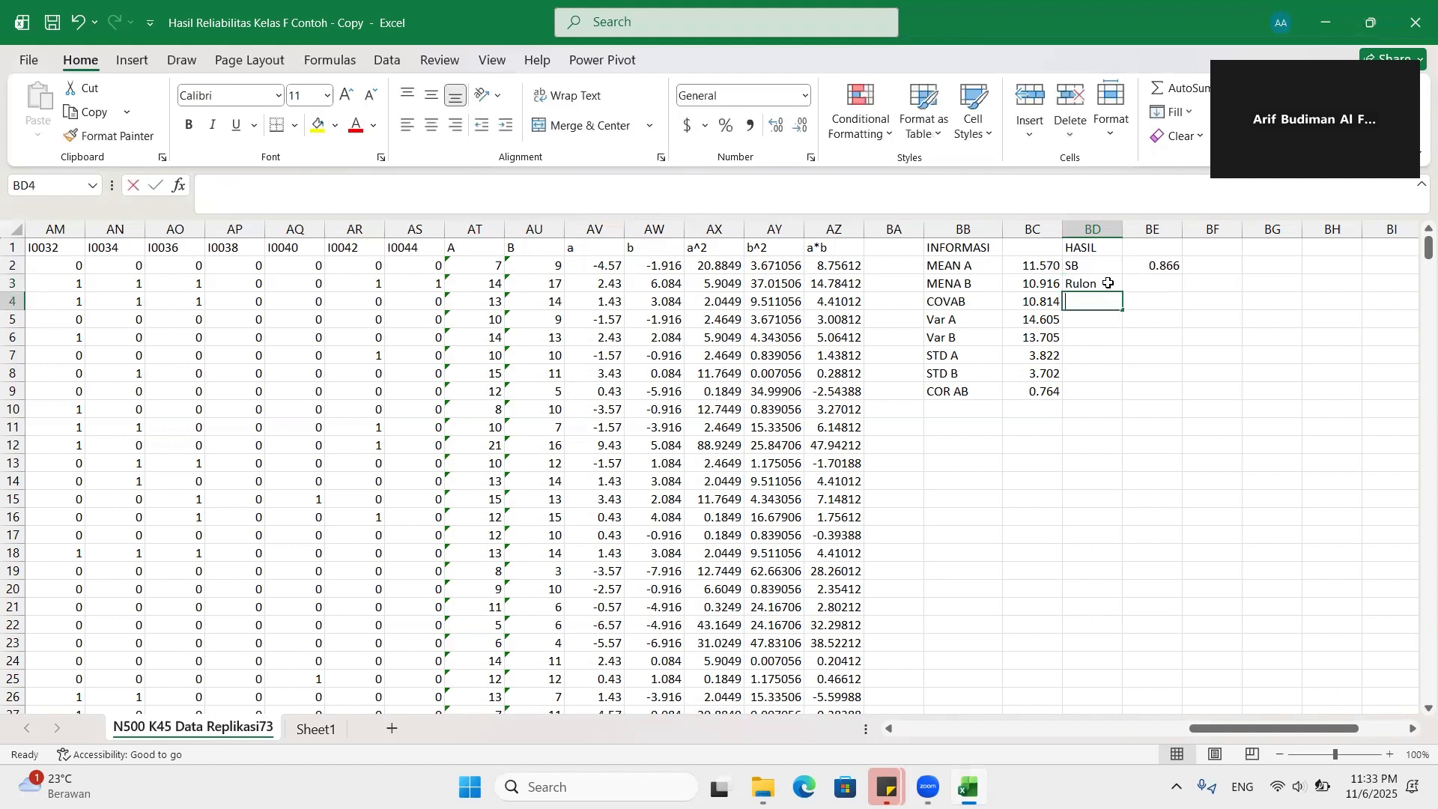
type("C")
type("Alpha")
key("Return")
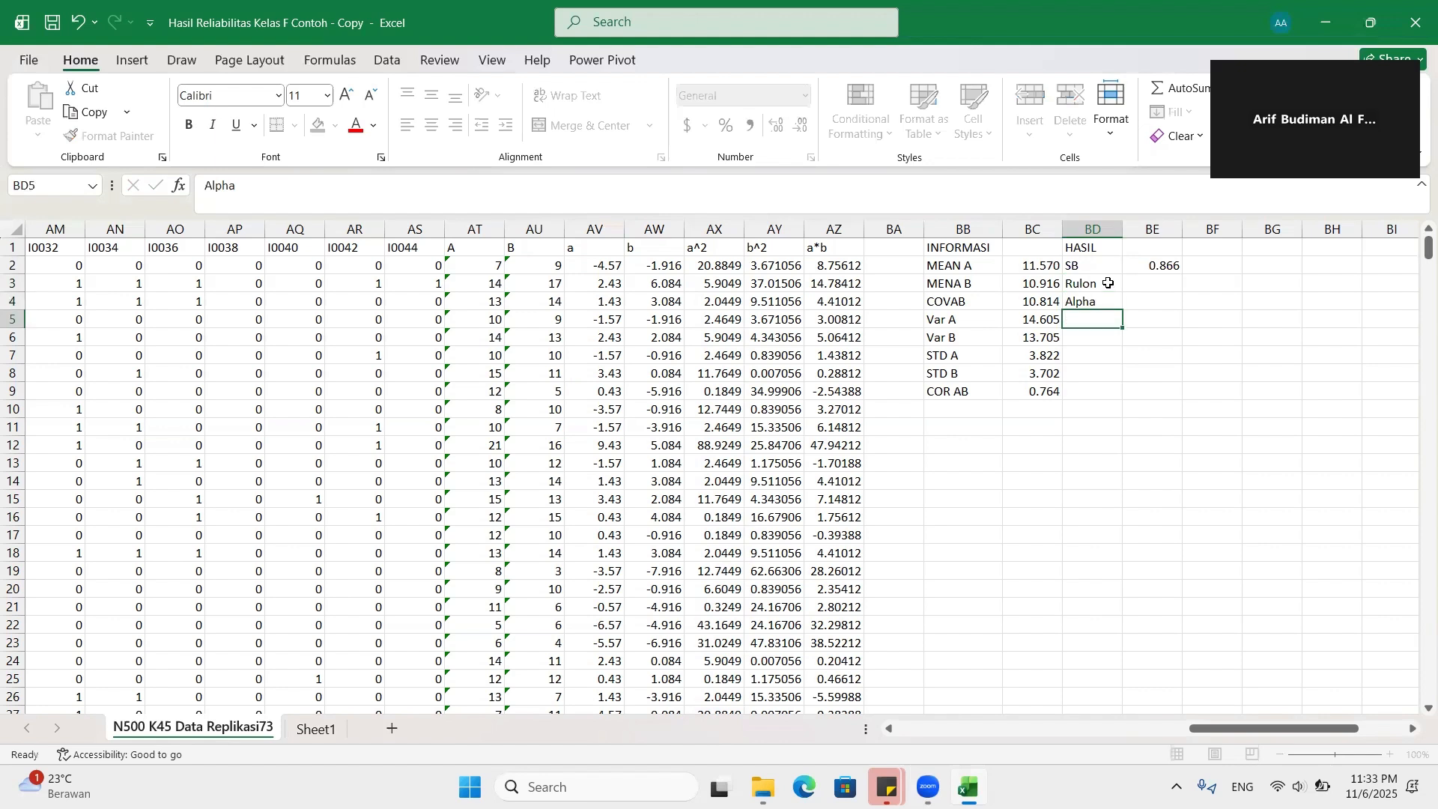
type("KR-21")
key("Tab")
key("Up")
key("Up")
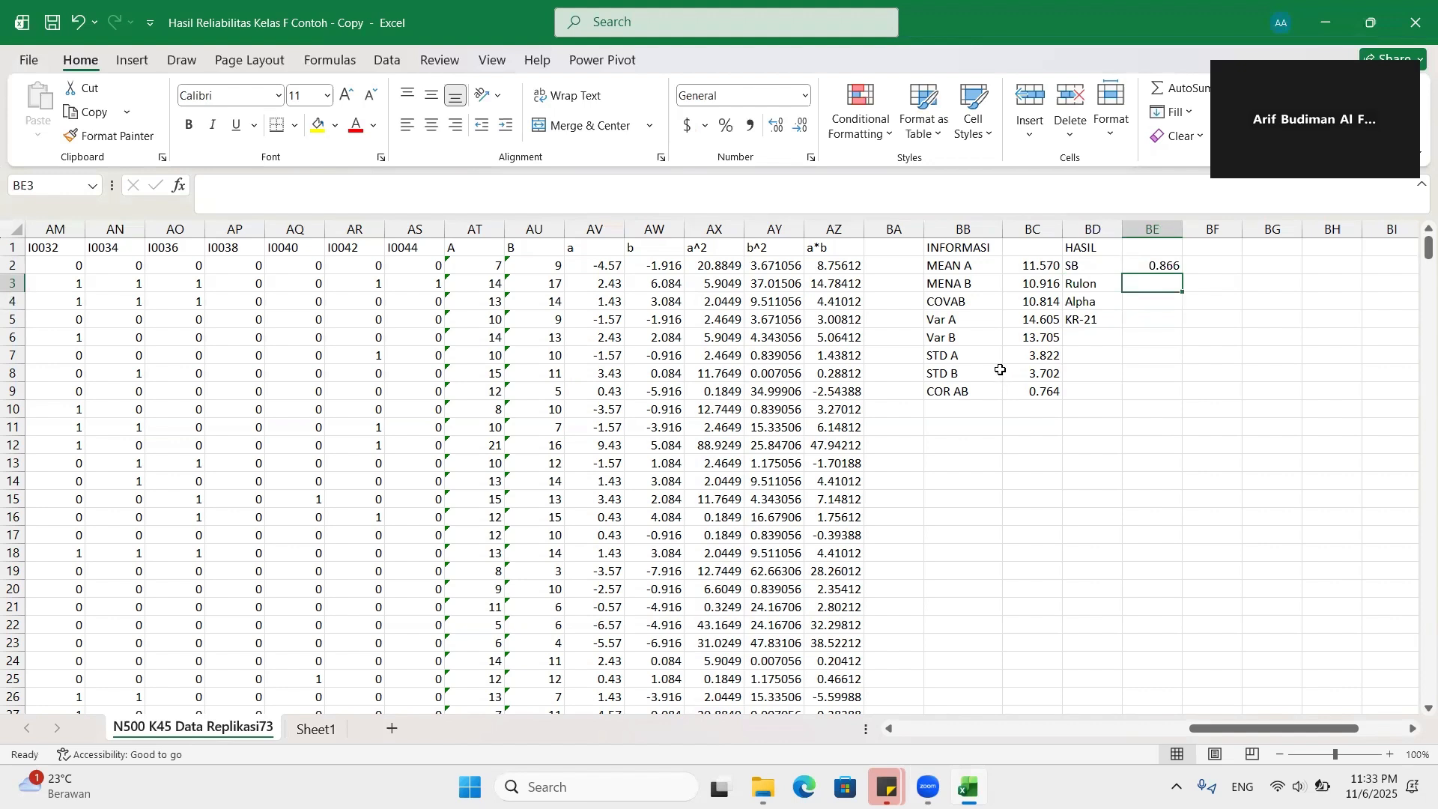
Step: Insert three blank columns before the INFORMASI column
left_click(958, 230)
right_click(958, 230)
left_click(1002, 272)
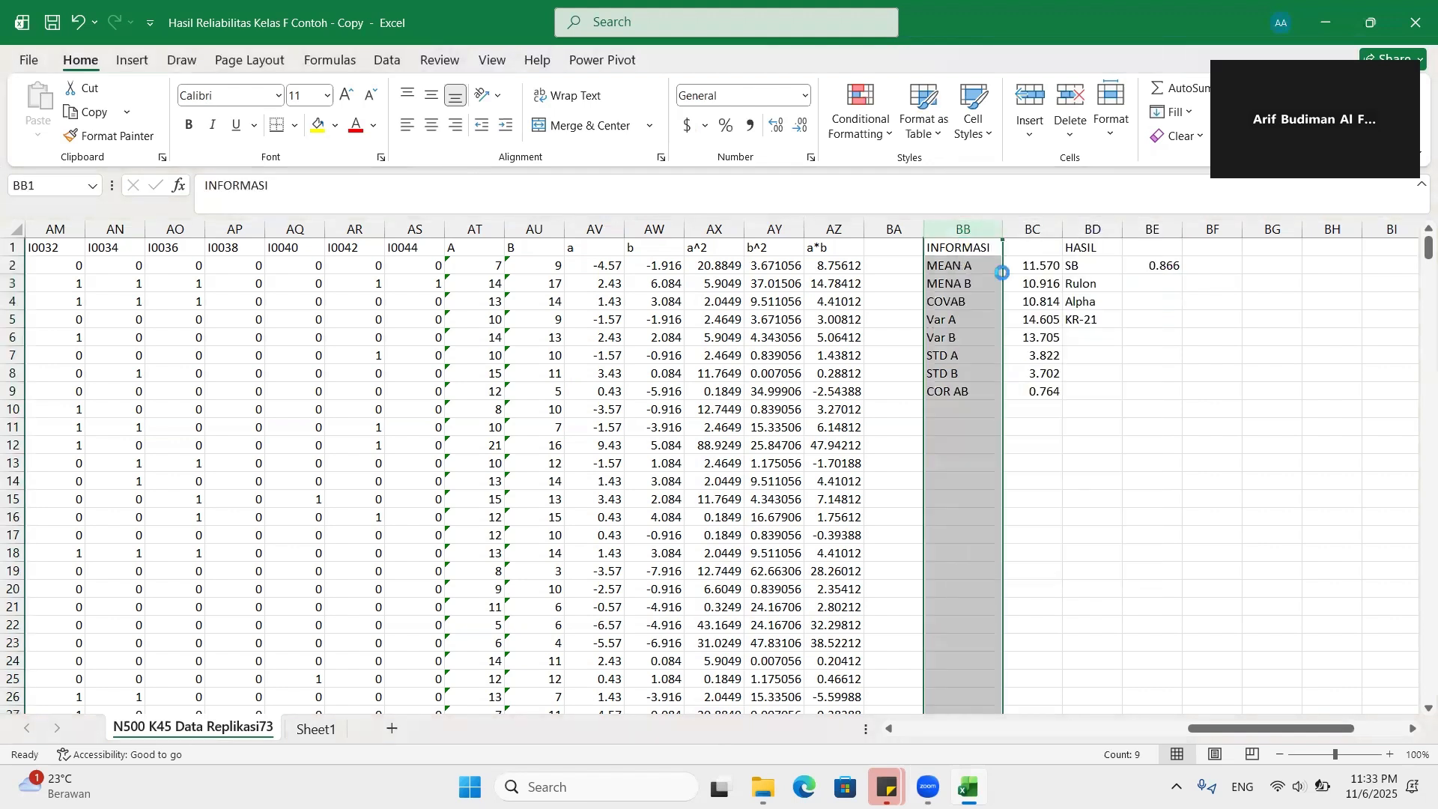
right_click(970, 231)
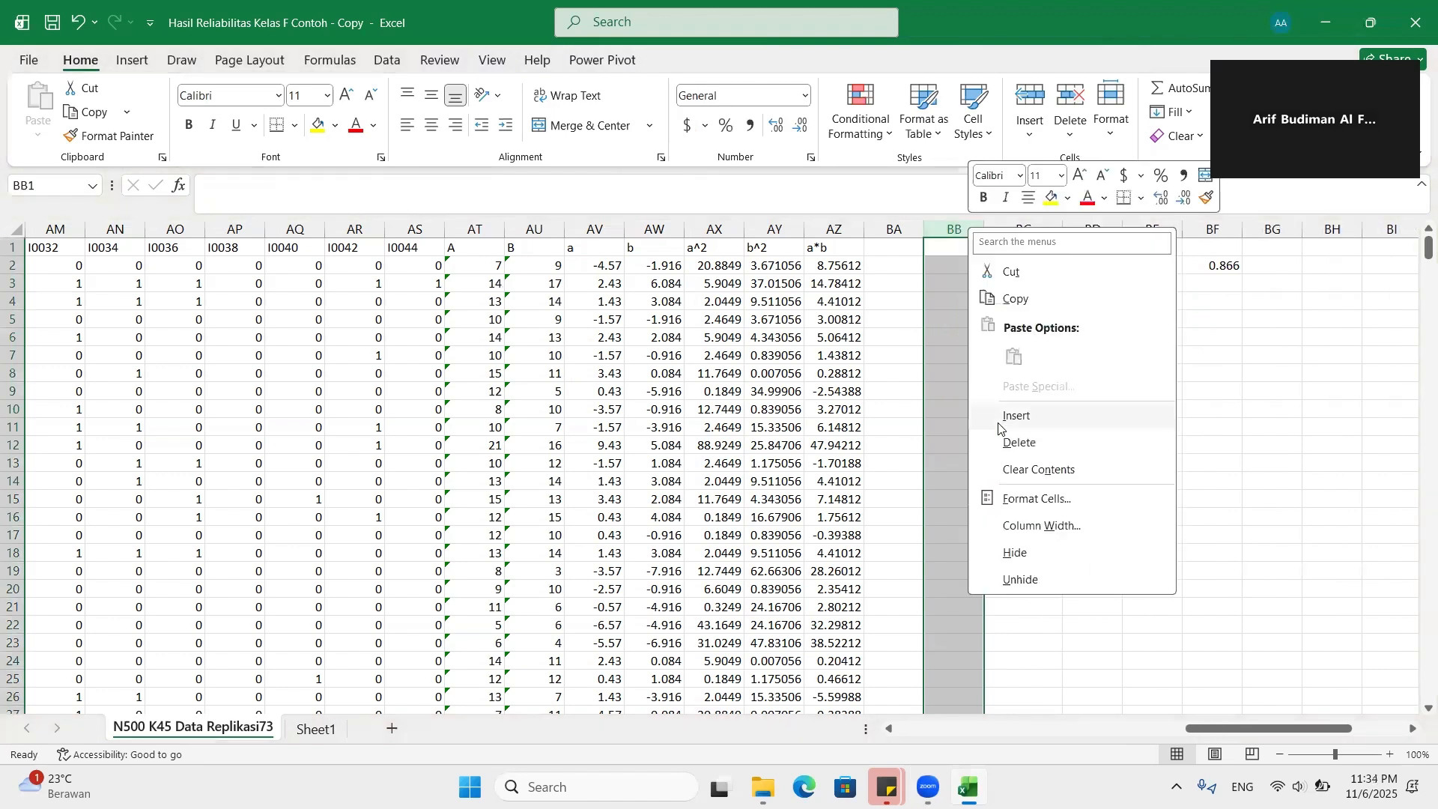
left_click(999, 425)
left_click(1003, 232)
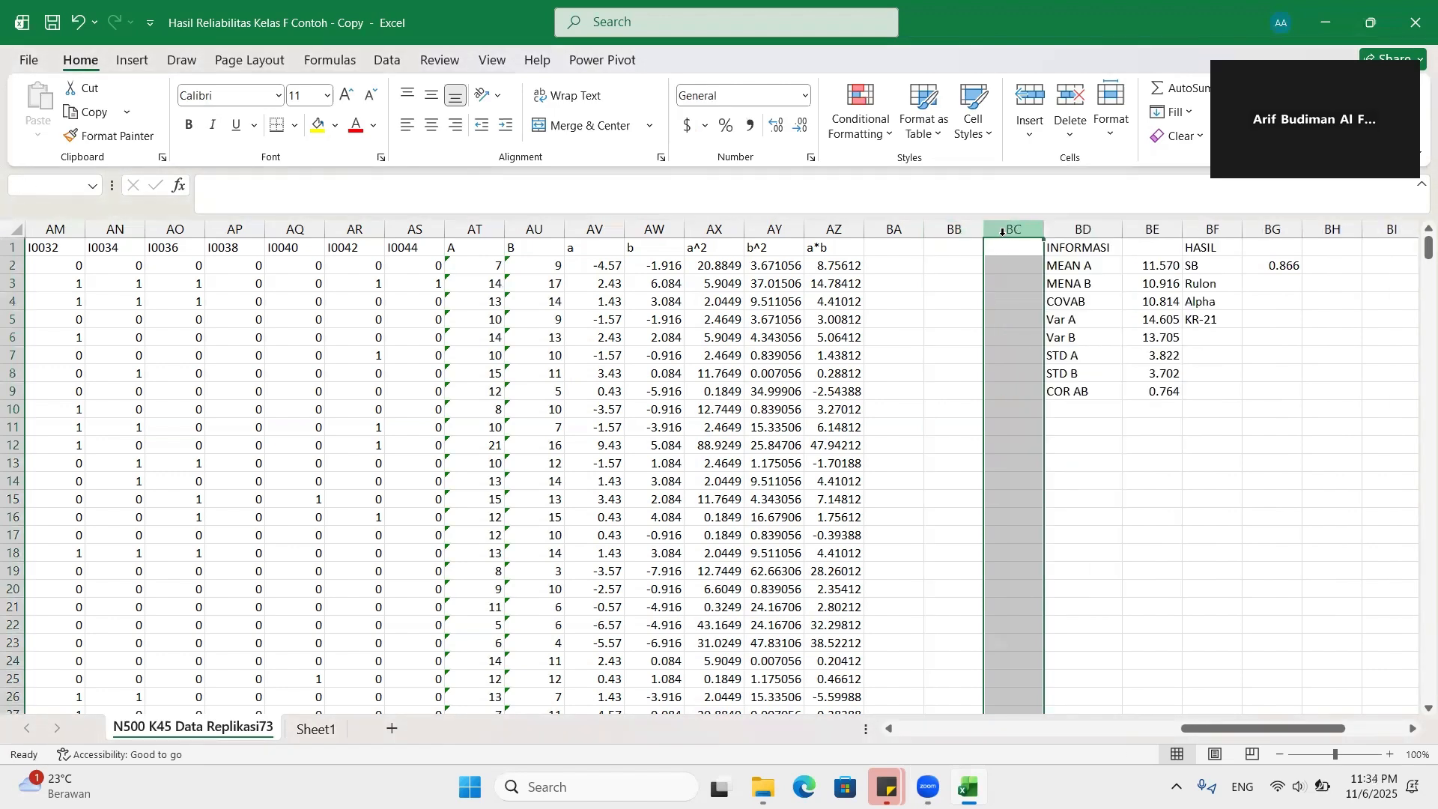
right_click(1002, 233)
left_click(999, 426)
Step: Enter the column headings X in BA1 and D in BB1
left_click(912, 248)
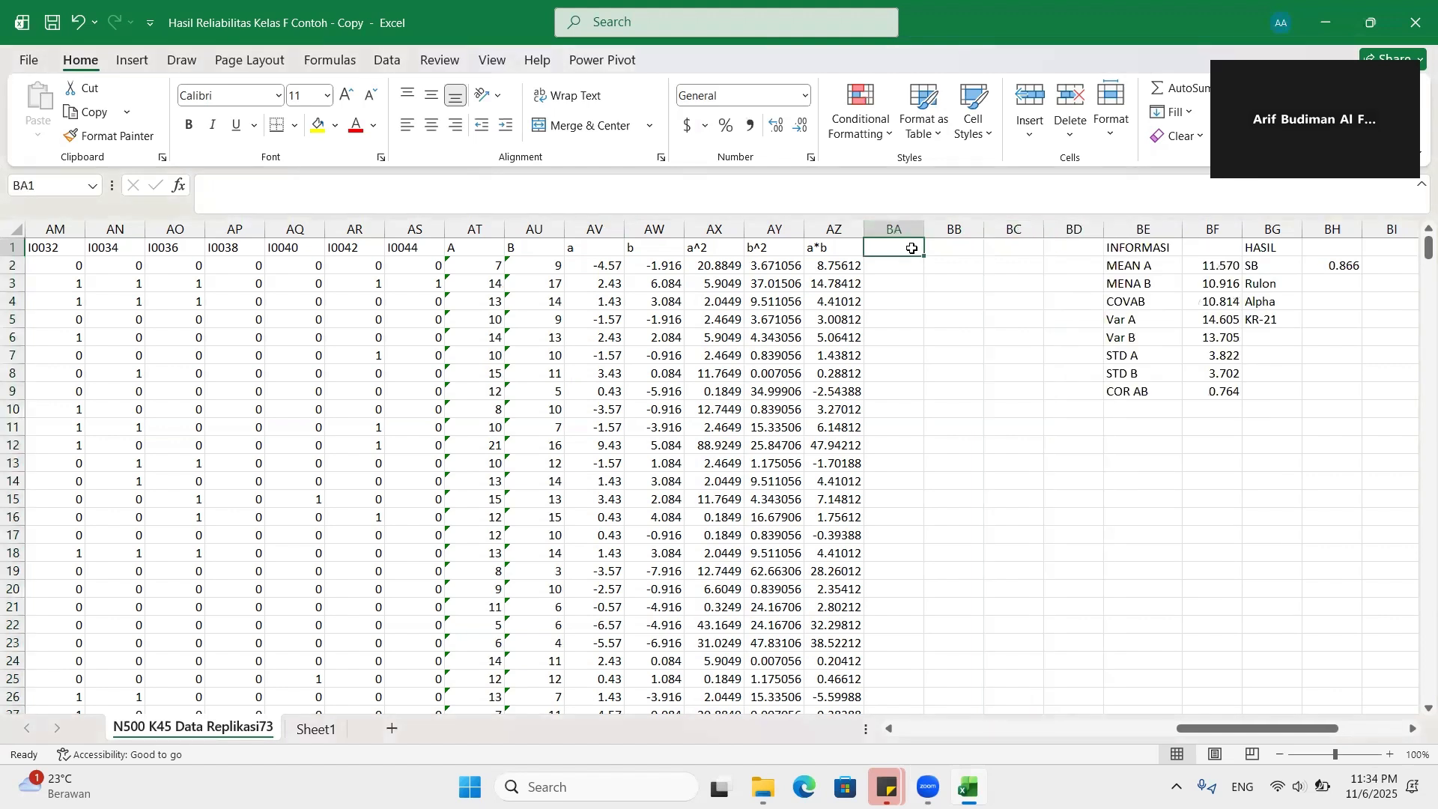
type("X")
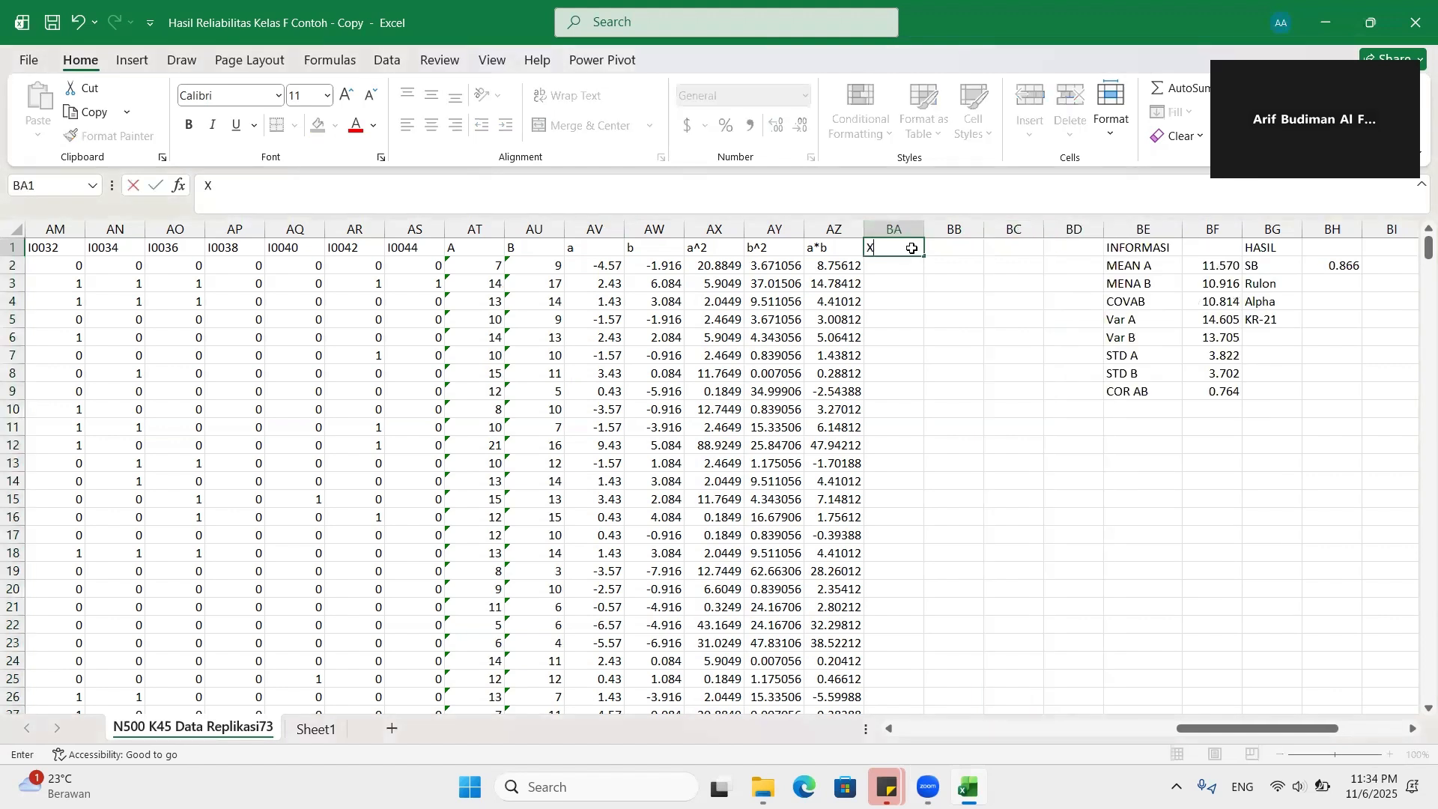
key("Tab")
type("D")
key("Return")
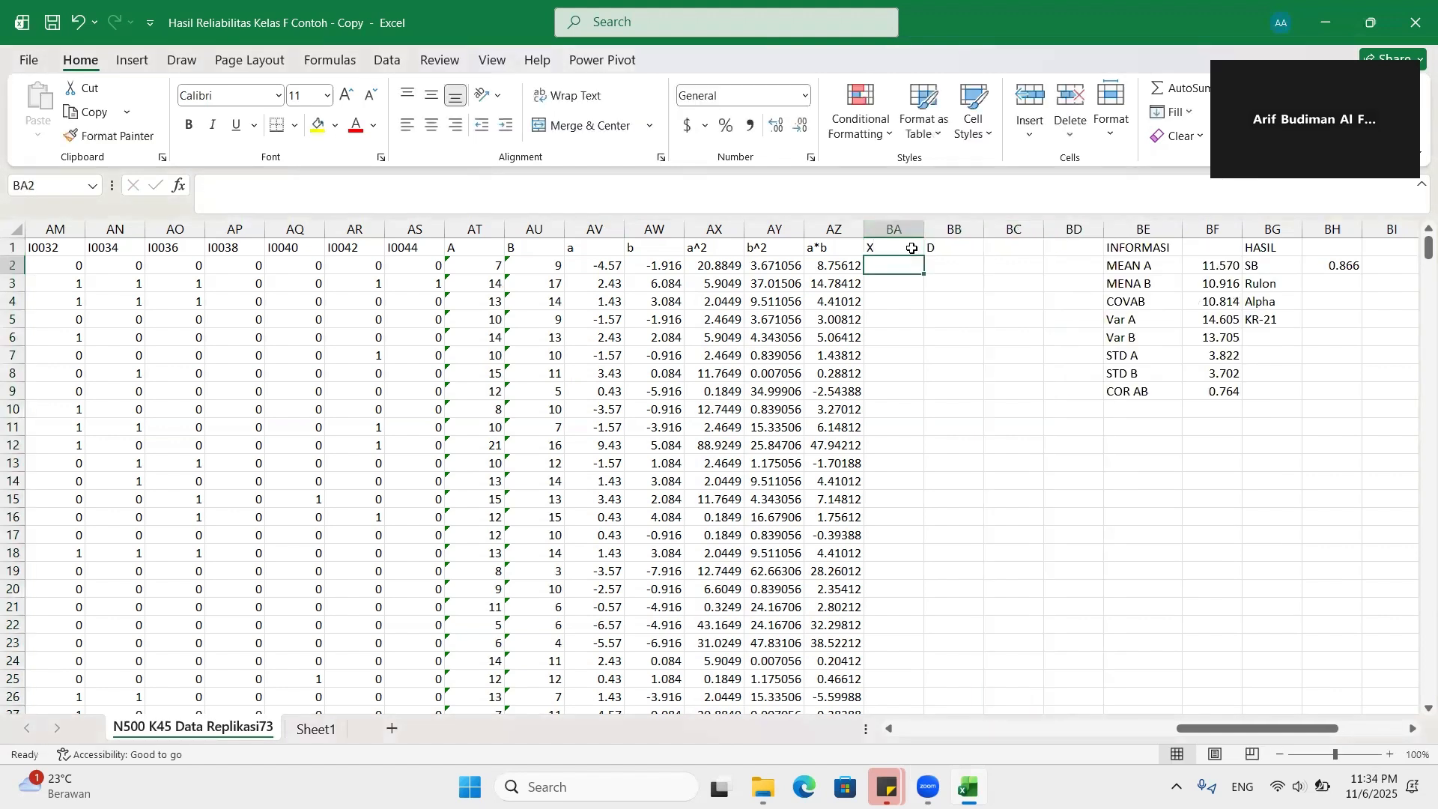
Step: Calculate X in BA2 as the sum of A and B with =SUM(AT2:AU2) and fill it down the column
type("=sum(")
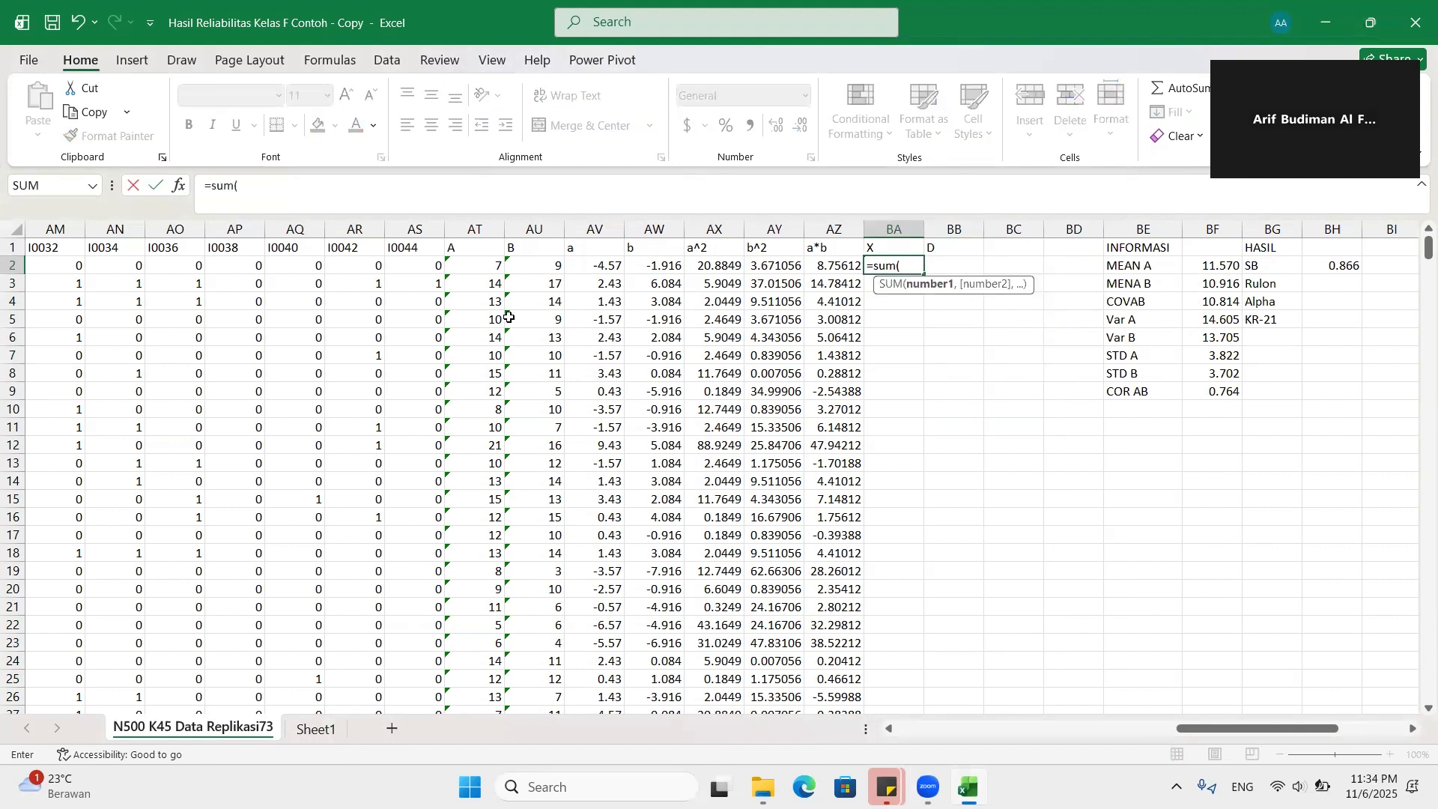
left_click_drag(468, 266, 548, 262)
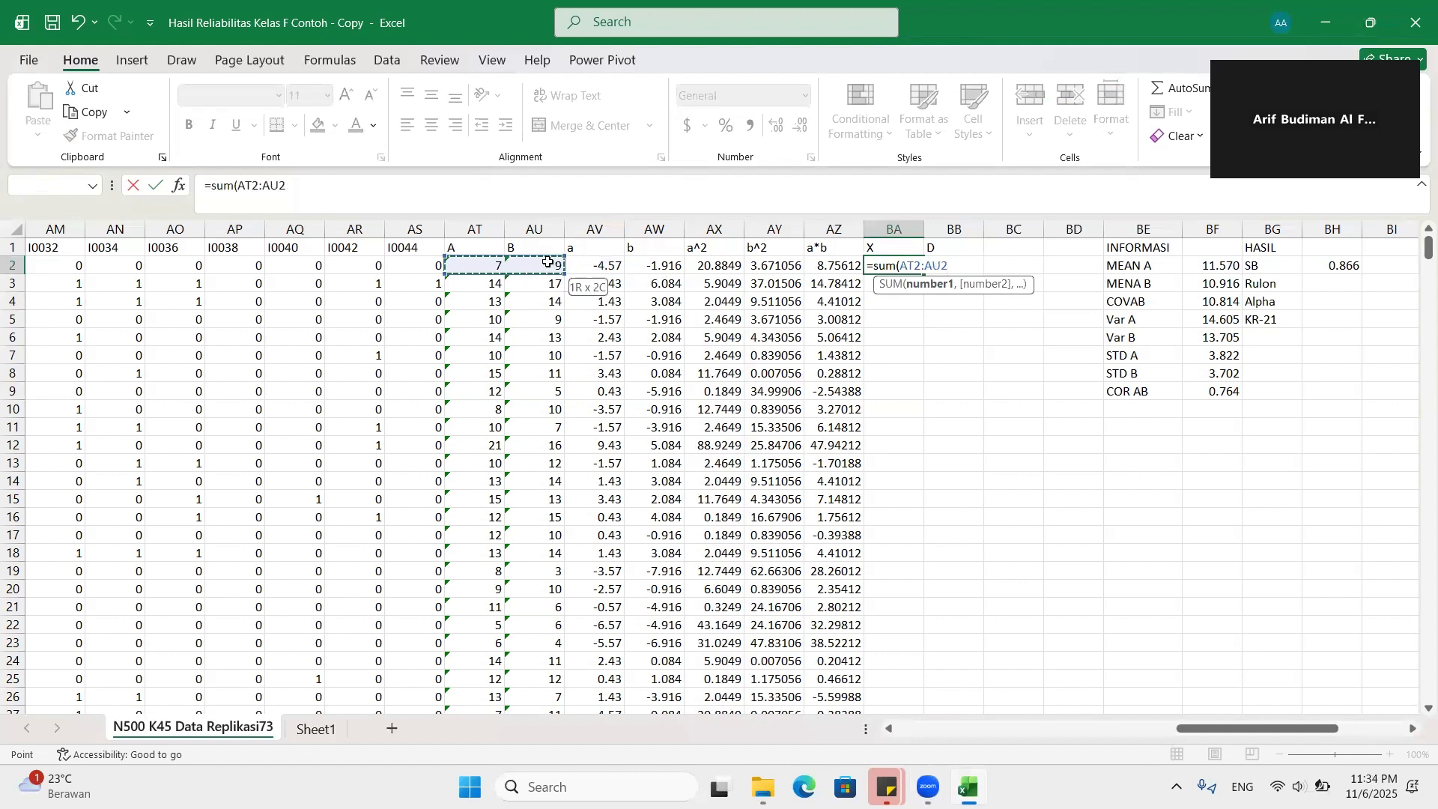
key("Return")
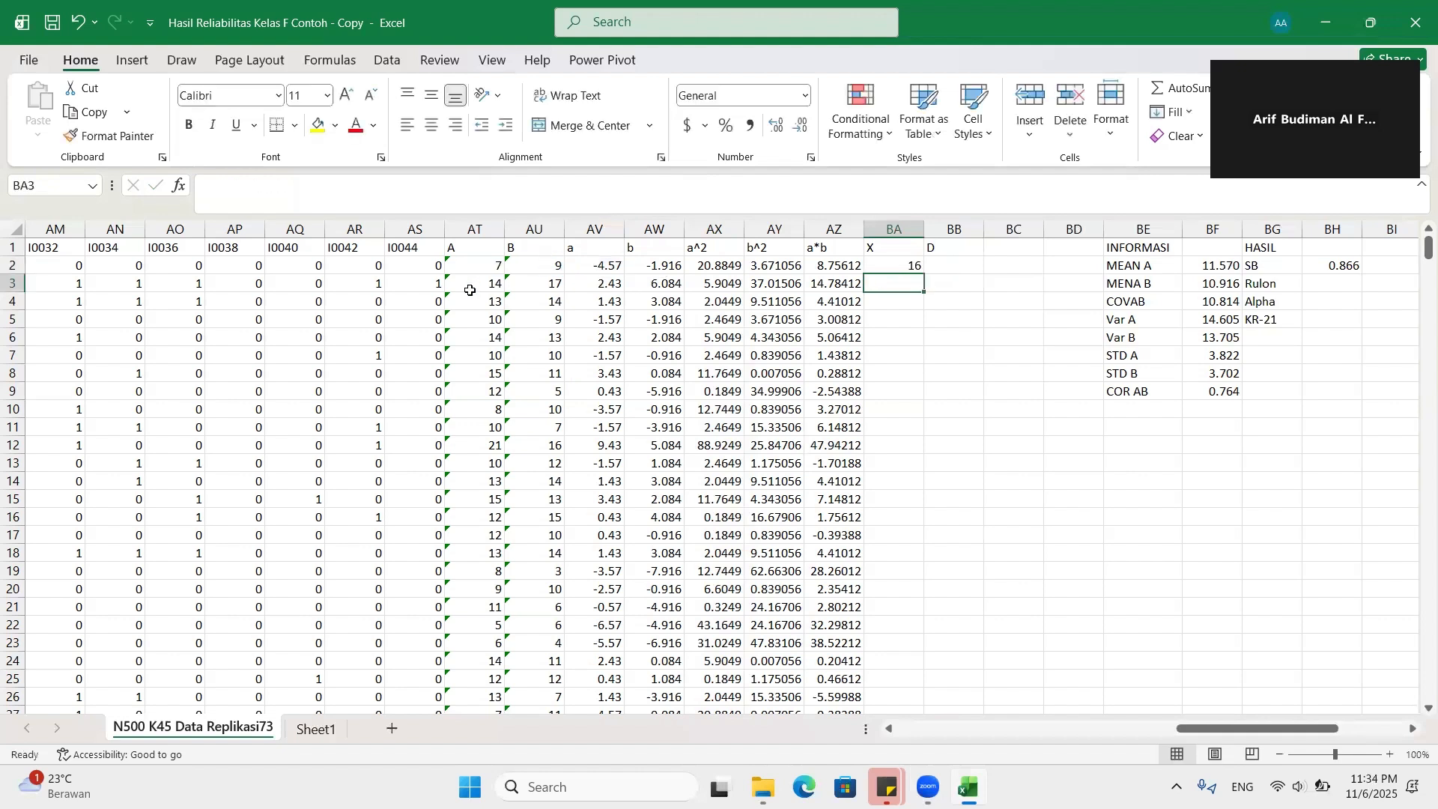
left_click(912, 264)
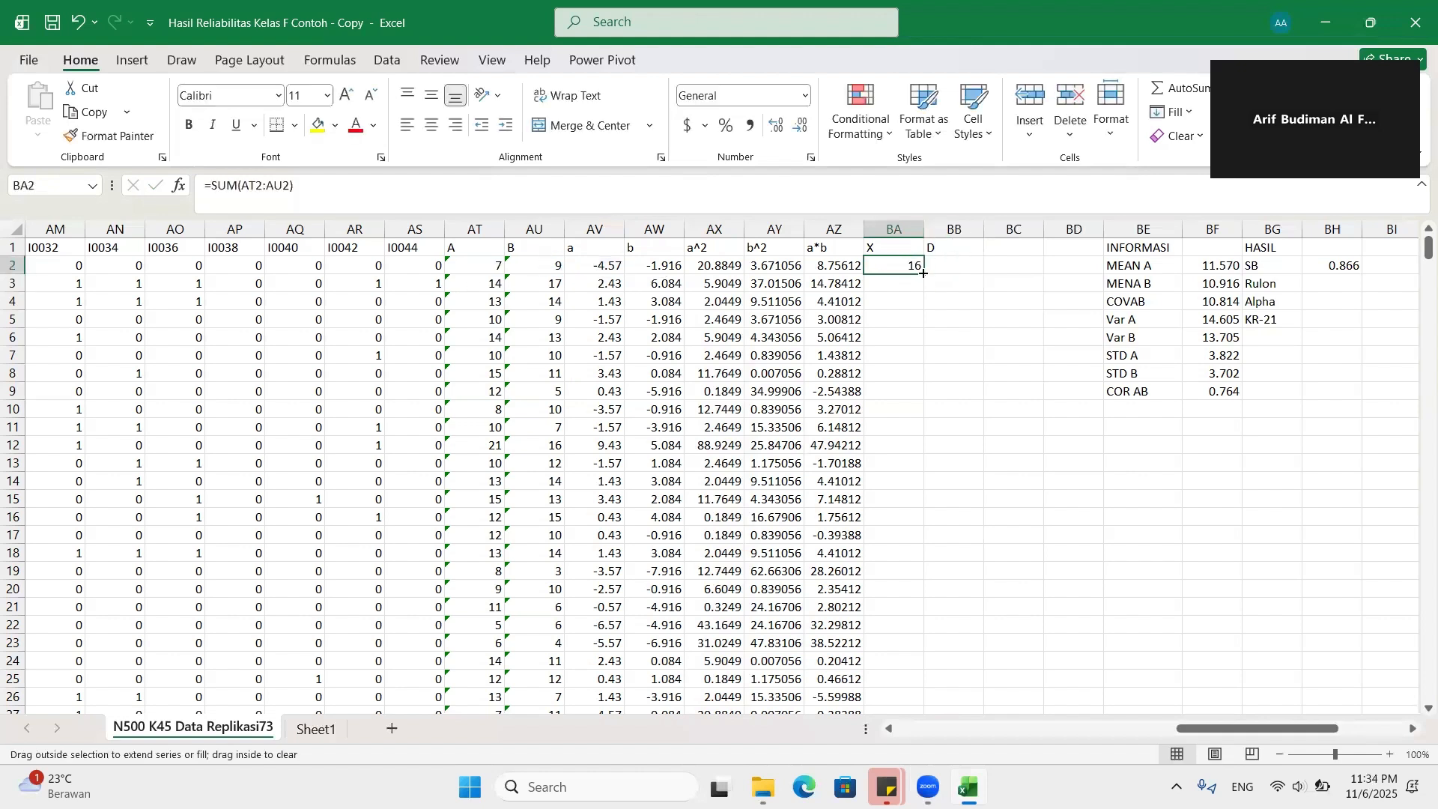
left_click_drag(923, 274, 921, 678)
Step: Clear the surplus X formulas in BA502:BA503 below the last respondent
left_click(910, 285)
key("ctrl+Down")
key("Up")
key("shift+Down")
key("Delete")
key("Up")
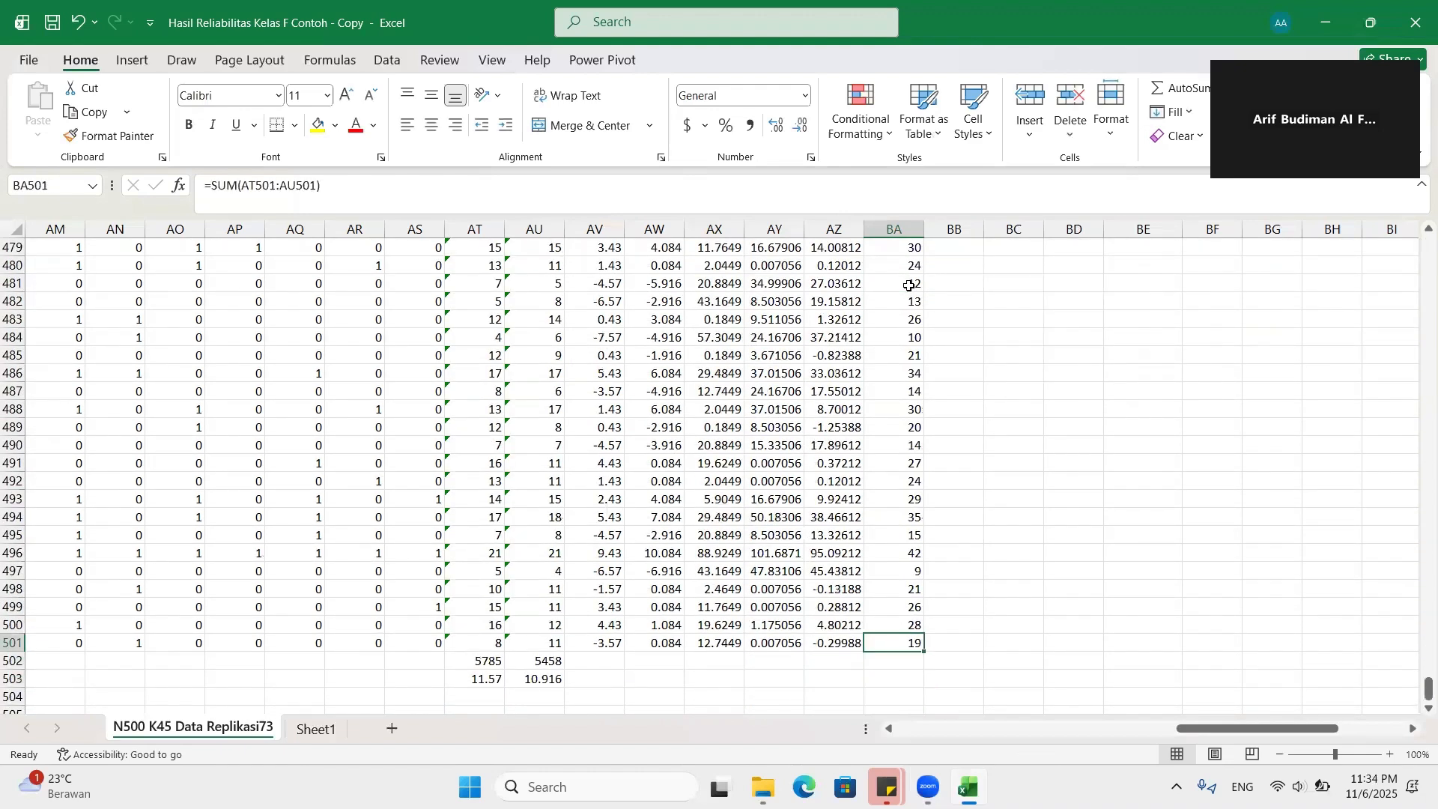
Step: Calculate D in BB2 as A minus B with =AT2-AU2 and fill it down the column
key("ctrl+Up")
key("Right")
key("Down")
type("=")
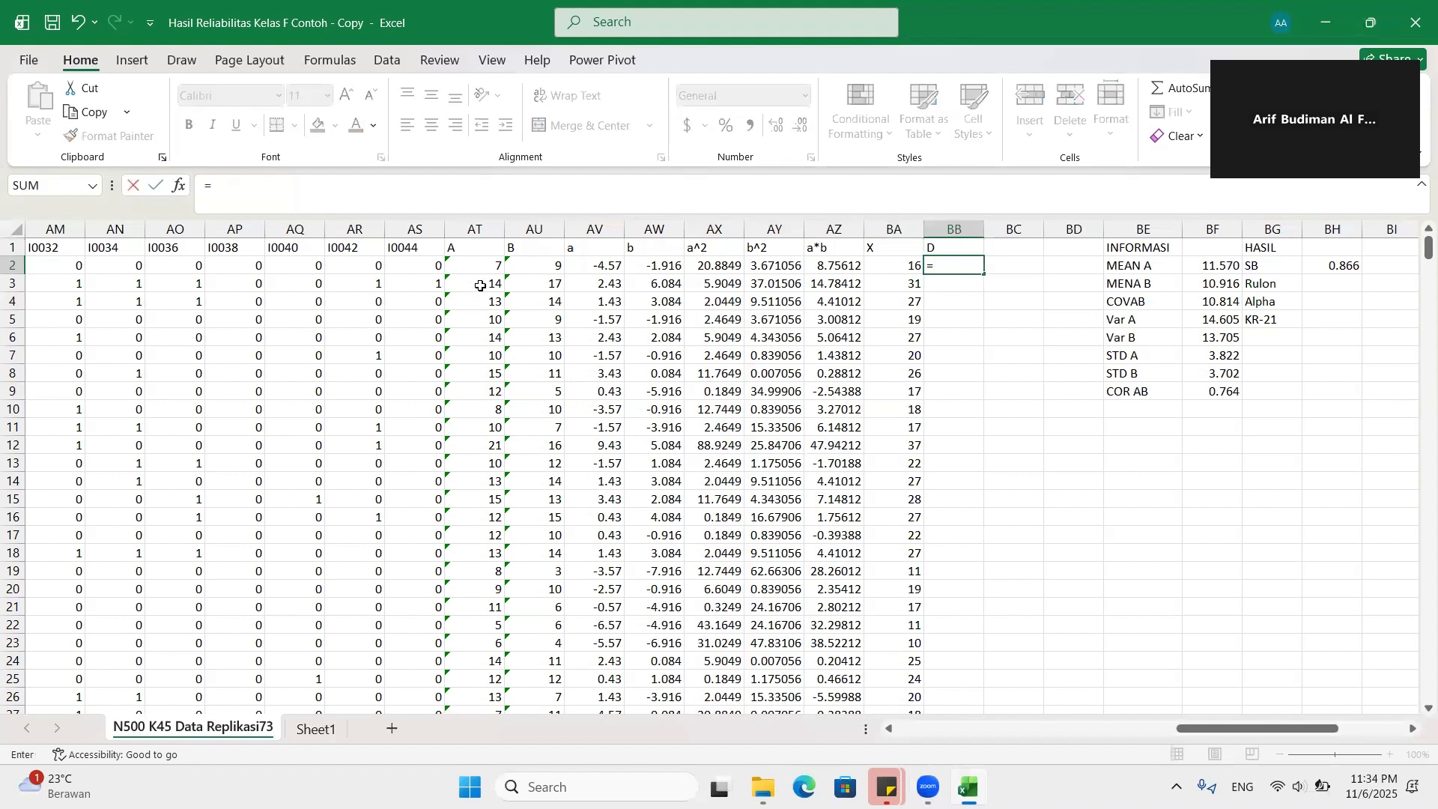
left_click(493, 266)
type("-")
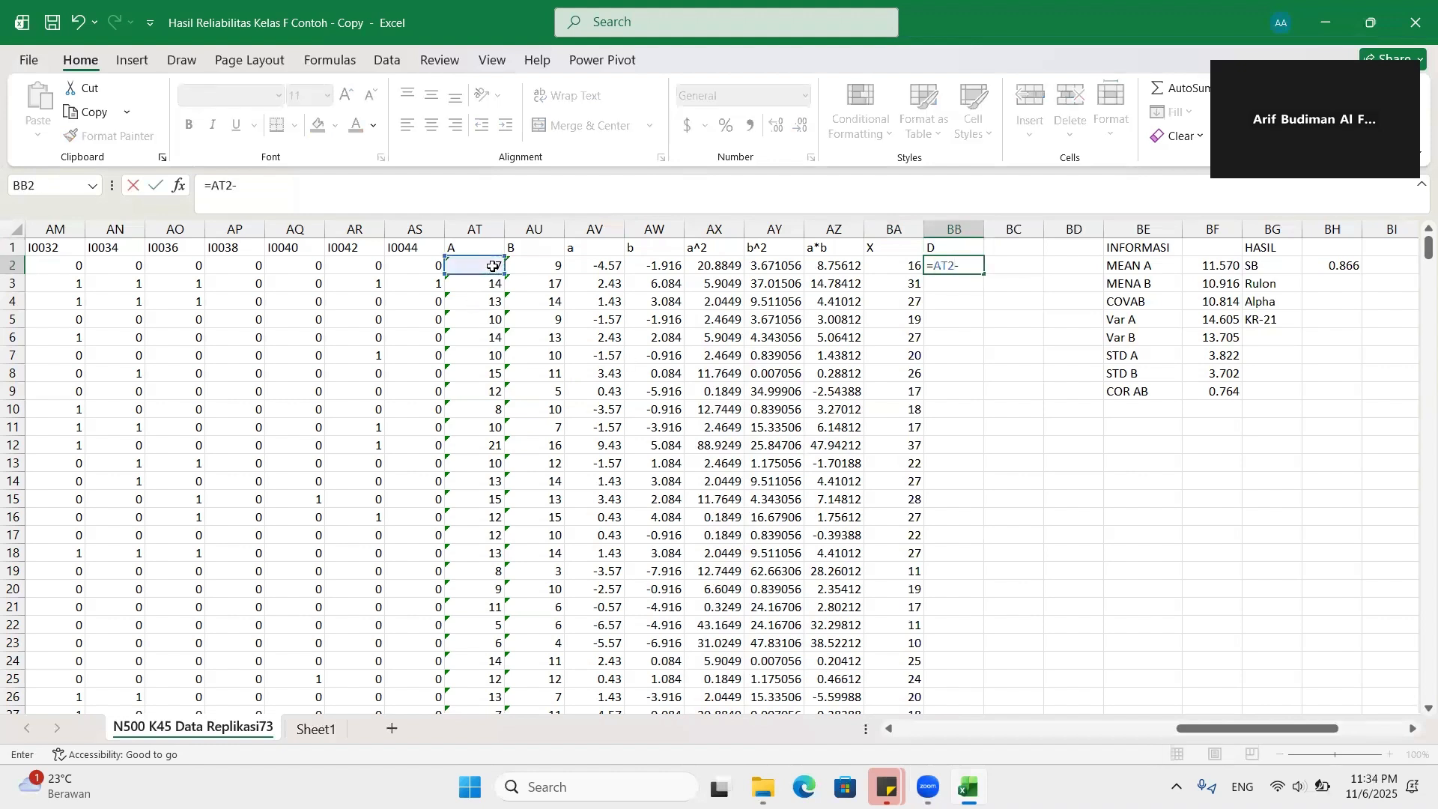
left_click(533, 267)
key("Return")
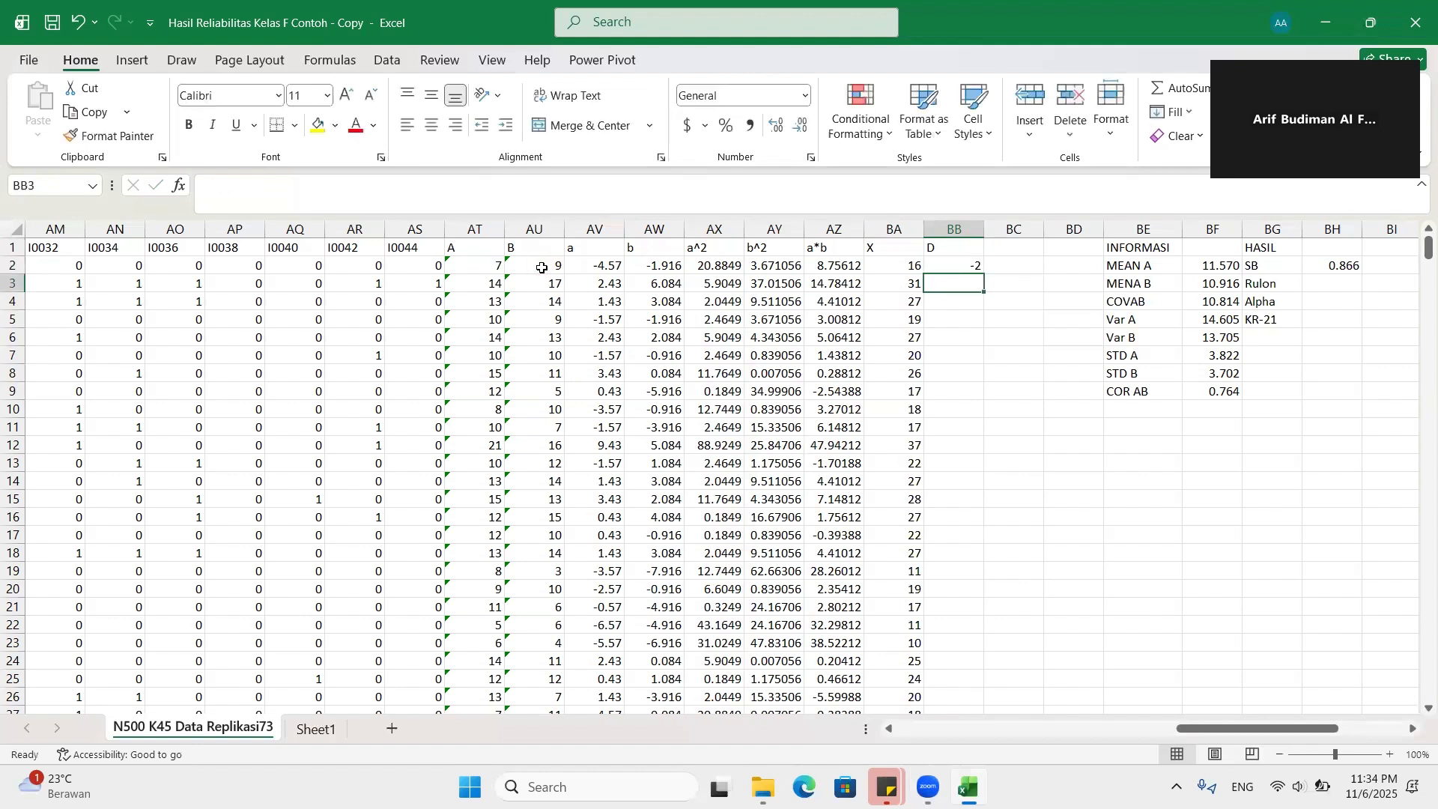
left_click(959, 266)
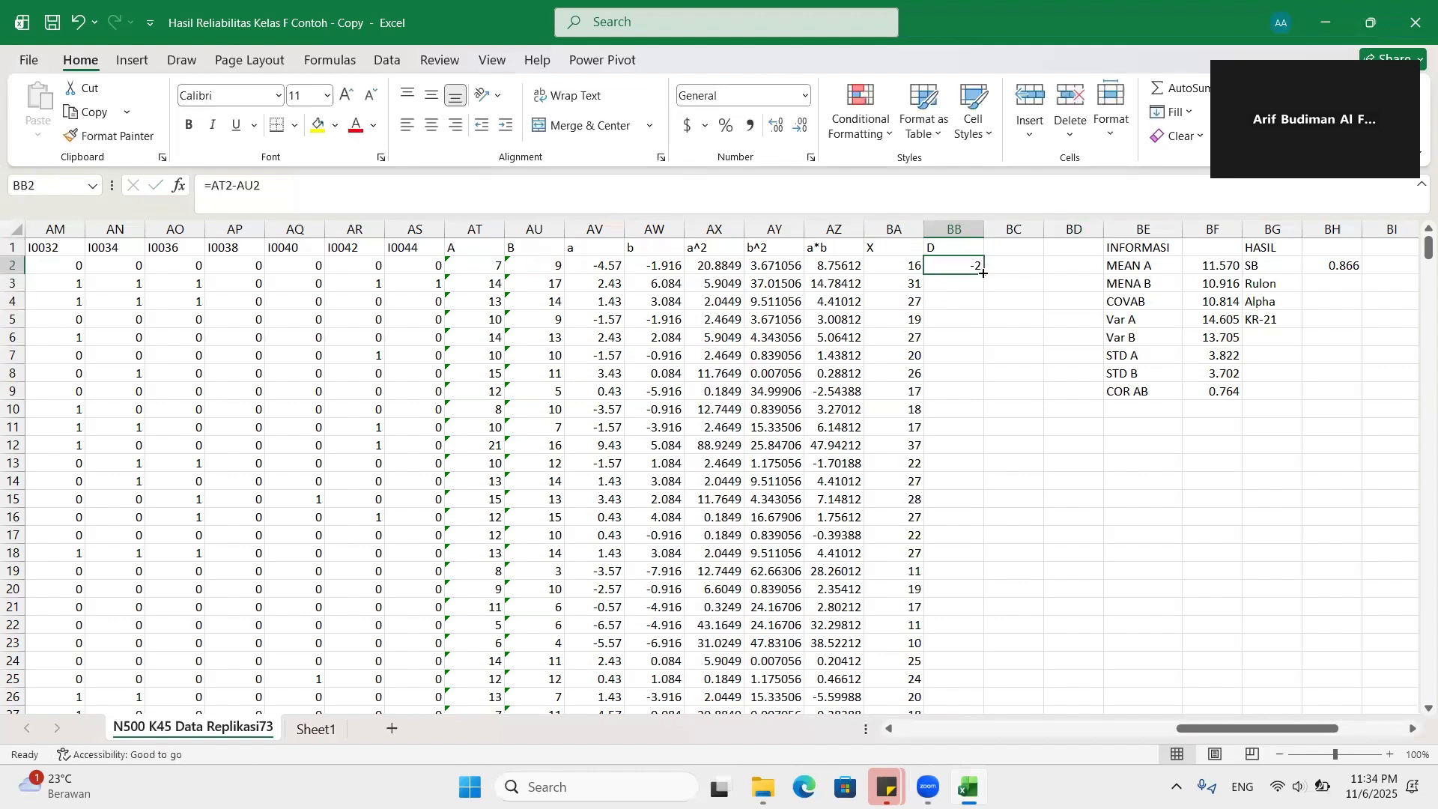
double_click(983, 273)
Step: Clear the surplus D formulas in BB502:BB503 below the last respondent
key("ctrl+Down")
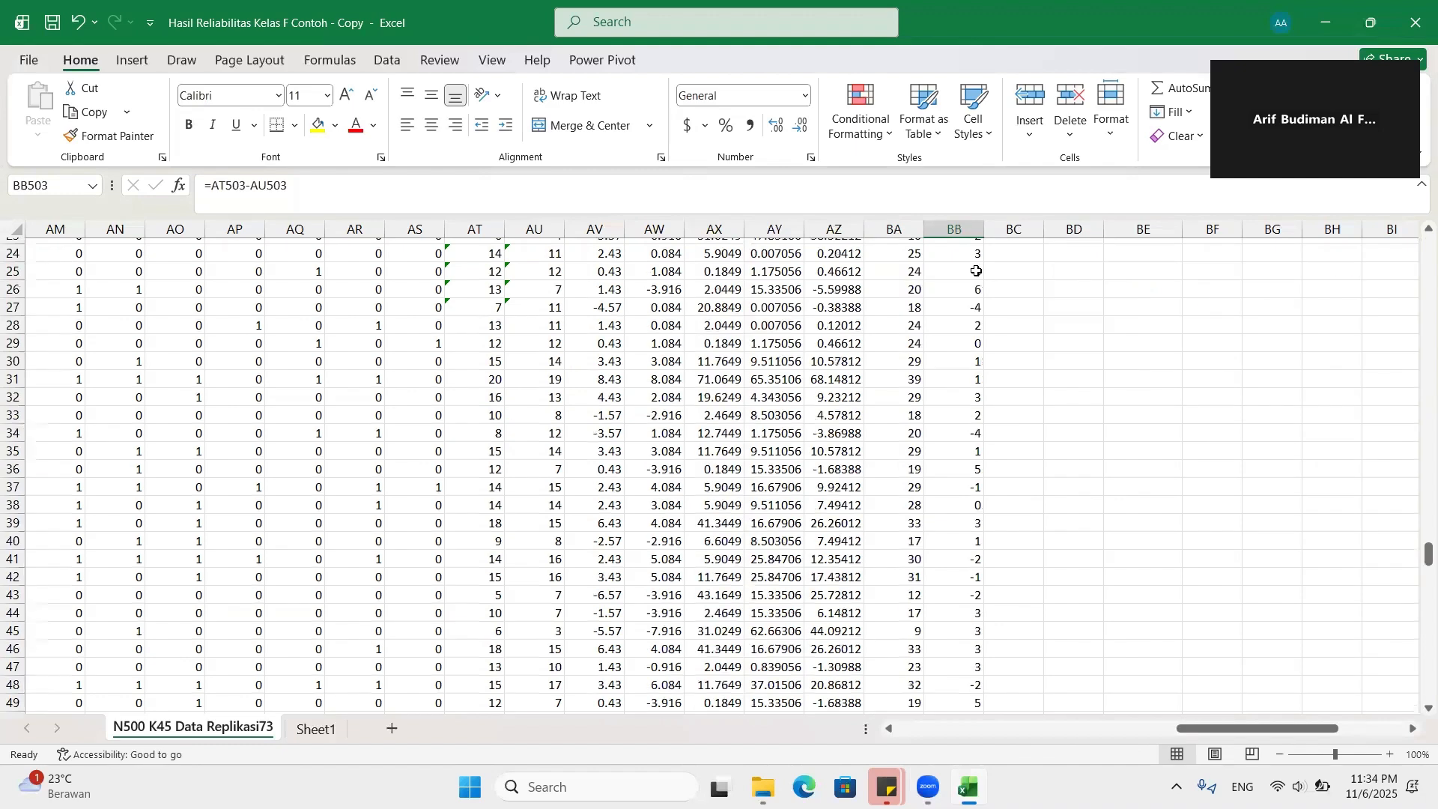
key("Up")
key("shift+Down")
key("Delete")
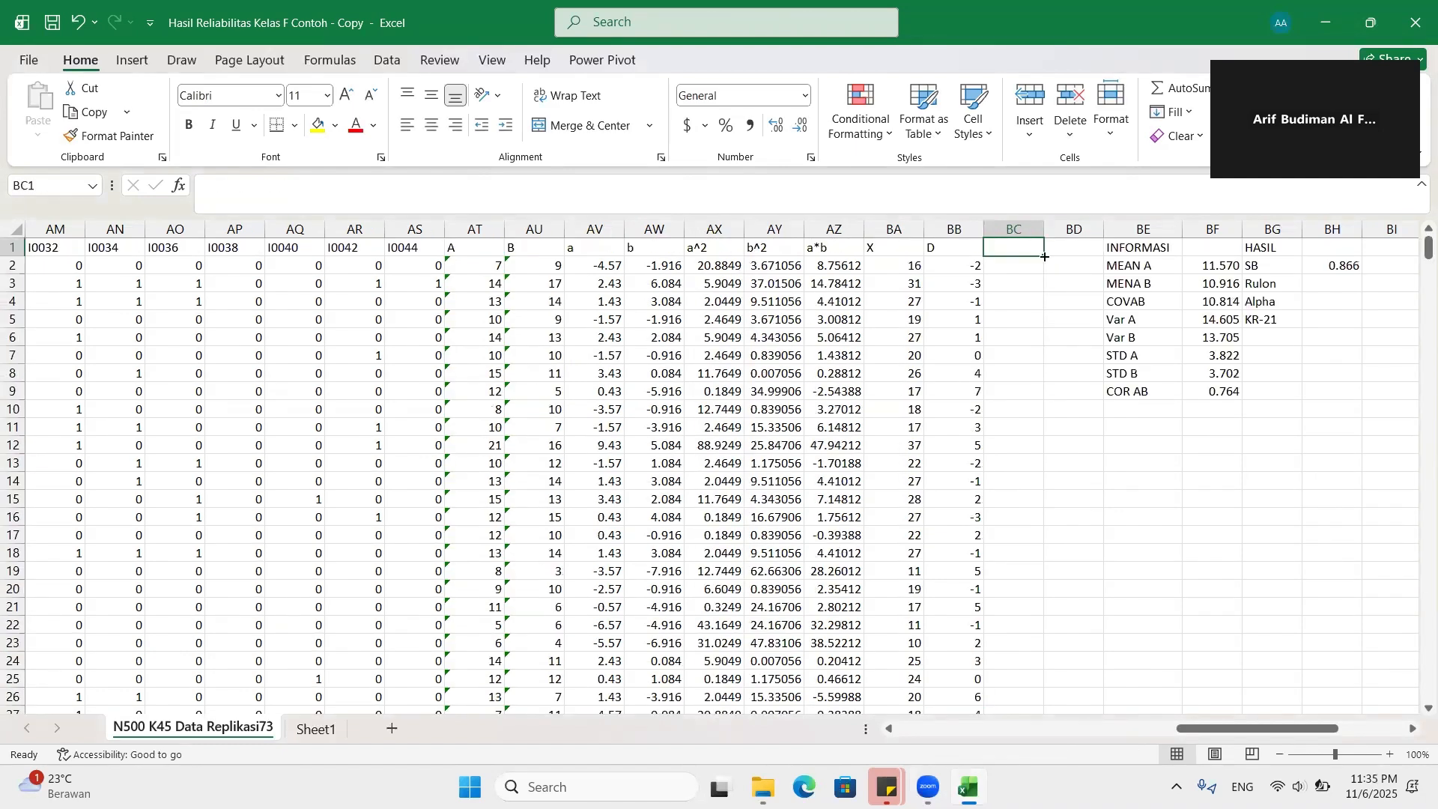
Step: Insert three more blank columns between the D column and the INFORMASI block
left_click(1122, 227)
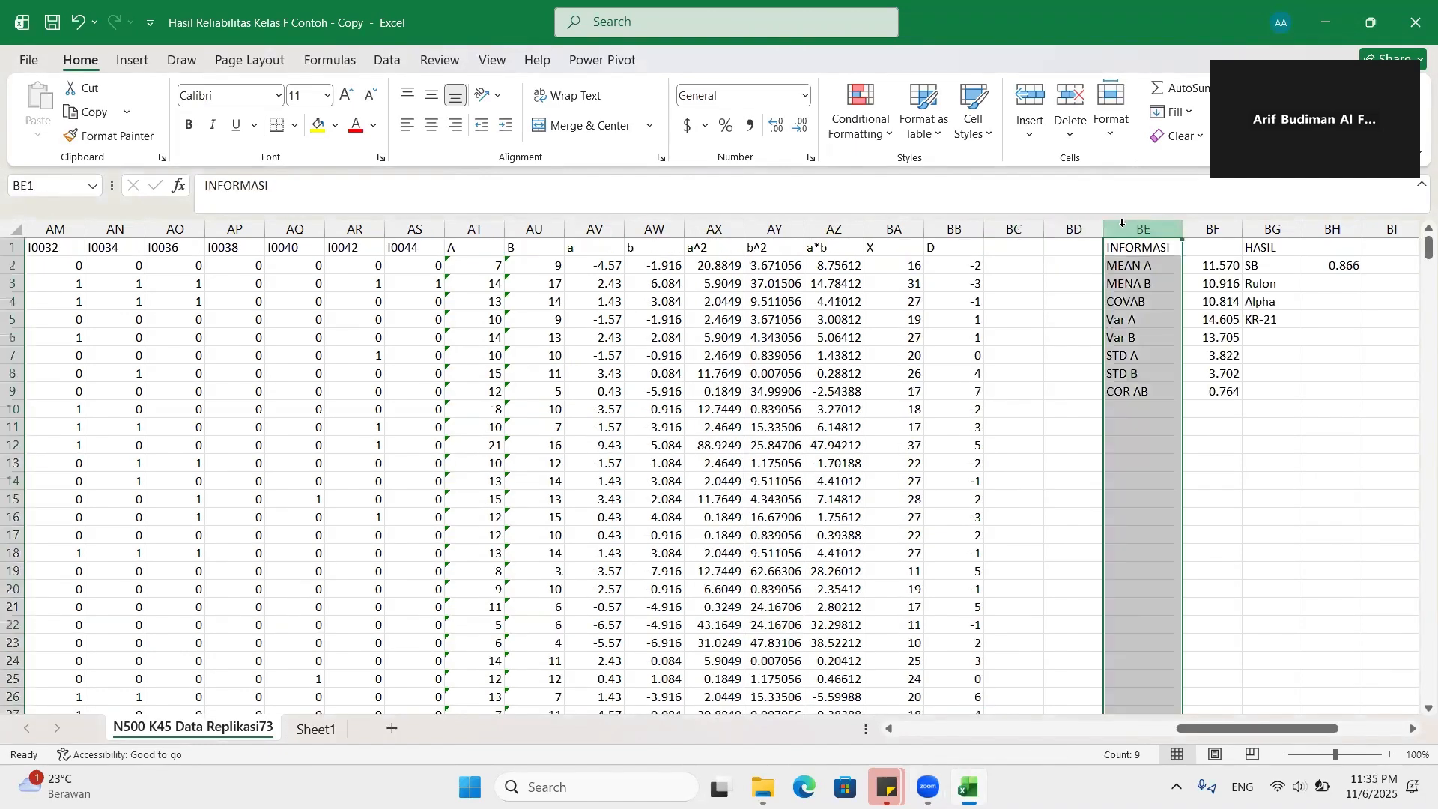
right_click(1121, 227)
left_click(1190, 417)
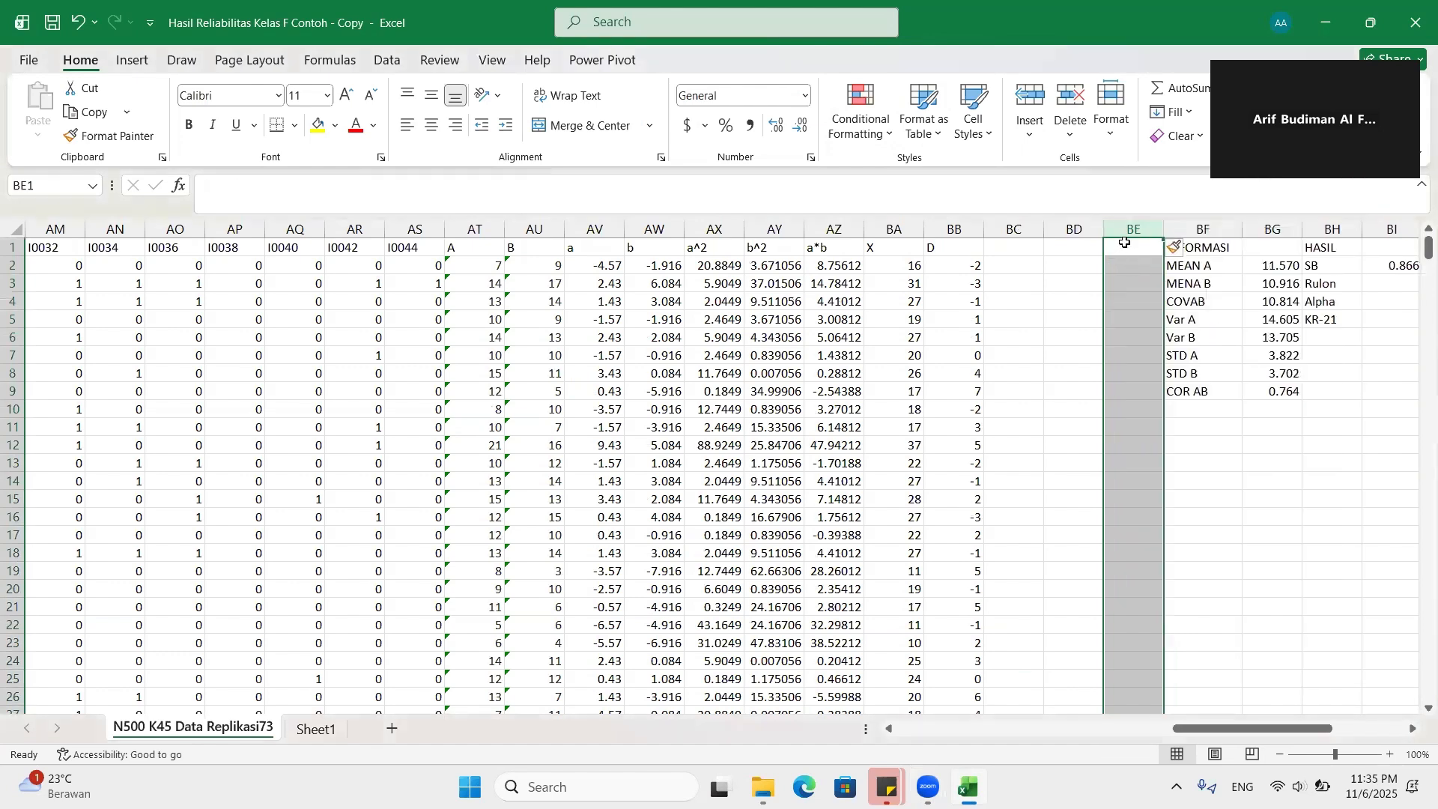
right_click(1147, 234)
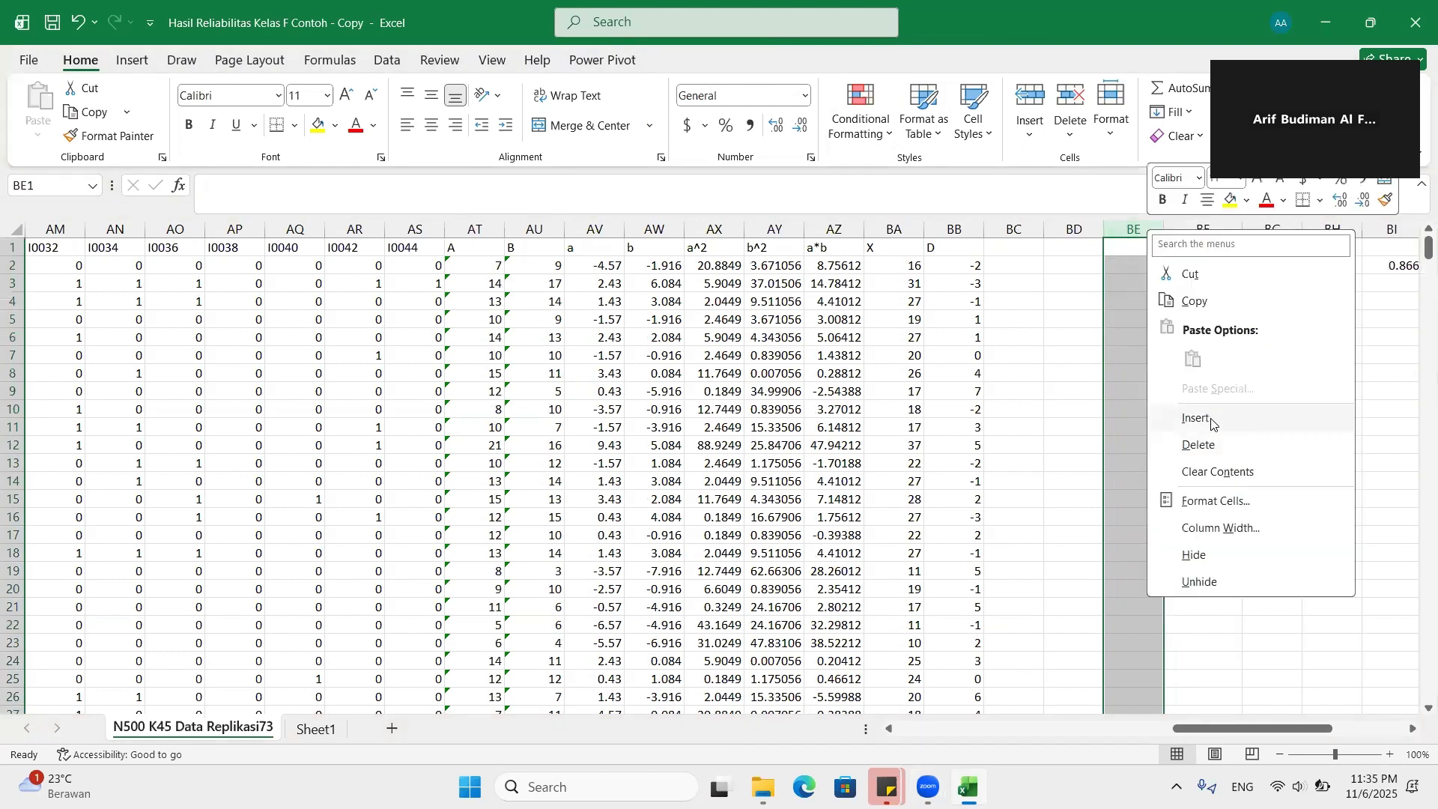
left_click(1191, 418)
left_click(1177, 229)
right_click(1187, 229)
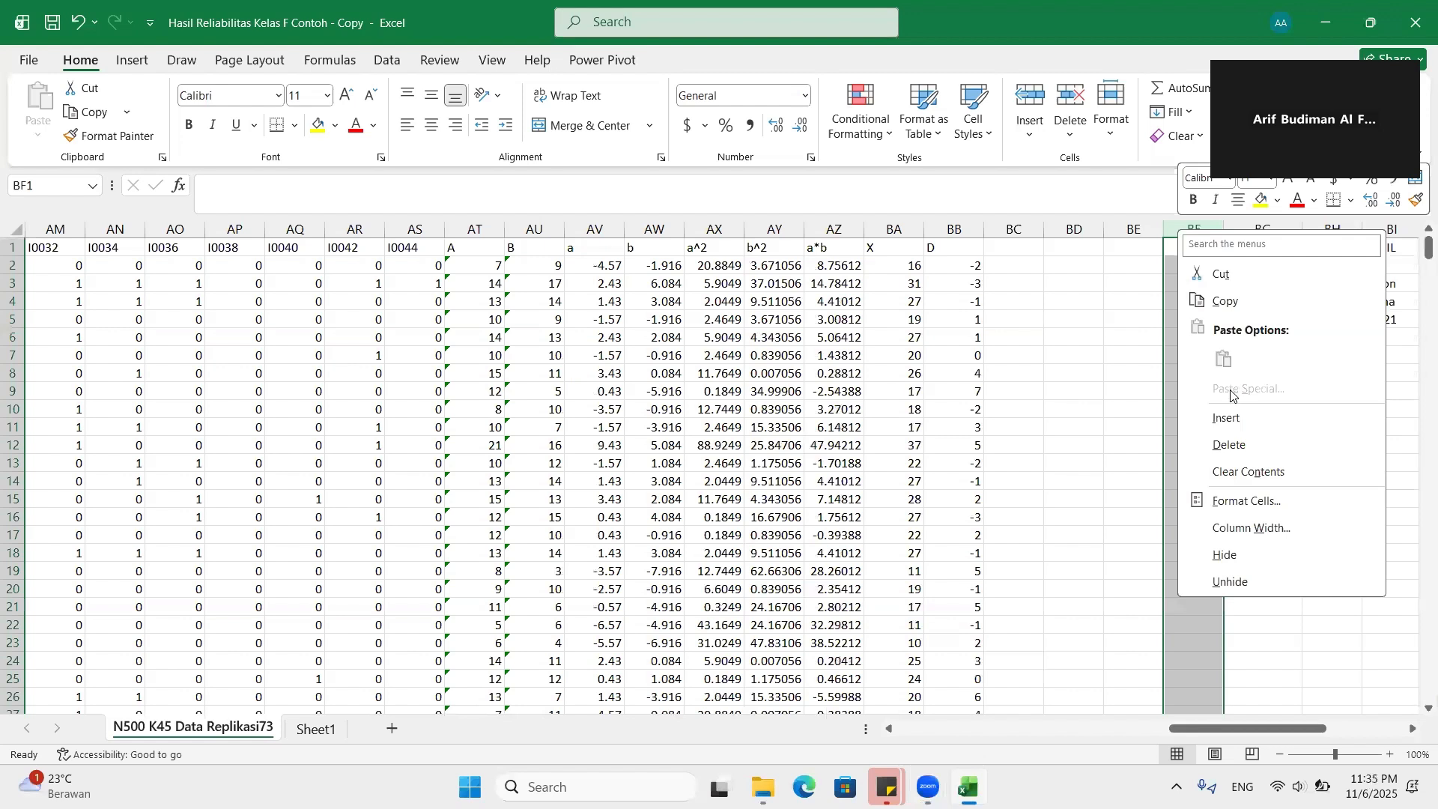
left_click(1232, 412)
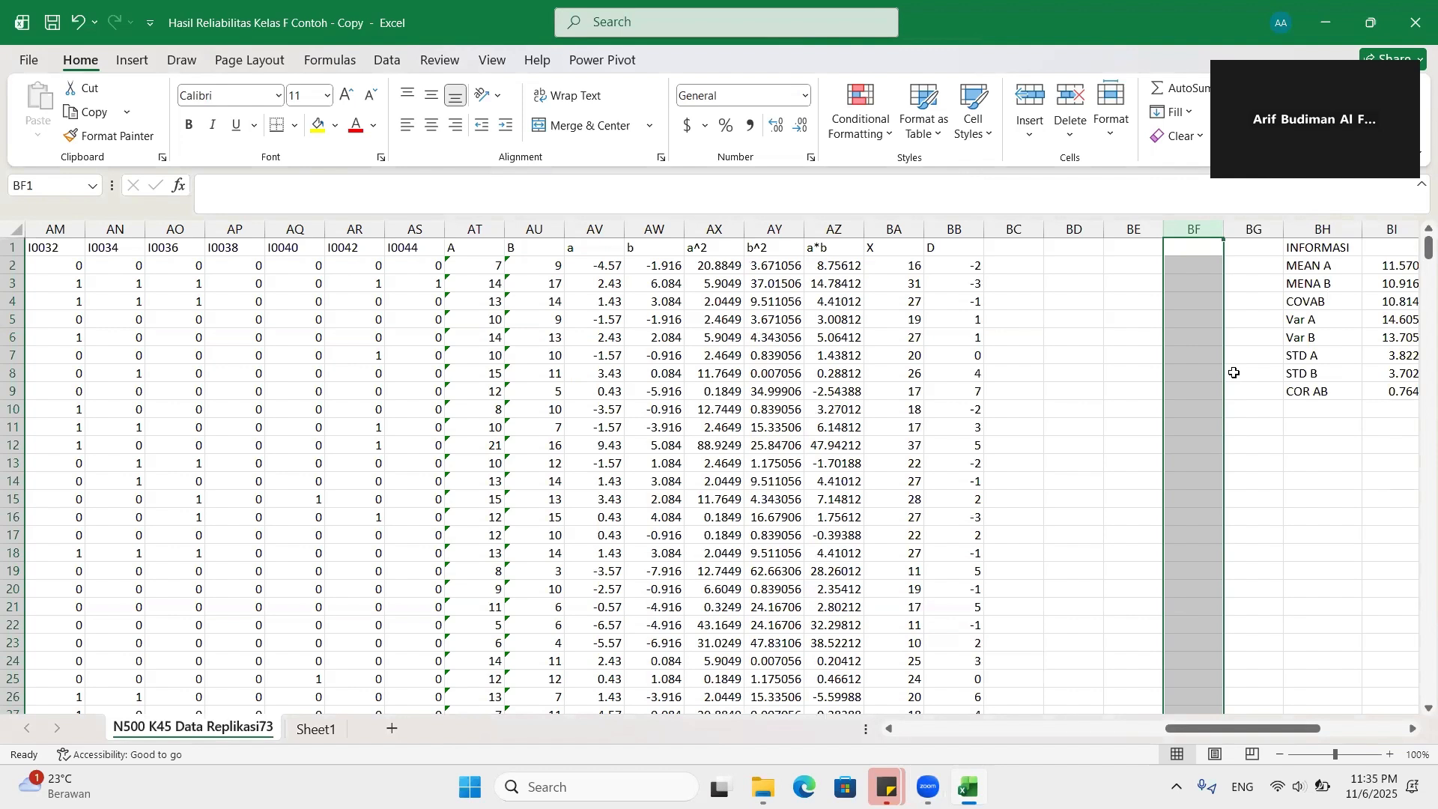
Step: Enter the column headings x in BC1 and d in BD1
left_click(1013, 252)
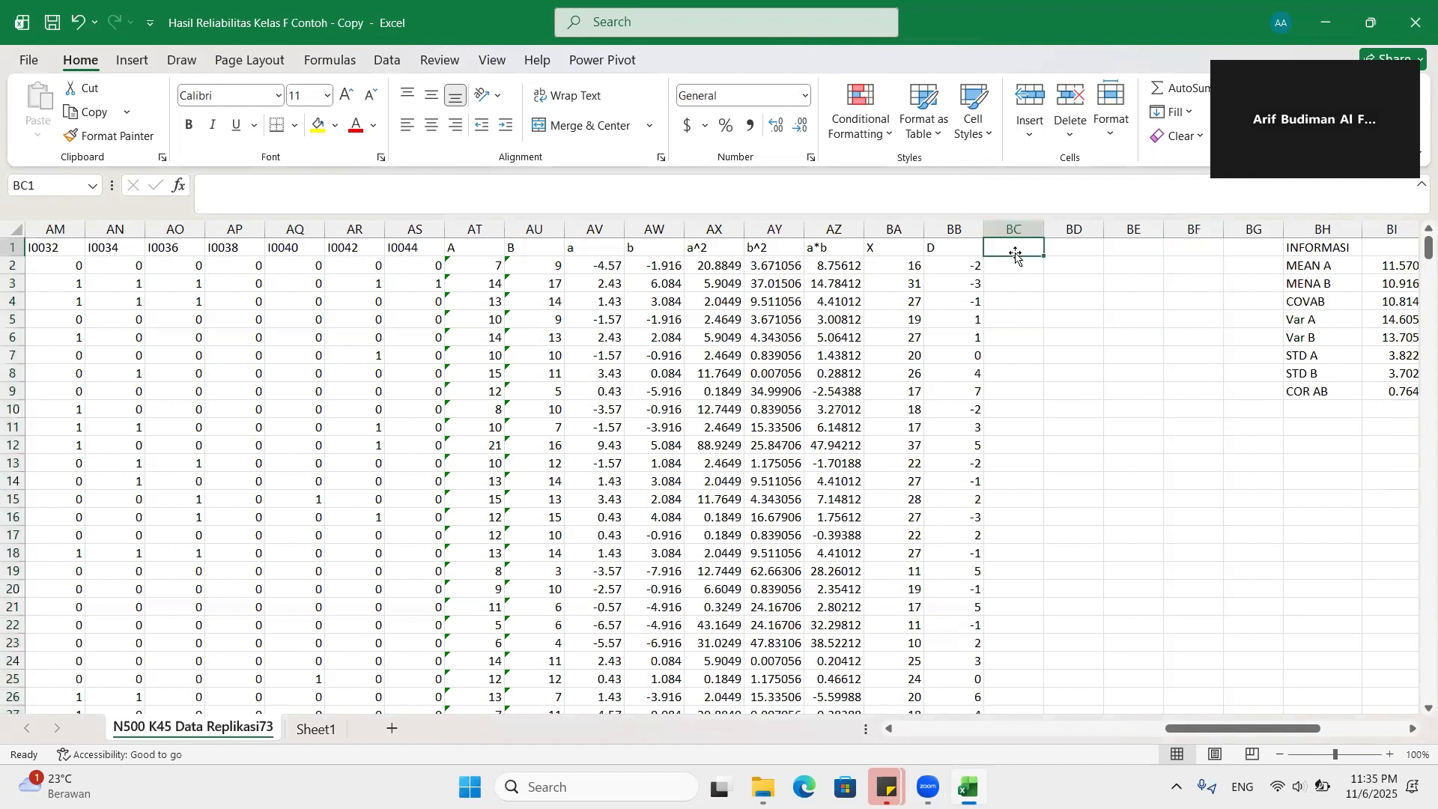
type("x")
key("Tab")
type("d")
key("Return")
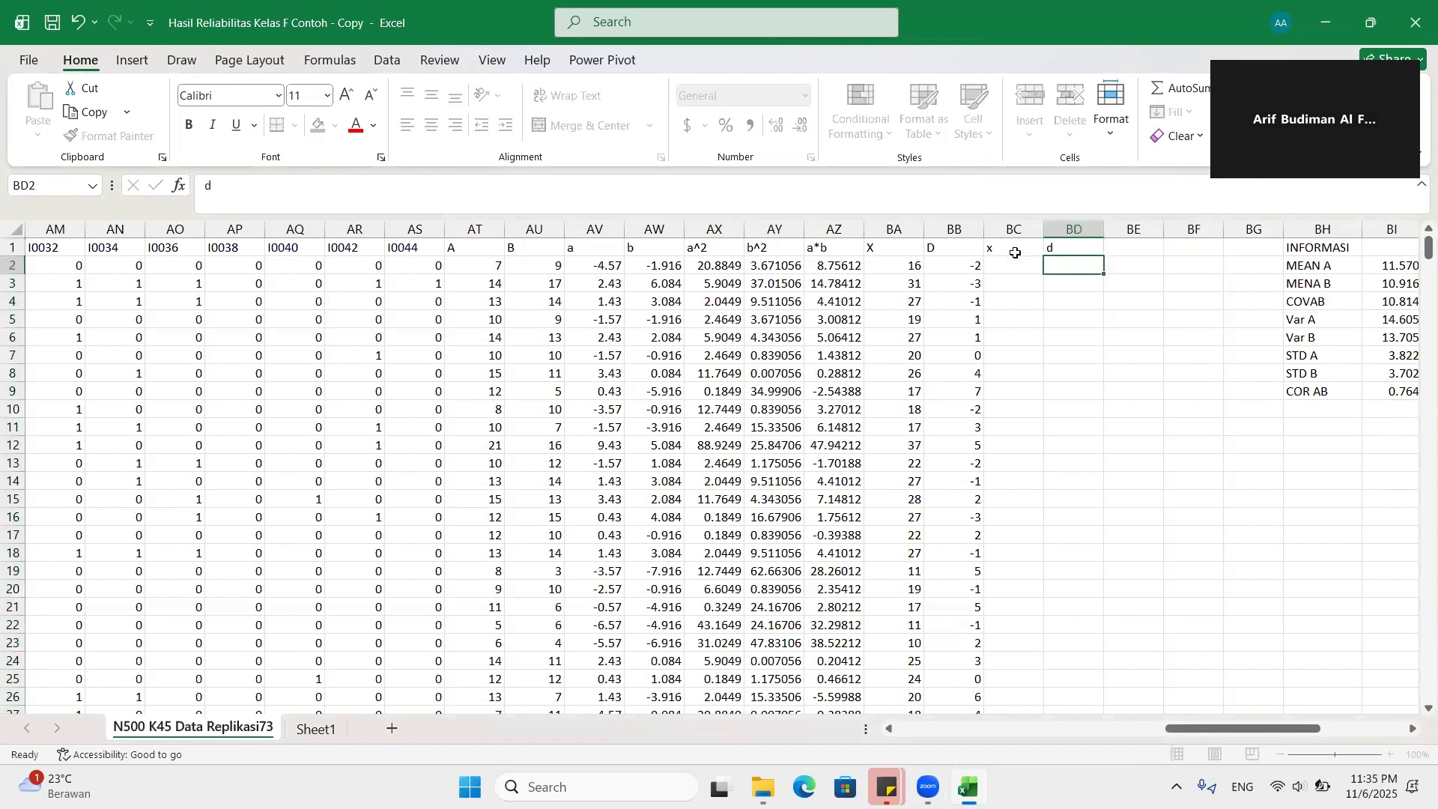
Step: Total X in BA502 with =SUM(BA2:BA501) and copy the formula across to BB502 for D
key("Left")
key("Left")
key("ctrl+Down")
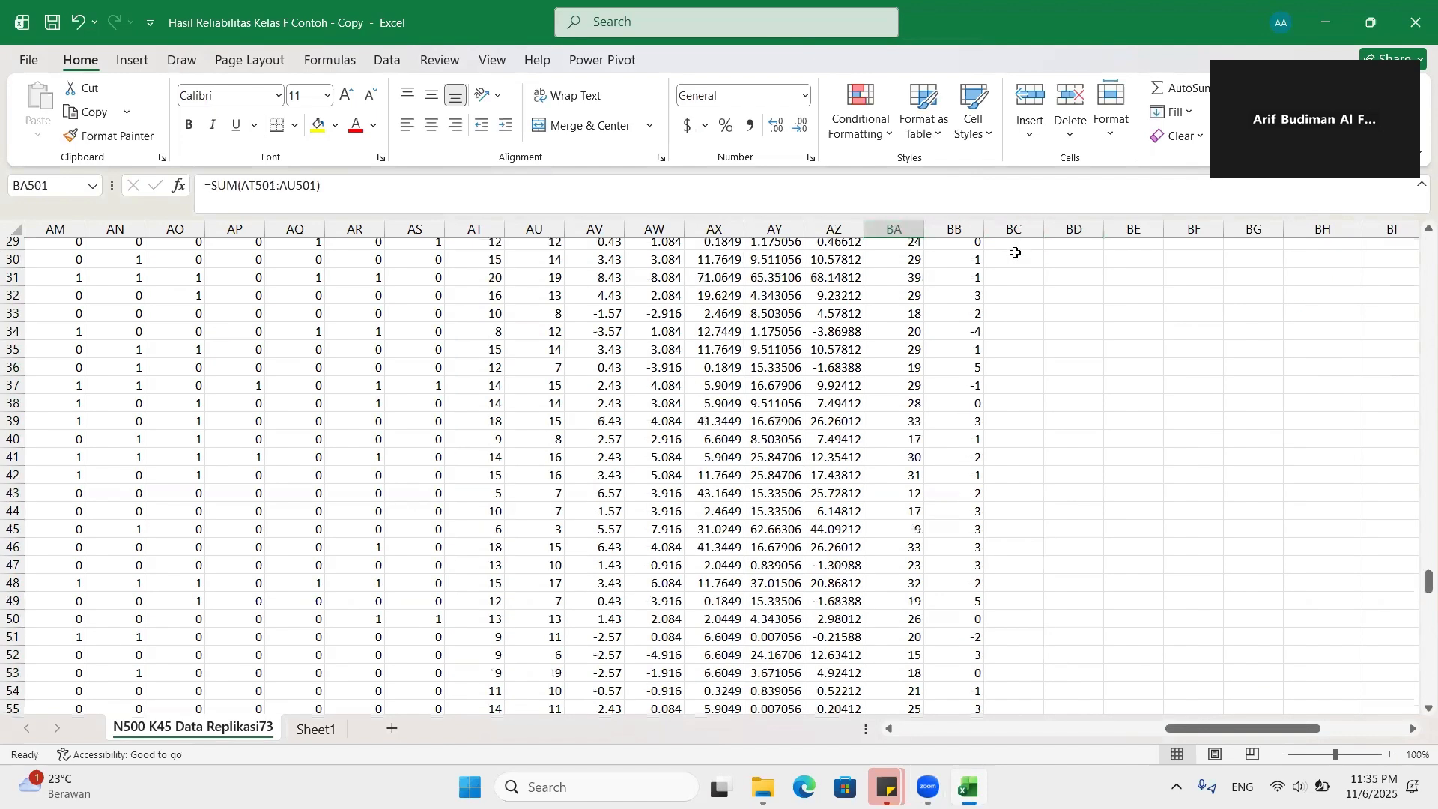
key("Down")
type("=sum(")
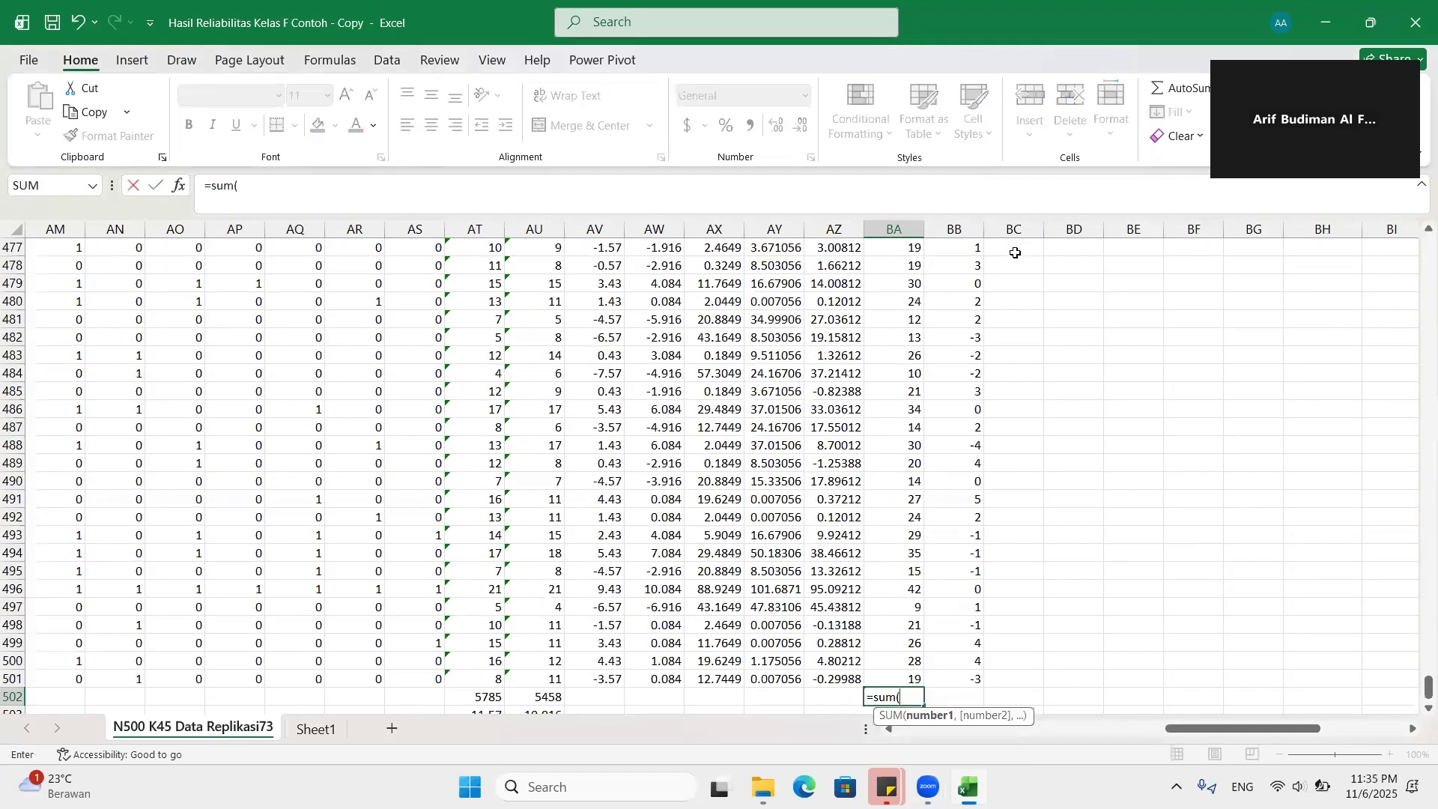
type("BA2:BA")
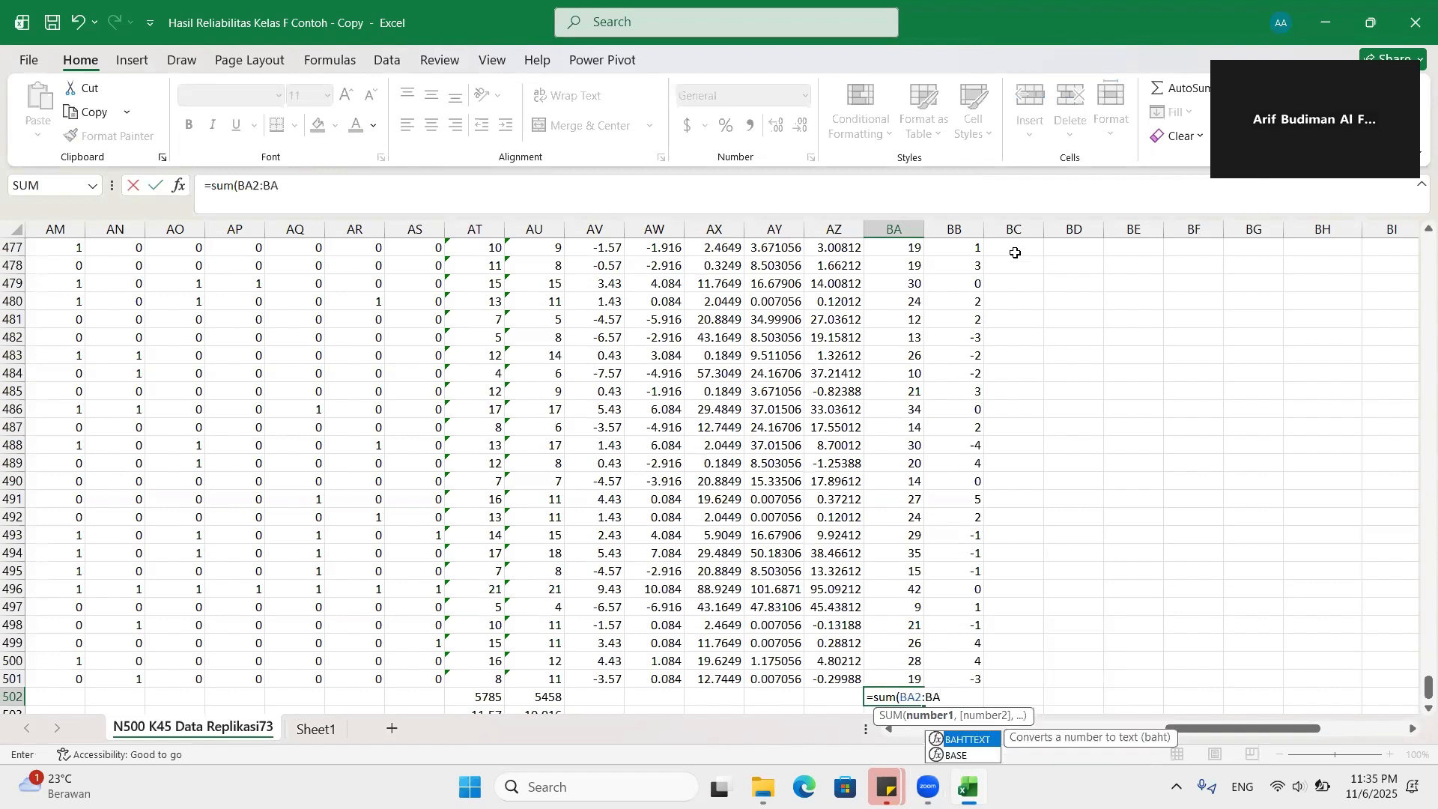
type("501")
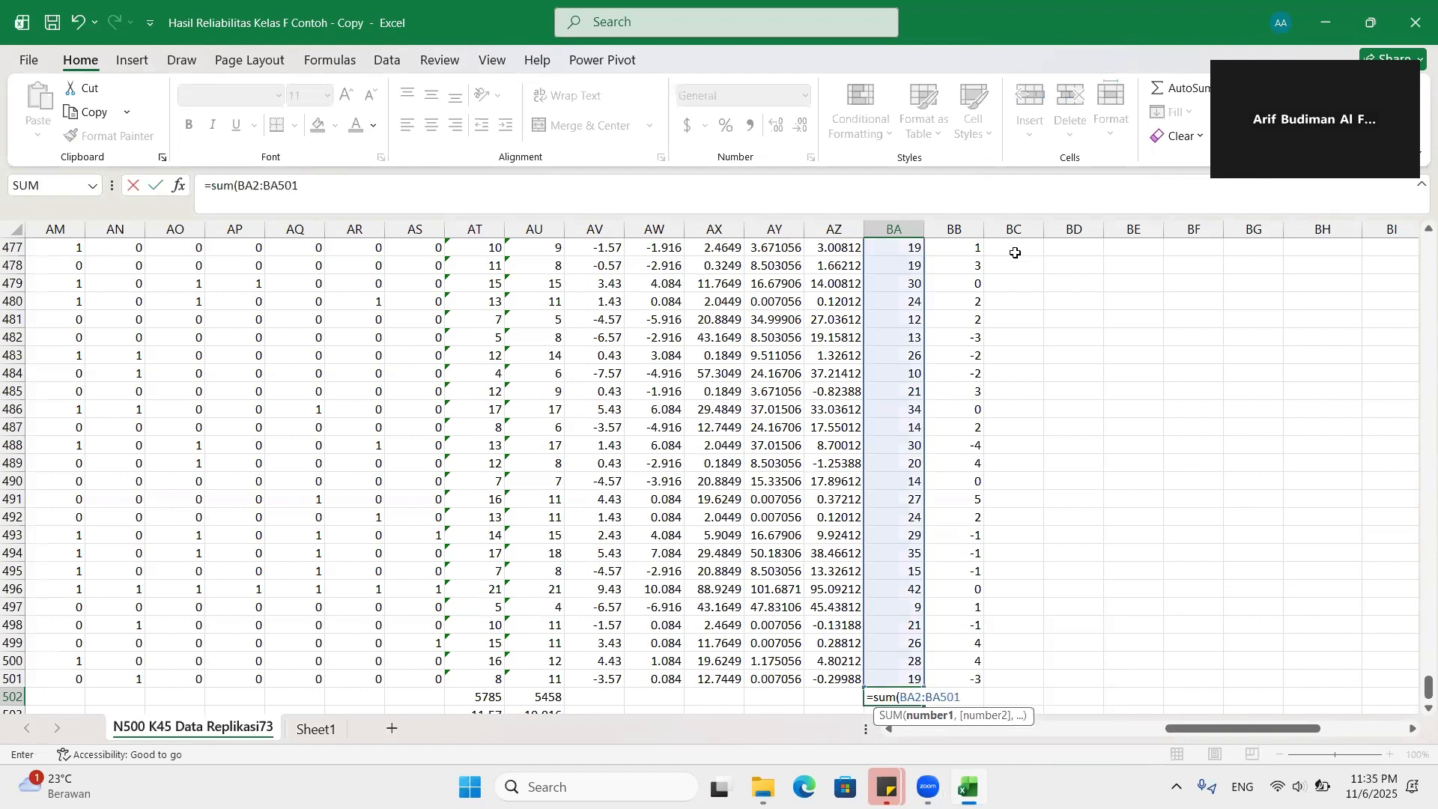
key("Return")
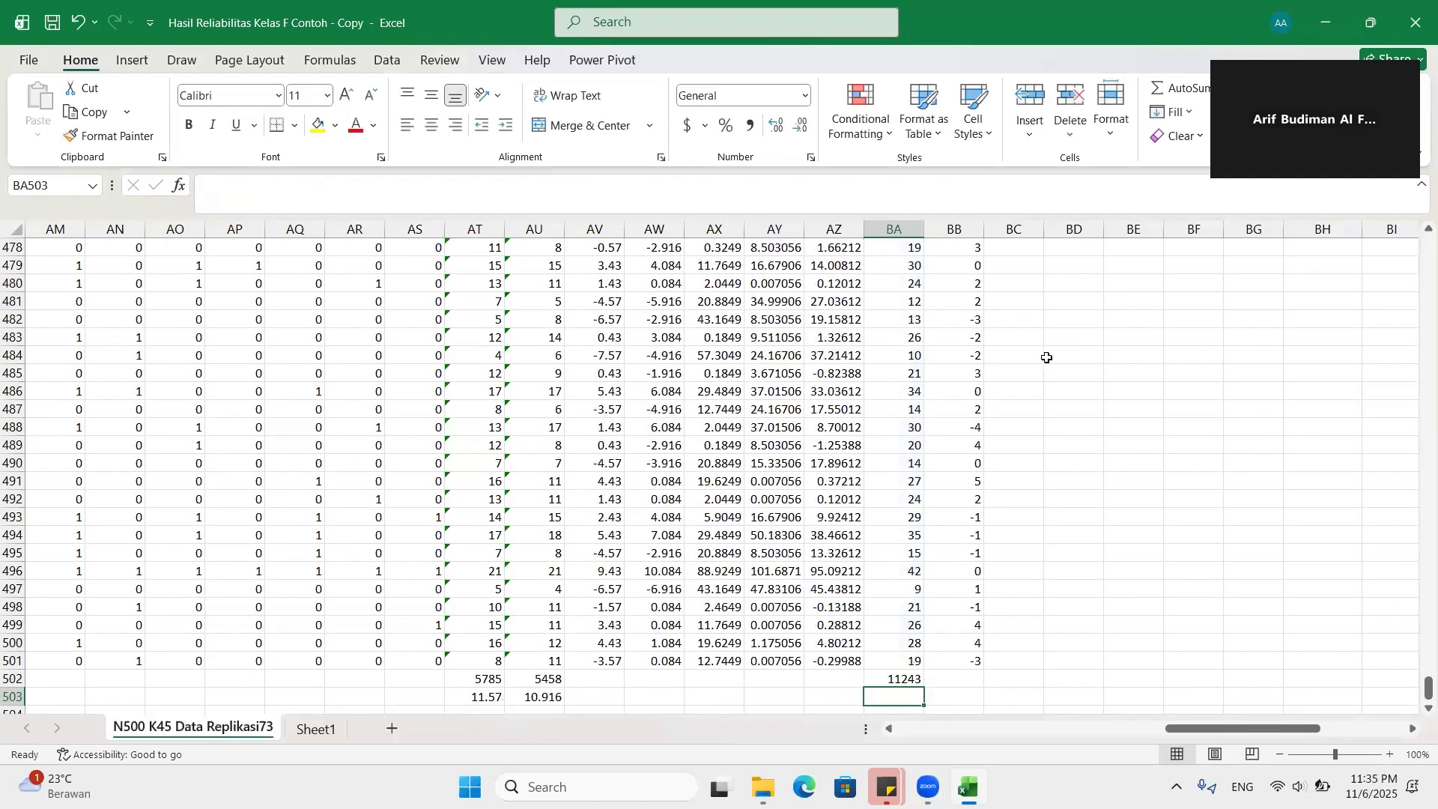
left_click(899, 681)
left_click_drag(924, 687, 968, 678)
Step: Compute the mean of X in BA503 with =BA502/500 and copy the formula across to BB503 for D
left_click(913, 699)
type("=")
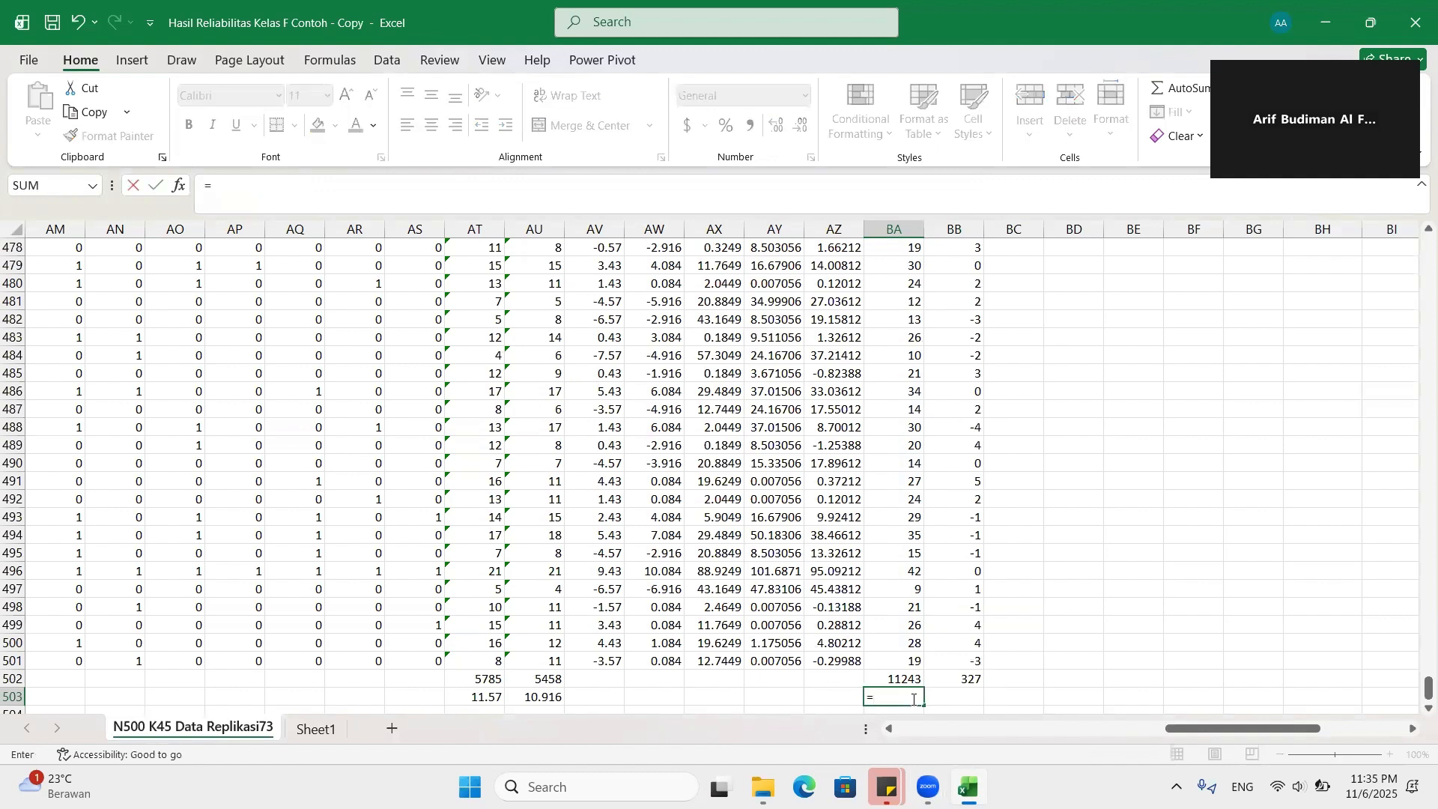
left_click(911, 681)
type("/500")
key("Return")
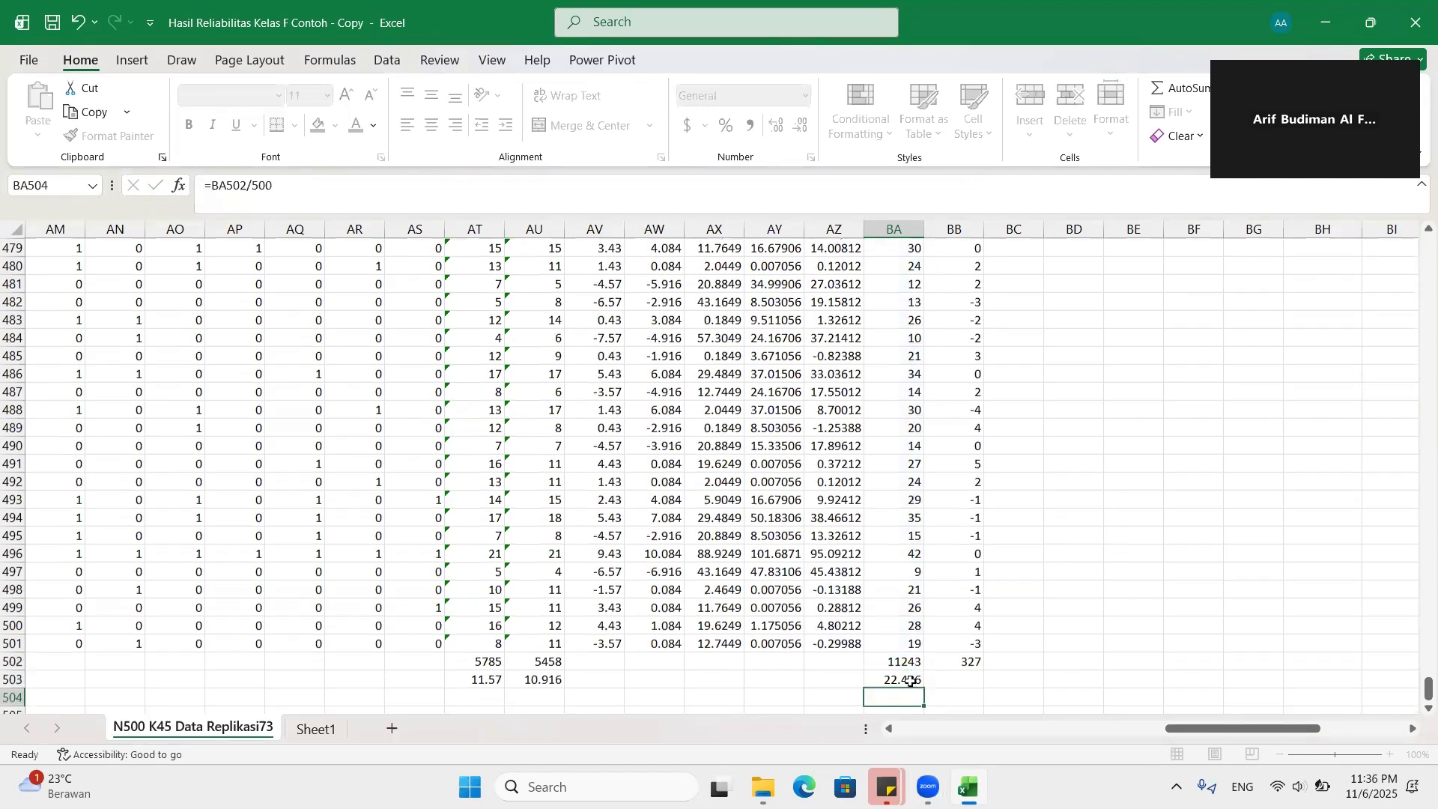
left_click(910, 681)
left_click_drag(923, 689, 960, 678)
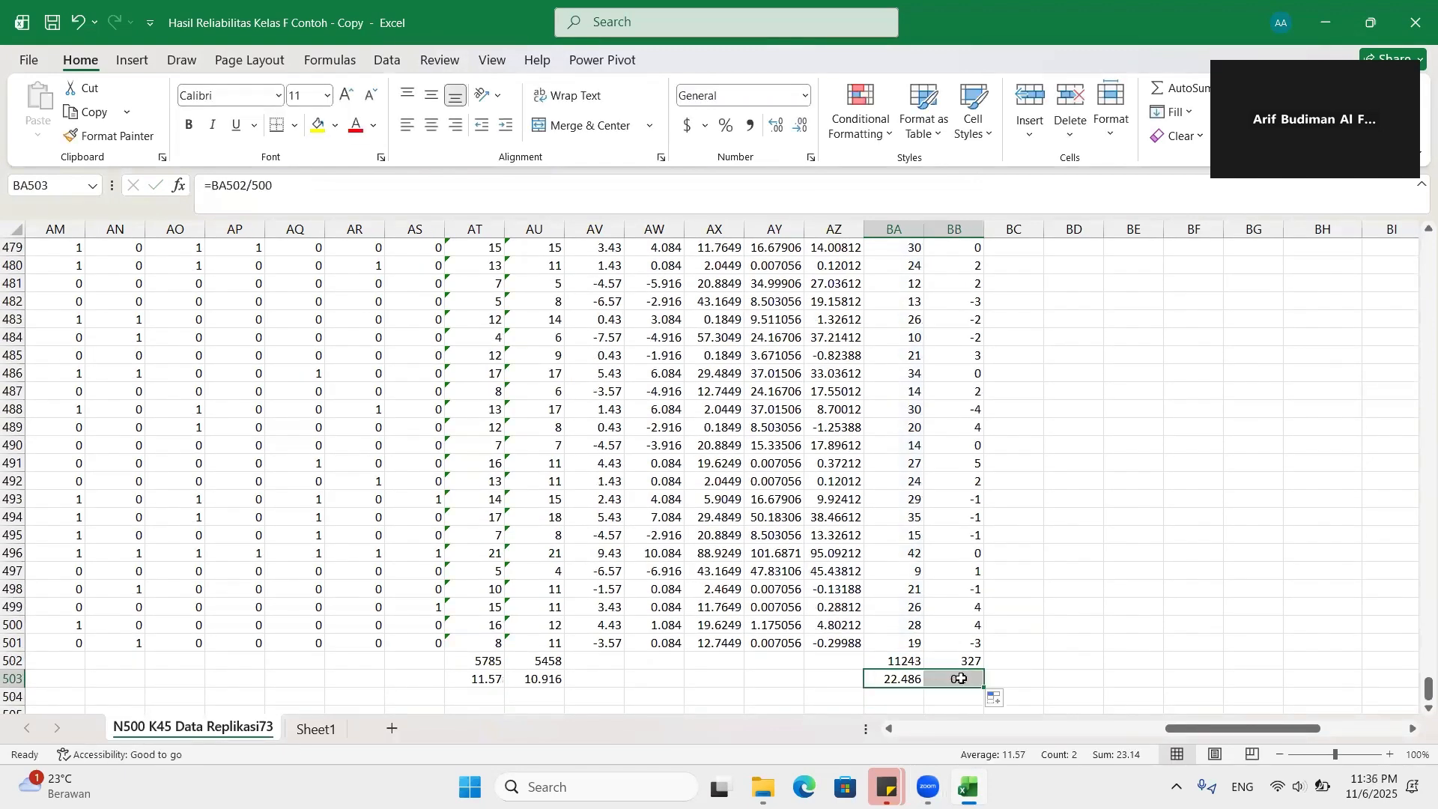
double_click(961, 678)
key("Escape")
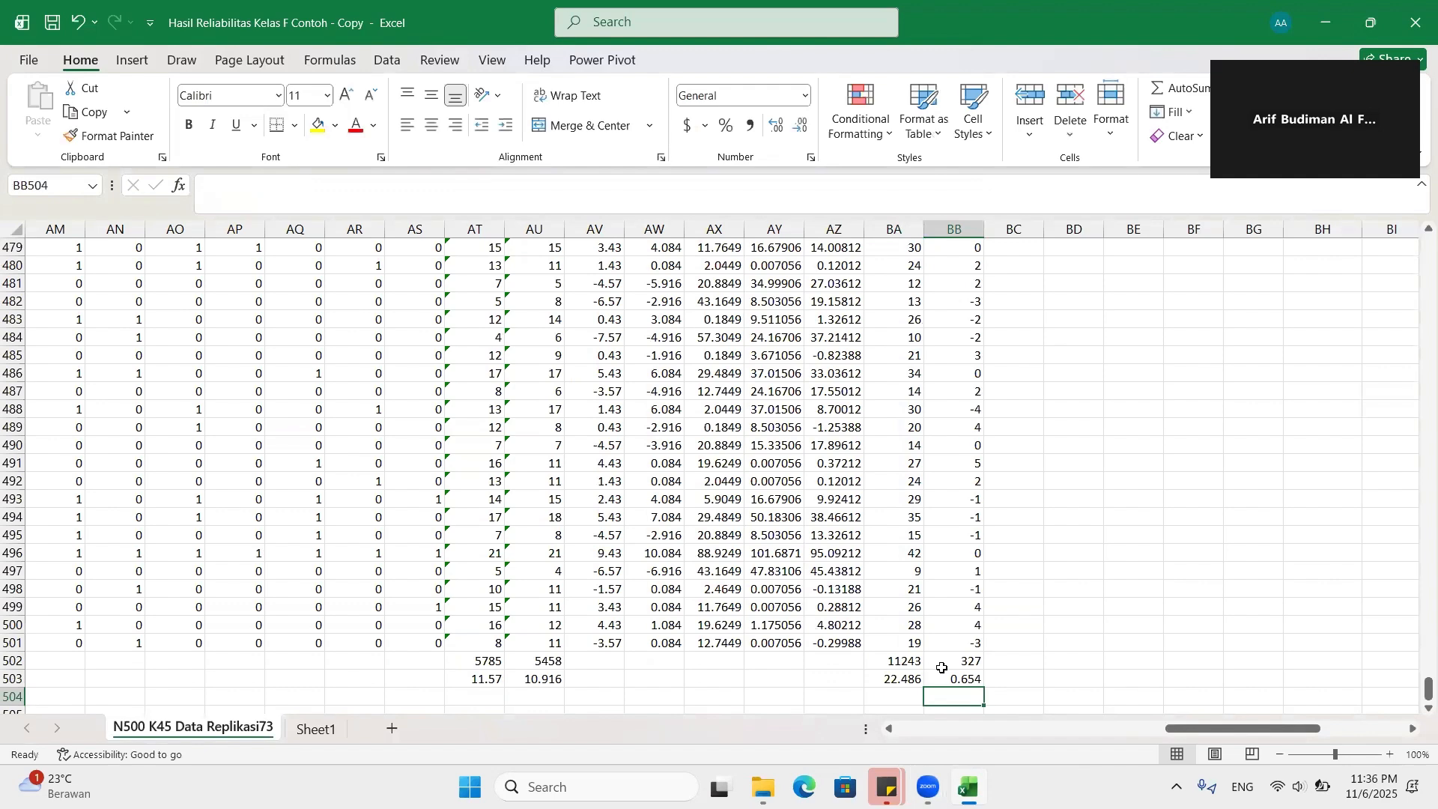
Step: Add the labels MEAN X in BH10 and MENA D in BH11 below COR AB in the INFORMASI block
left_click(912, 680)
left_click_drag(1423, 687, 1416, 219)
left_click_drag(1291, 728, 1325, 721)
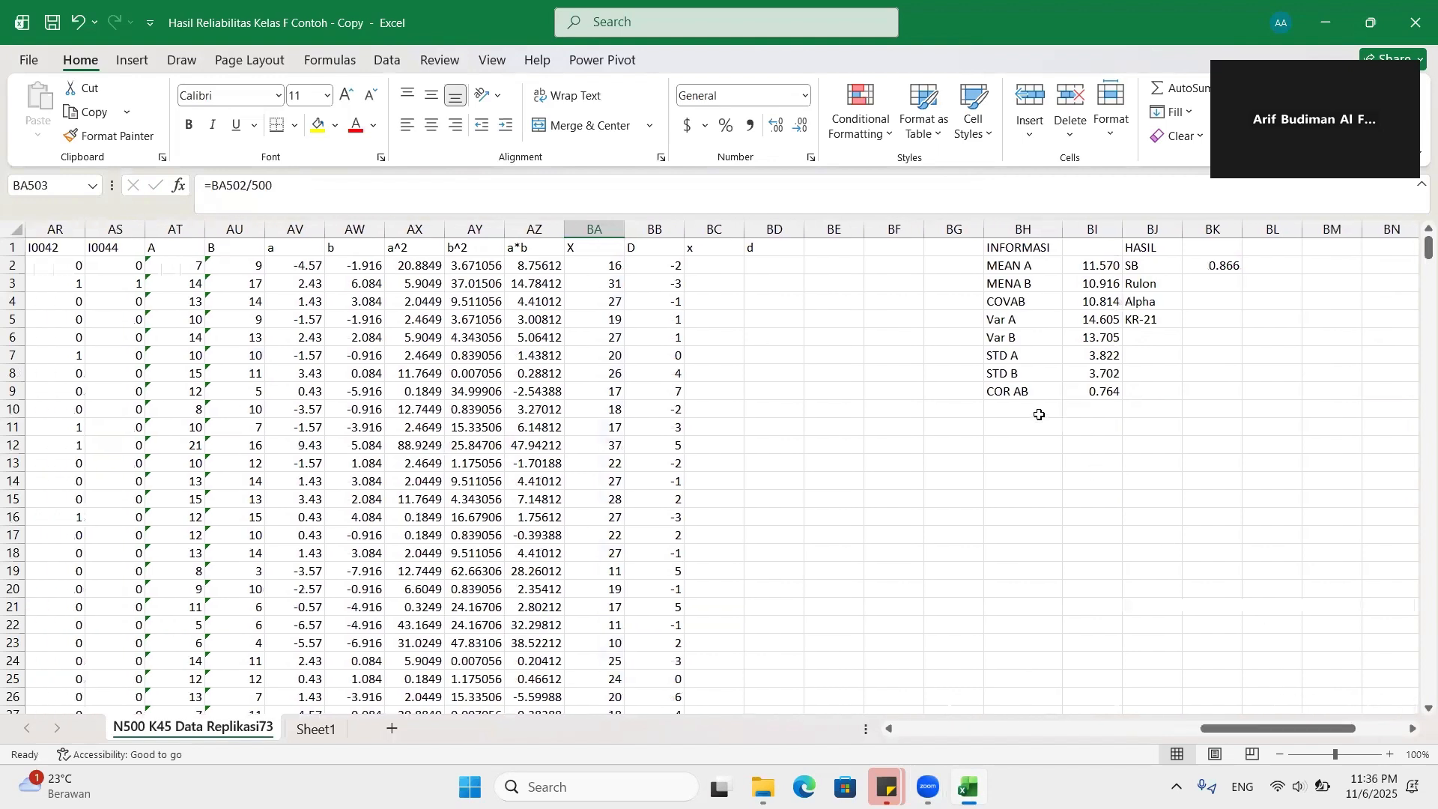
left_click(1039, 413)
type("MEAN X")
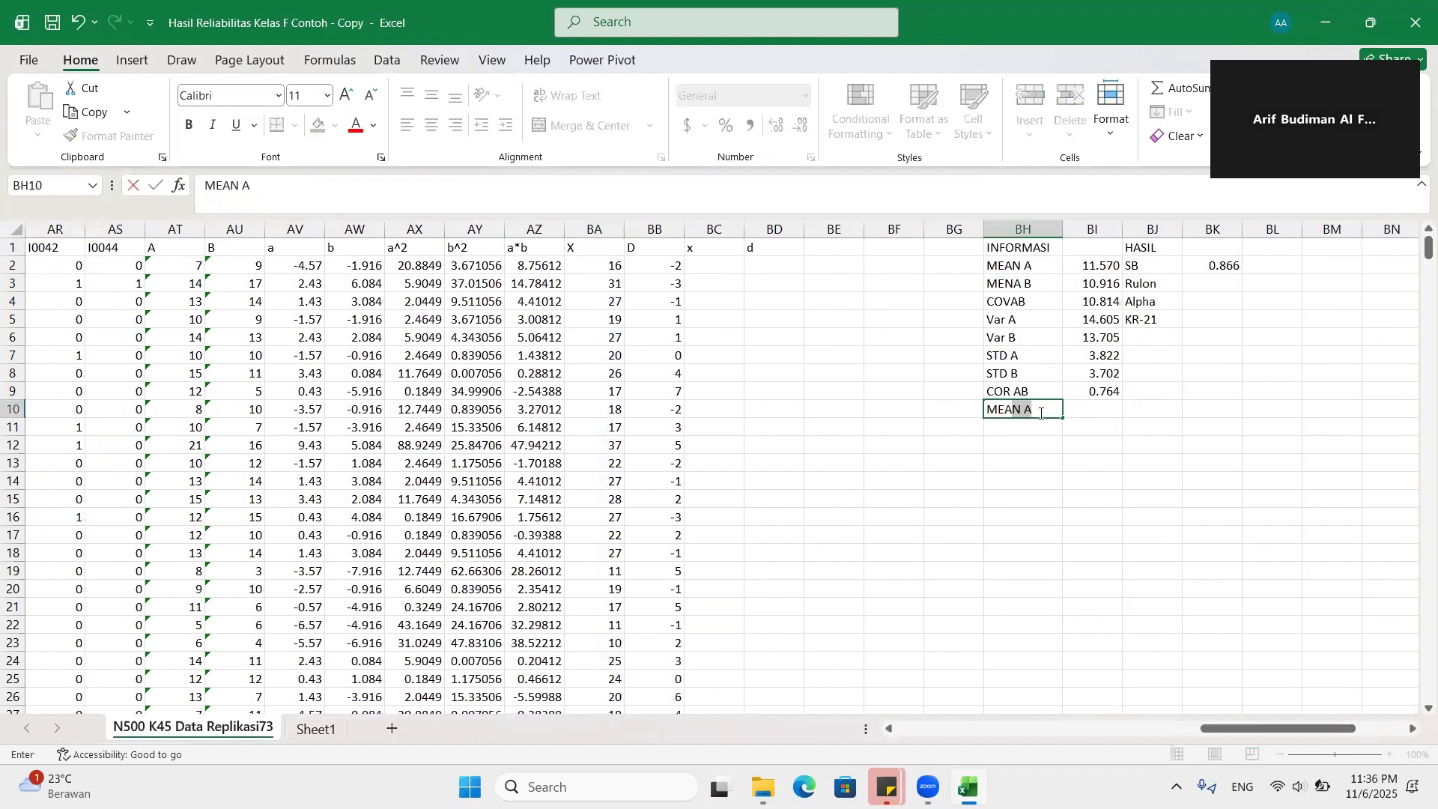
key("Return")
type("MENA D")
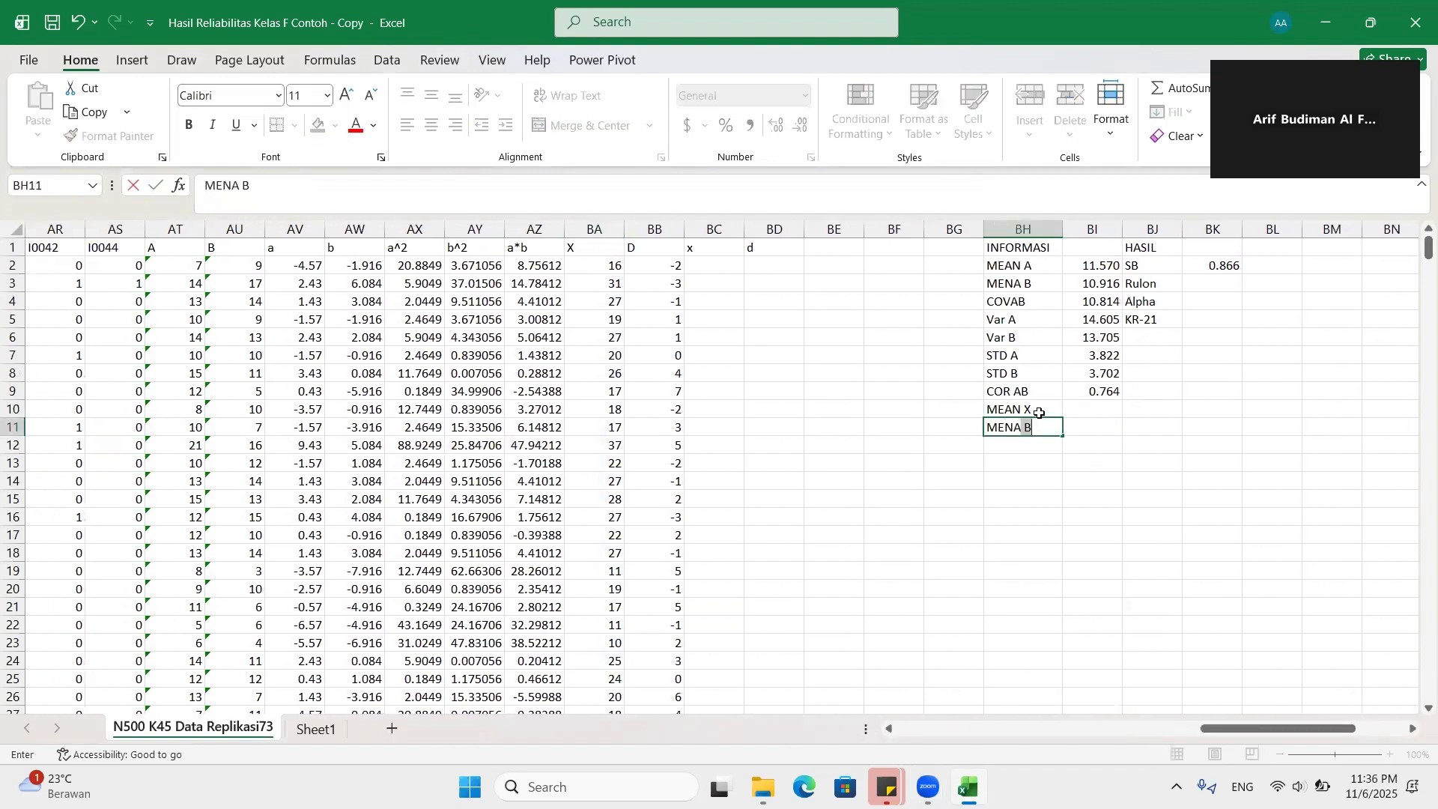
key("Tab")
Step: Link the MEAN X value in BI10 to the X mean with =BA503
key("Up")
type("=")
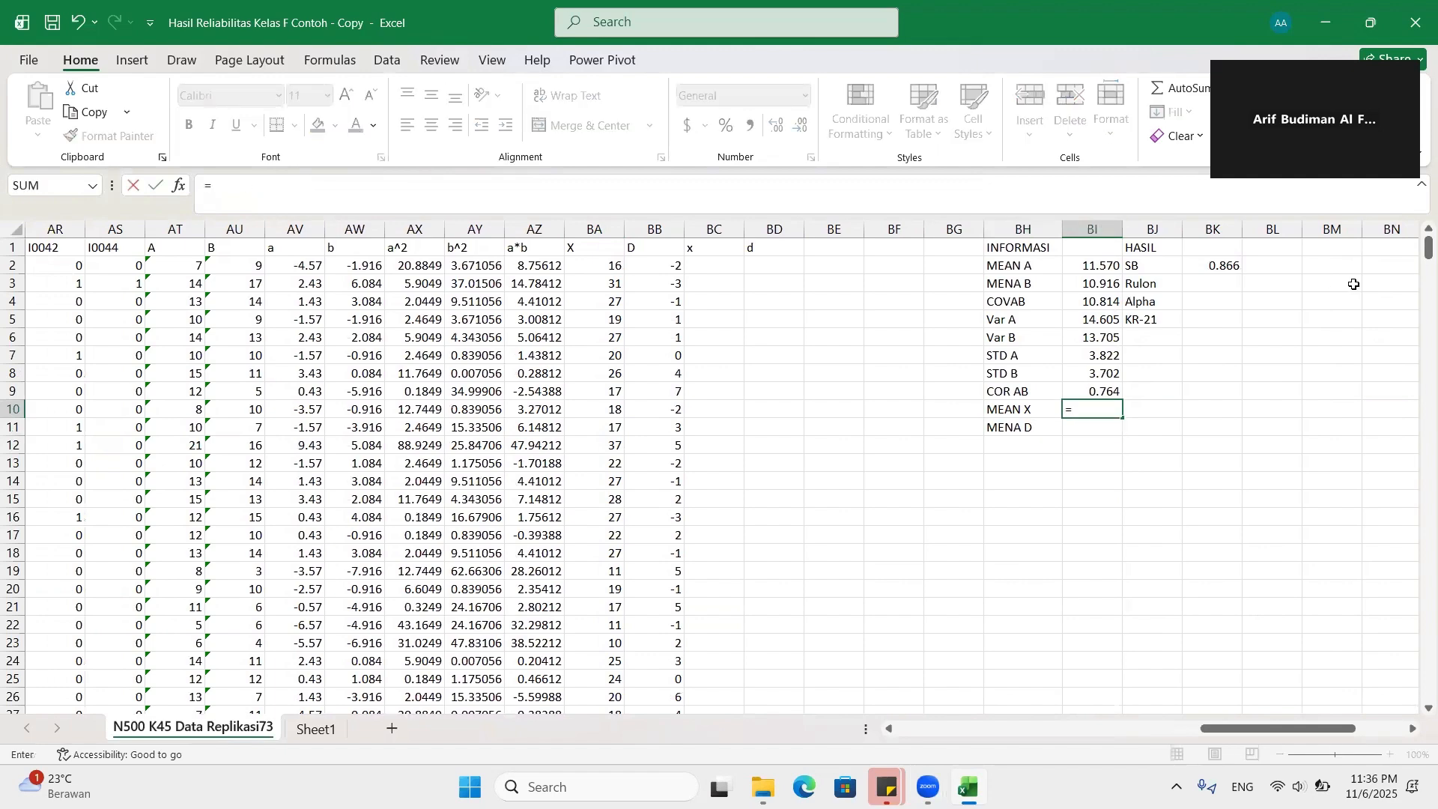
left_click_drag(1428, 252, 1419, 688)
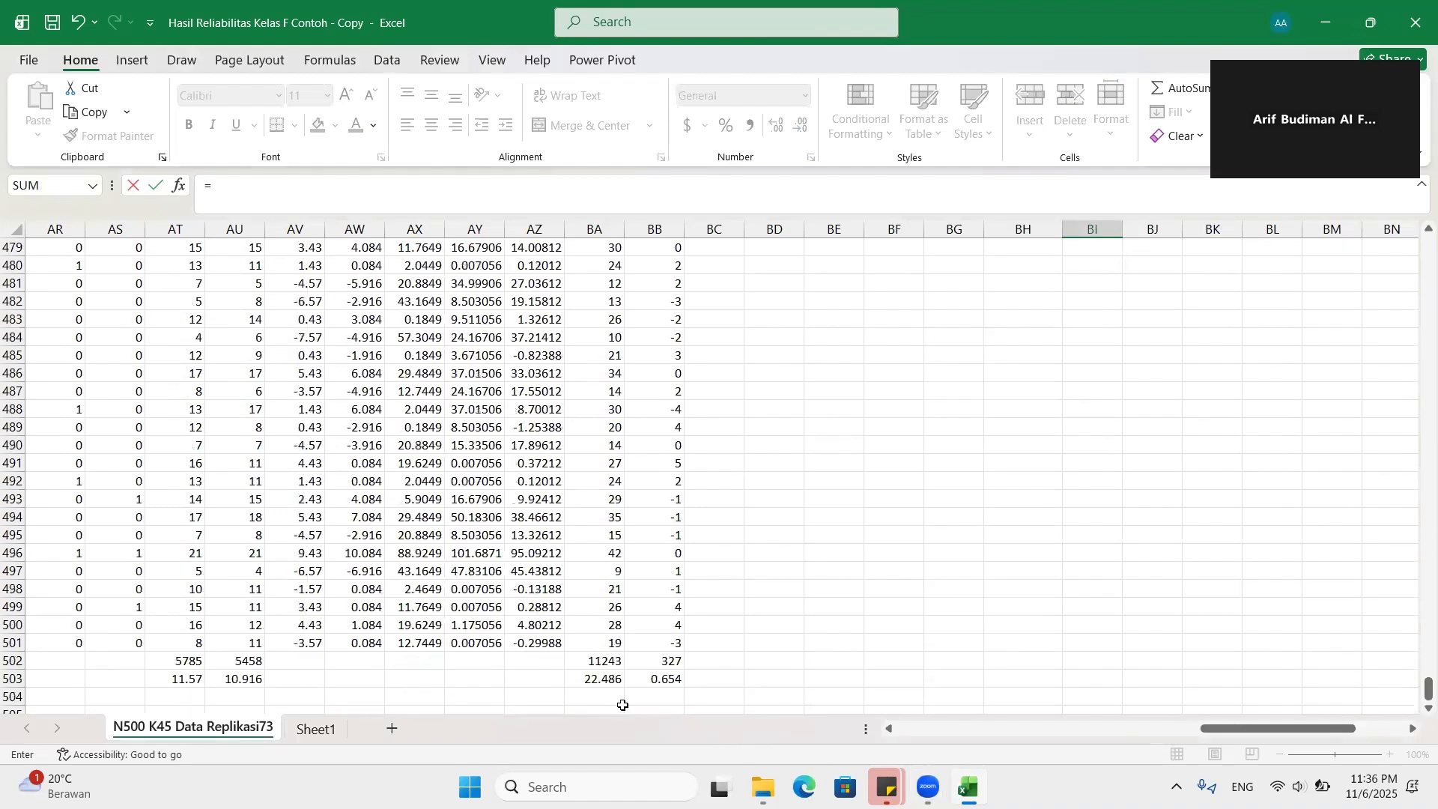
left_click(614, 677)
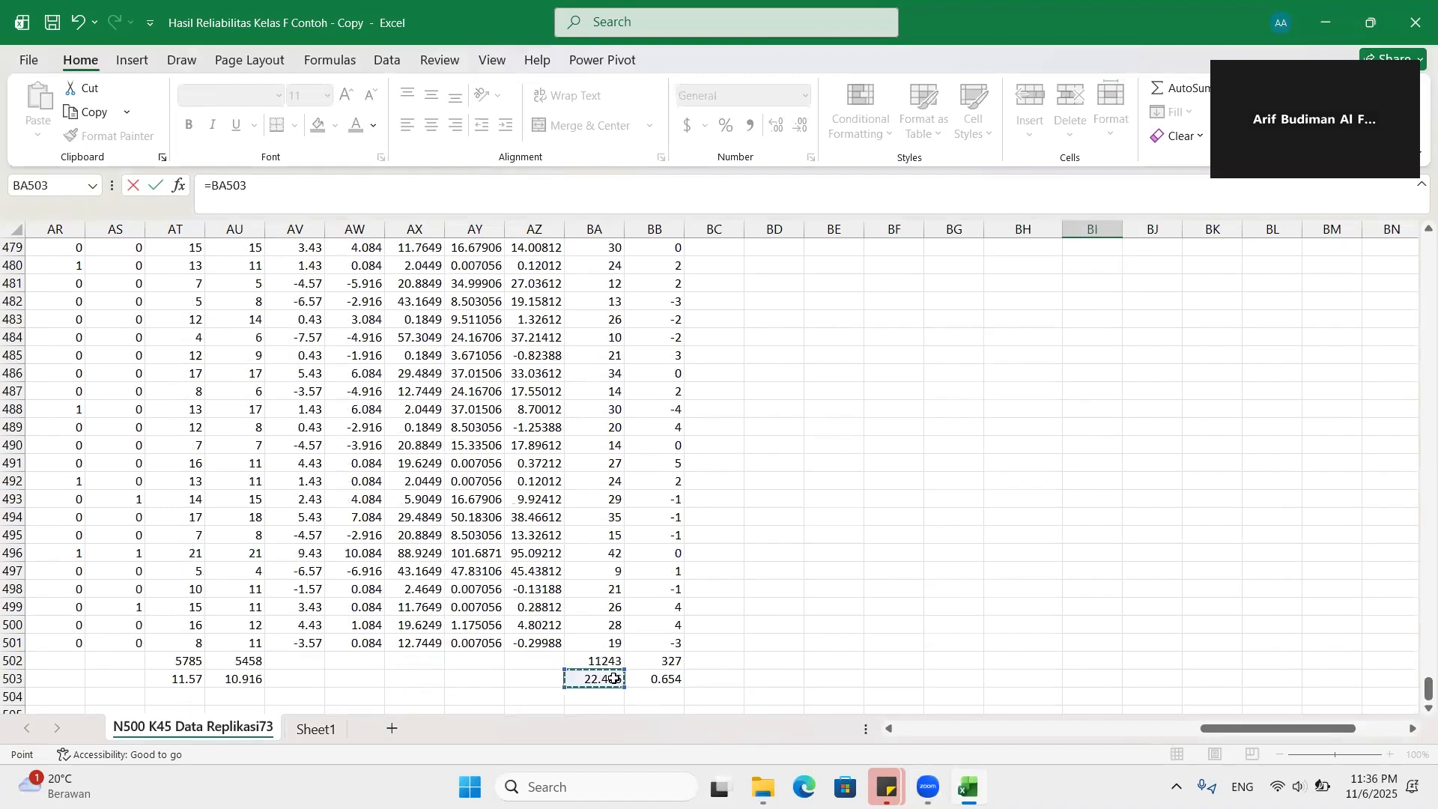
key("Return")
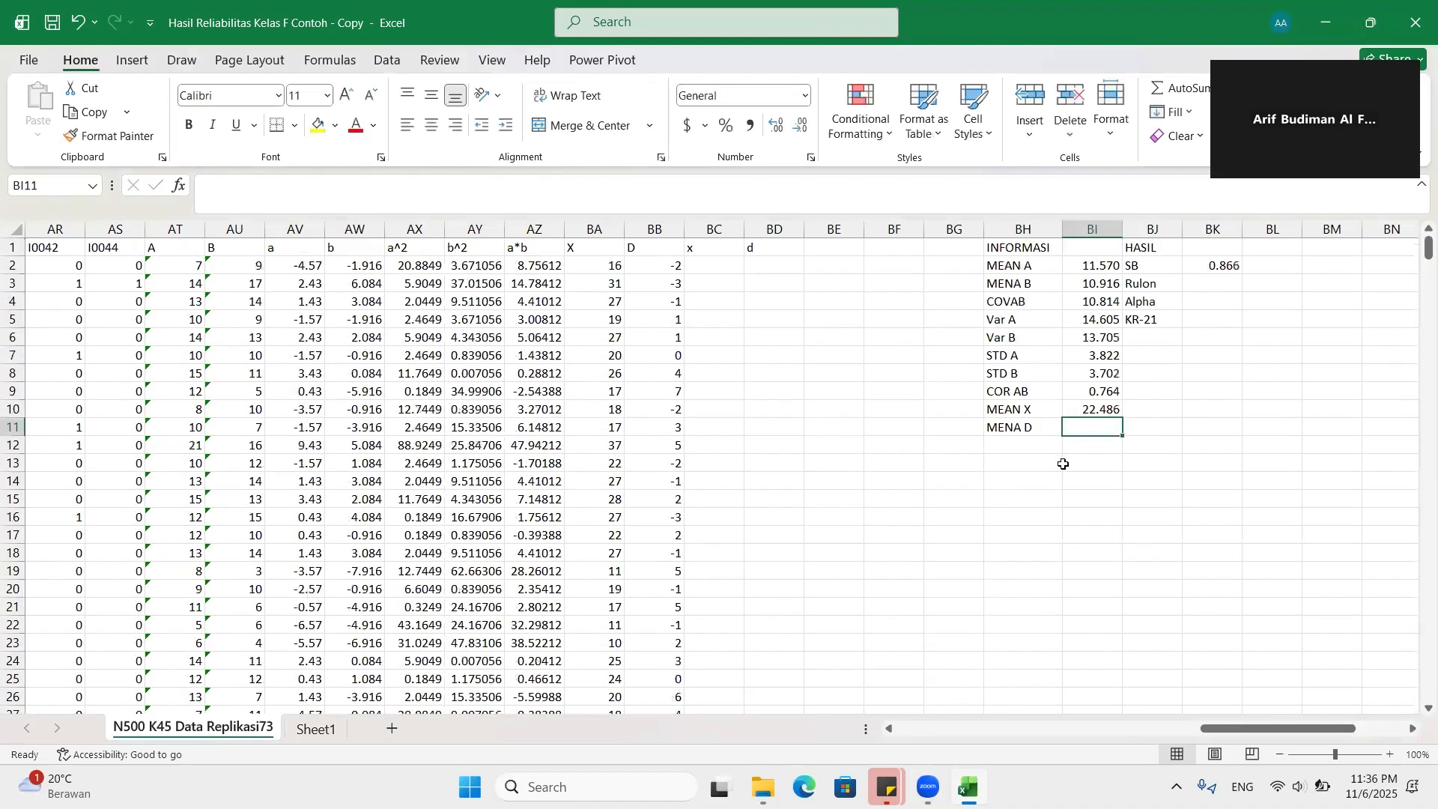
Step: Link the MENA D value in BI11 to the D mean with =BB503
left_click(1106, 411)
left_click(1106, 431)
type("=")
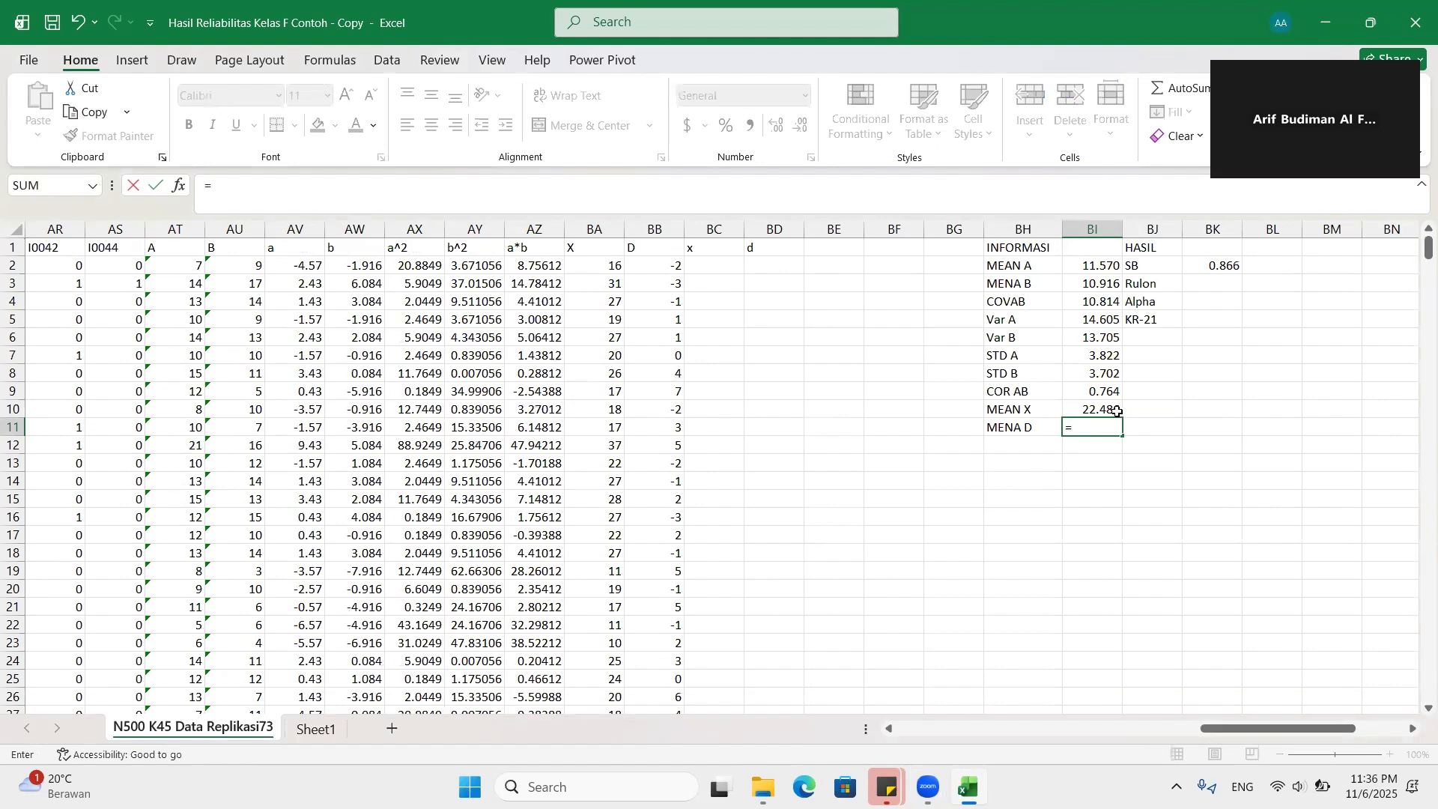
type("BB503")
left_click_drag(1428, 253, 1415, 213)
key("Return")
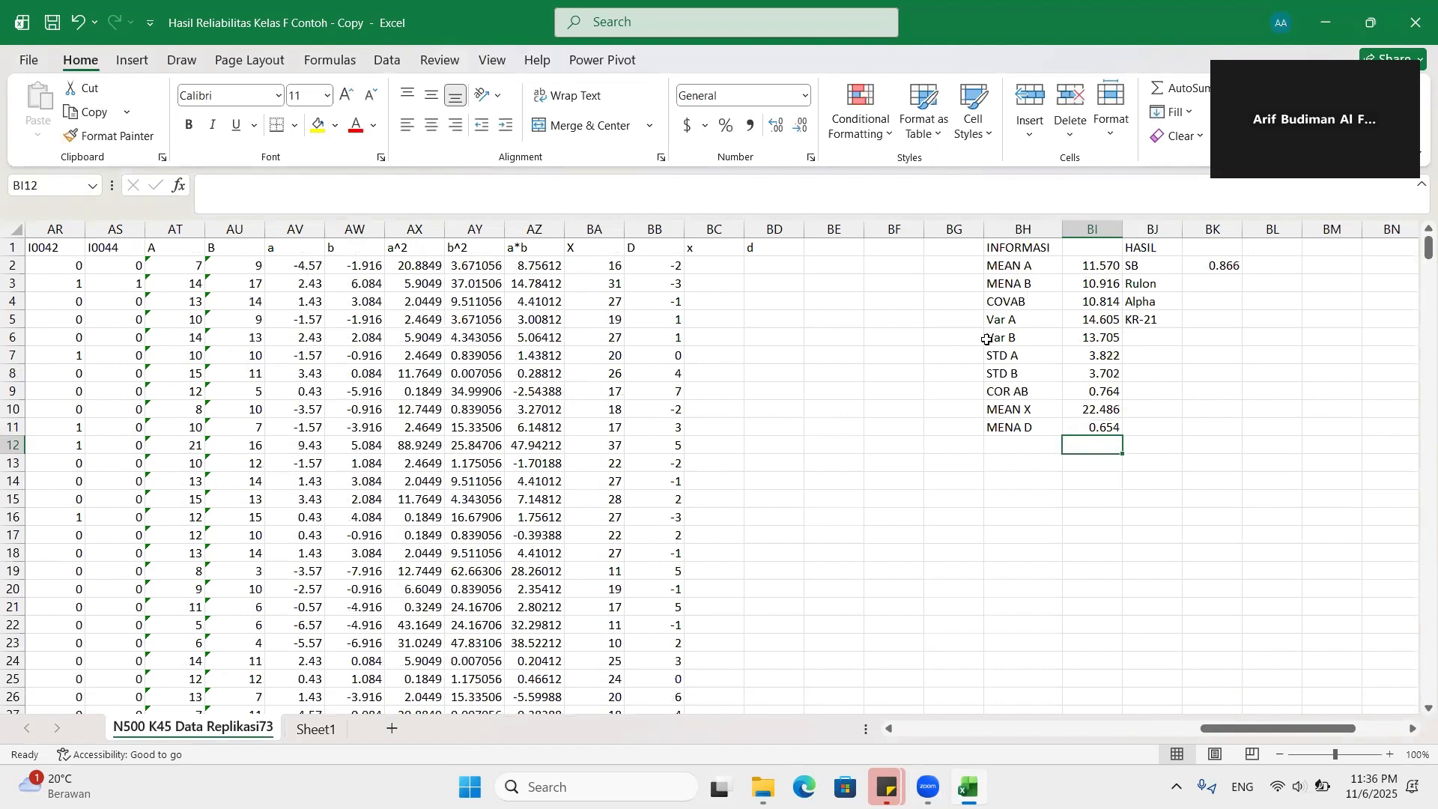
Step: Calculate the x deviations with =BA2-$BI$10 in BC2 and fill the formula down the x column
left_click(739, 289)
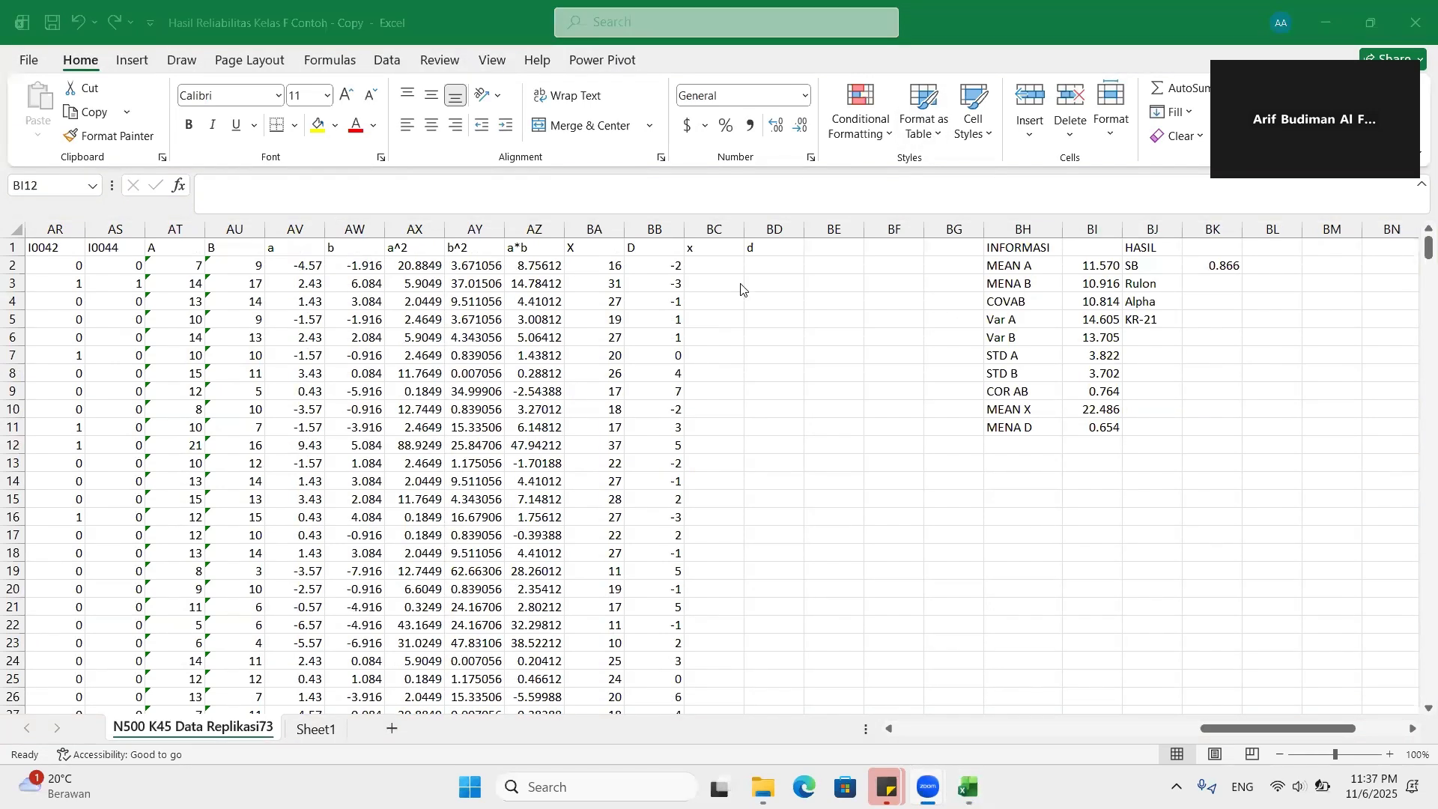
left_click(717, 263)
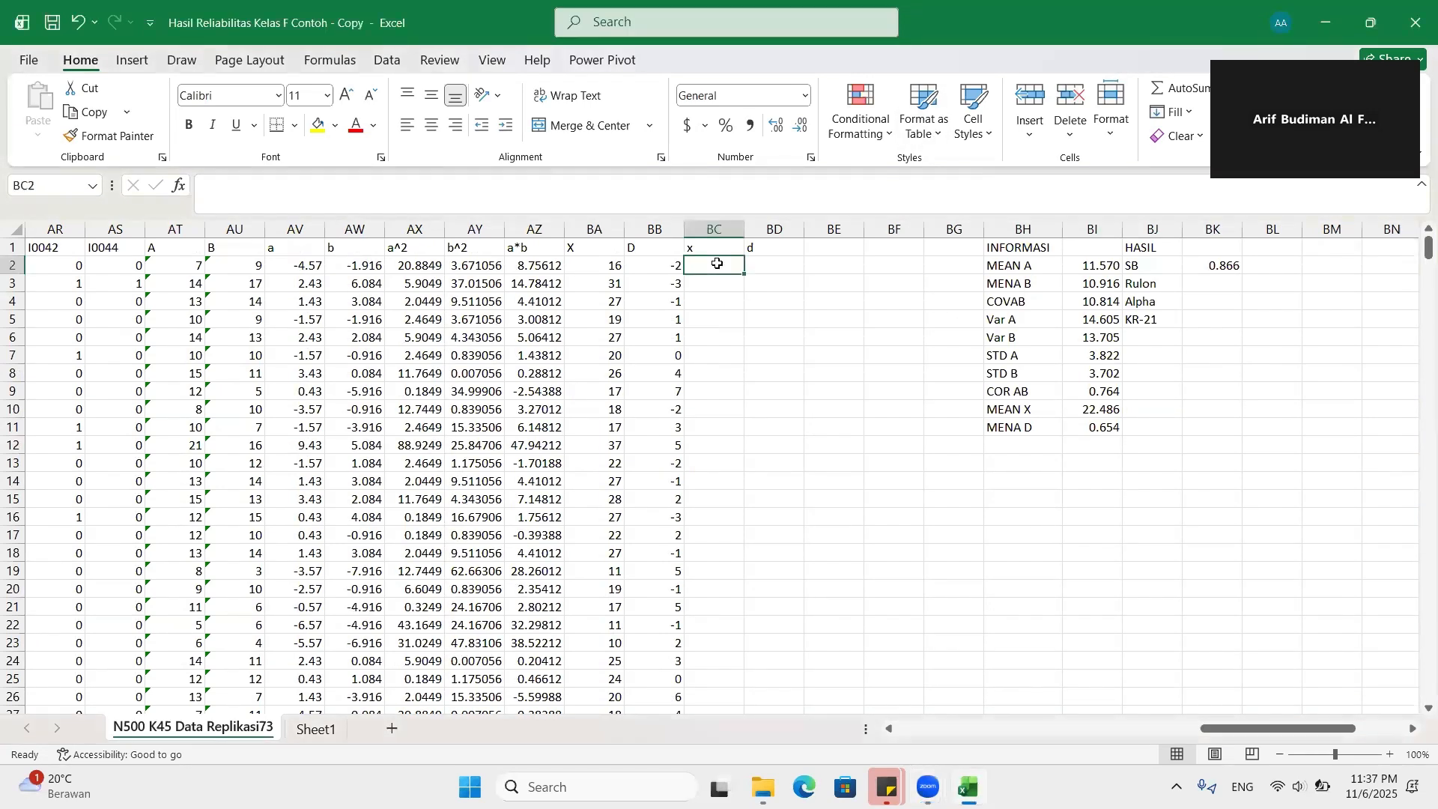
type("=")
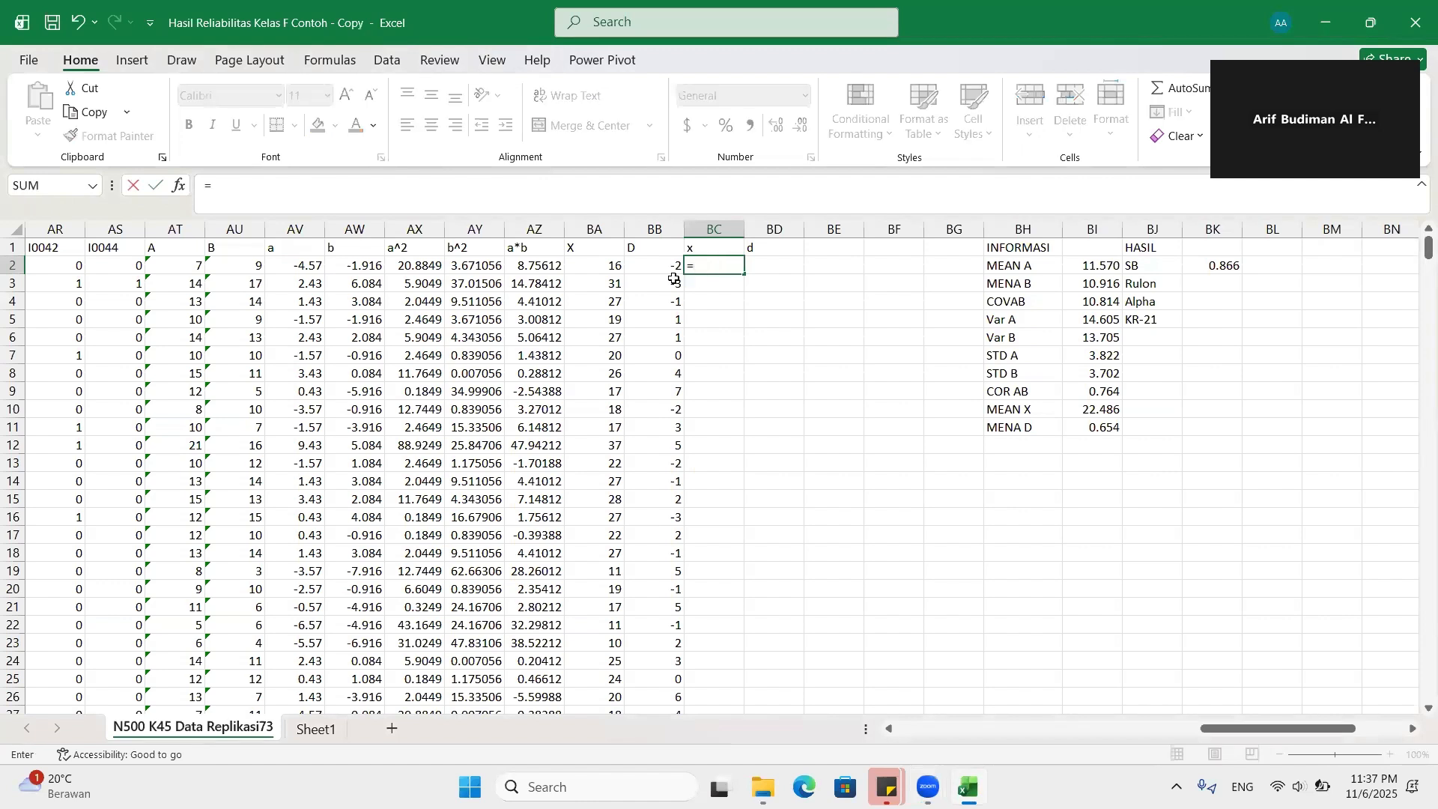
left_click(615, 266)
type("-")
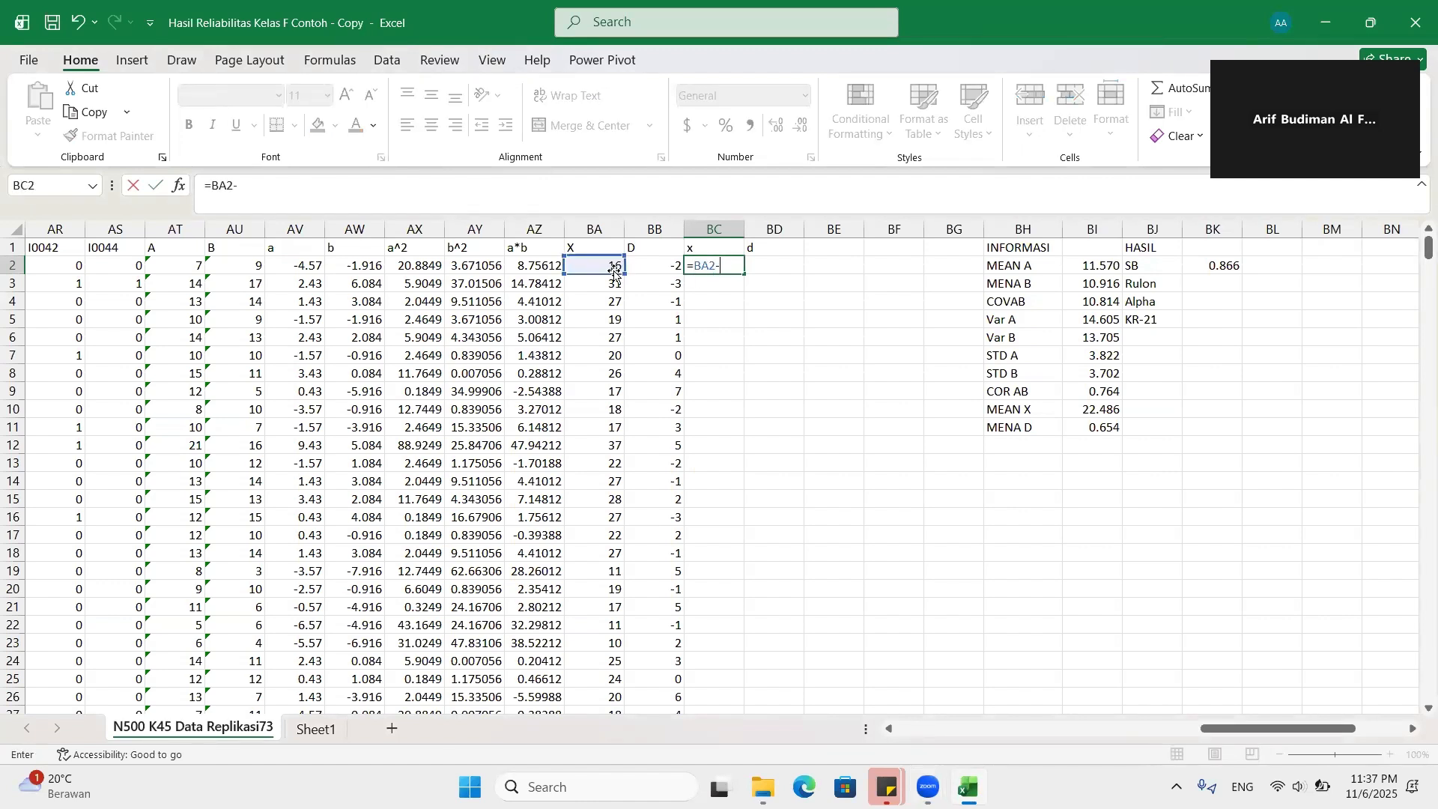
left_click(1106, 412)
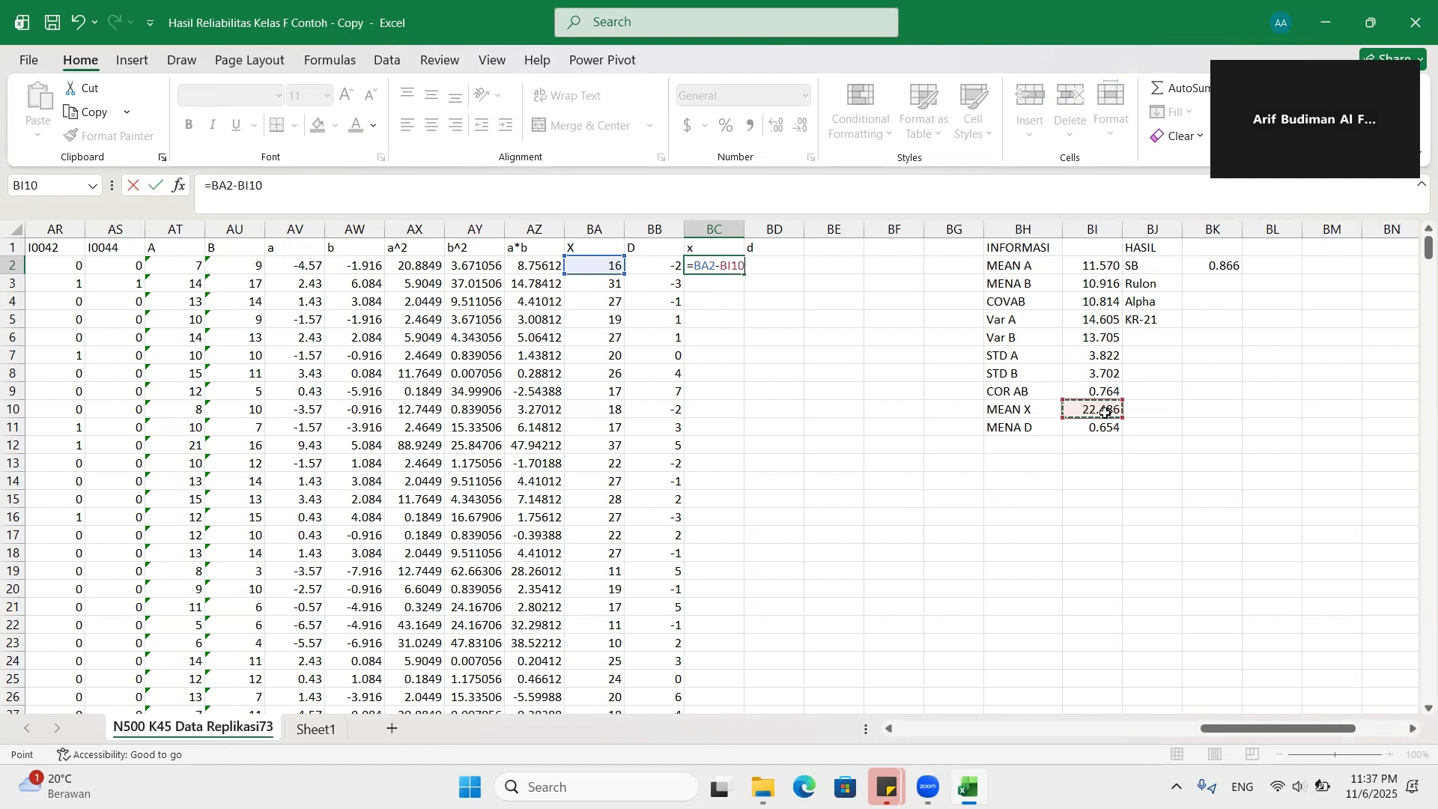
left_click(723, 273)
type("$")
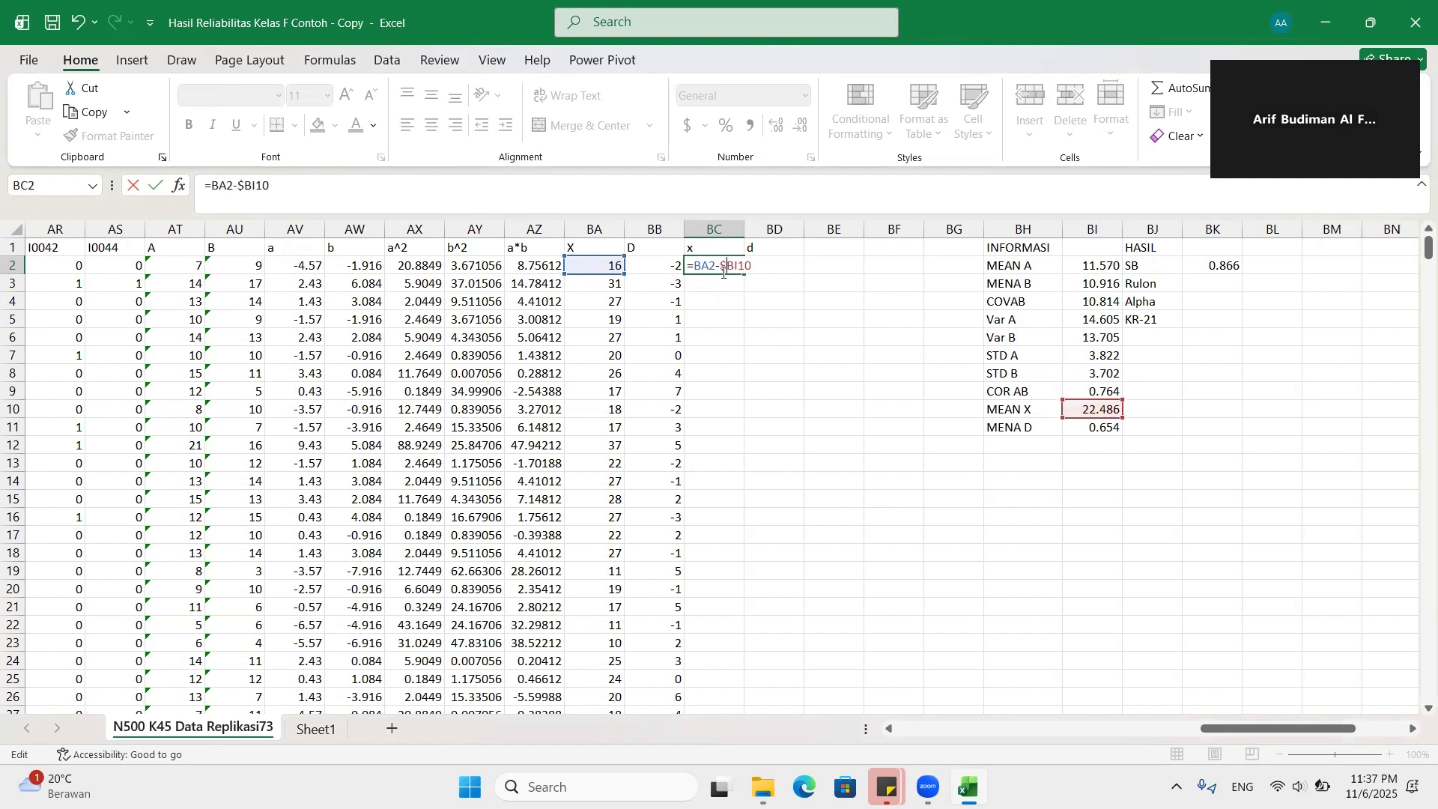
type("$")
key("Return")
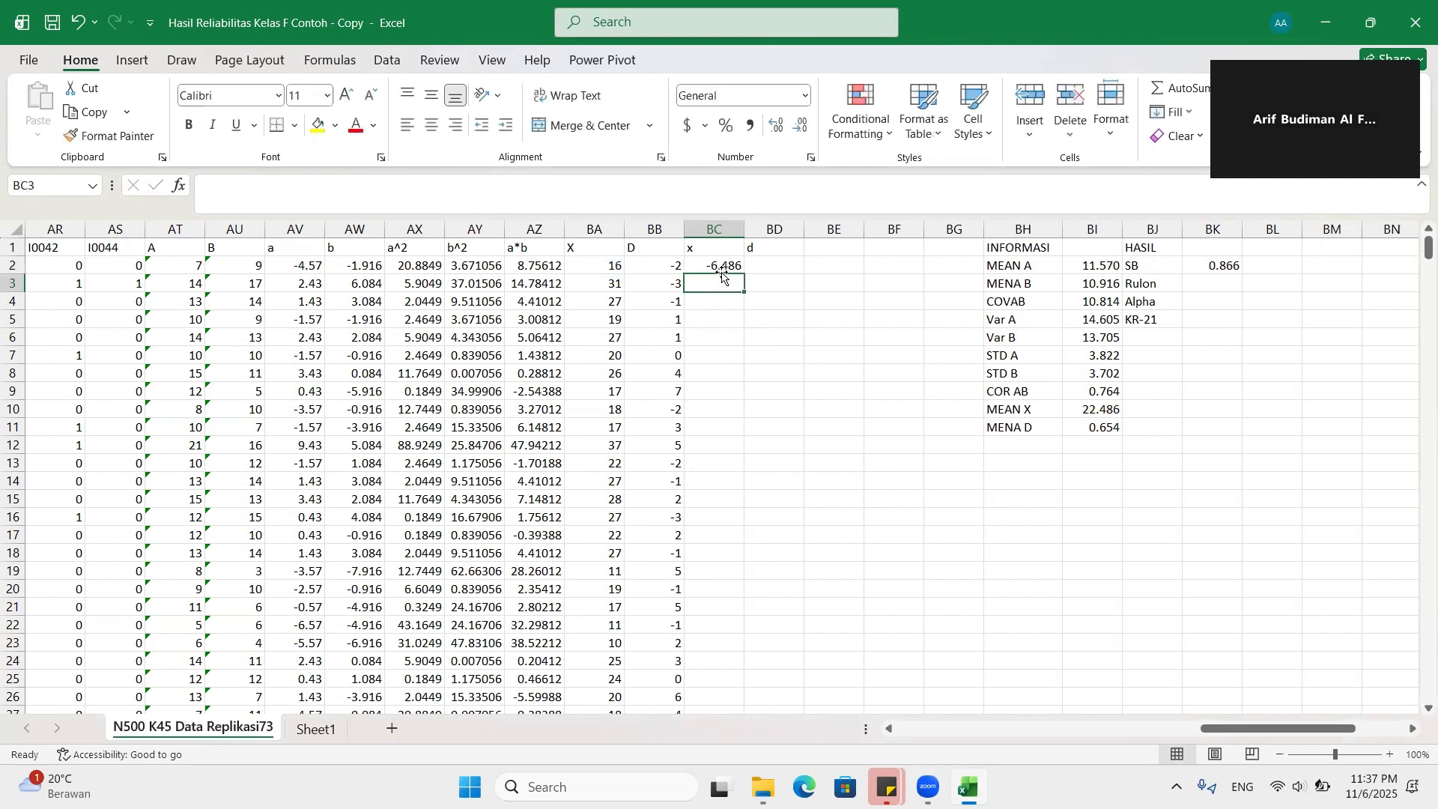
left_click(730, 267)
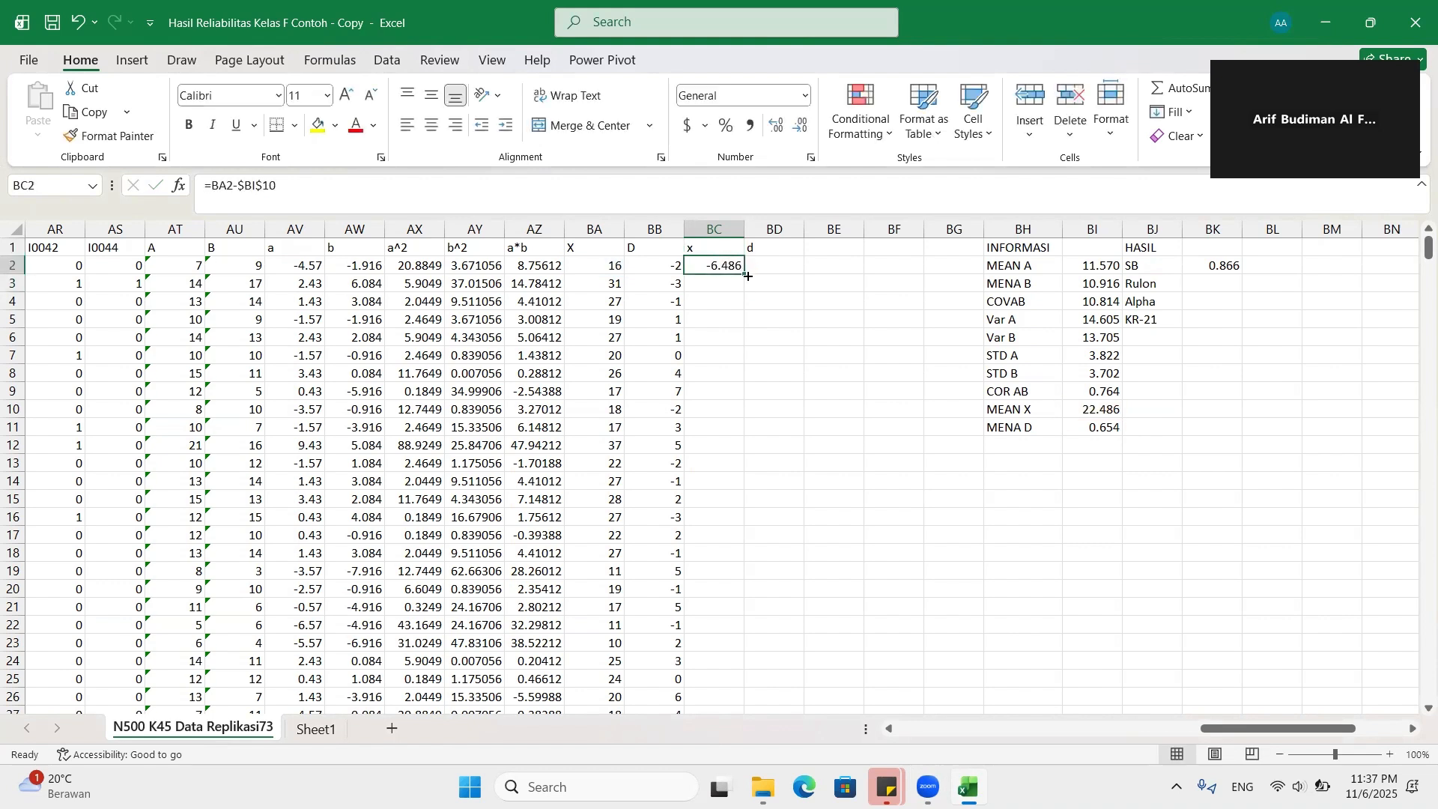
double_click(739, 273)
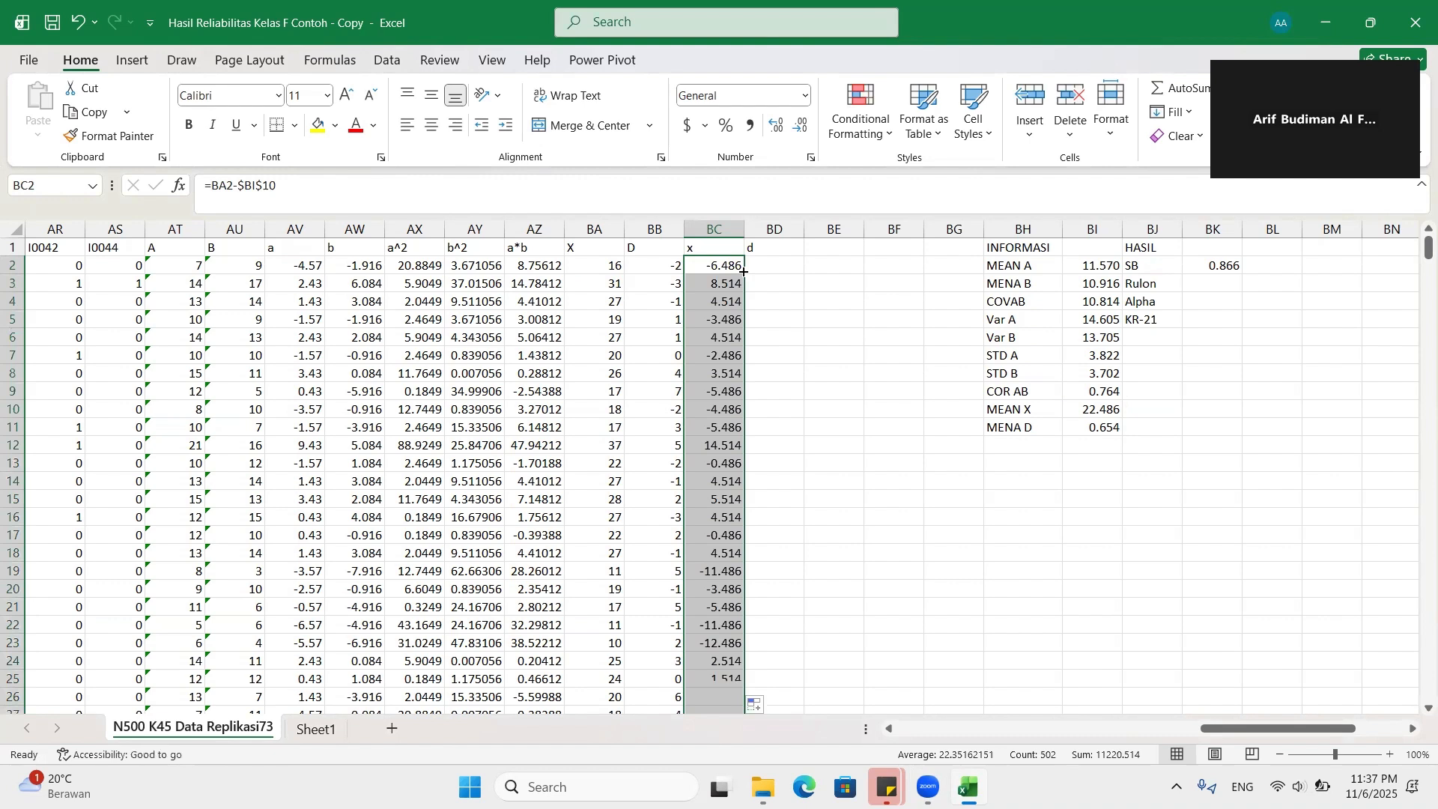
Step: Calculate the d deviations with =BB2-$BI$11 in BD2 and fill the formula down the d column
left_click(766, 259)
type("=")
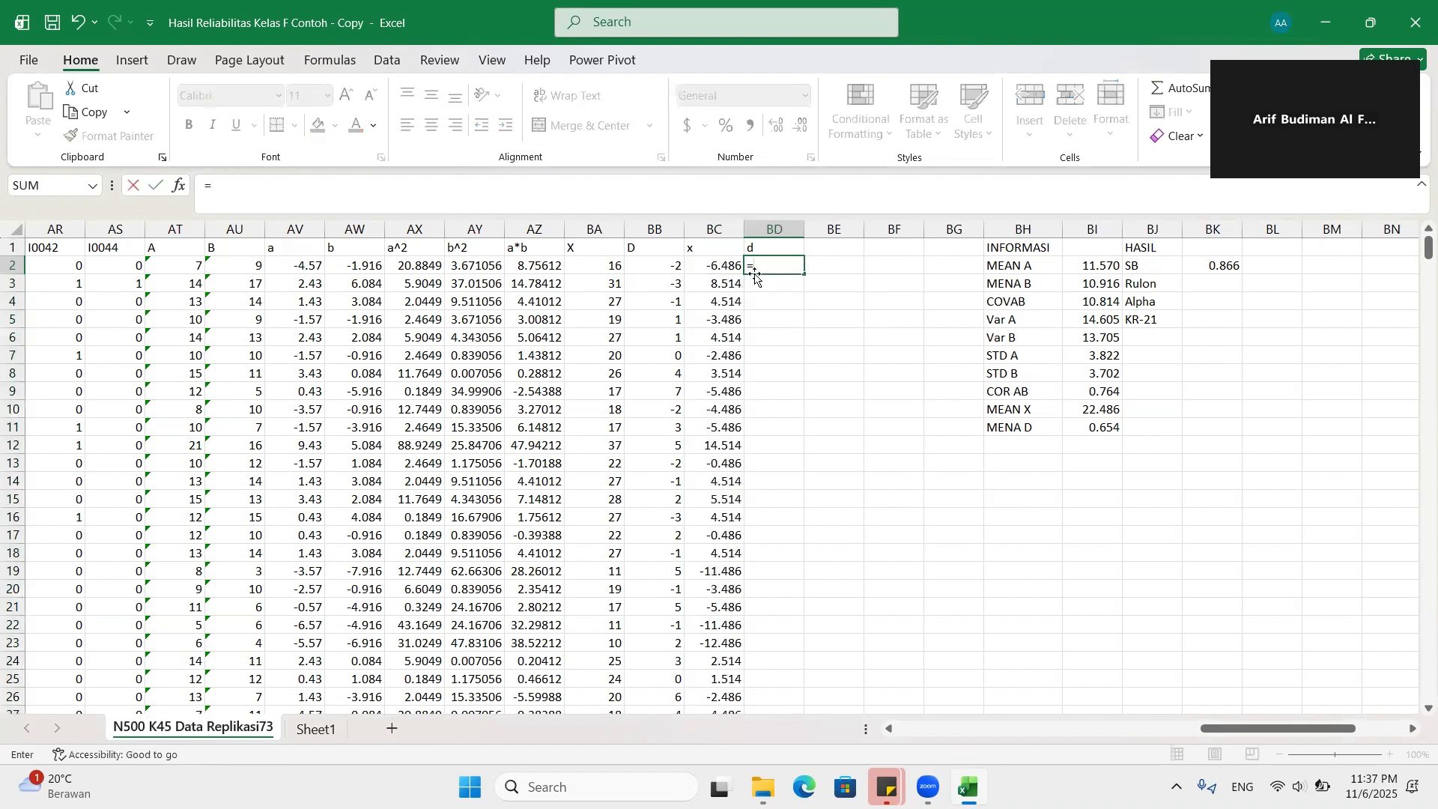
left_click(678, 267)
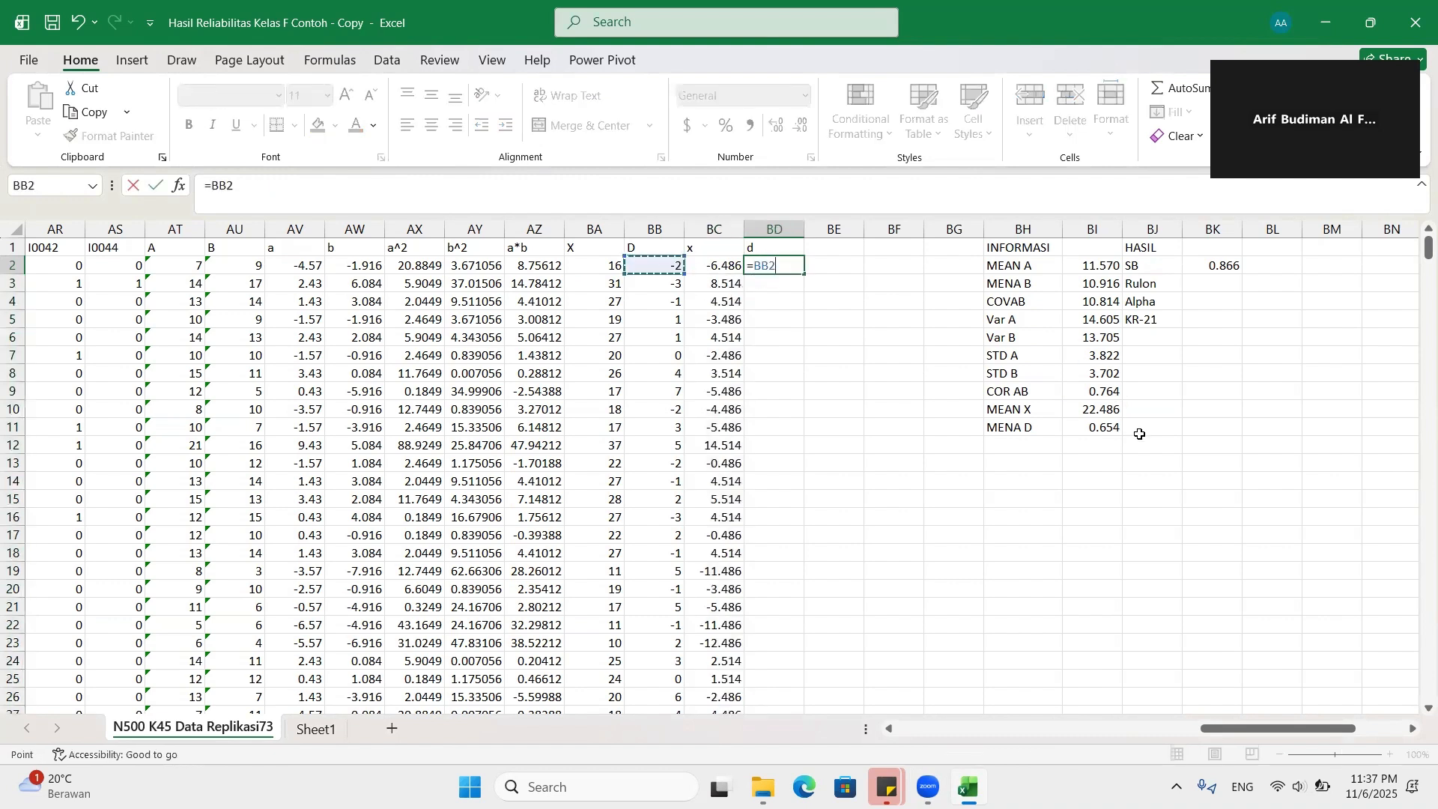
type("-")
left_click(1101, 427)
key("F2")
type("$BI$11")
key("Return")
left_click(798, 269)
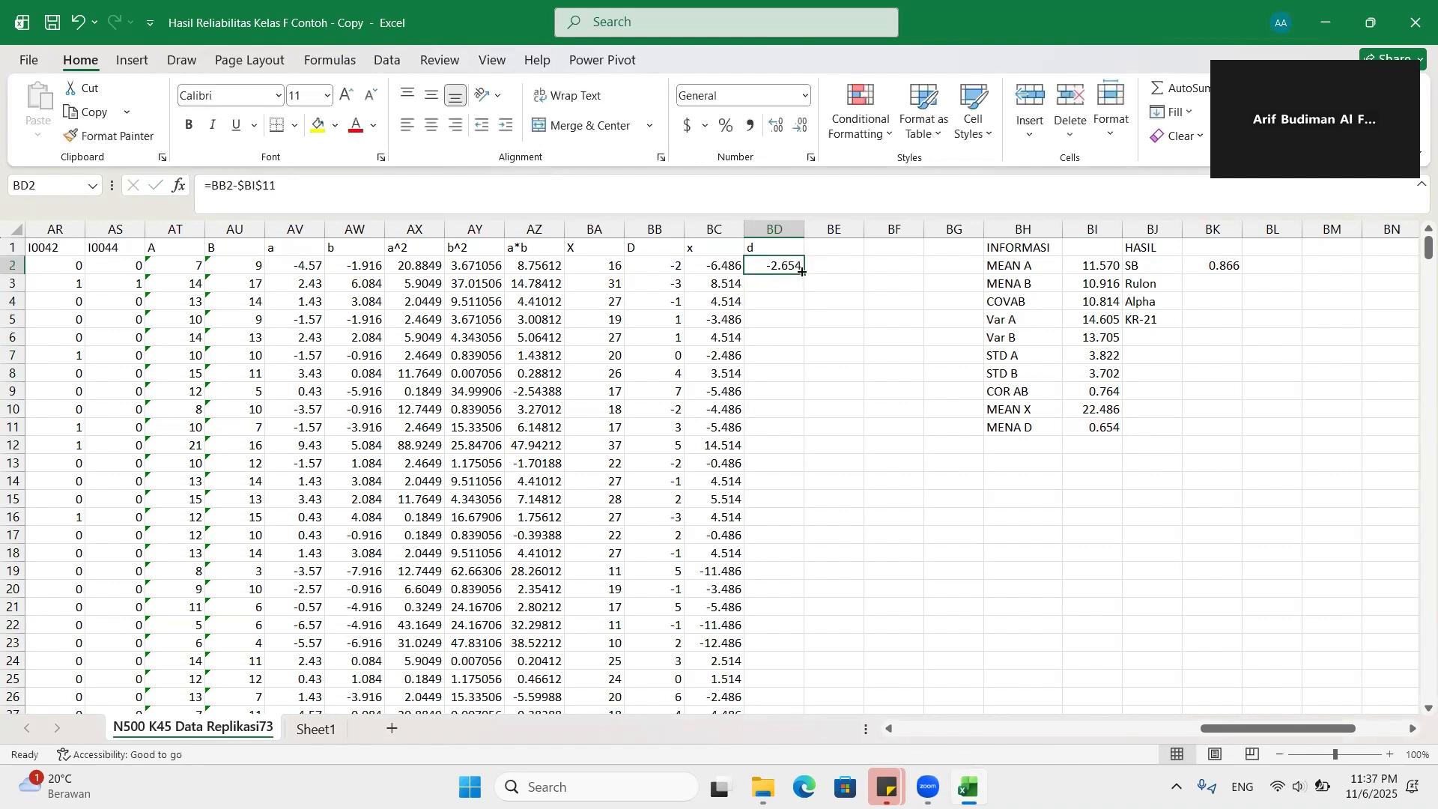
double_click(800, 270)
Step: Clear the surplus x and d formulas in BC502:BD503 below the last respondent
left_click(761, 302)
key("ctrl+Down")
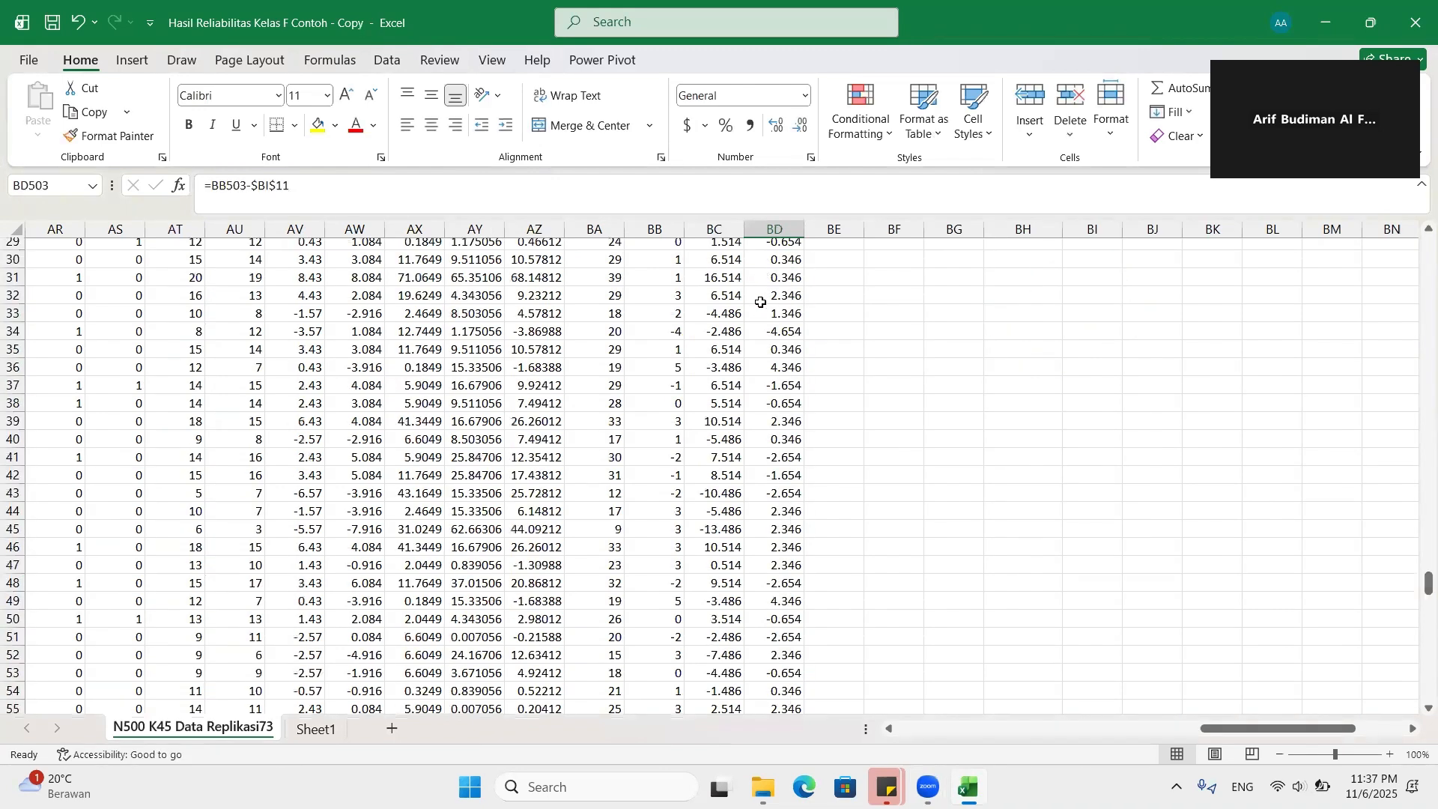
key("Down")
key("Up")
key("Up")
key("Left")
key("shift+Right")
key("shift+Down")
key("Delete")
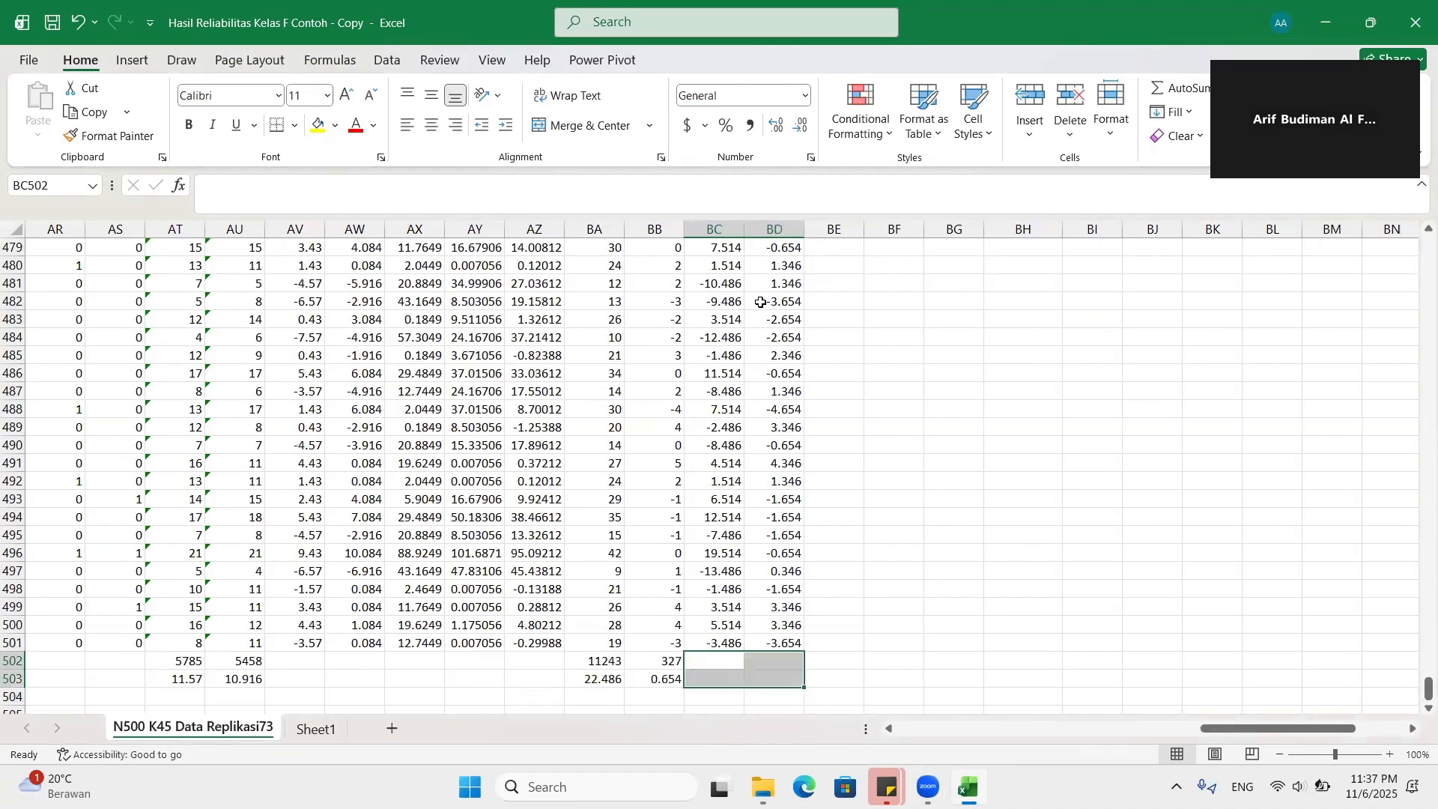
Step: Enter the column headings x^2 in BE1 and d^2 in BF1
key("Up")
key("ctrl+Up")
key("Right")
key("Right")
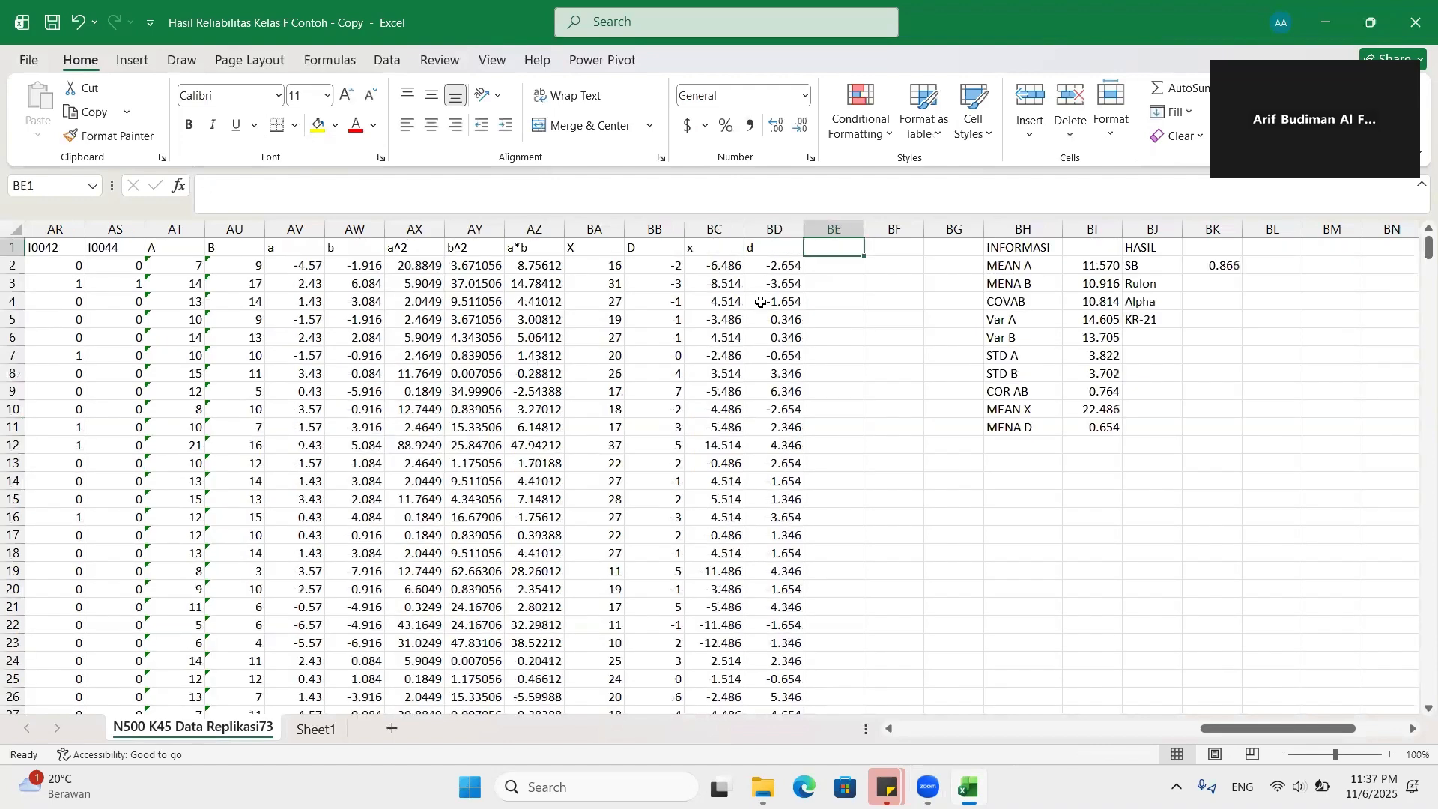
type("x")
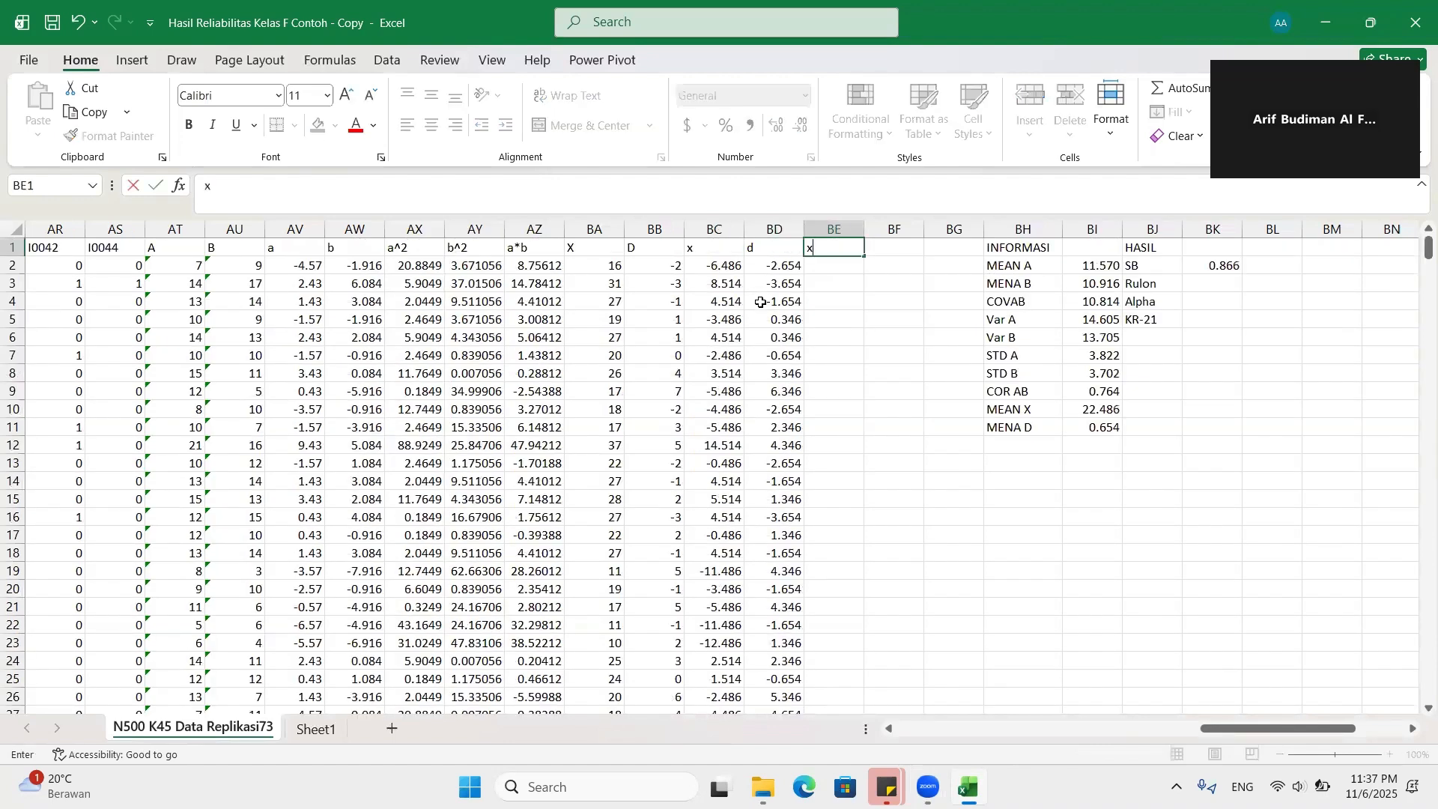
type("^2")
key("Tab")
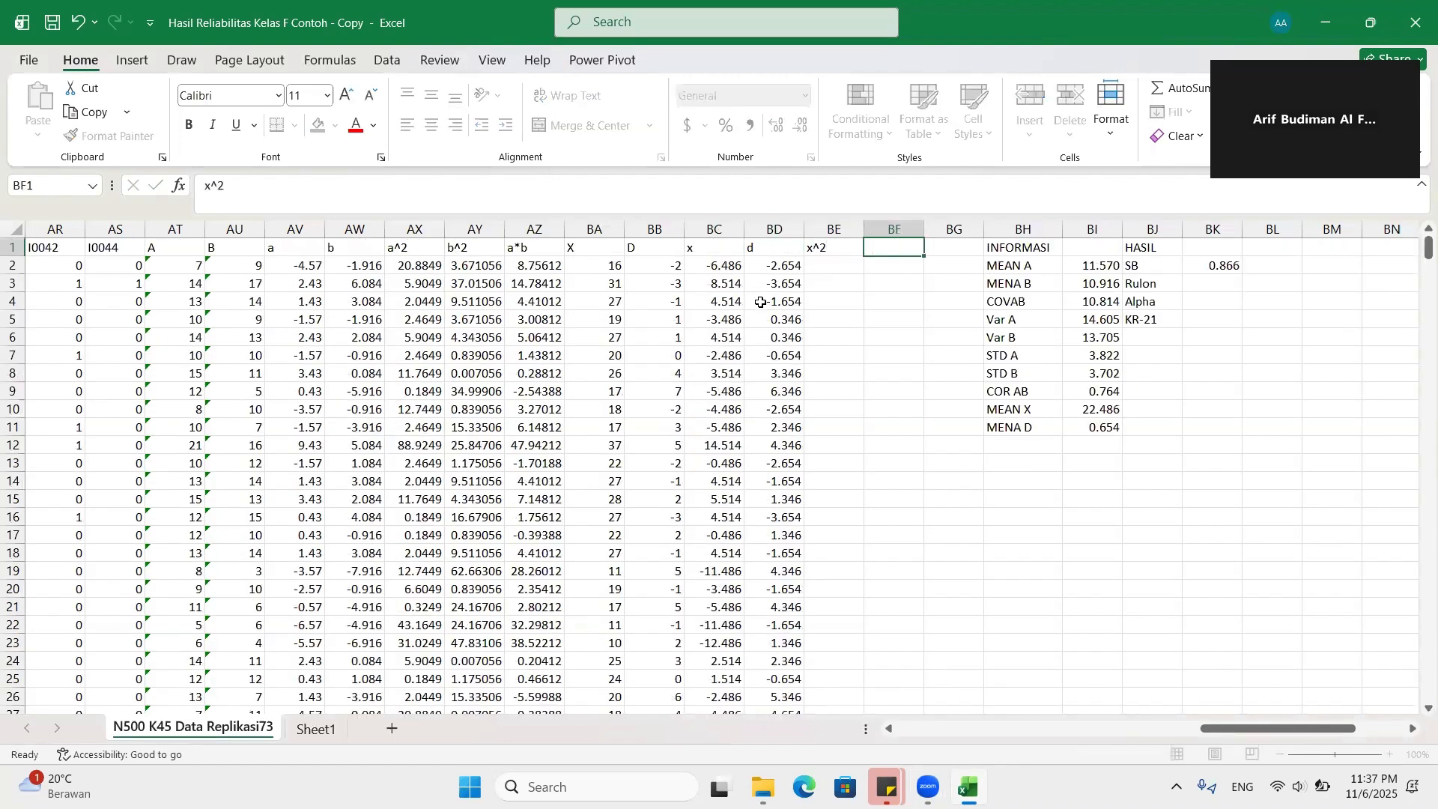
type("d^2")
key("Return")
Step: Square the x deviations with =BC2^2 in BE2 and fill the formula down the x^2 column
type("=")
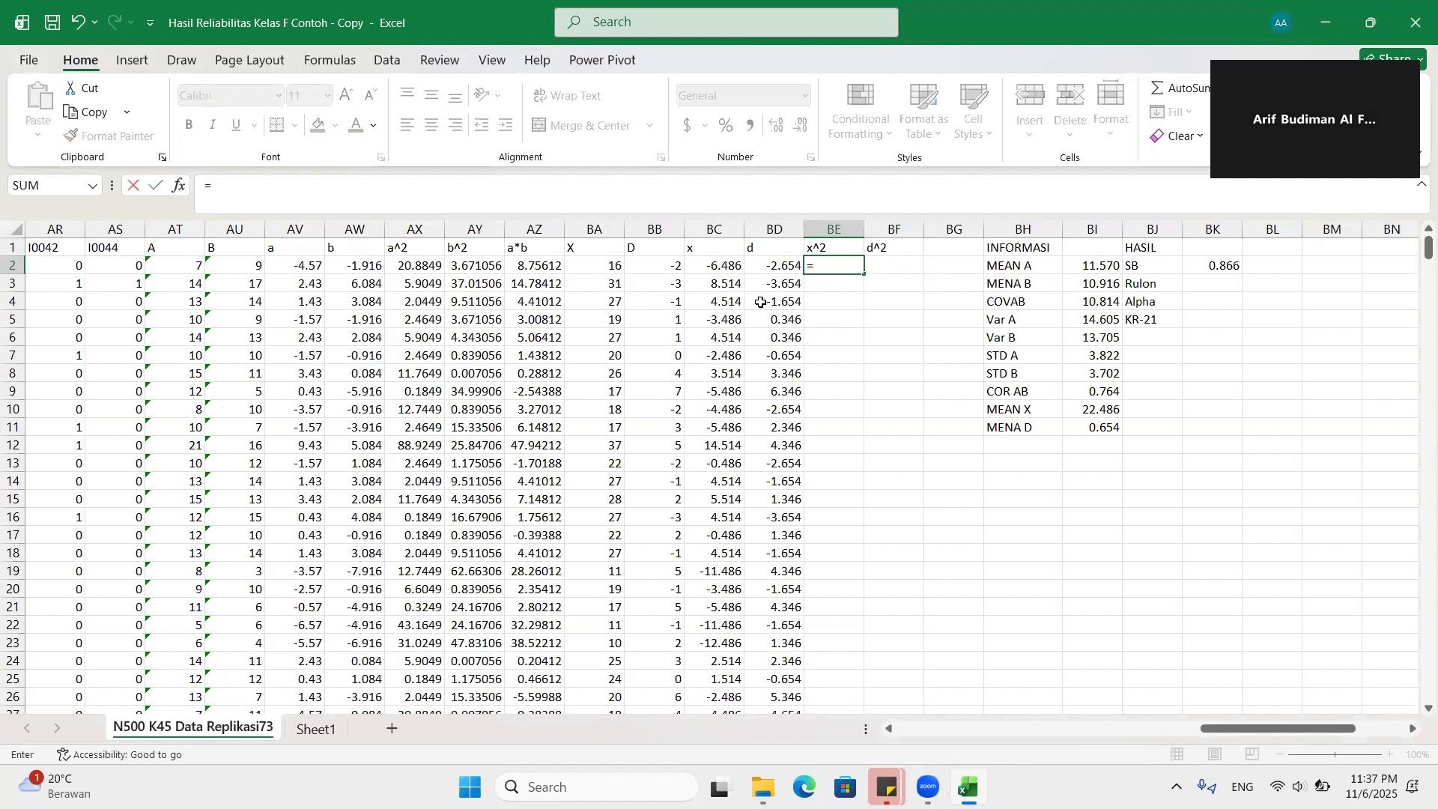
left_click(728, 267)
type("^2")
key("Return")
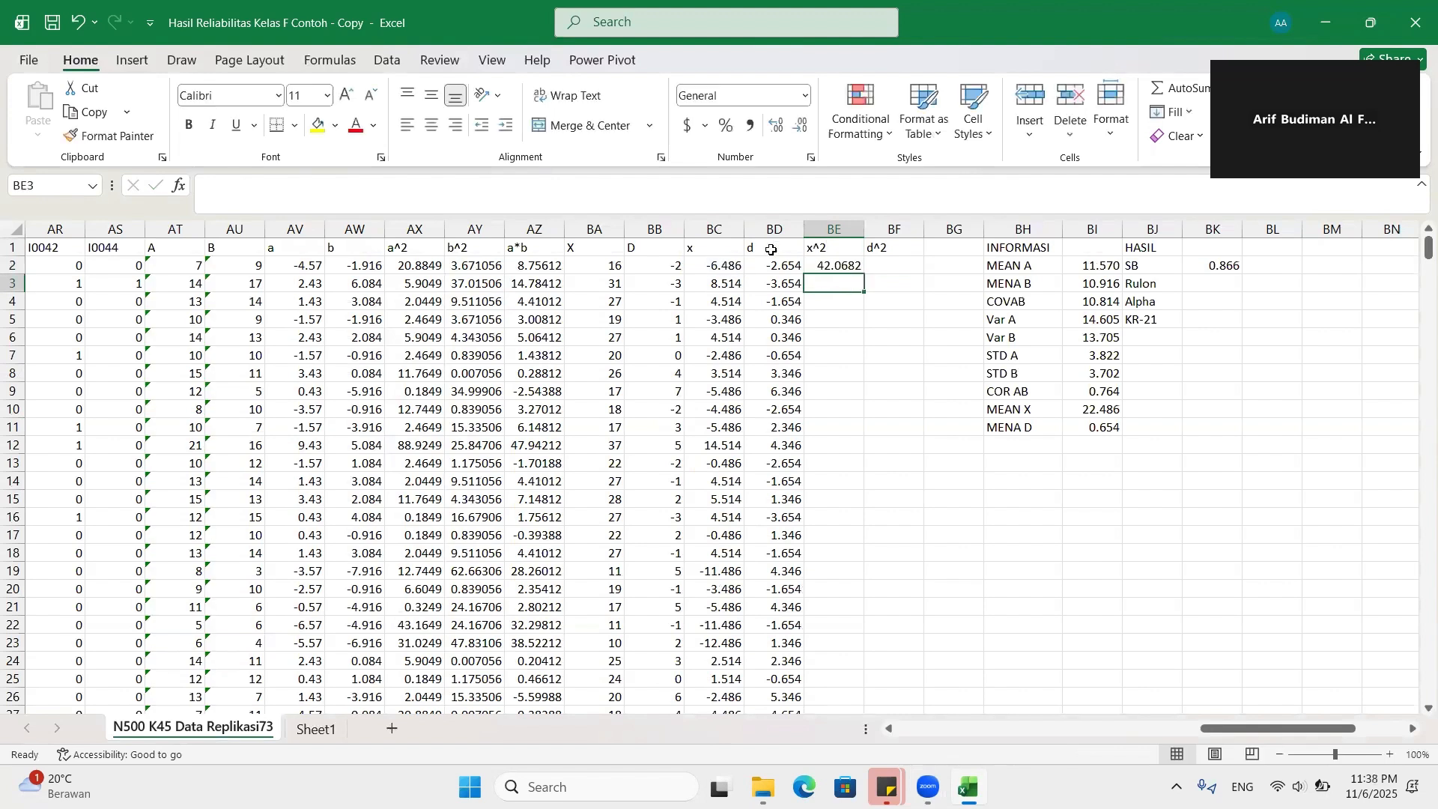
left_click(841, 266)
double_click(864, 274)
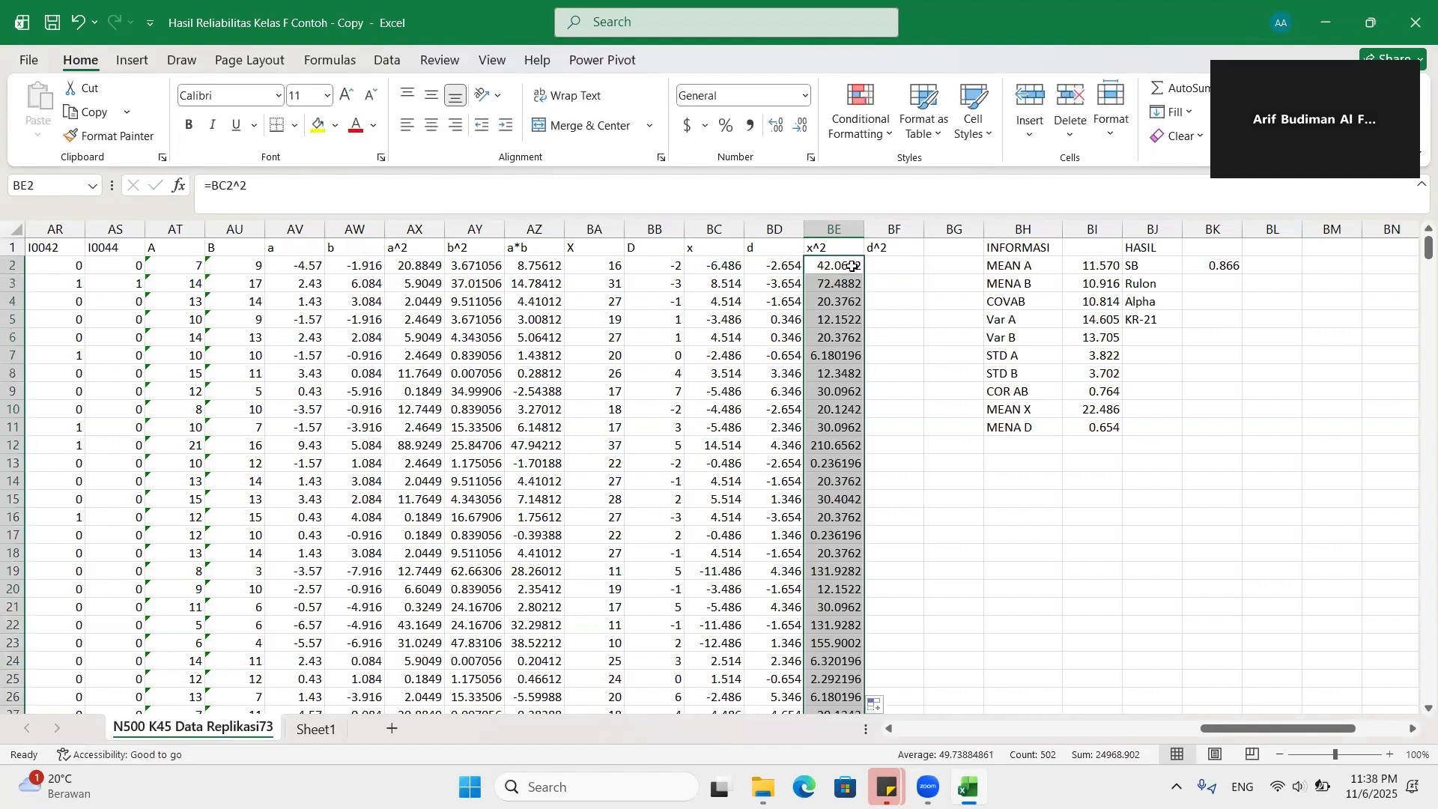
Step: Copy the BE2 squaring formula to BF2, fill it down the d^2 column, and check the reference in BF4
left_click(843, 266)
key("ctrl+c")
left_click(899, 266)
key("ctrl+v")
double_click(923, 274)
left_click(901, 300)
key("ctrl+Up")
double_click(902, 301)
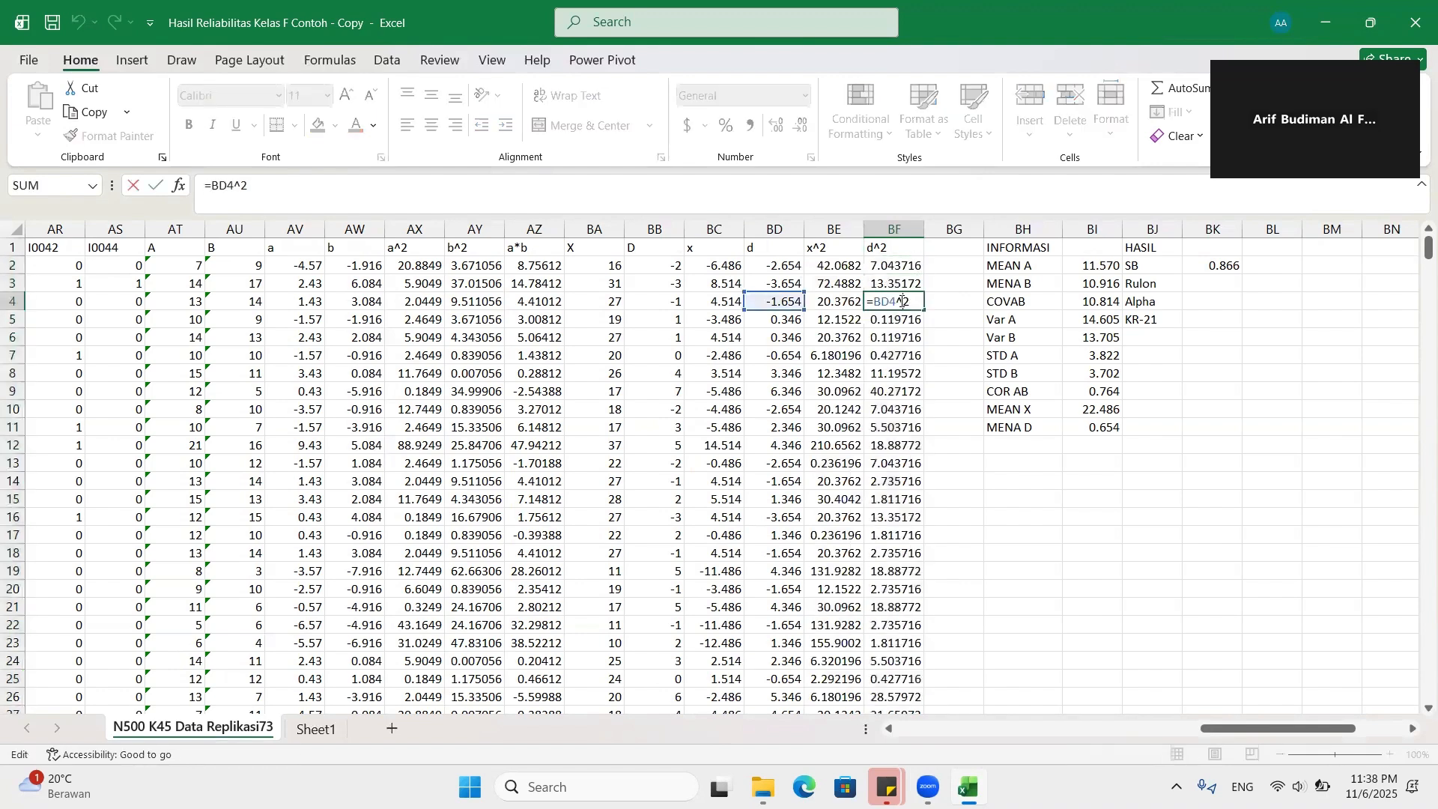
key("Return")
Step: Clear the surplus x^2 and d^2 formulas in BE502:BF503 below the last respondent
key("Left")
key("ctrl+Down")
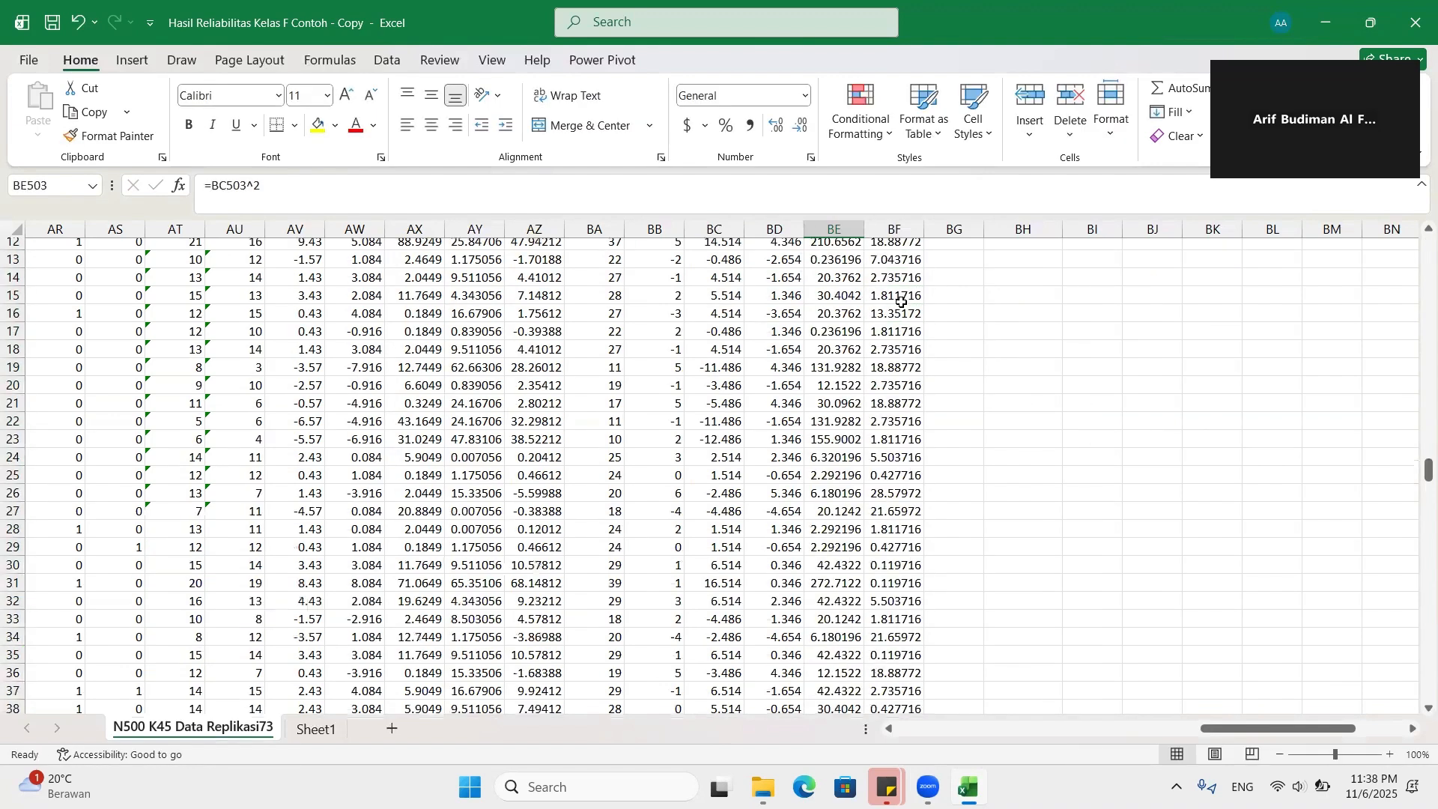
key("Up")
key("shift+Right")
key("shift+Down")
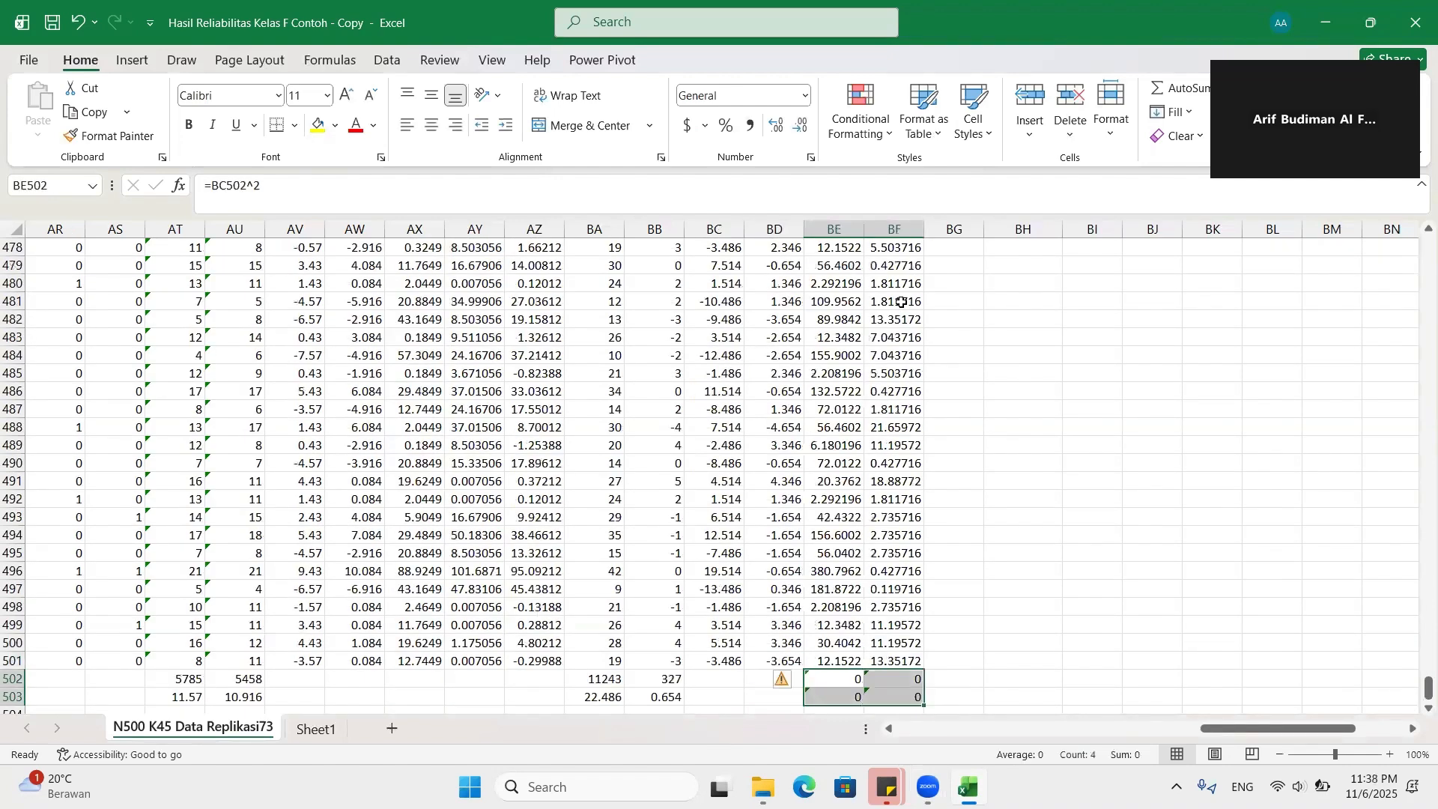
key("shift+Left")
key("shift+Up")
Step: Total the x^2 column with =SUM(BE2:BE501) in BE502, copy it to BF502 for d^2, and check the copied range
type("=s")
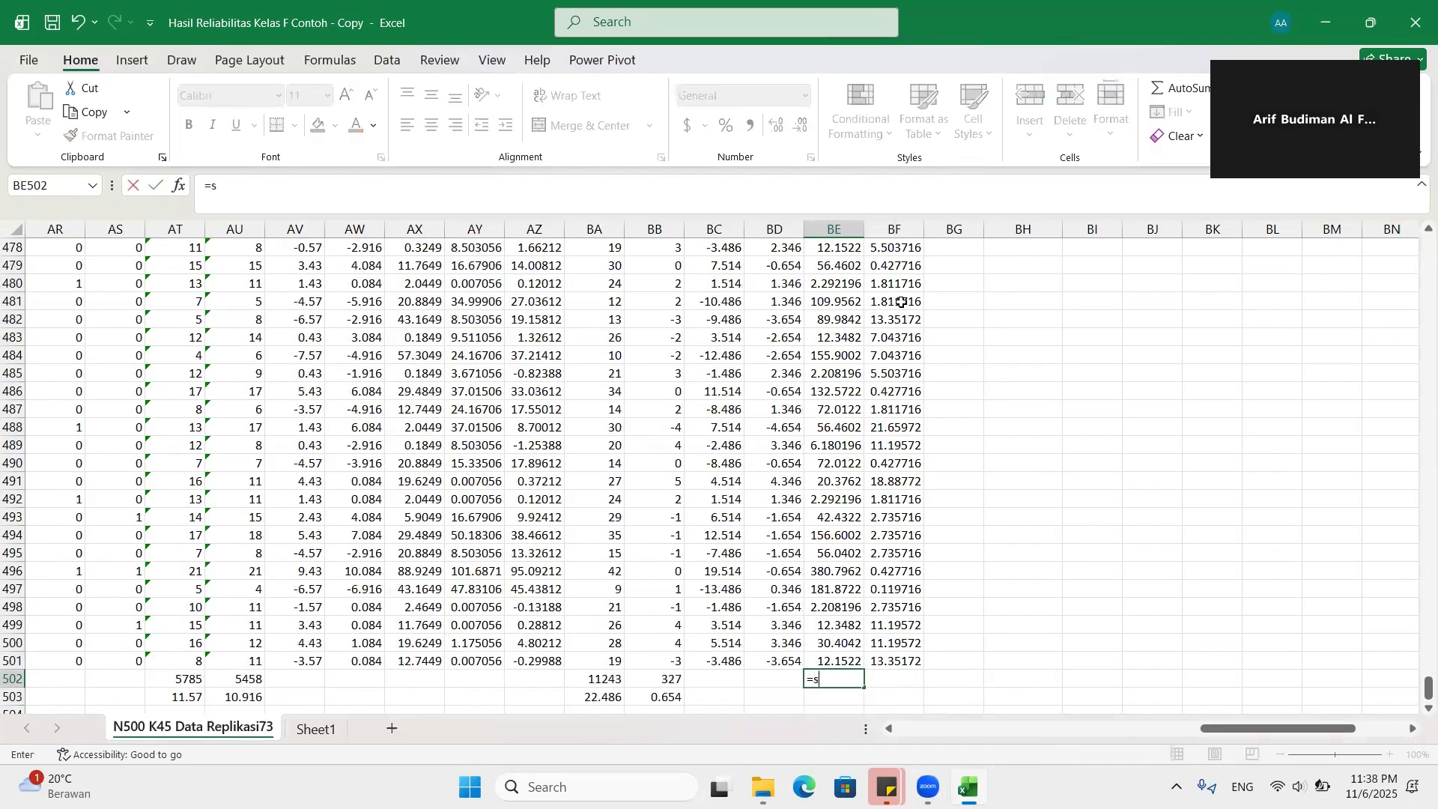
type("um(BE2")
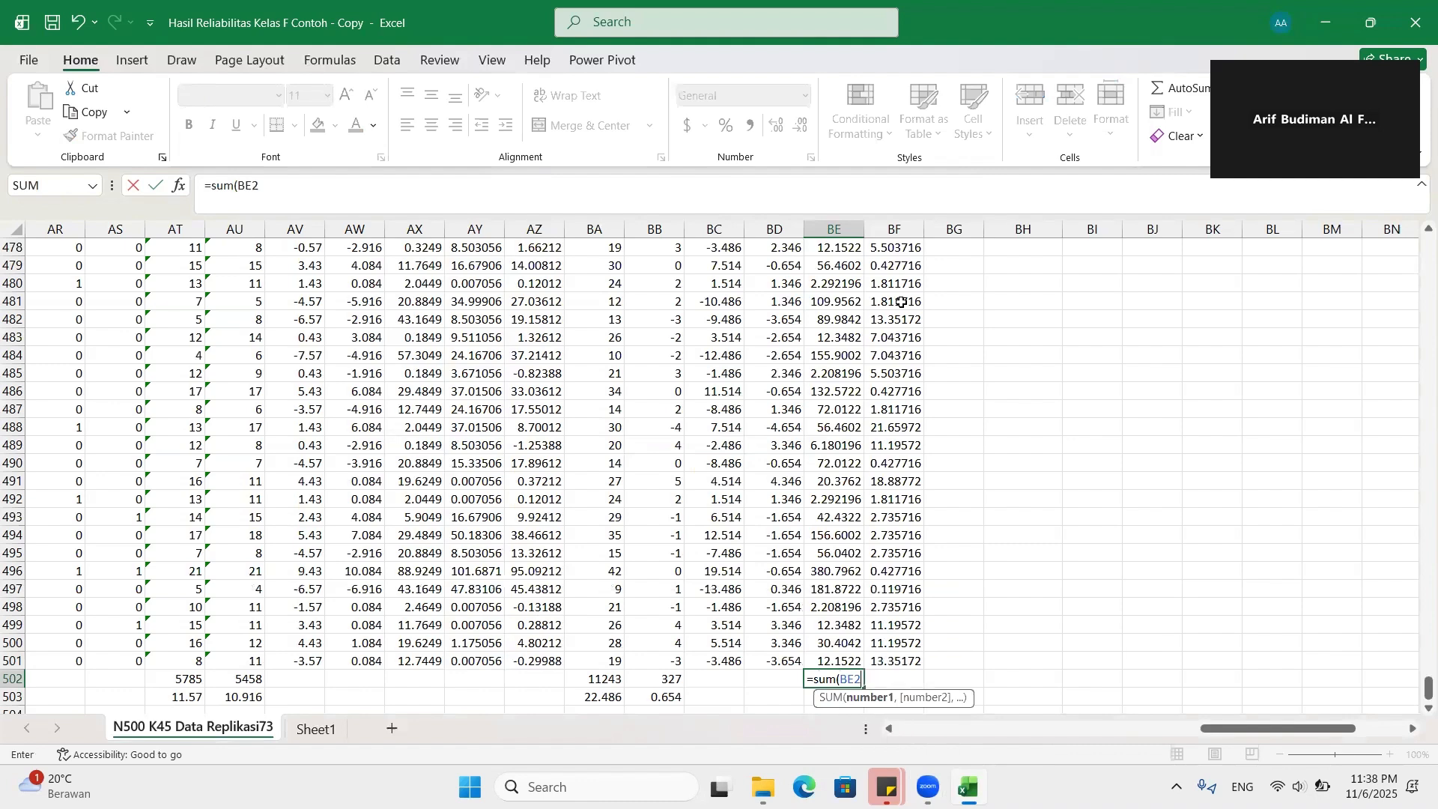
type(":B")
type("E501")
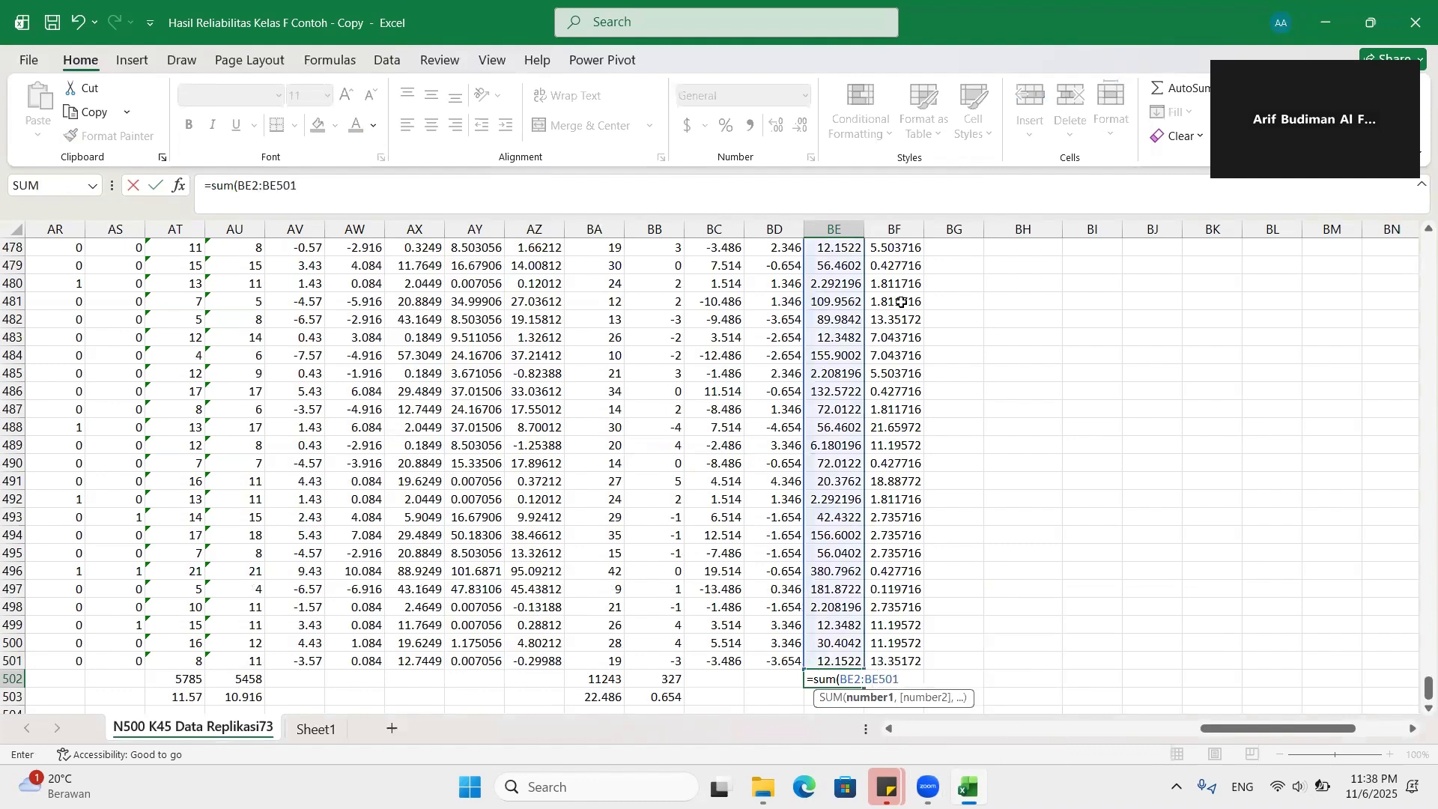
key("Return")
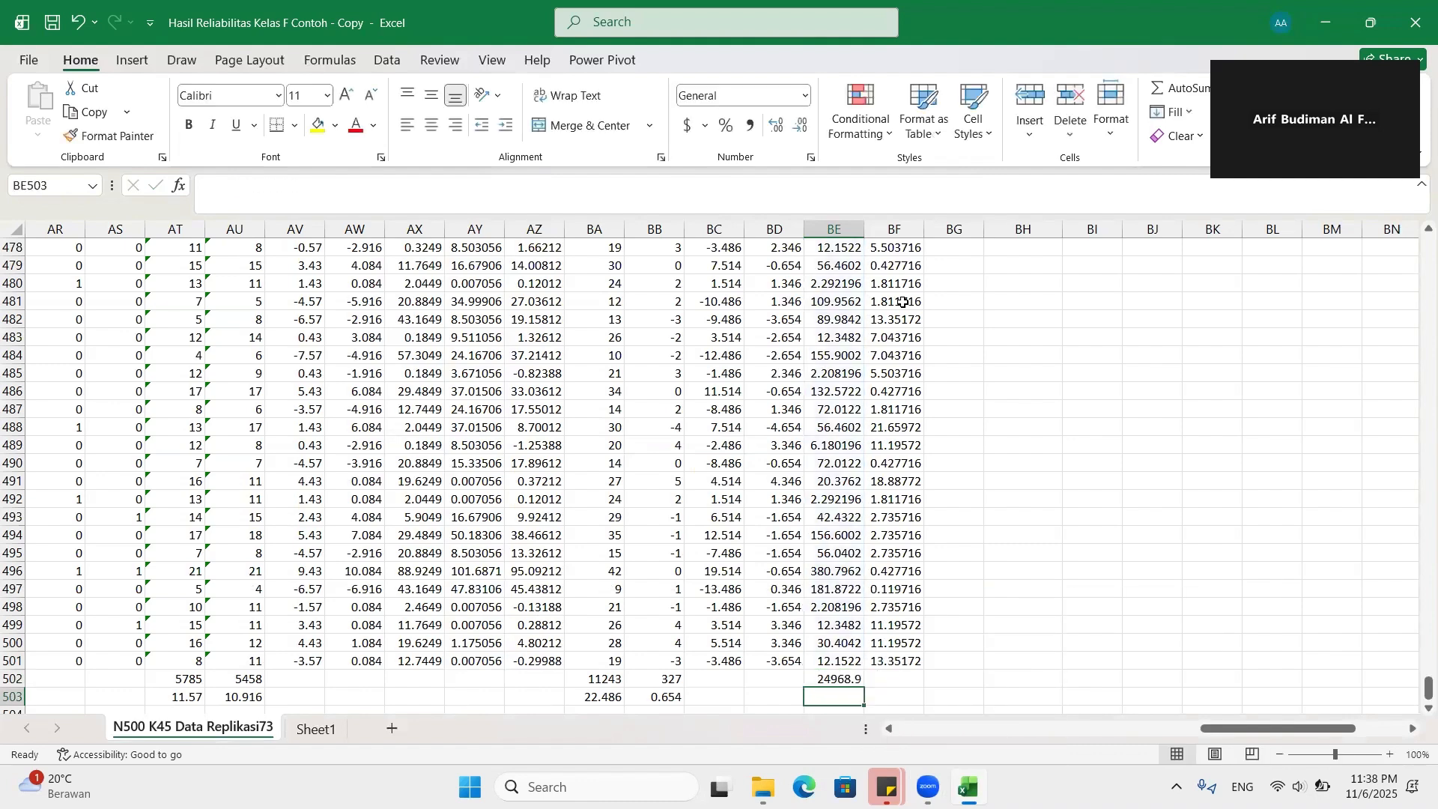
left_click(856, 684)
left_click_drag(864, 687, 914, 679)
double_click(910, 679)
key("Escape")
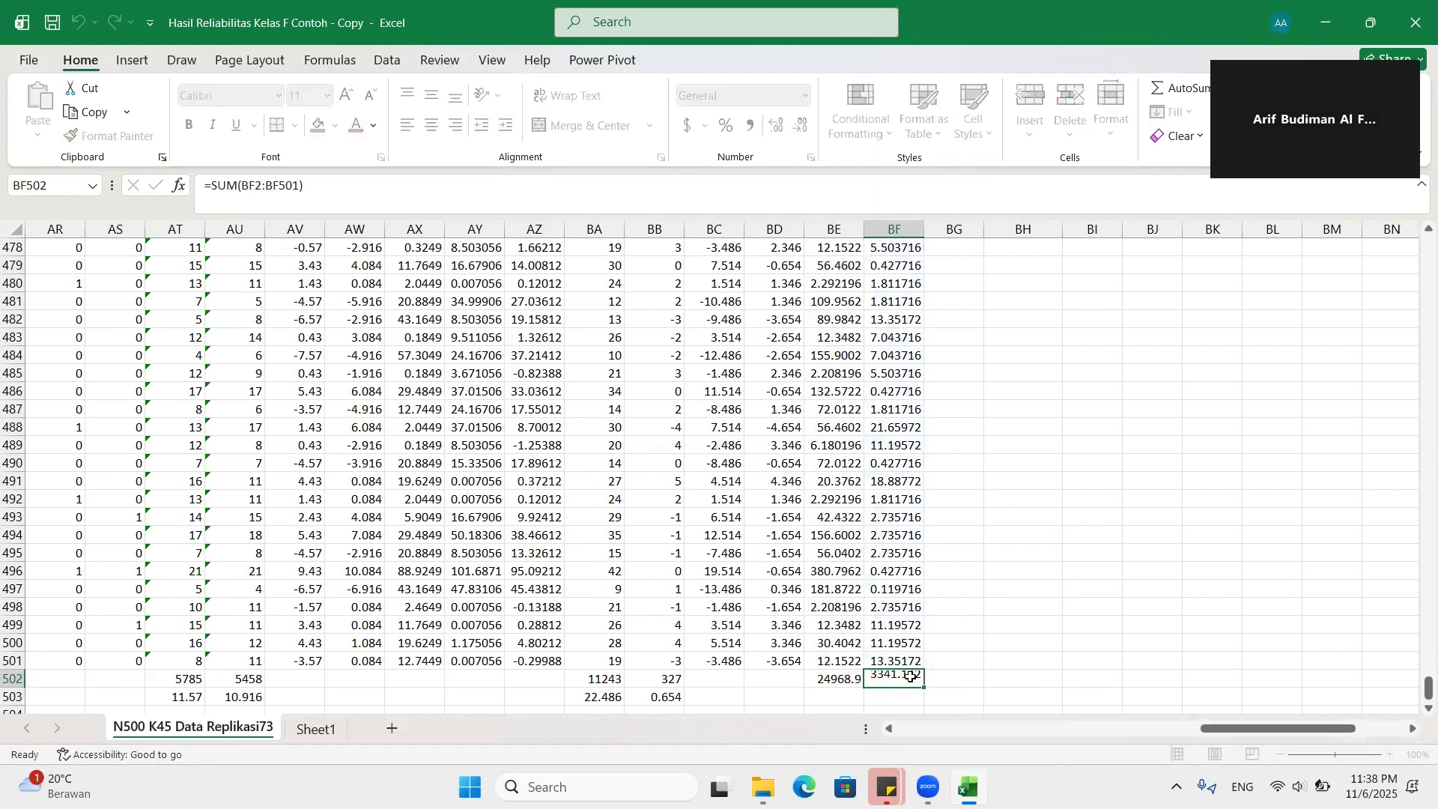
left_click(827, 698)
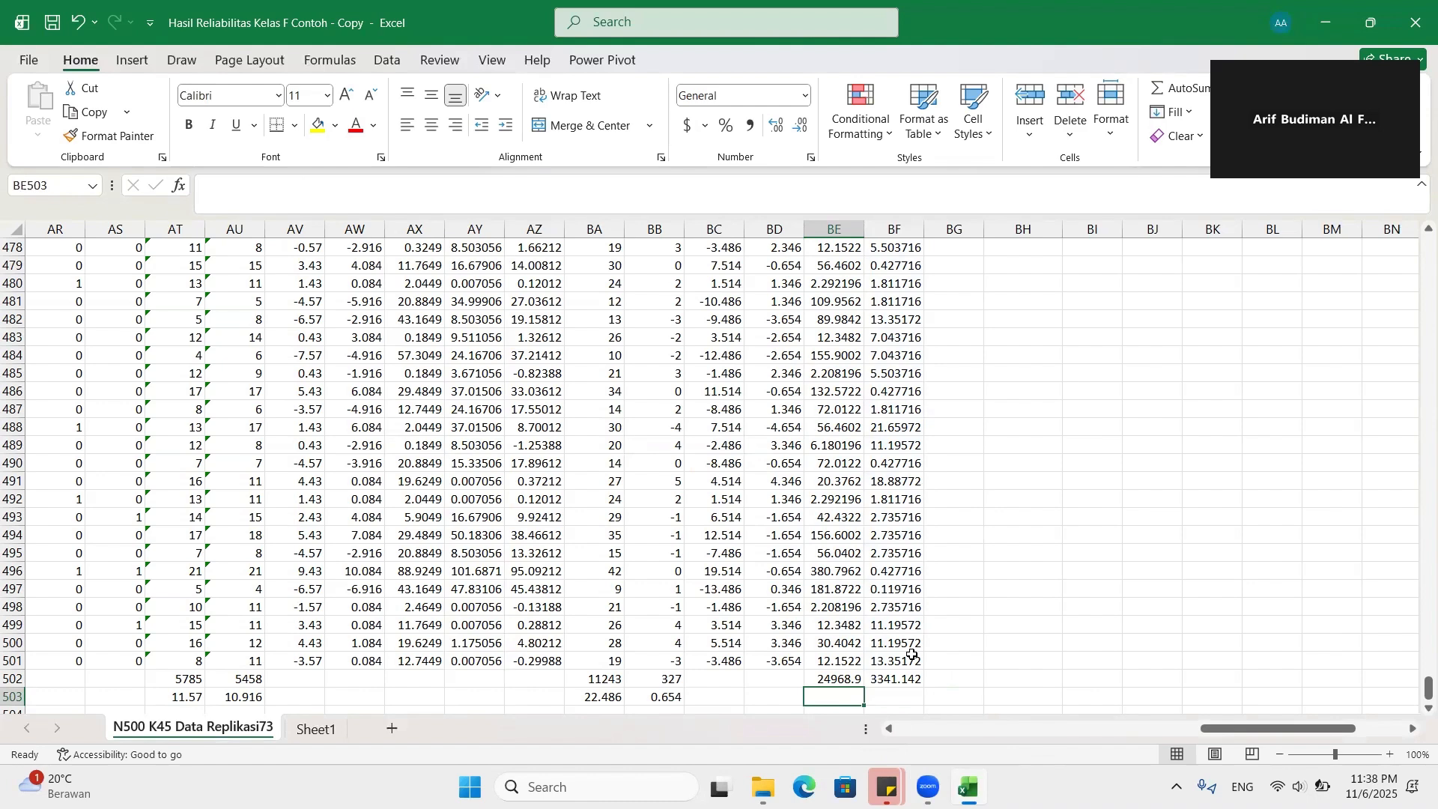
left_click(907, 676)
Step: Add the labels VAR X in BH12 and VAR D in BH13 to the INFORMASI list
key("ctrl+Up")
left_click(1005, 442)
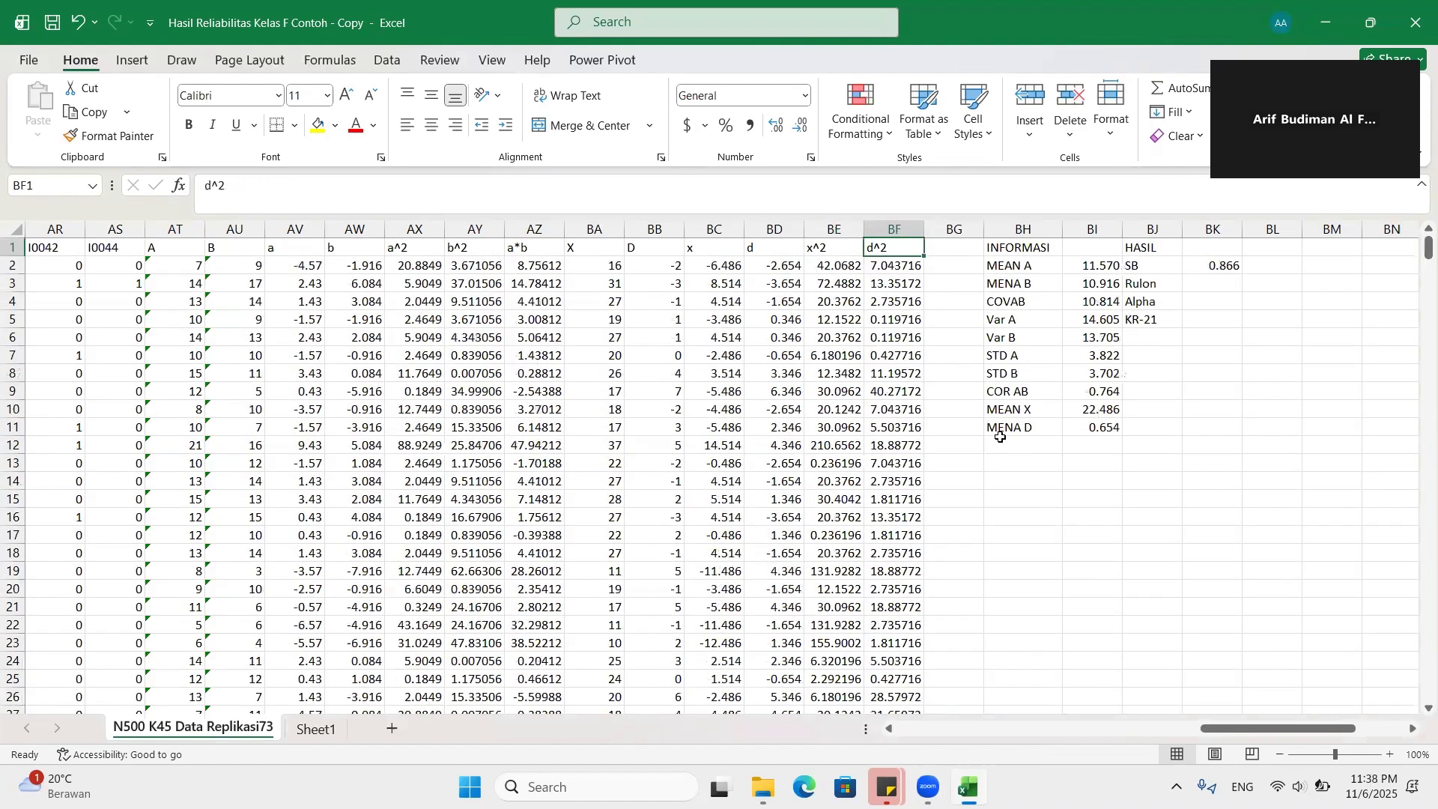
type("VAR")
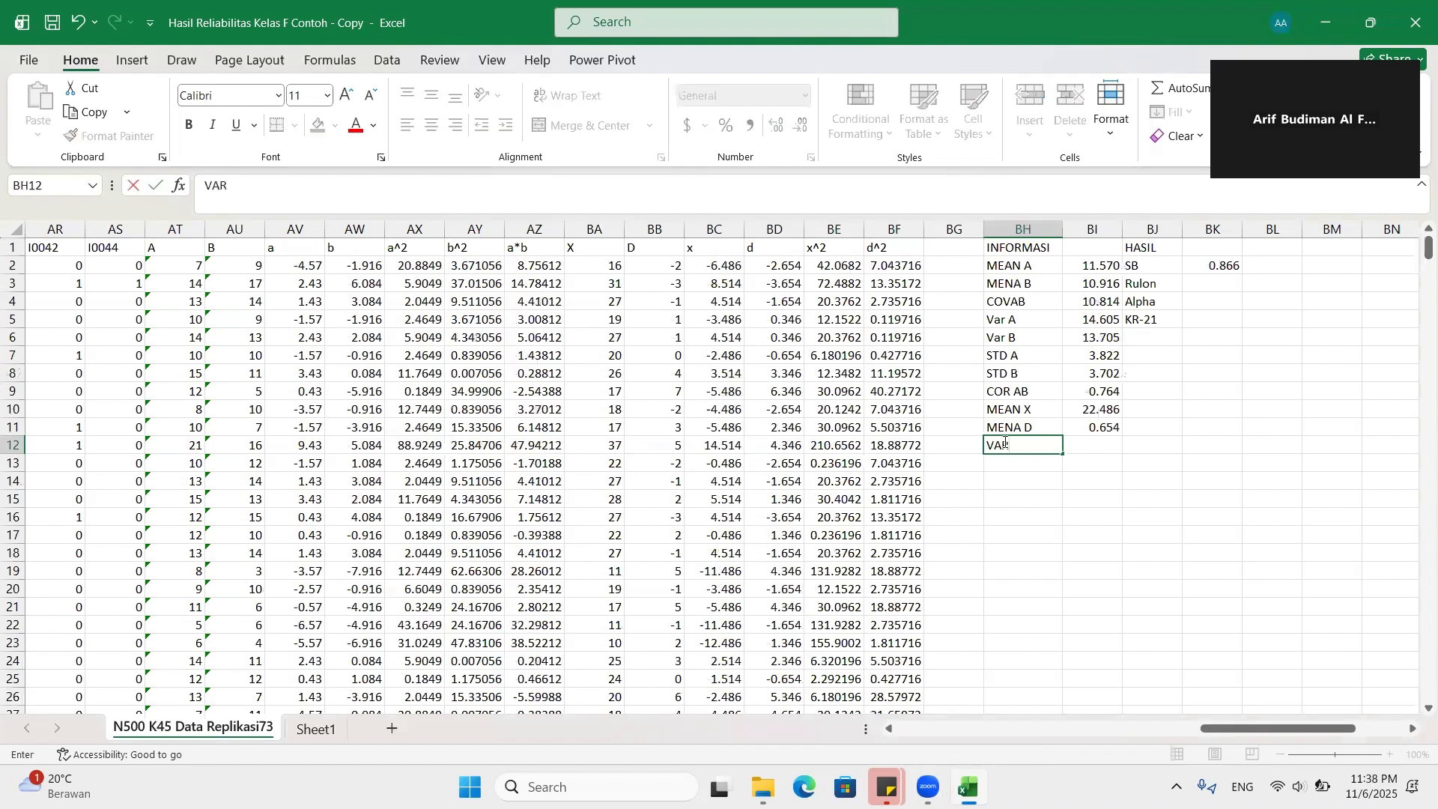
type(" X")
key("Return")
type("VAR D")
key("Escape")
Step: Calculate the variance of X in BI12 with =((SUM(BE2:BE501))/500)
key("Right")
key("Up")
type("=")
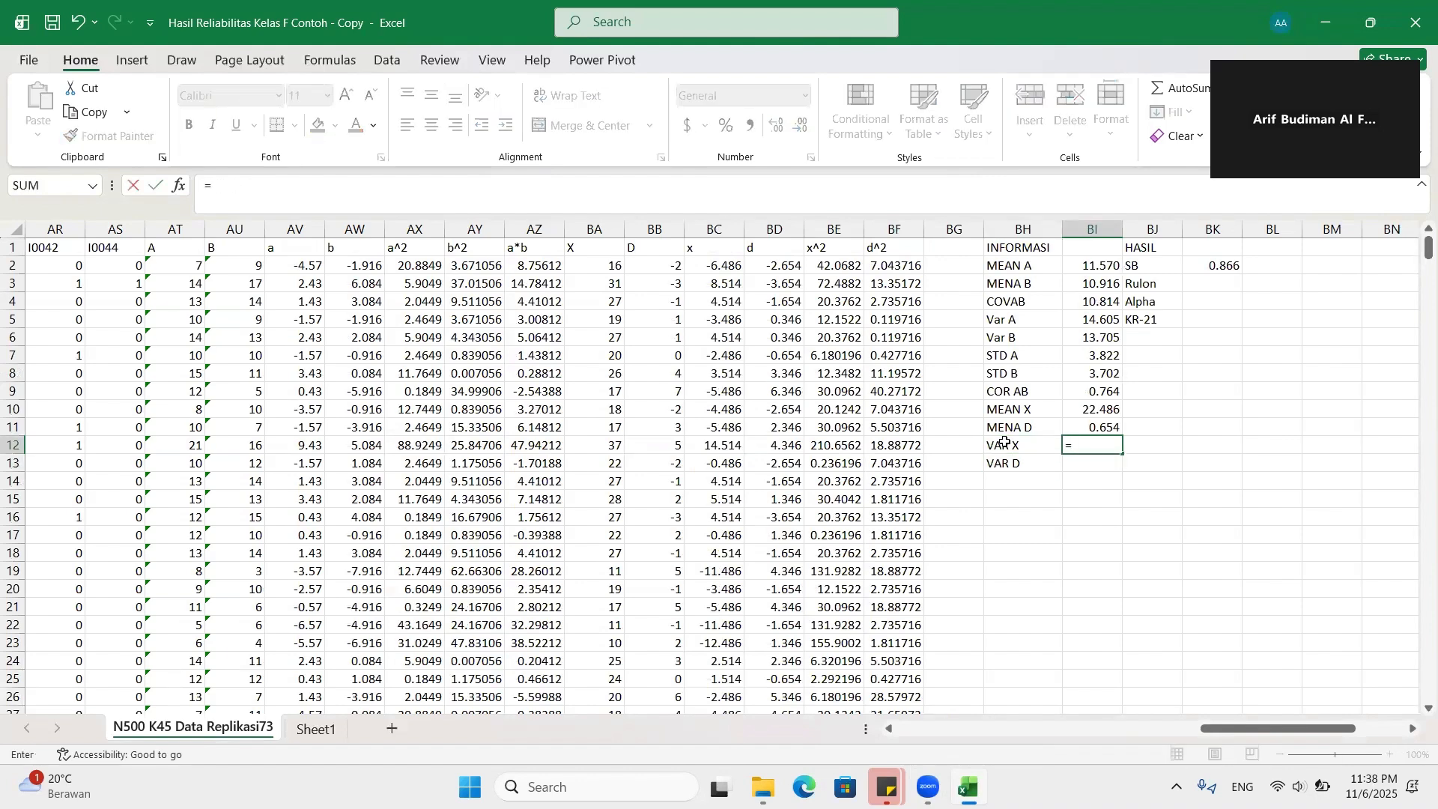
type("((sum(Be2")
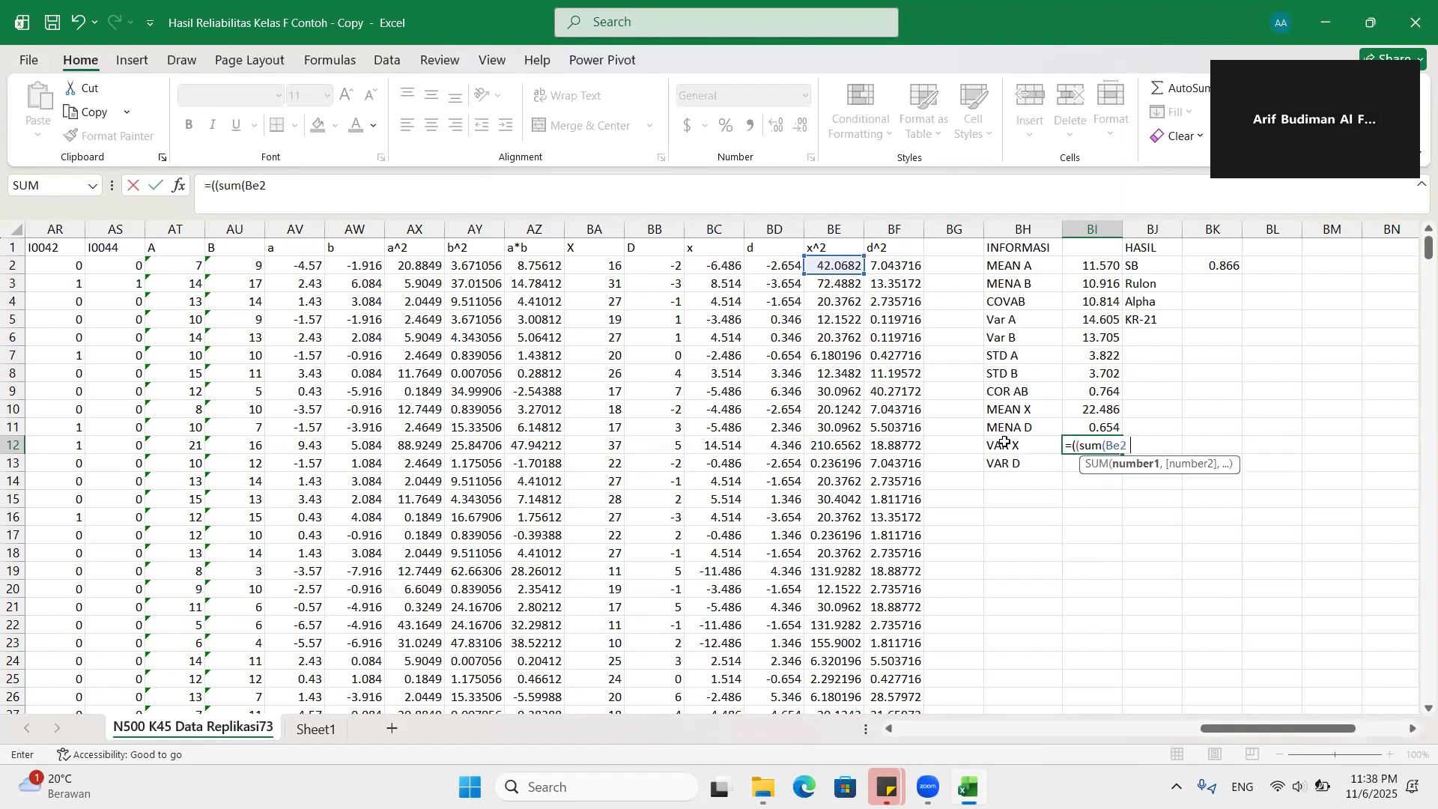
type(":Be501")
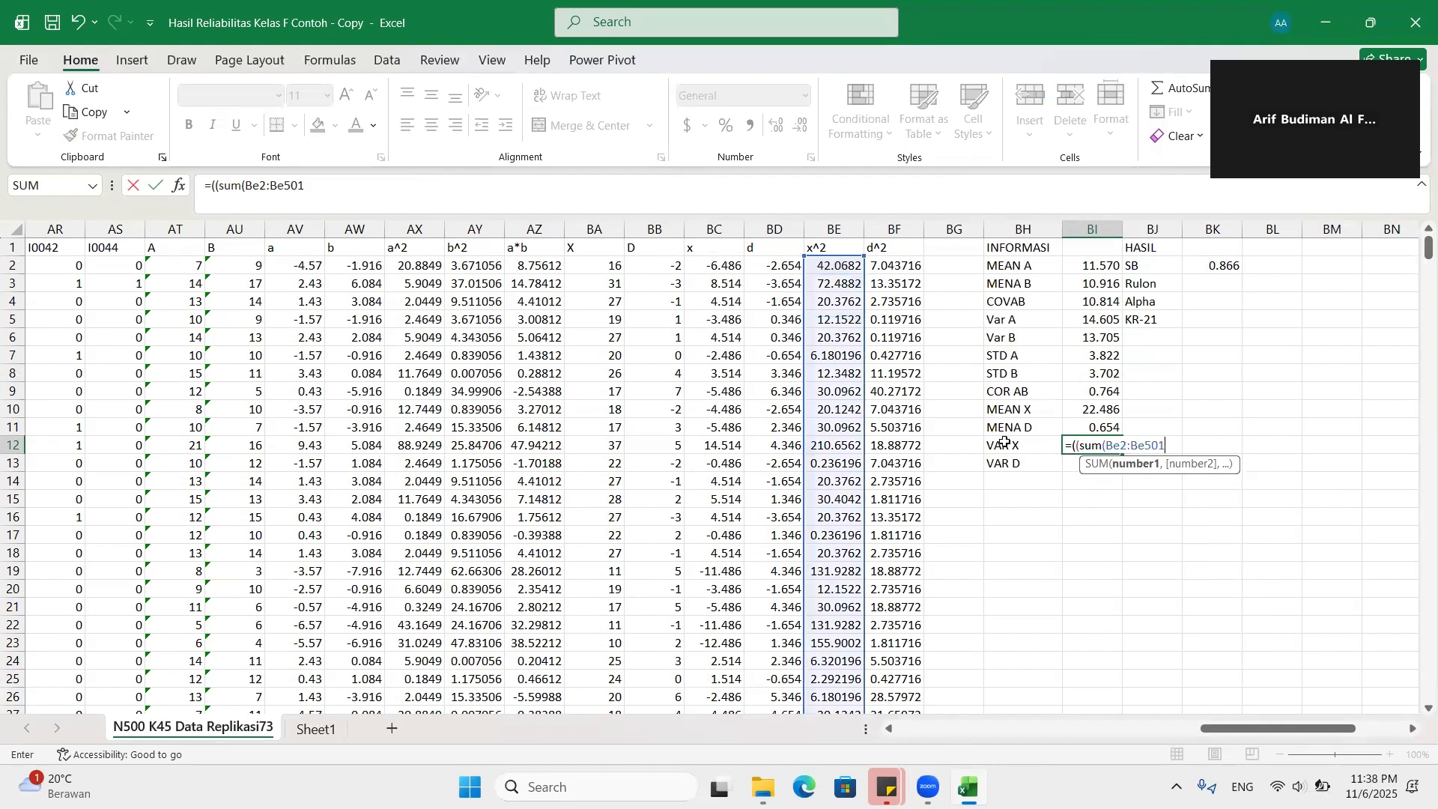
type("))/500")
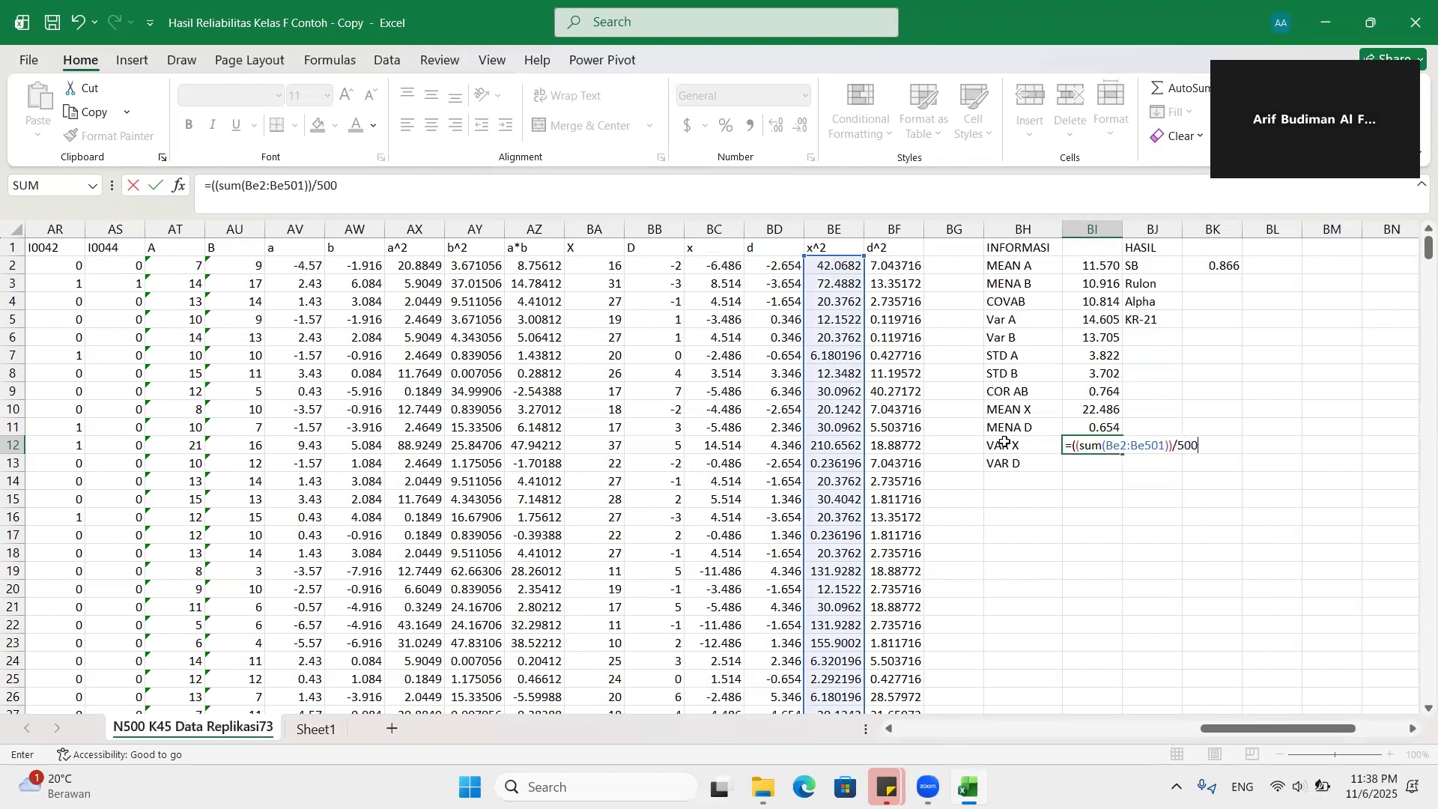
key("Return")
key("Return")
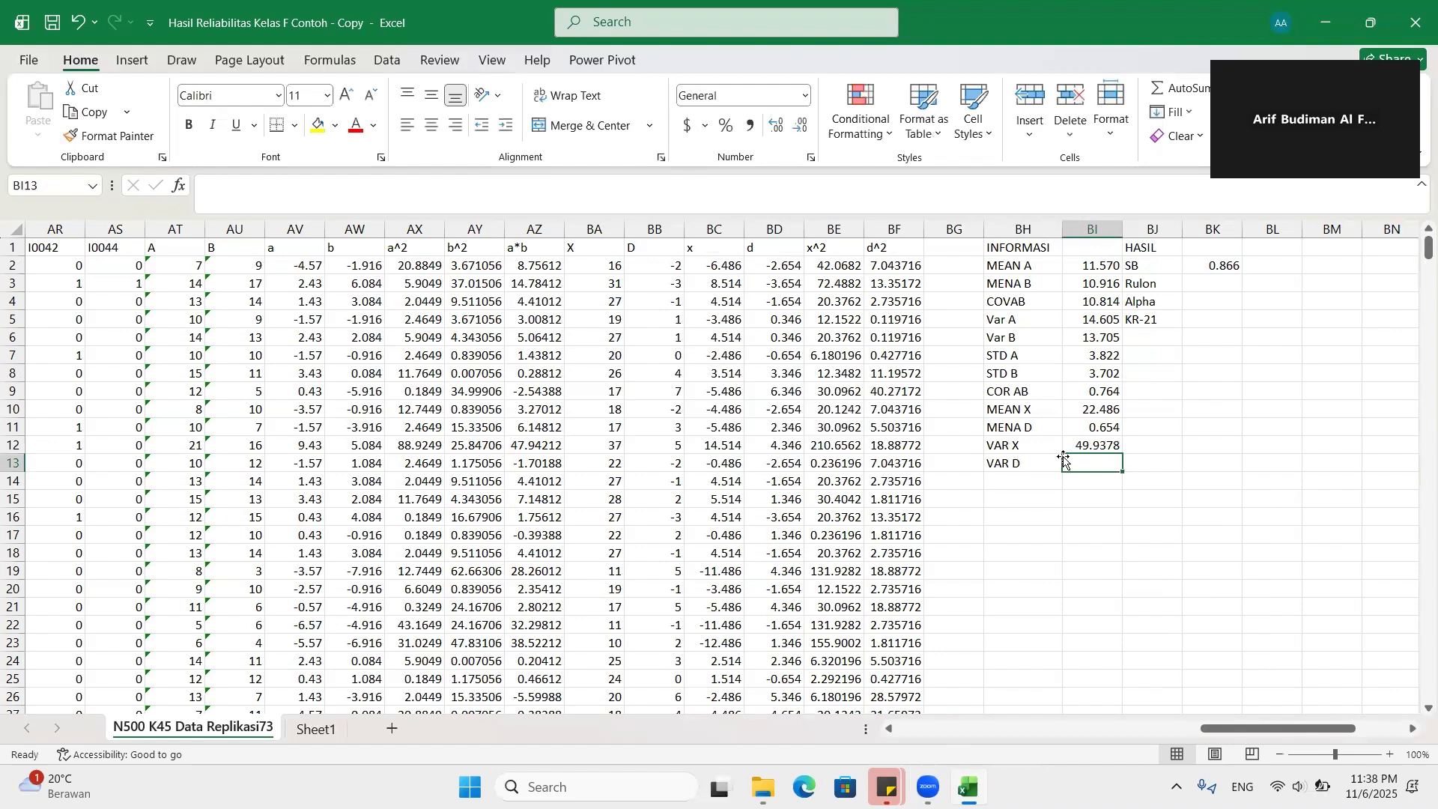
Step: Calculate the variance of D in BI13 as the sum of BF2:BF501 divided by 500
type("=((sum(B")
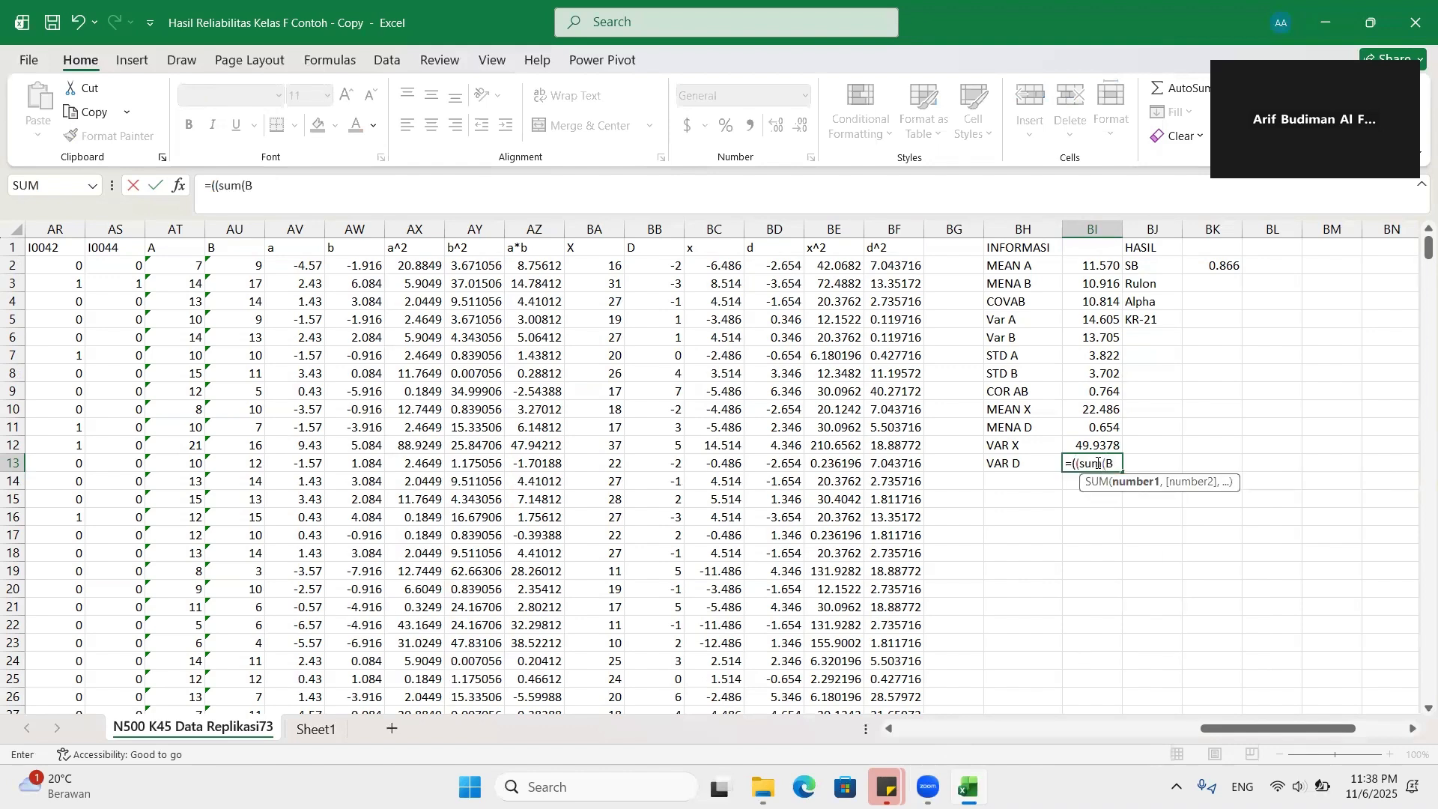
type("F2:Bf501")
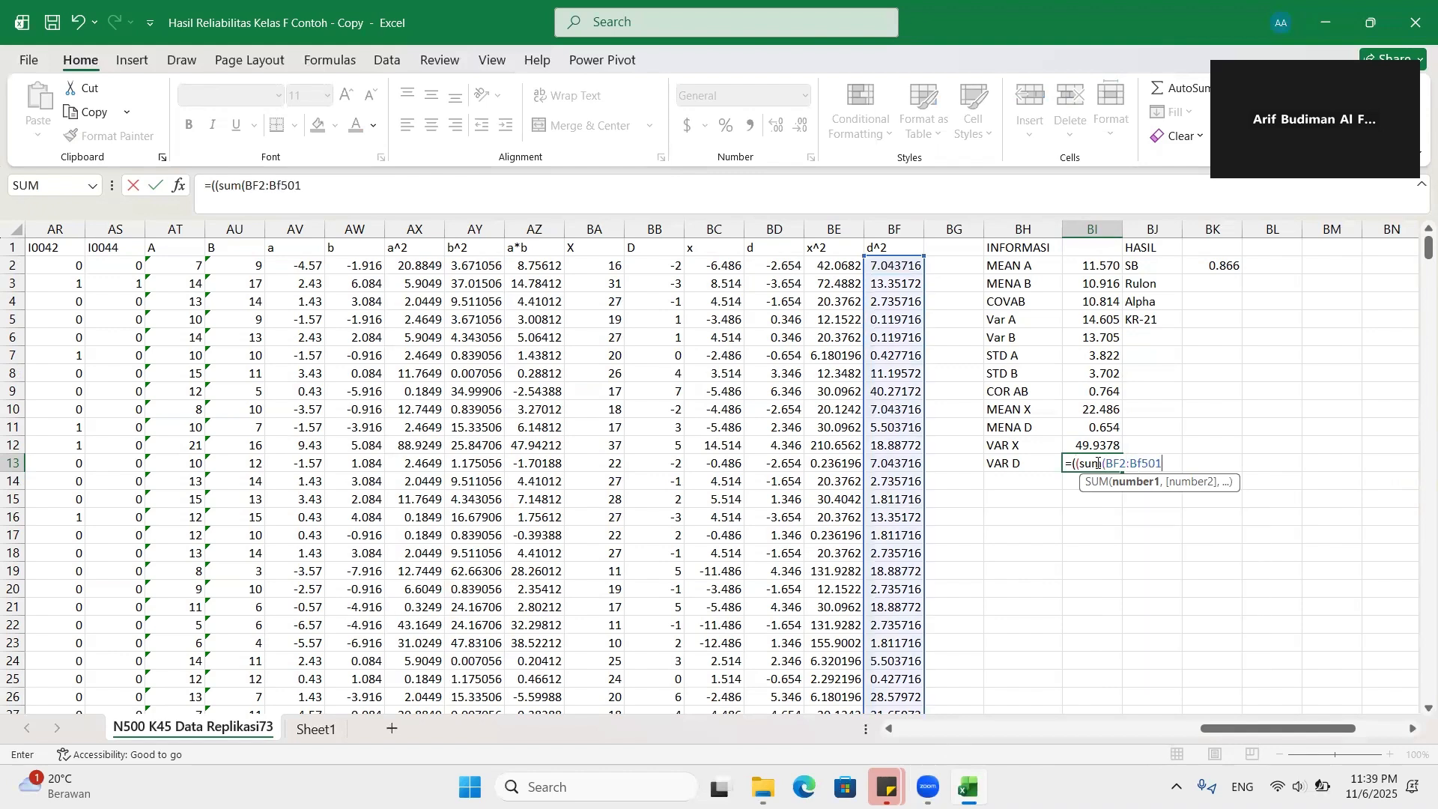
type(")")
left_click(1040, 474)
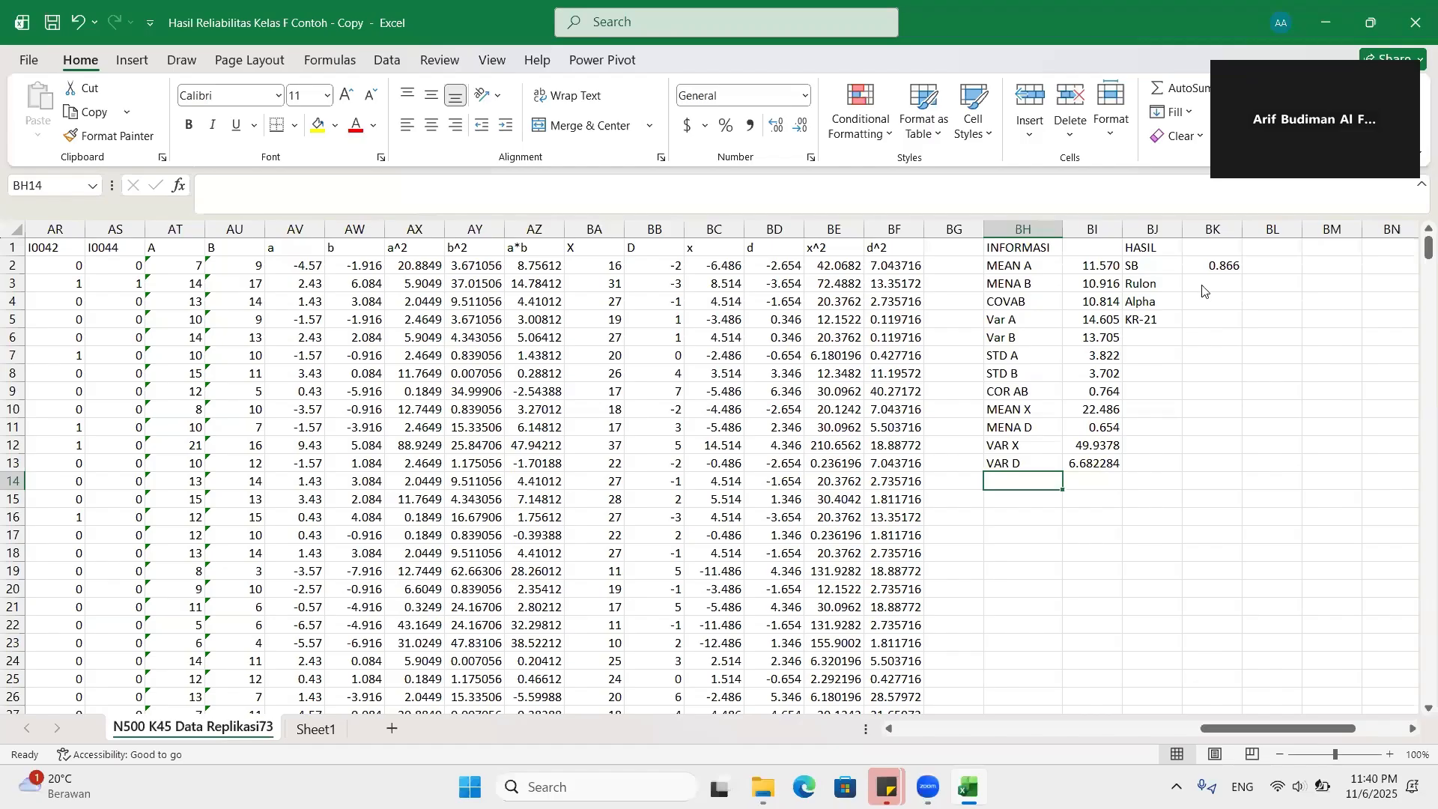
left_click_drag(1015, 446, 1100, 466)
left_click(1187, 400)
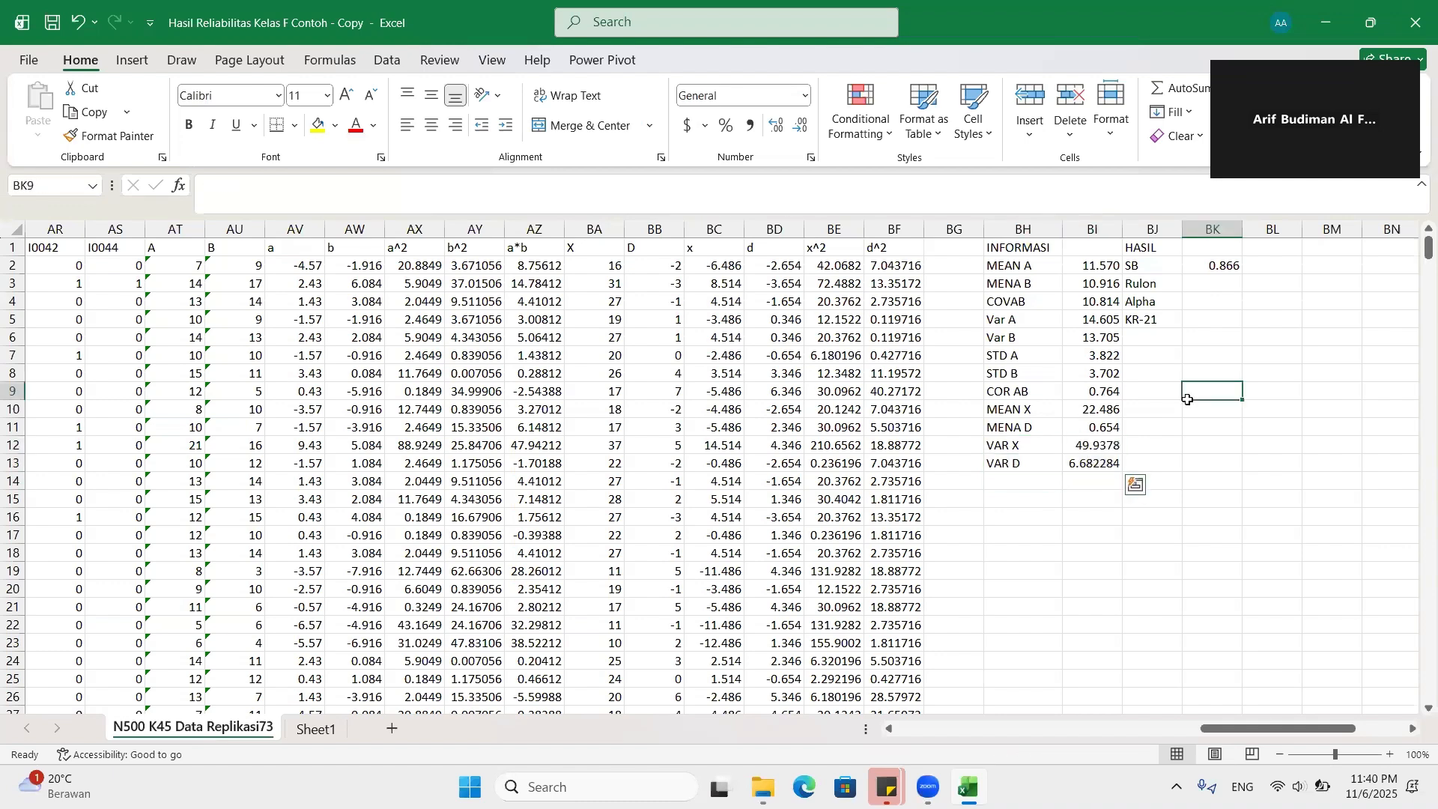
Step: Compute the Rulon reliability coefficient in BK3 with =(1-(BI13/BI12))
left_click(1206, 289)
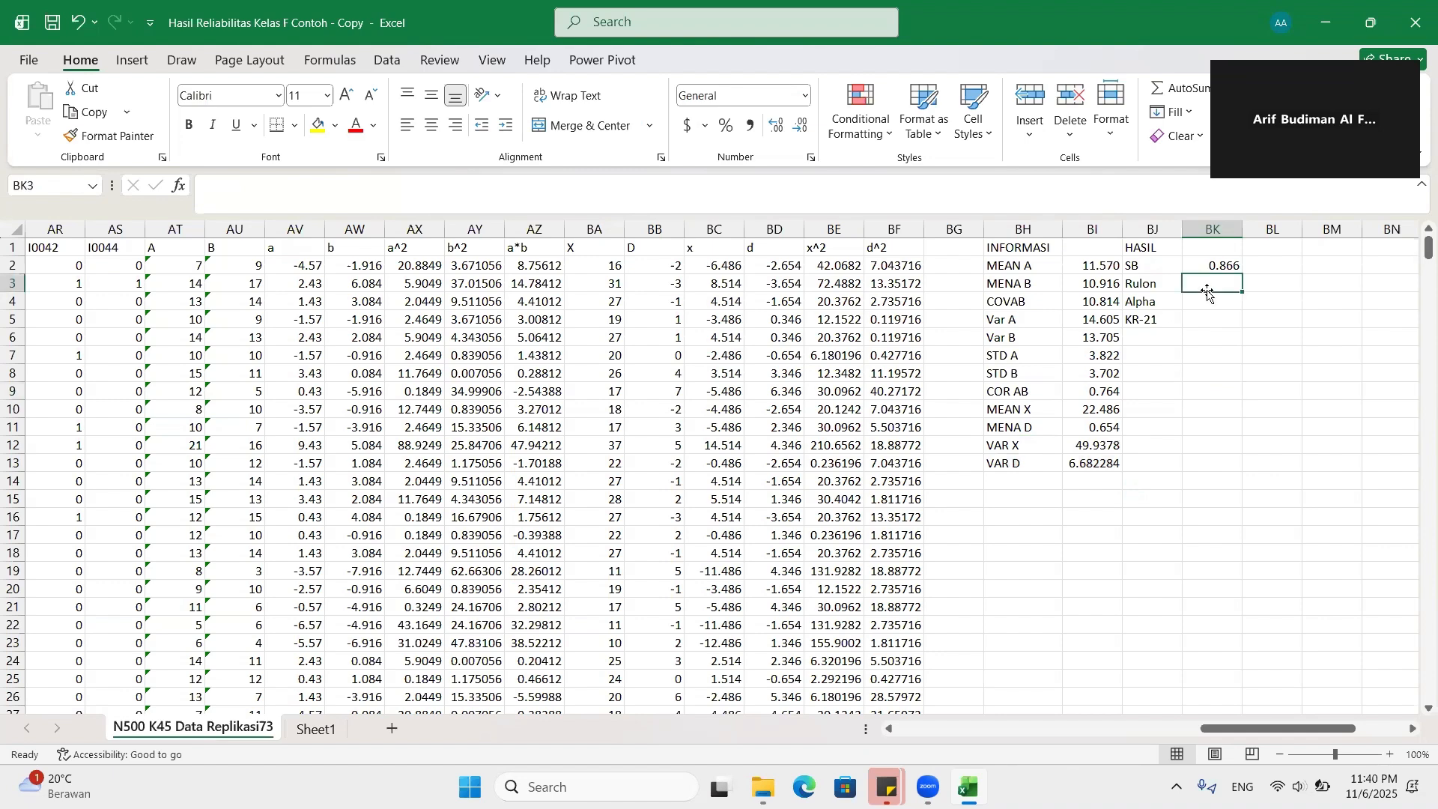
type("=(")
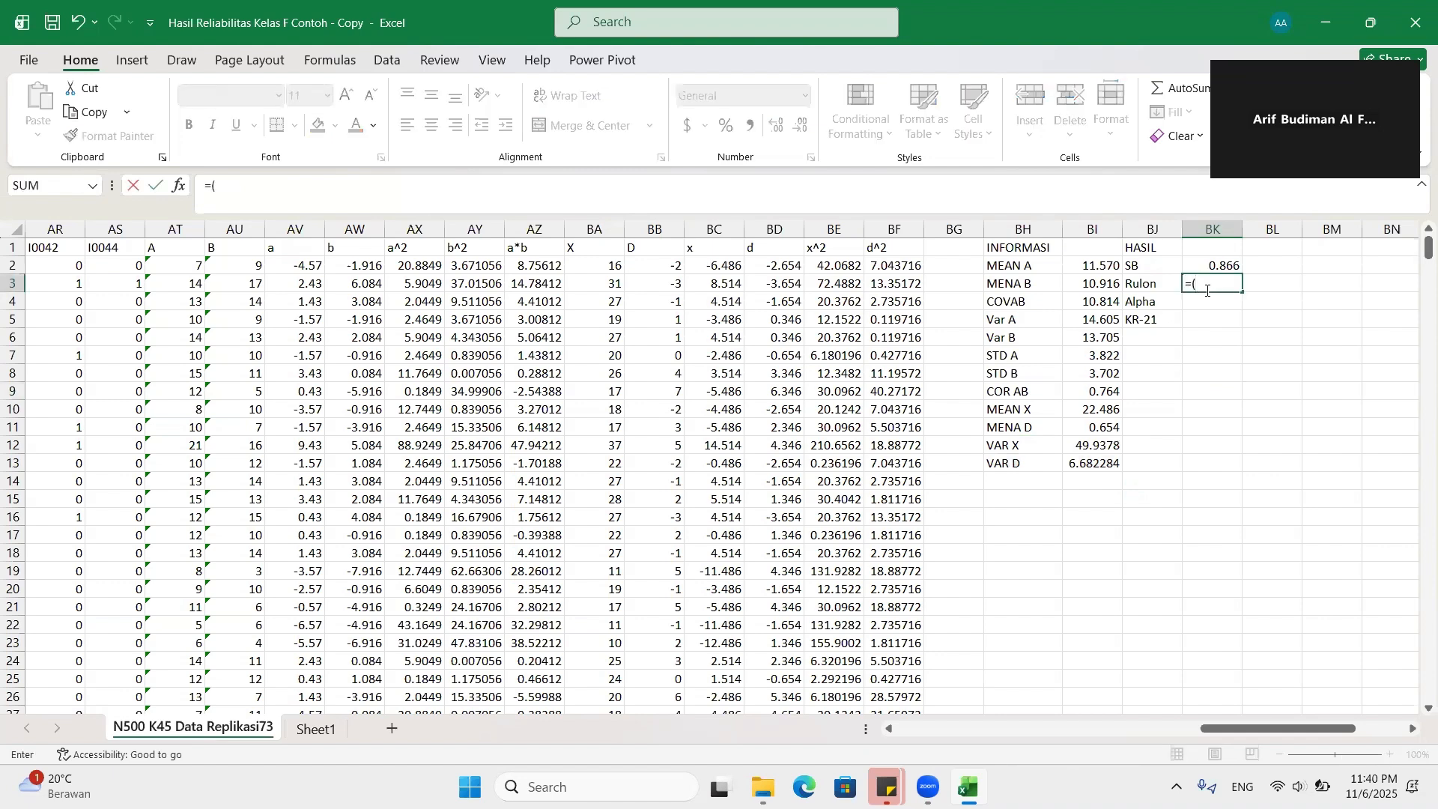
type("1-(")
left_click(1095, 464)
type("/")
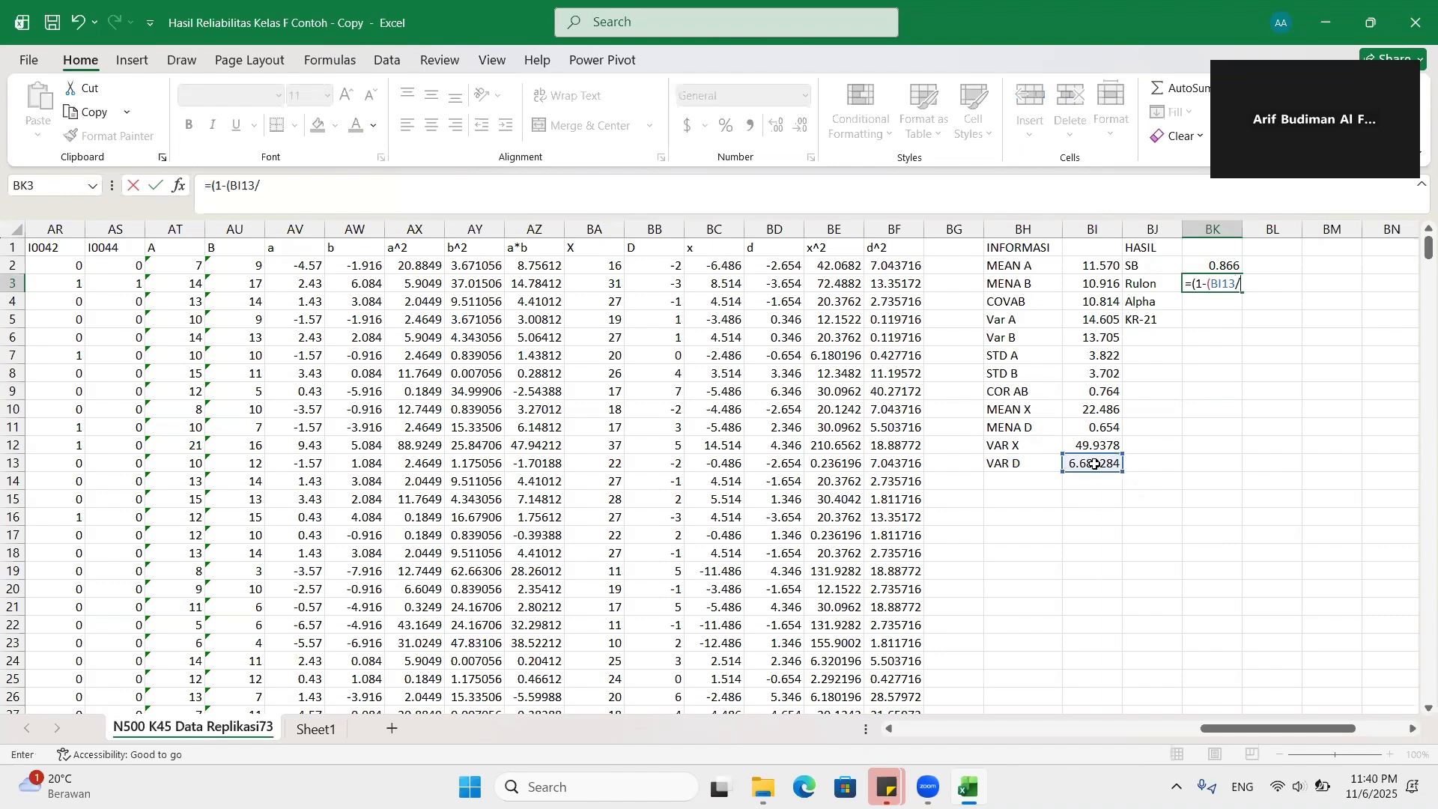
left_click(1102, 447)
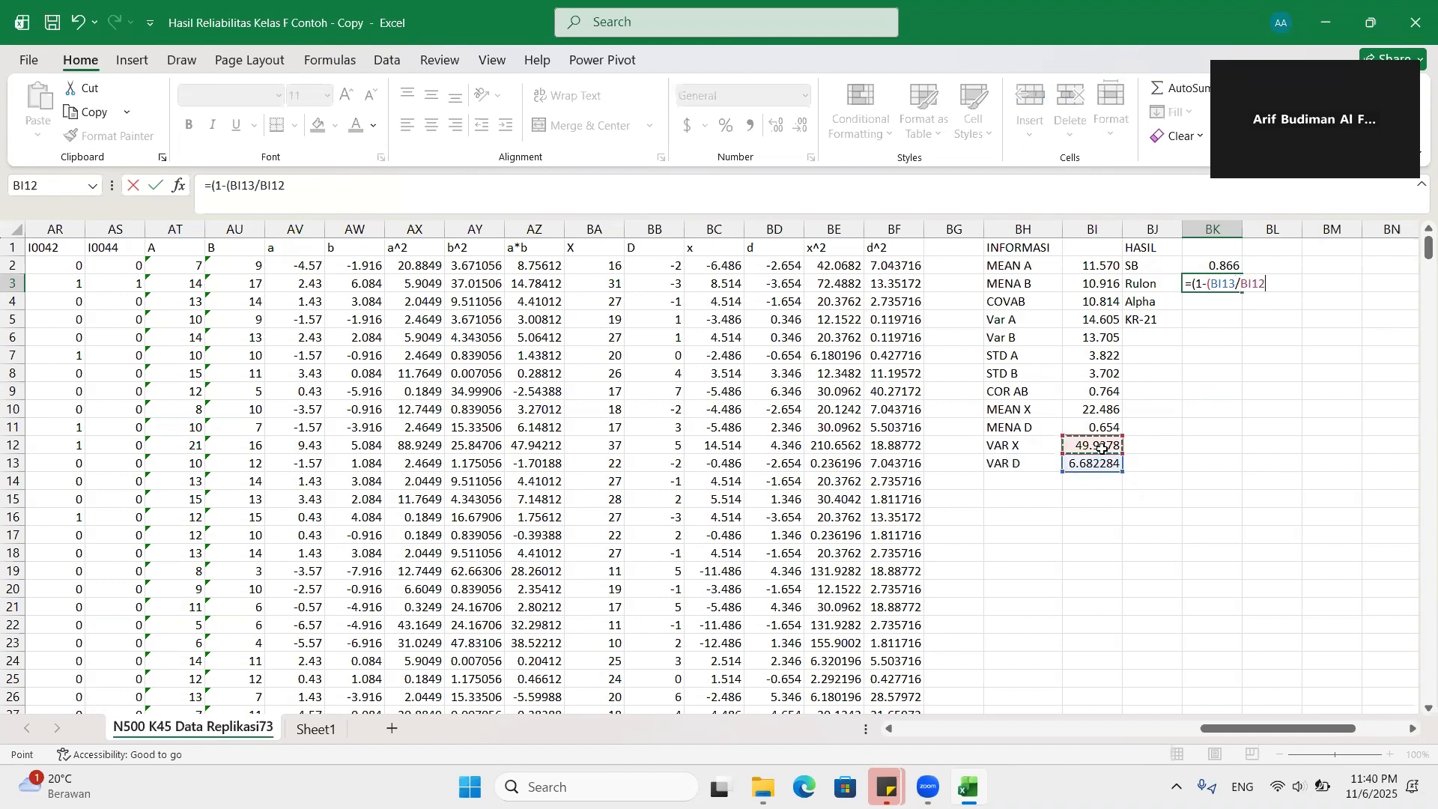
key("Return")
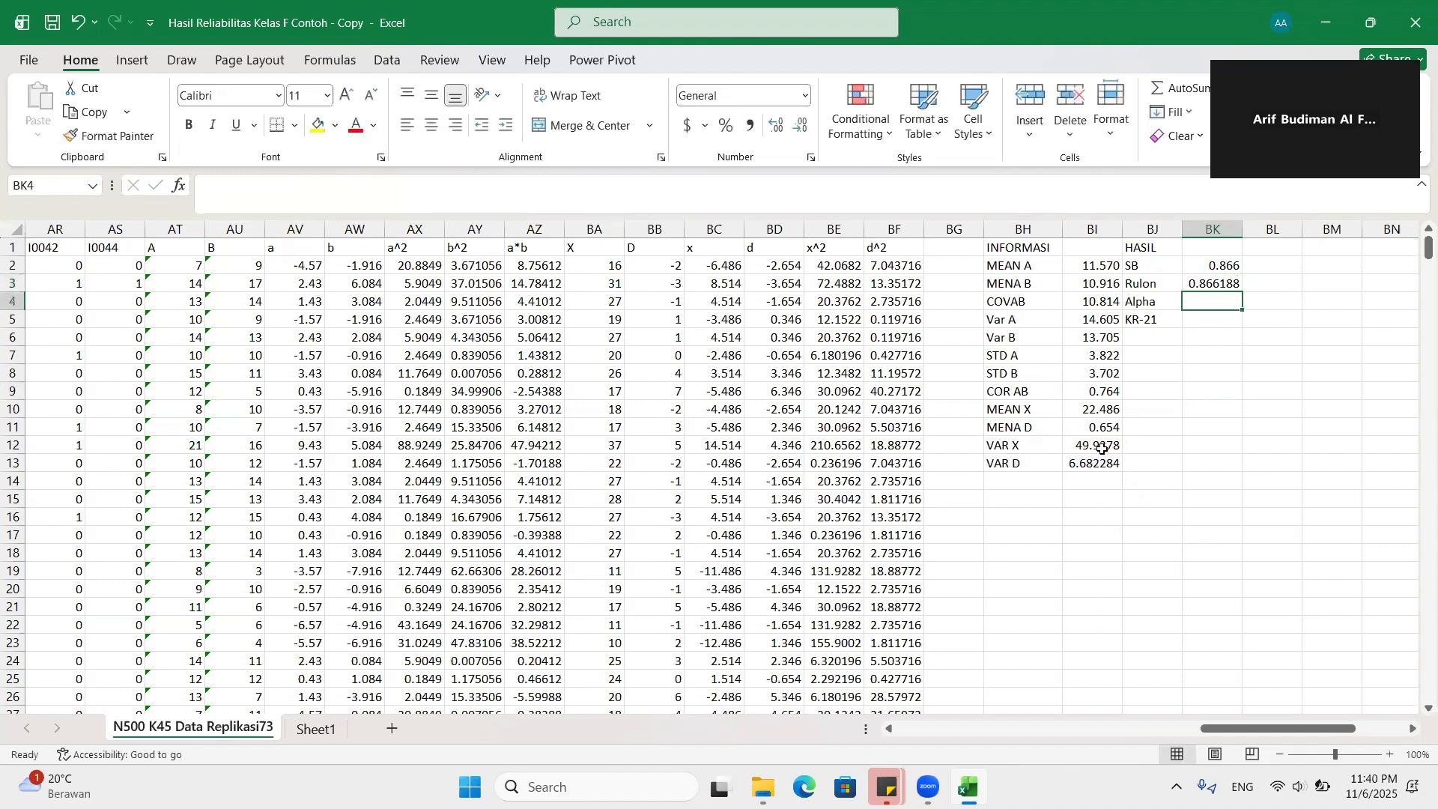
Step: Format the Rulon coefficient in BK3 and the SB coefficient in BK2 to five decimal places
left_click(1228, 283)
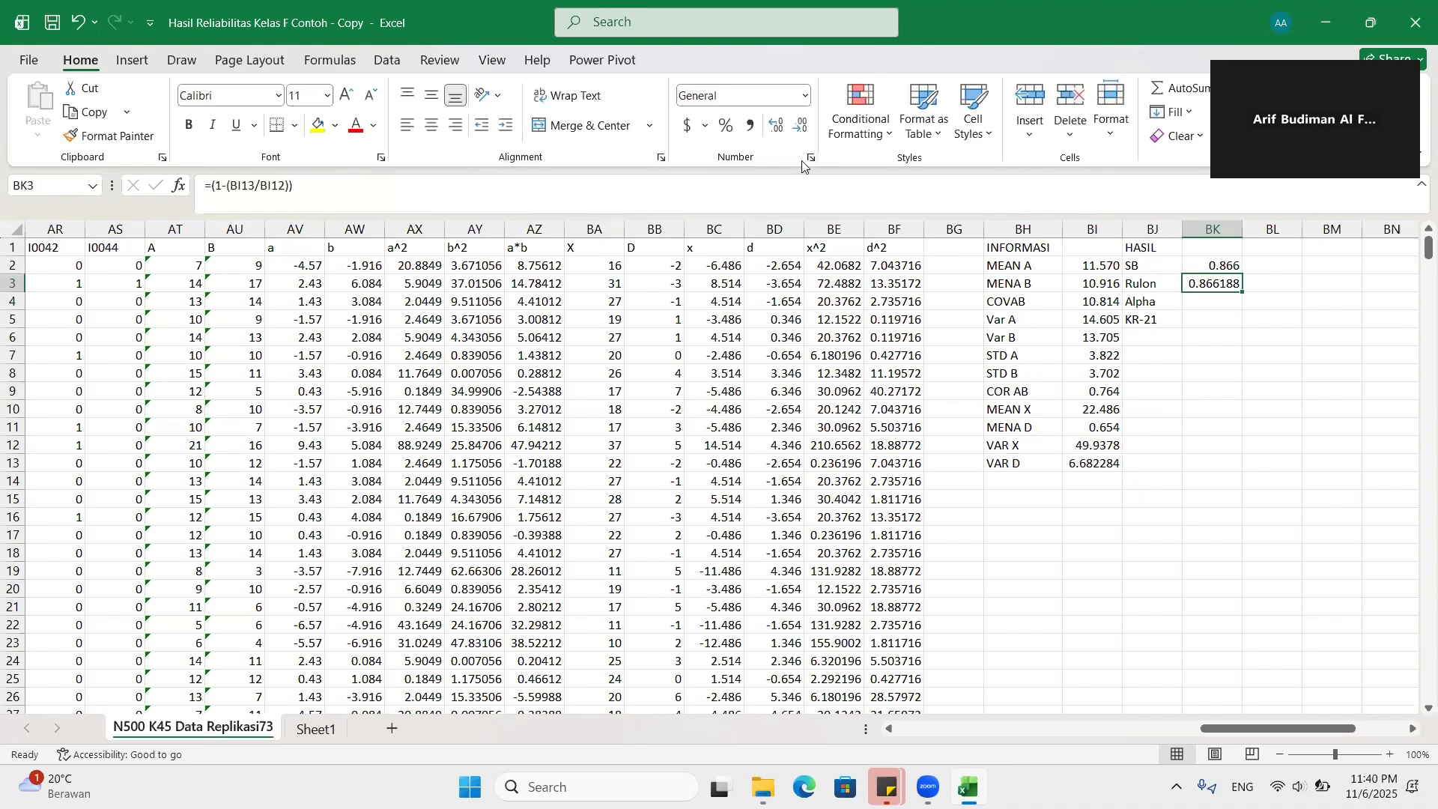
left_click(801, 127)
left_click(801, 127)
left_click(801, 128)
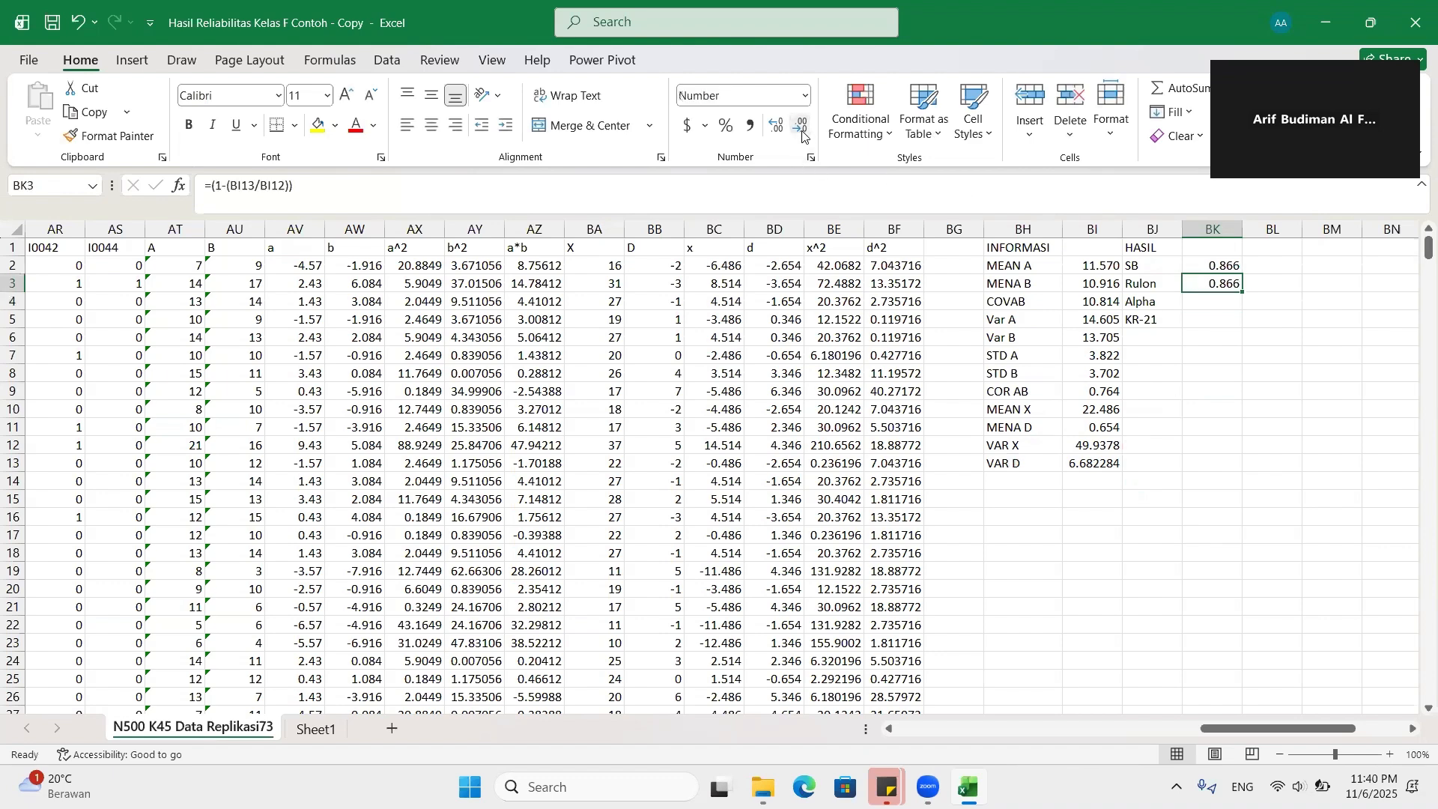
left_click(777, 125)
left_click(778, 125)
left_click(1225, 268)
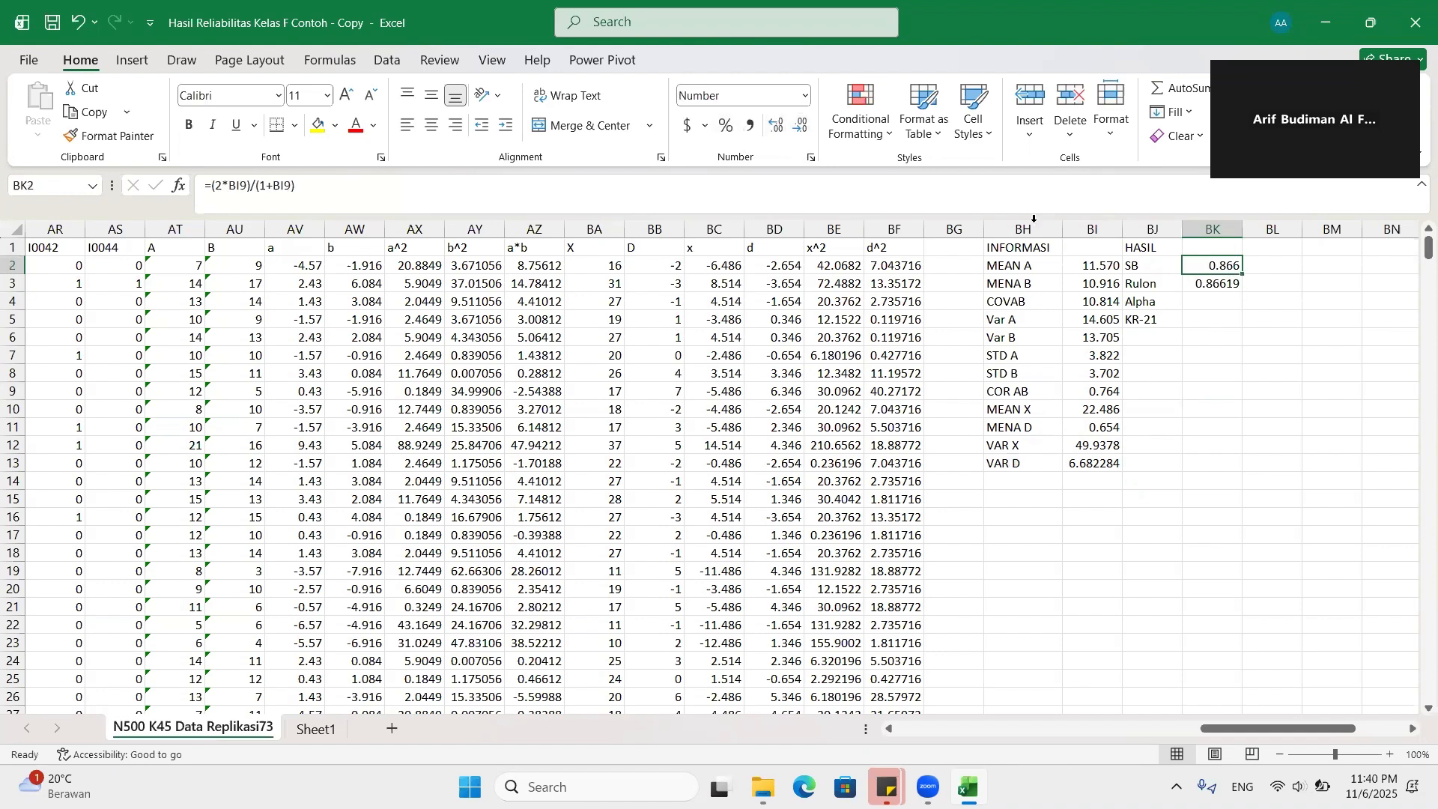
left_click(777, 125)
left_click(777, 125)
left_click(1250, 354)
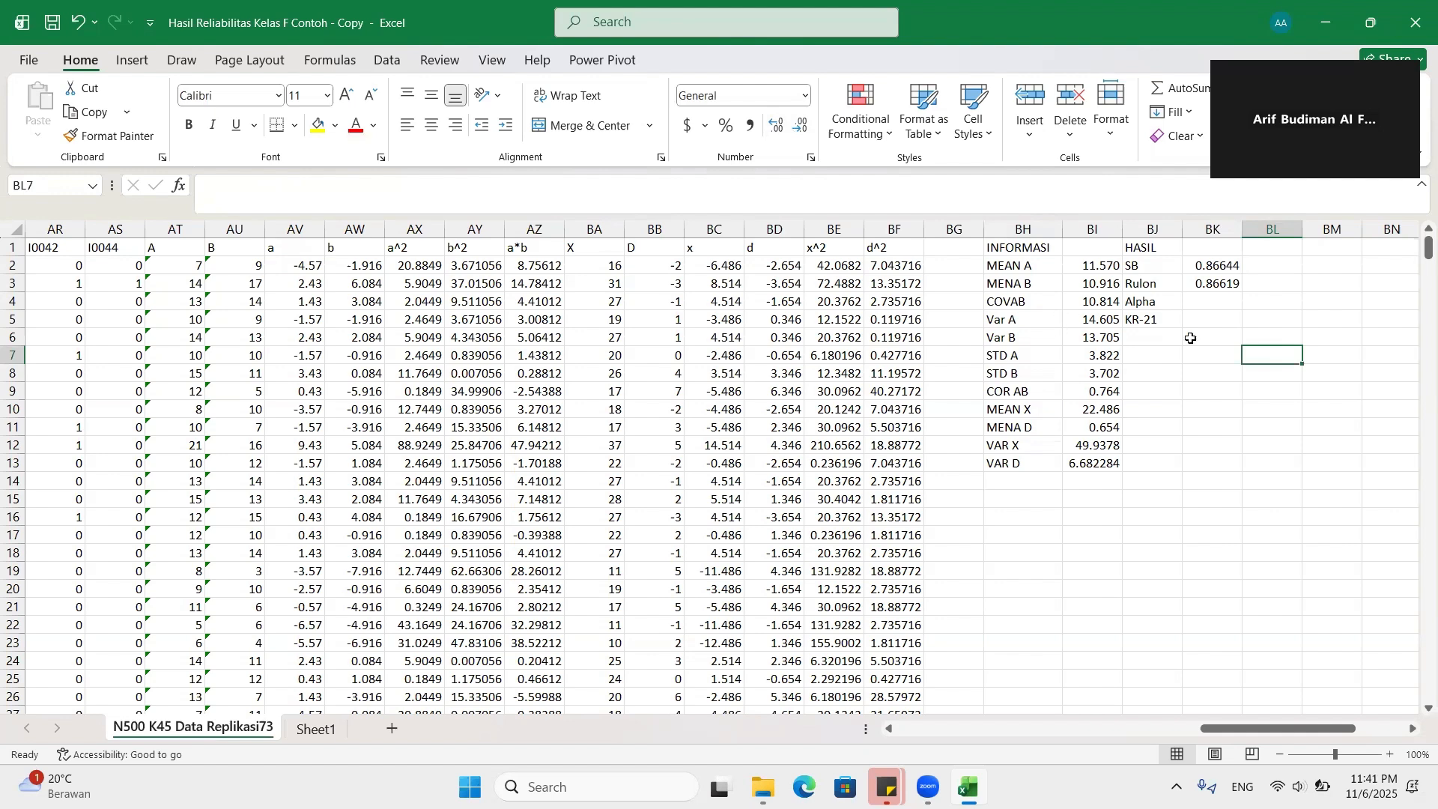
Step: Add the item counts to the INFORMASI list: K with 45 in row 14 and K-1 with 44 in row 15
left_click(1218, 307)
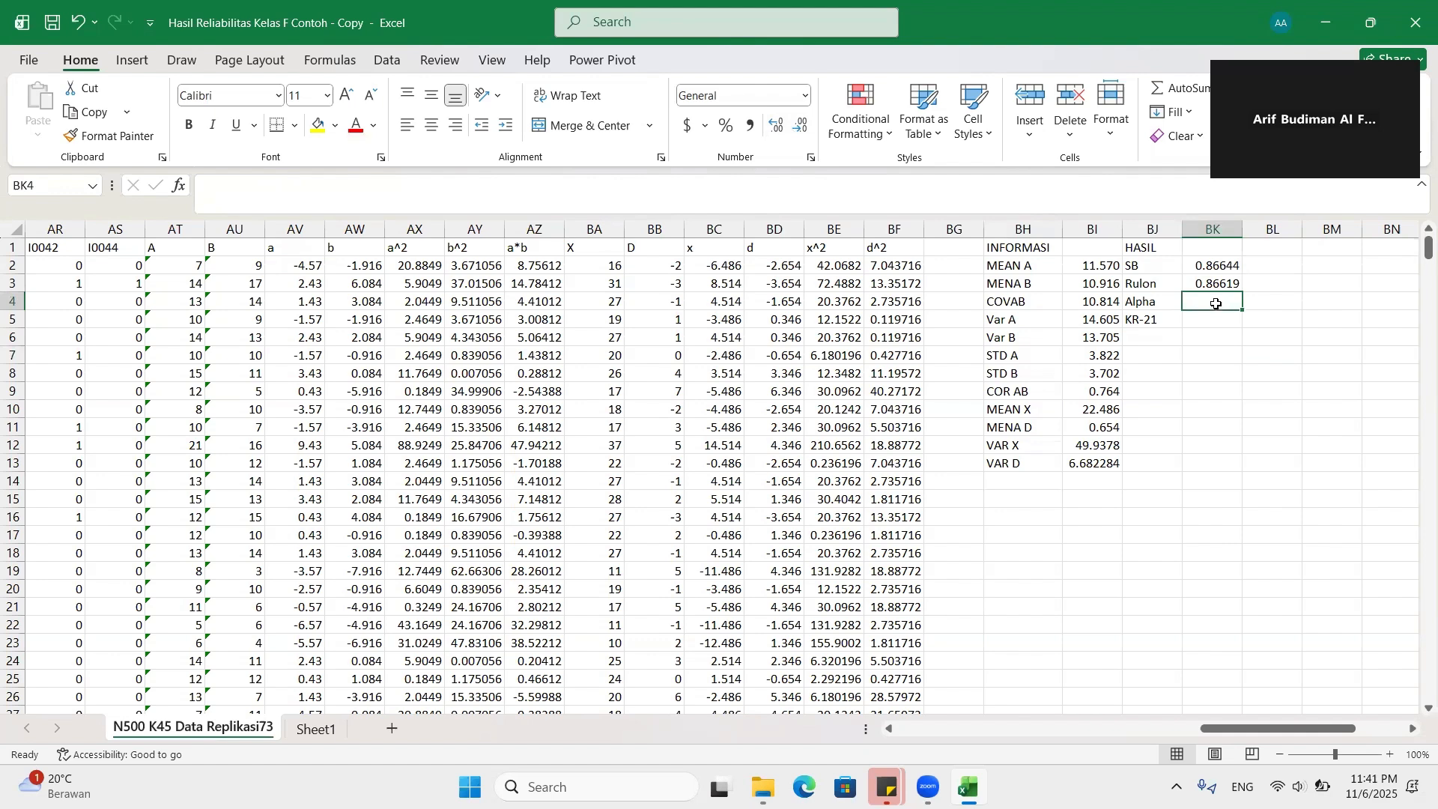
left_click(1027, 484)
type("K")
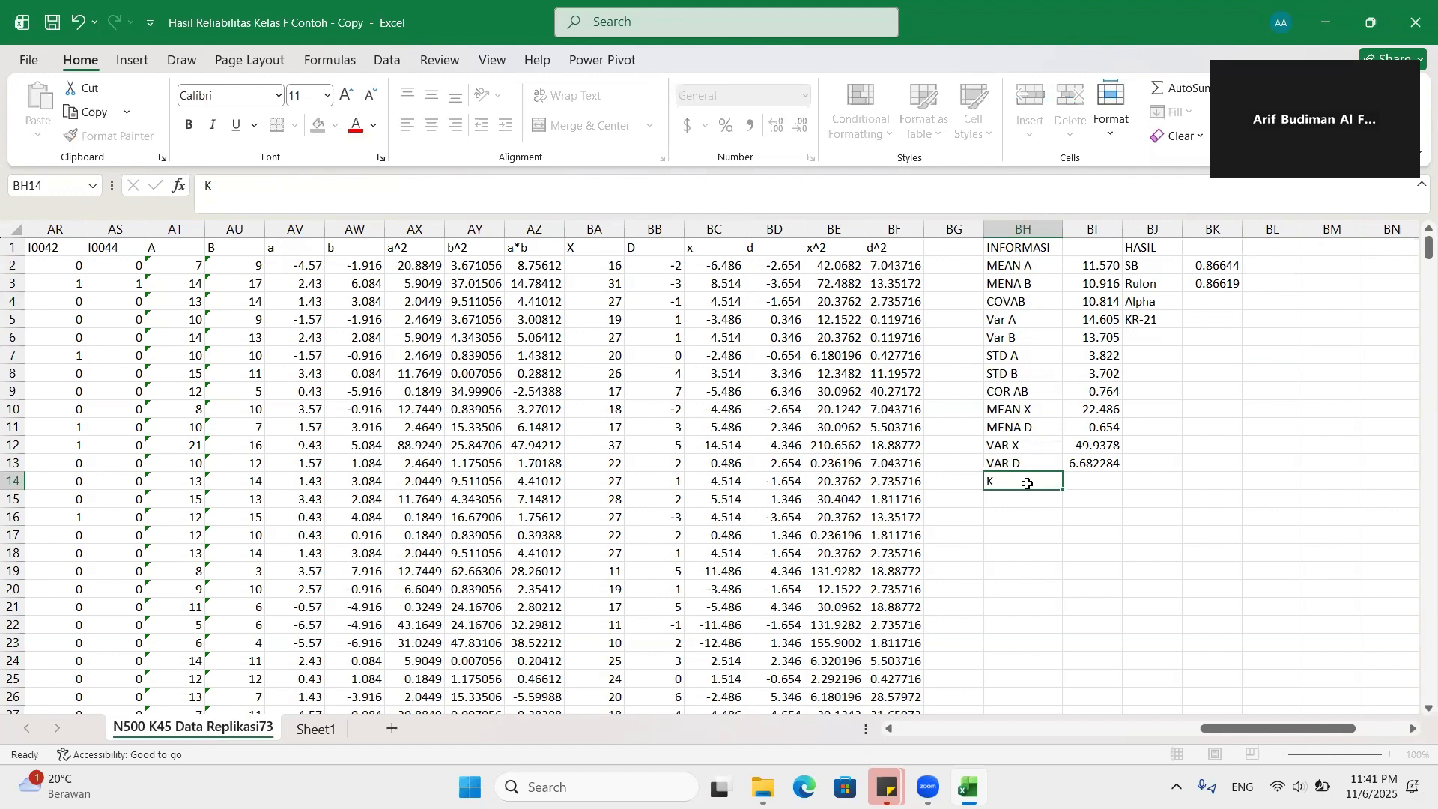
key("Tab")
type("45")
key("Return")
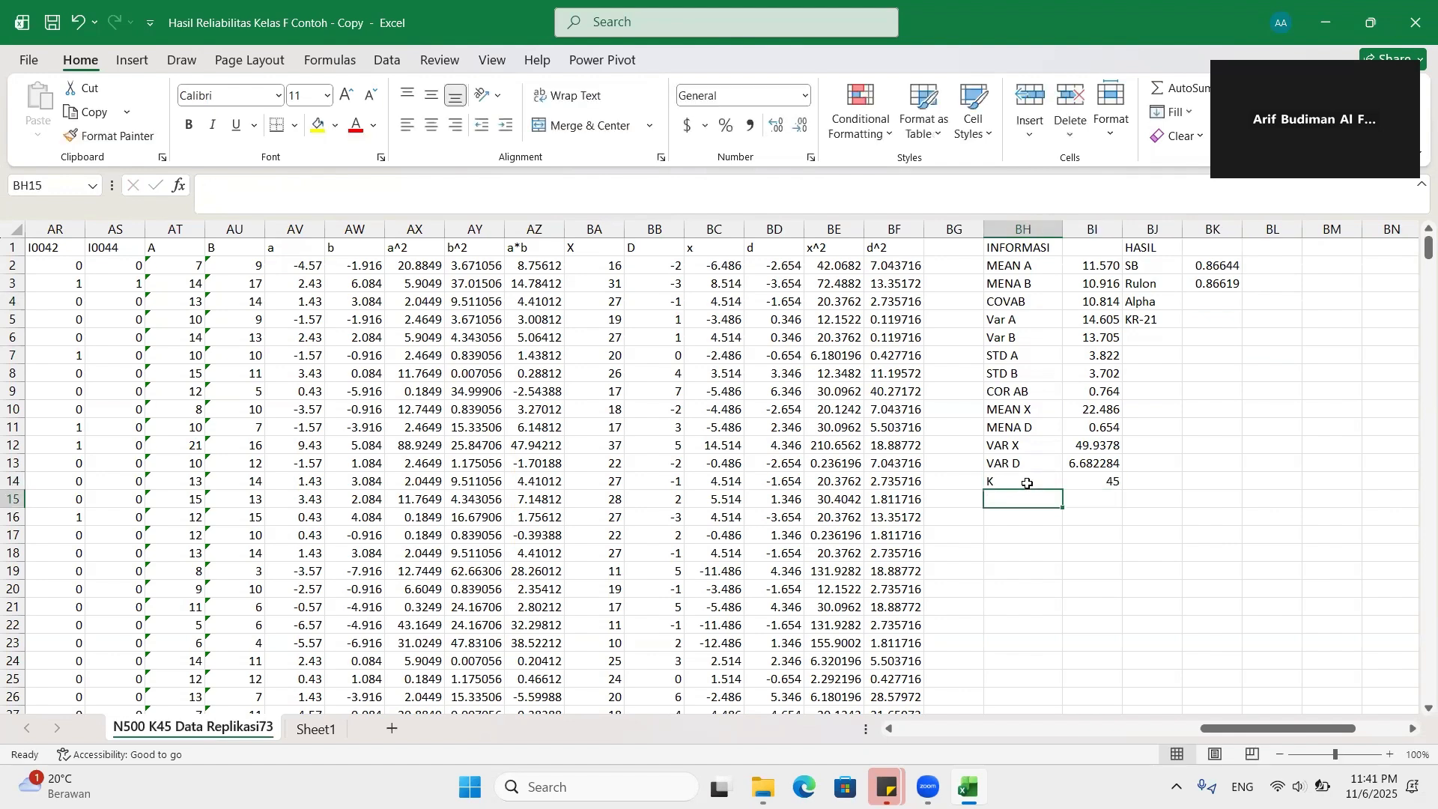
type("K-1")
key("Tab")
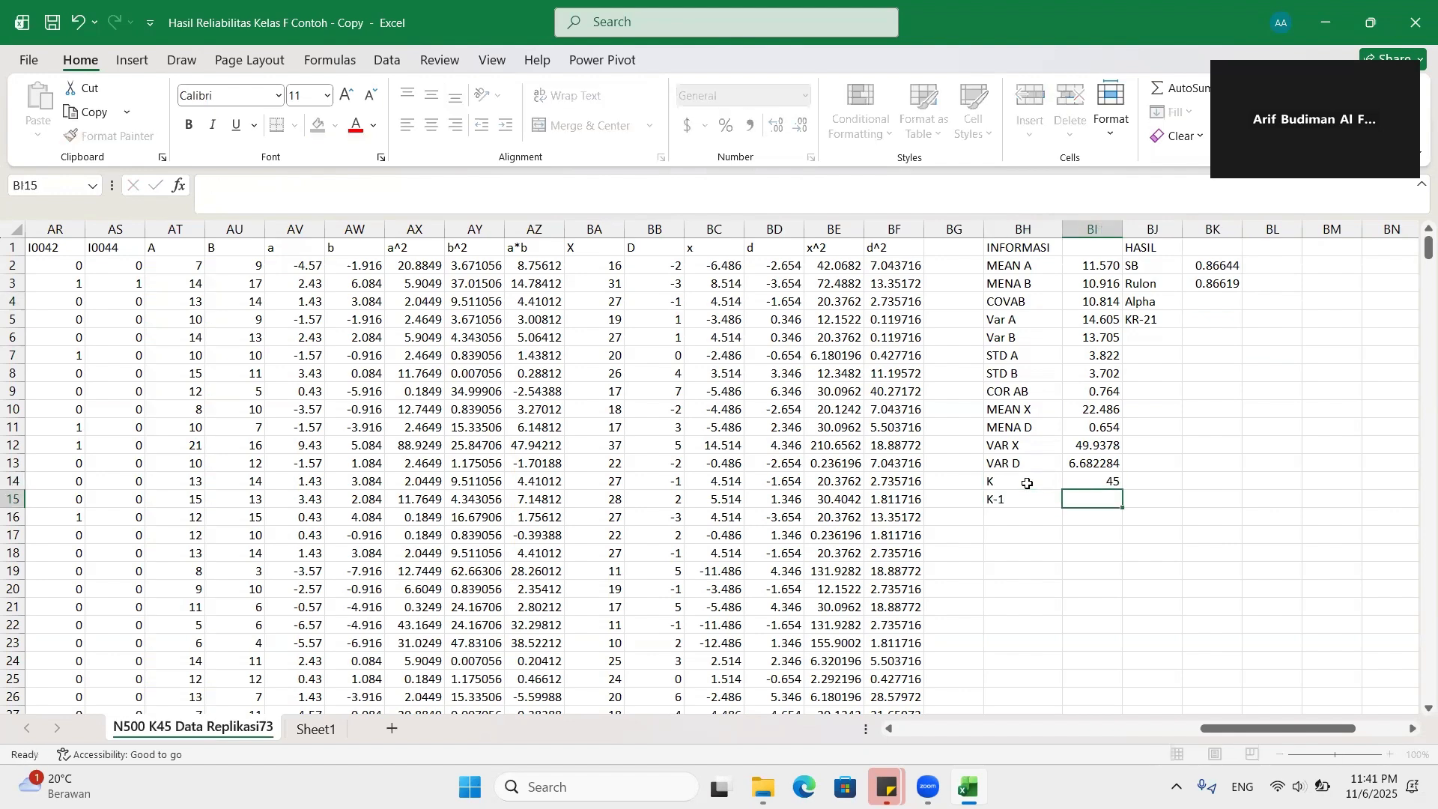
type("44")
key("Return")
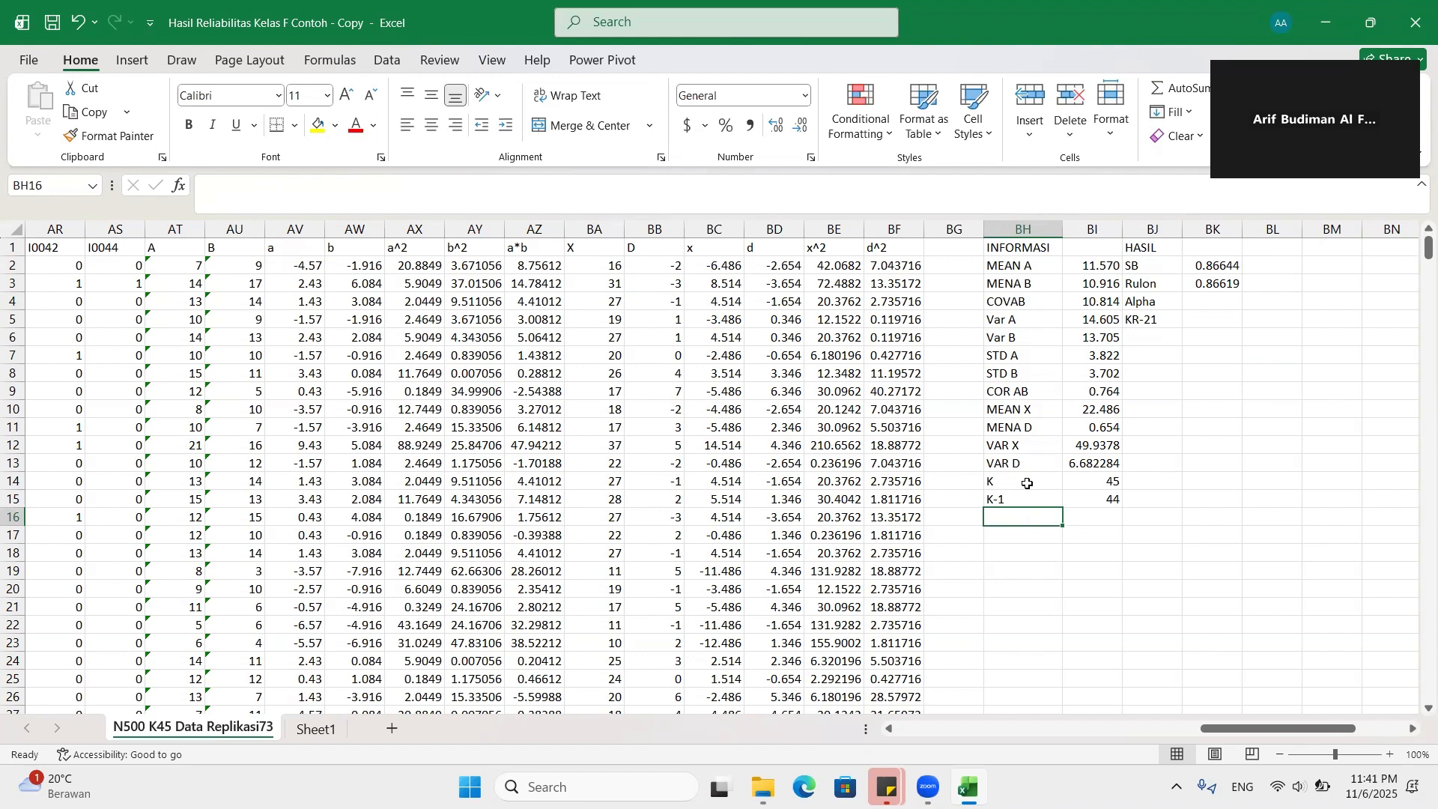
Step: Enter the label SUM Var item in BH16 below the K-1 entry
type("SUM Var item")
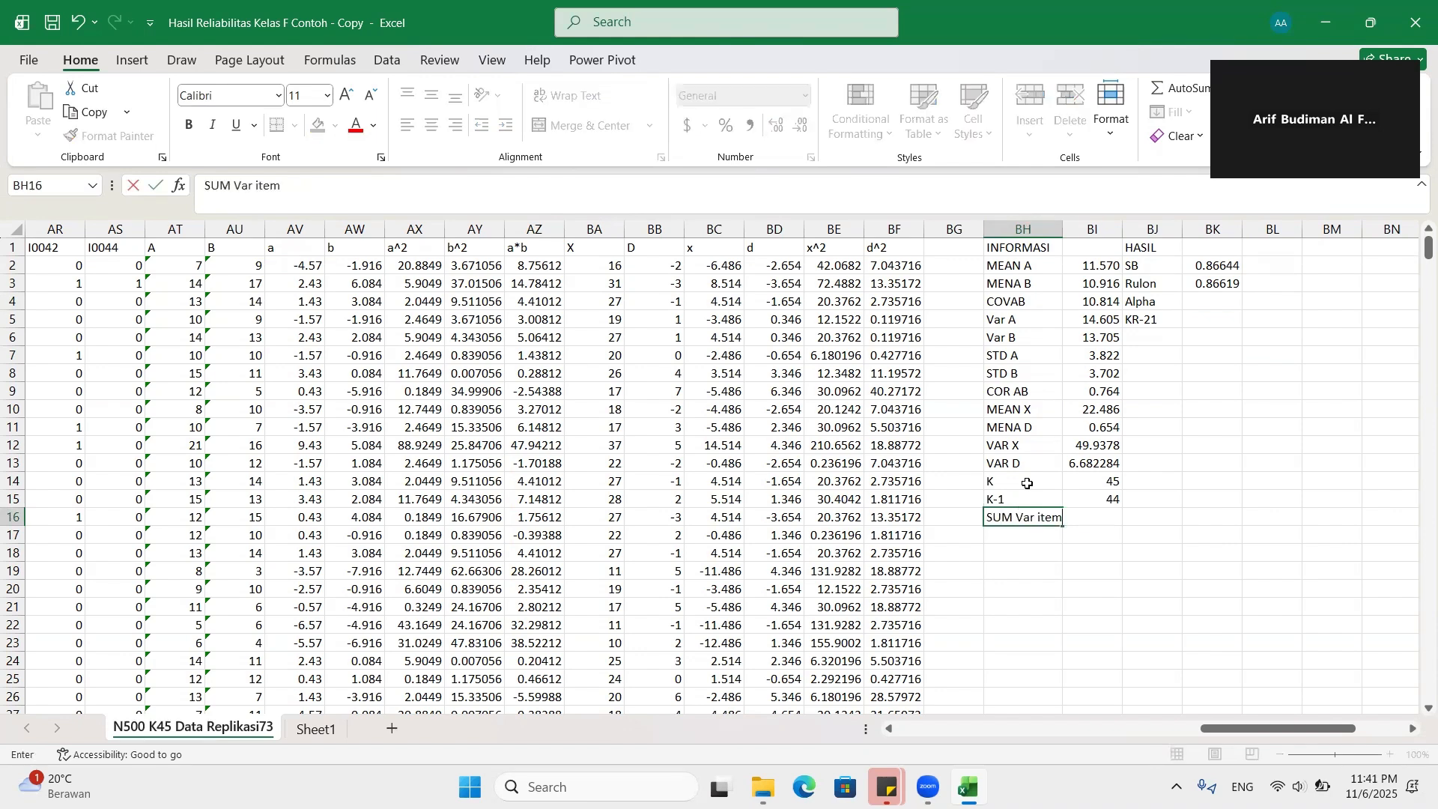
key("Tab")
key("Left")
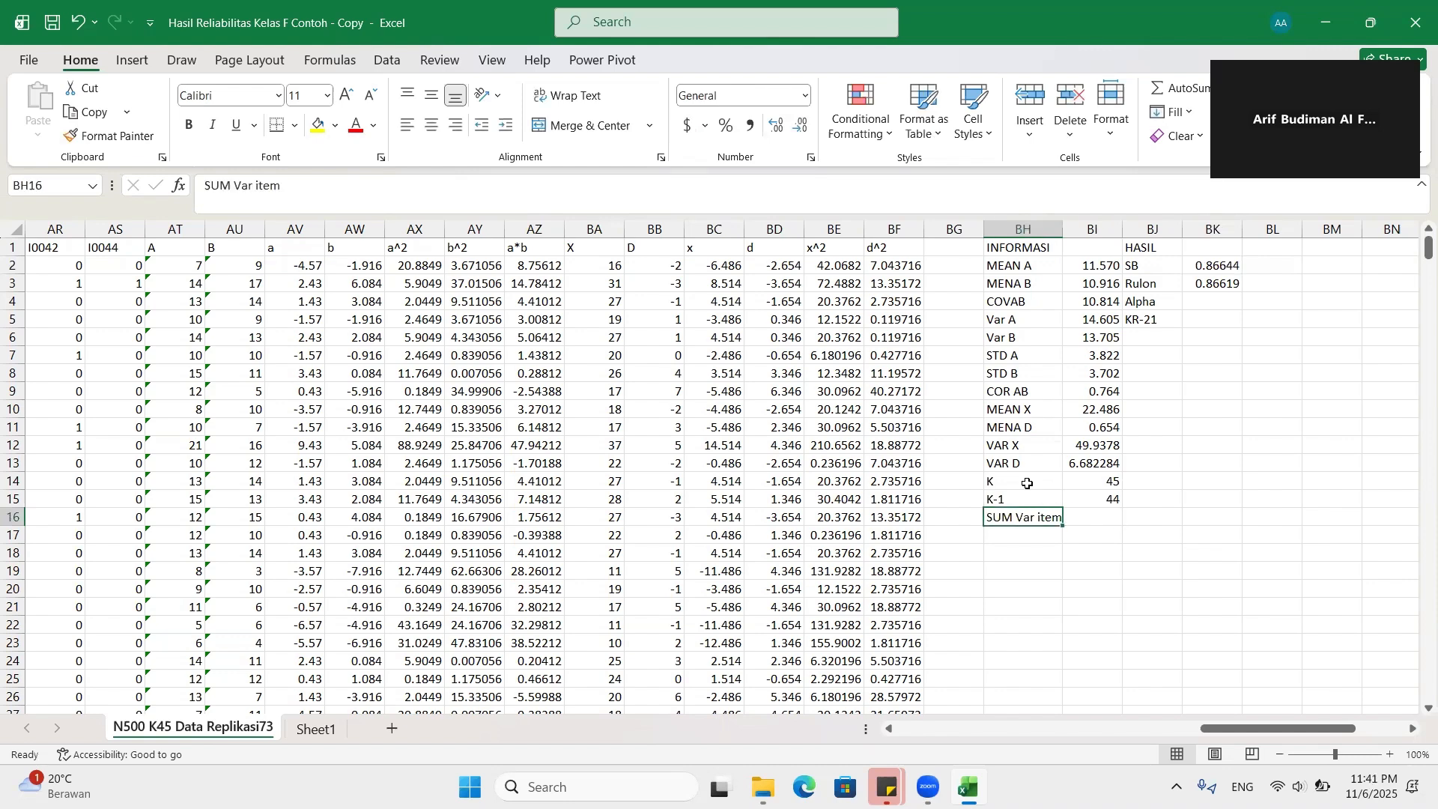
key("Up")
key("Up")
key("Up")
key("Up")
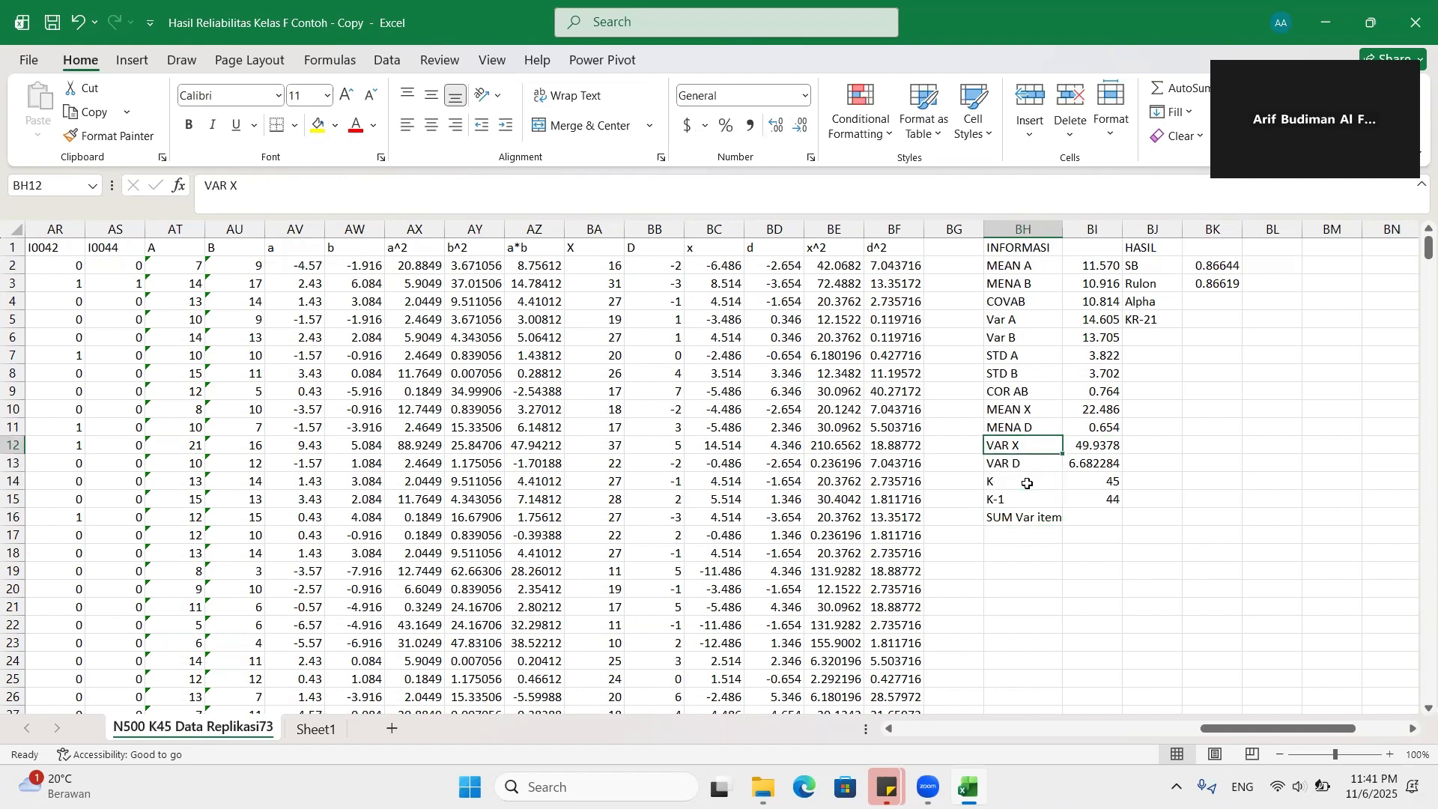
left_click(1021, 514)
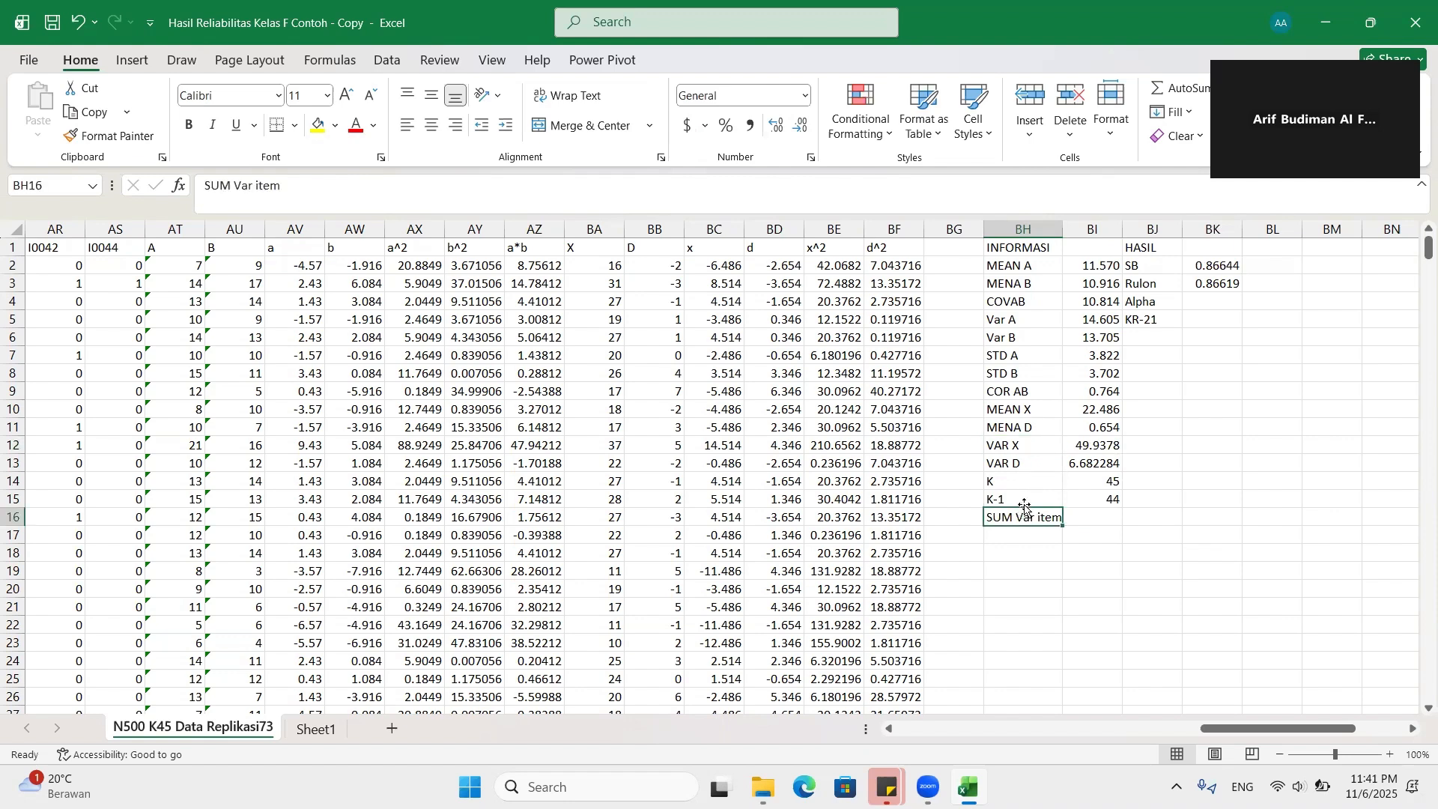
Step: Compute the population variance of the first item in A502 with =VAR.P(A2:A501)
left_click(898, 553)
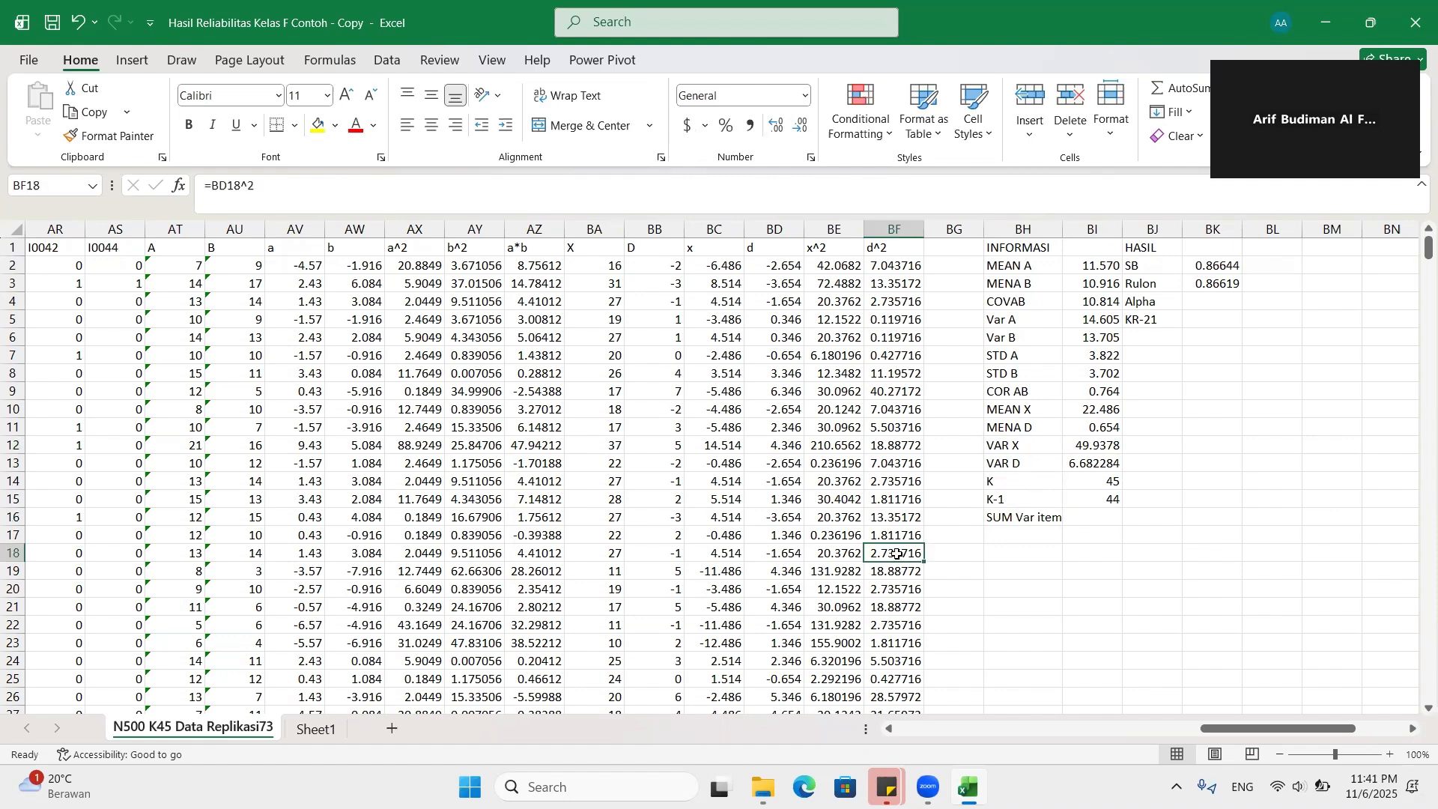
key("ctrl+Down")
key("Down")
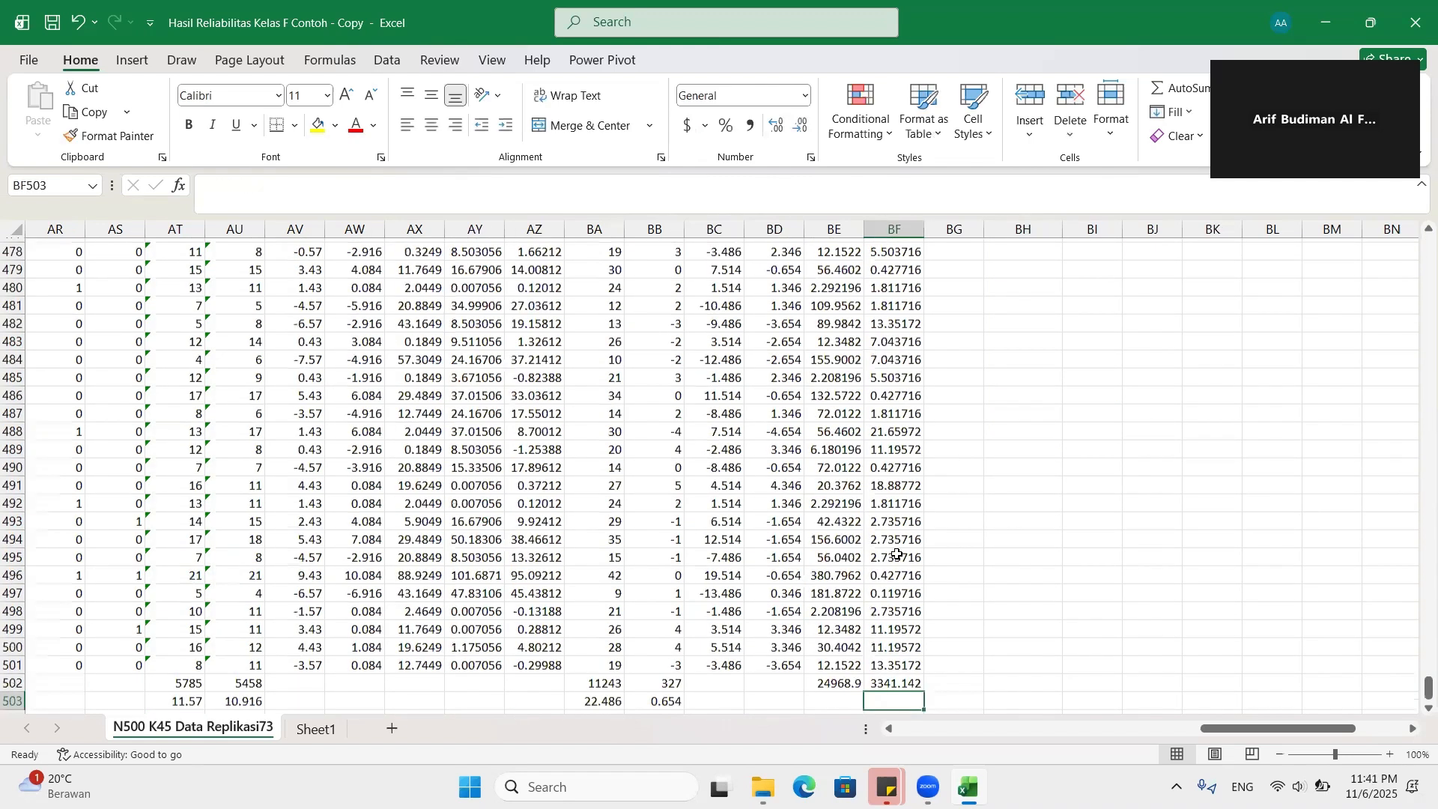
key("Left")
key("Left")
key("Left")
key("Left")
key("Left")
key("Left")
key("Left")
key("Left")
key("Left")
key("Left")
key("Left")
key("Left")
key("Left")
key("Left")
key("Left")
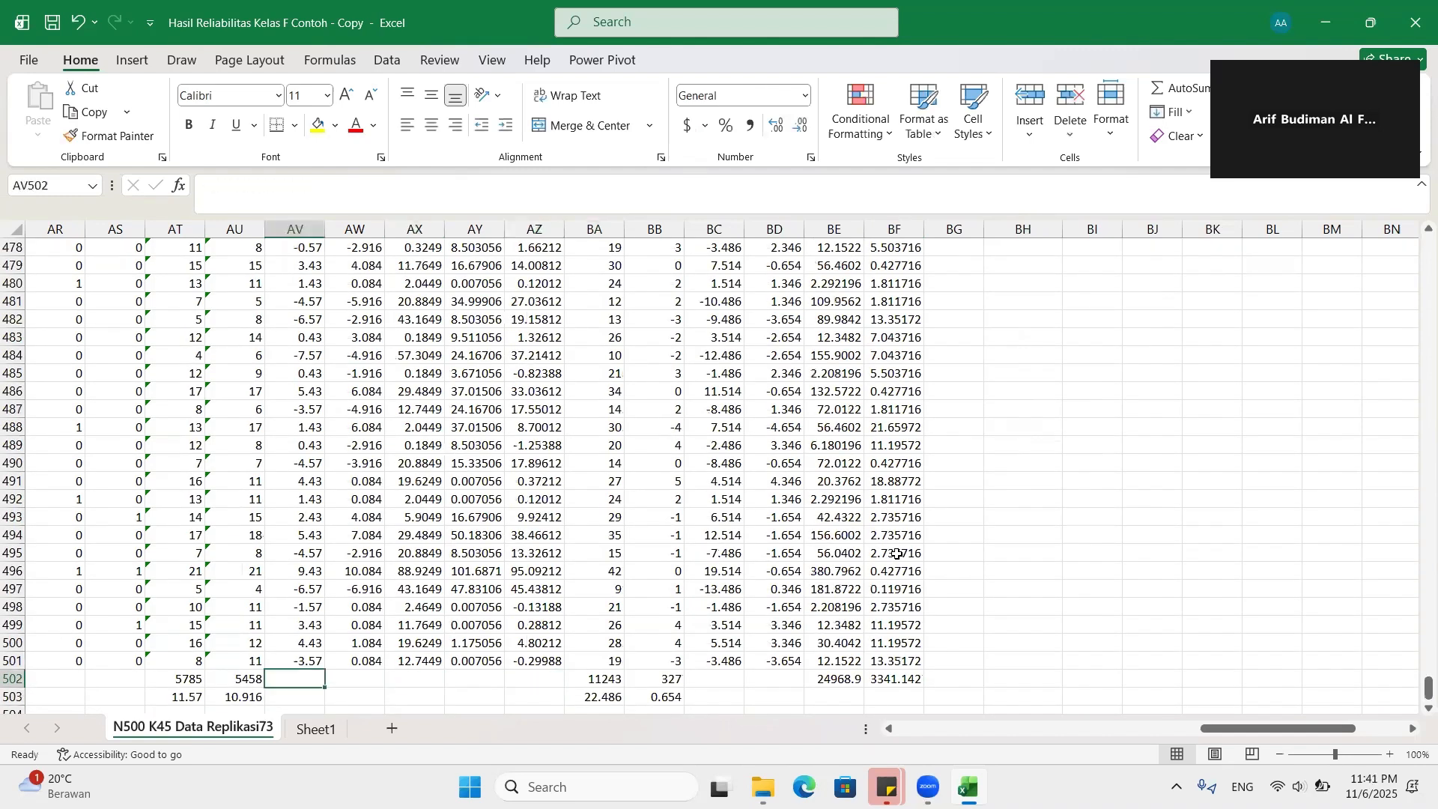
key("Up")
key("Home")
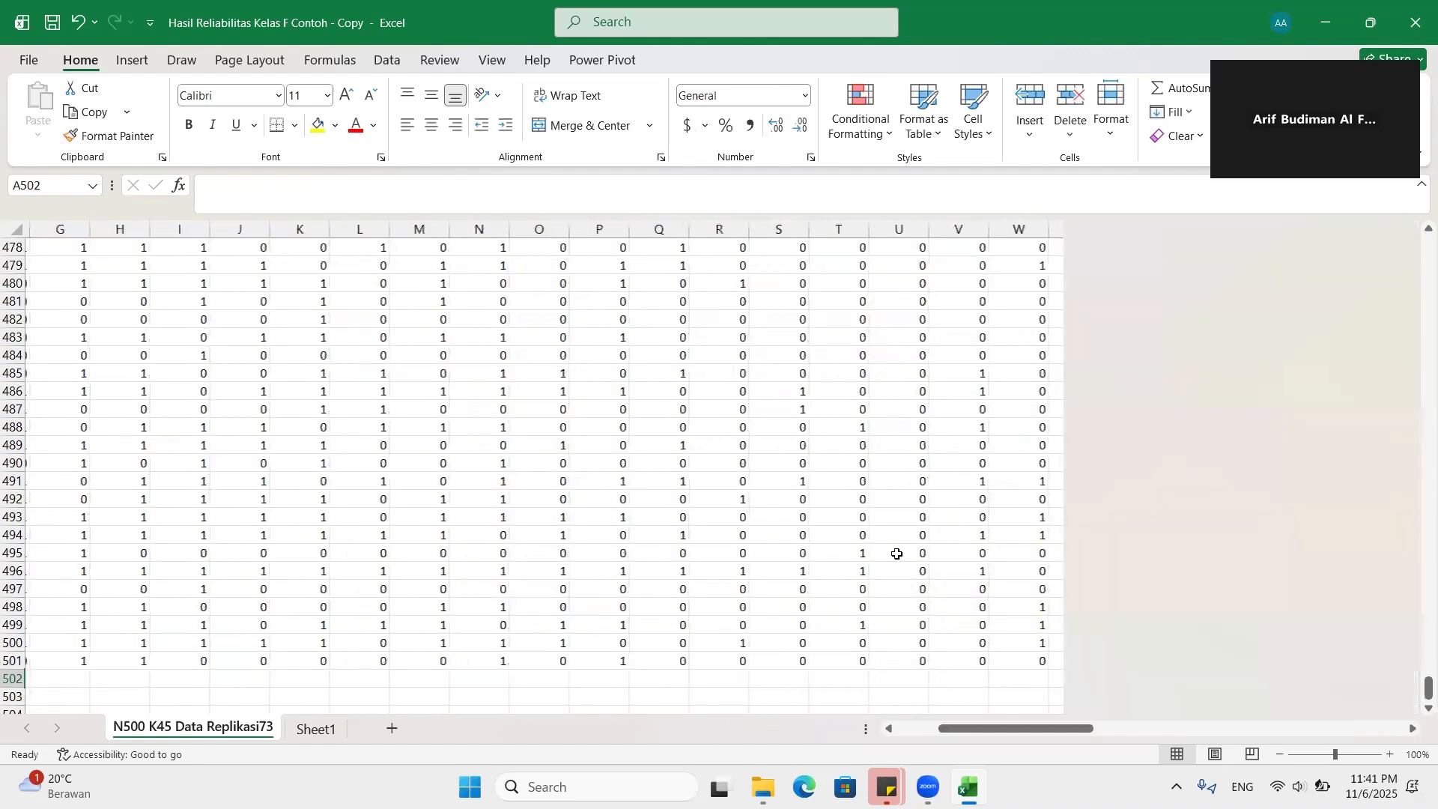
type("=")
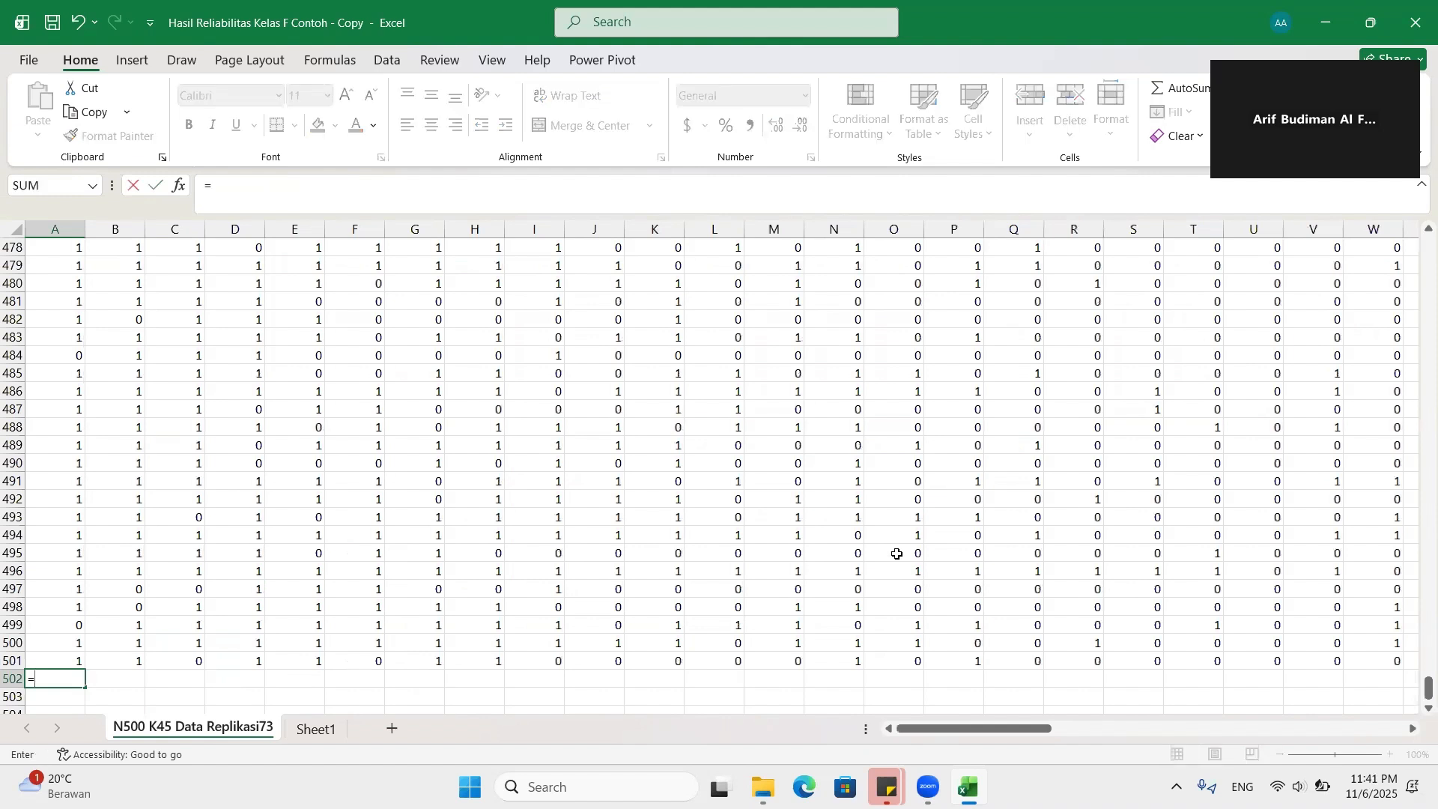
type("var.p")
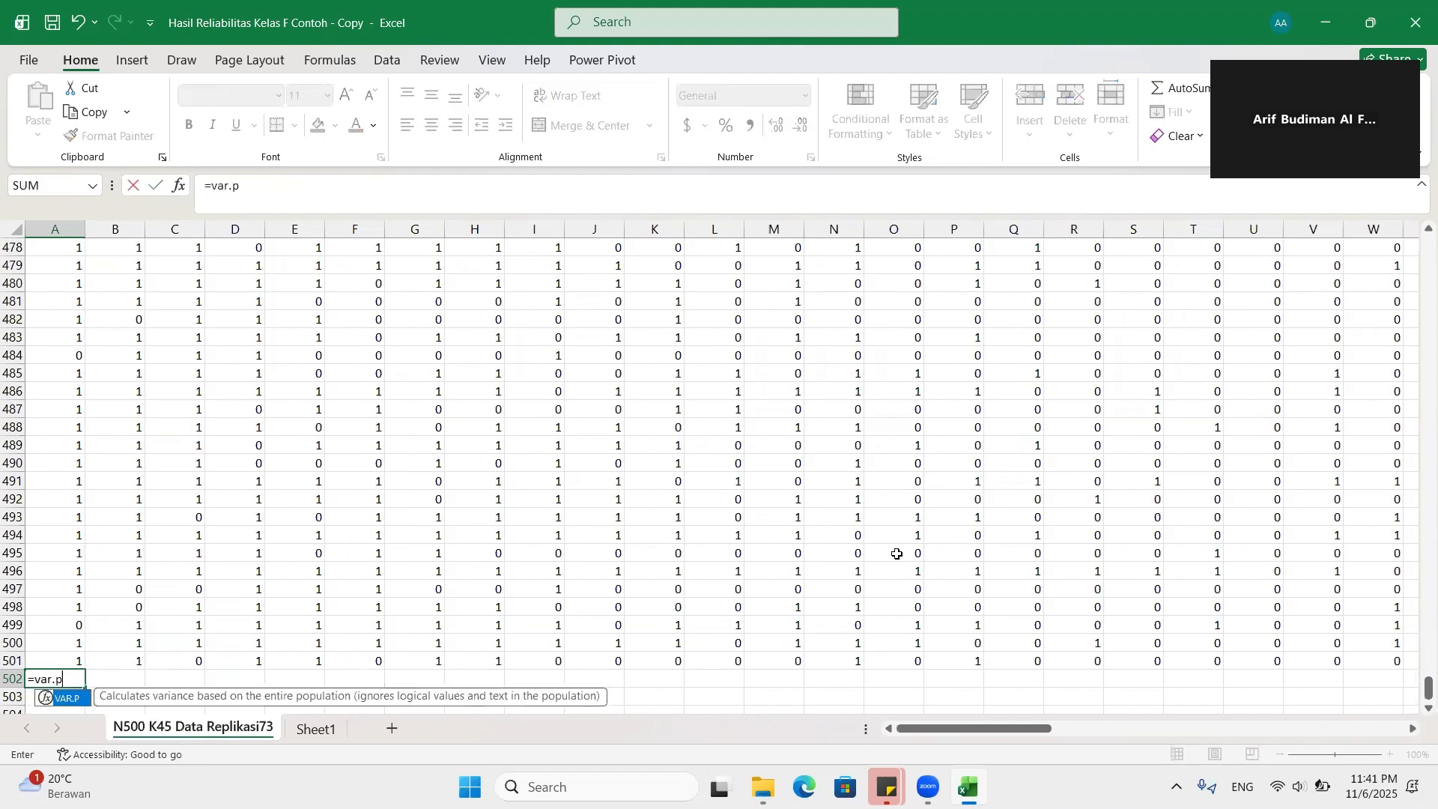
type("(a")
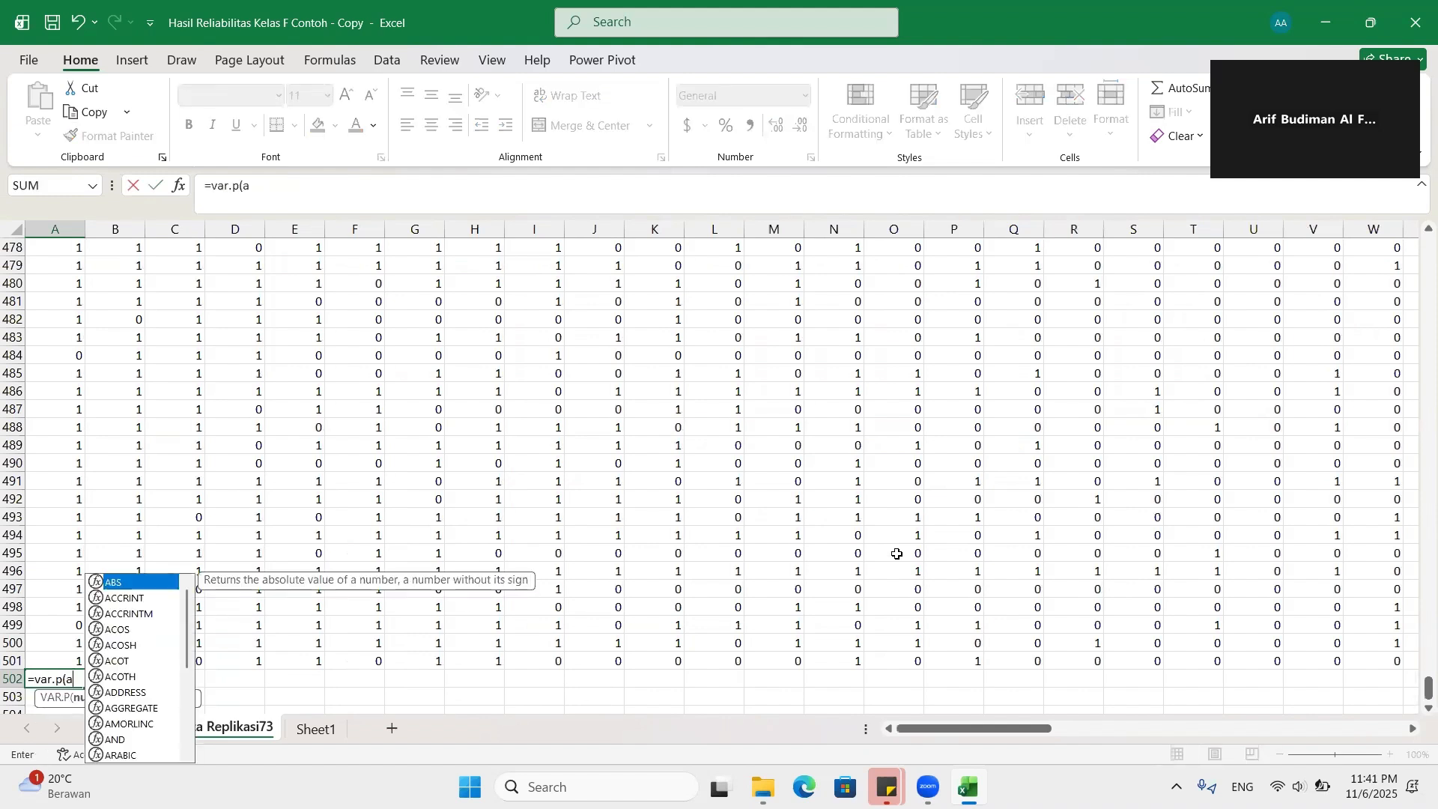
type("2:a")
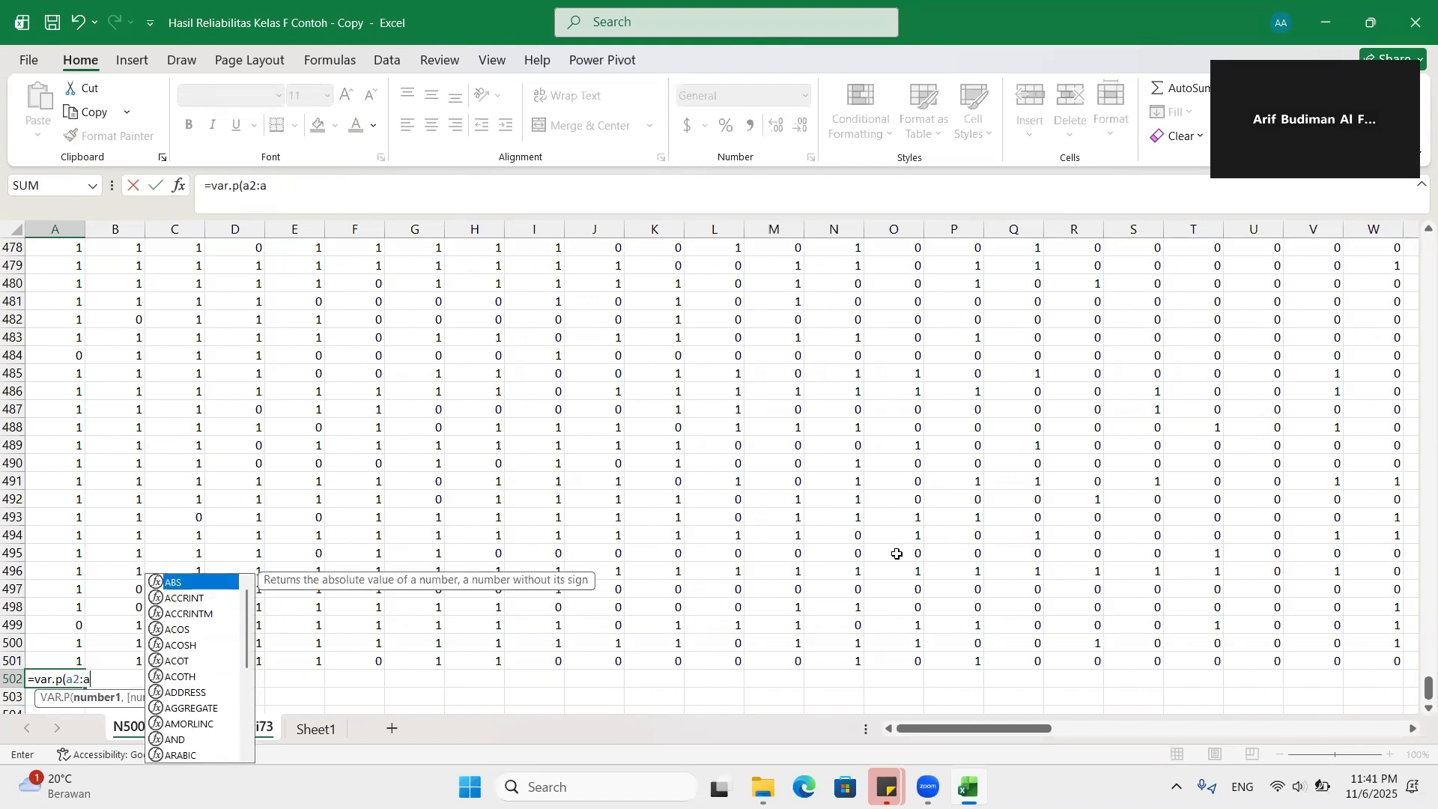
type("501)")
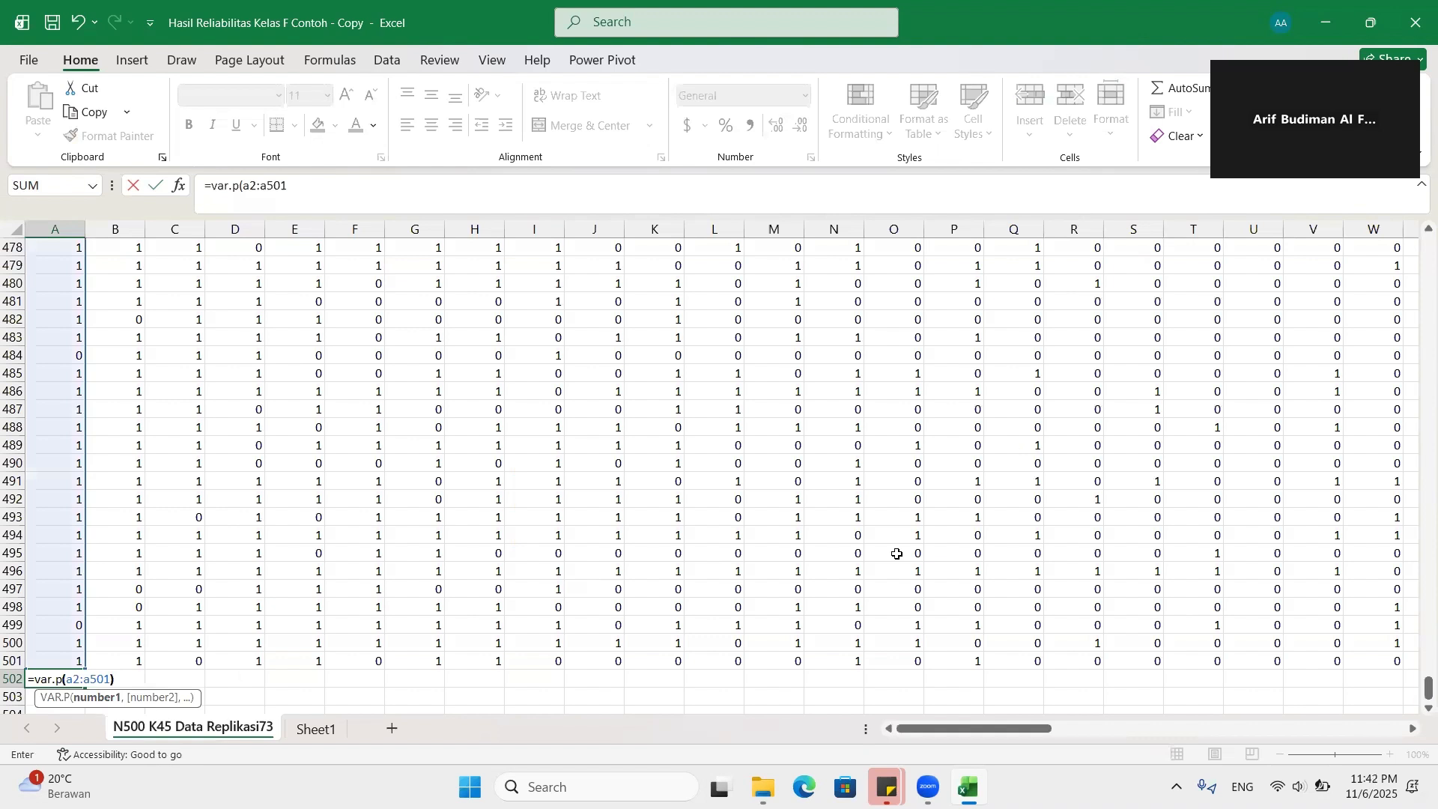
key("Return")
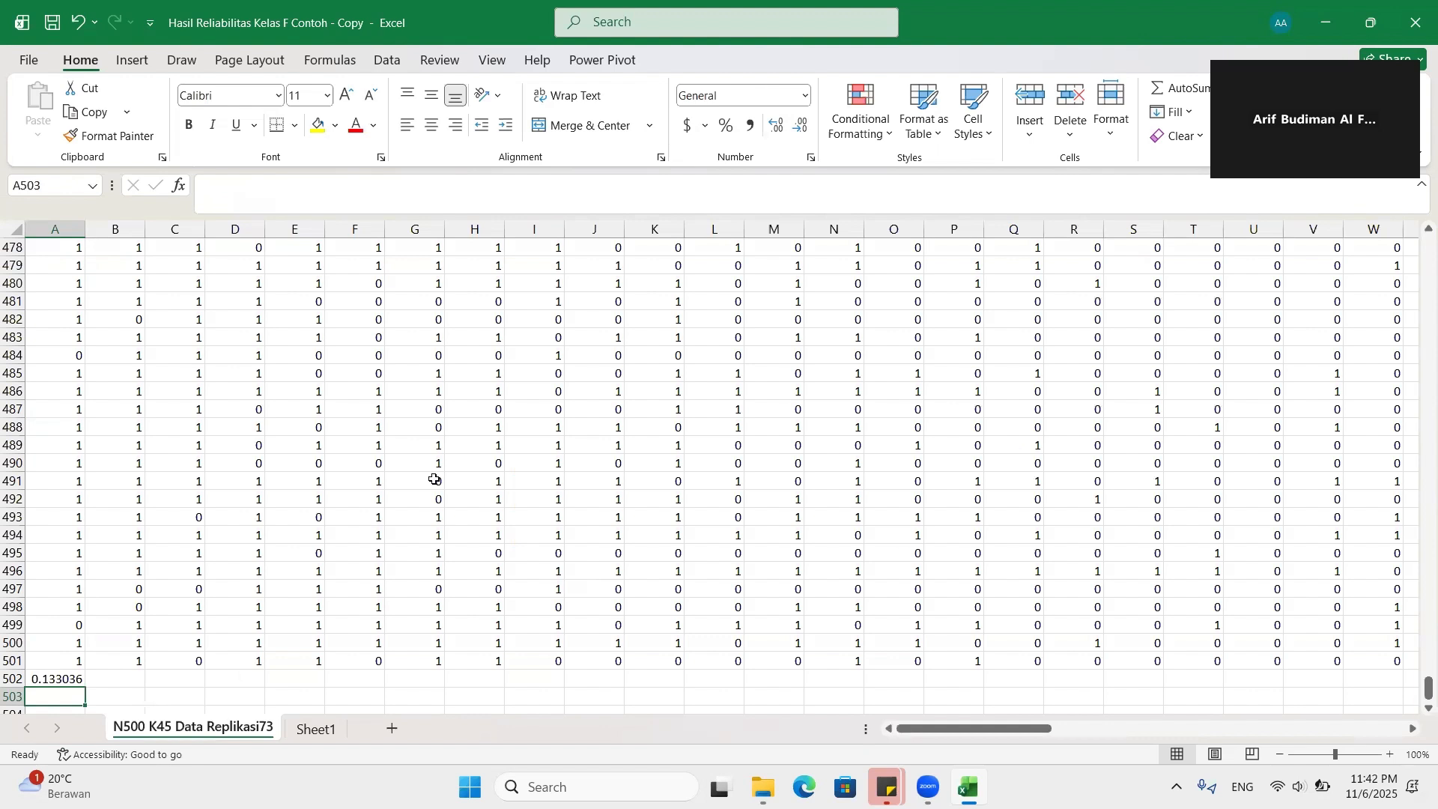
Step: Fill the item variance formula from A502 across row 502 to AS502
left_click(71, 678)
left_click_drag(84, 687, 921, 701)
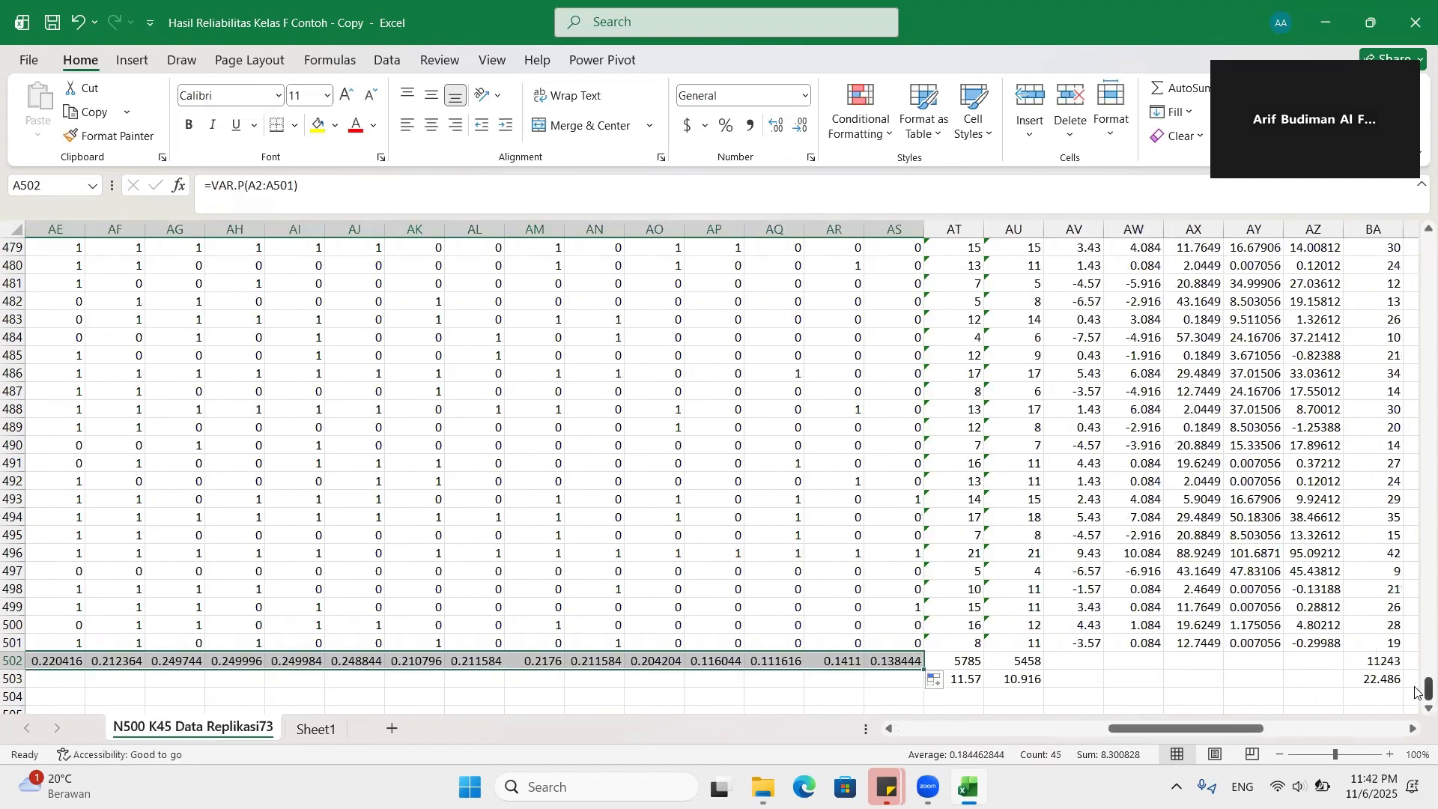
left_click_drag(1421, 683, 164, 711)
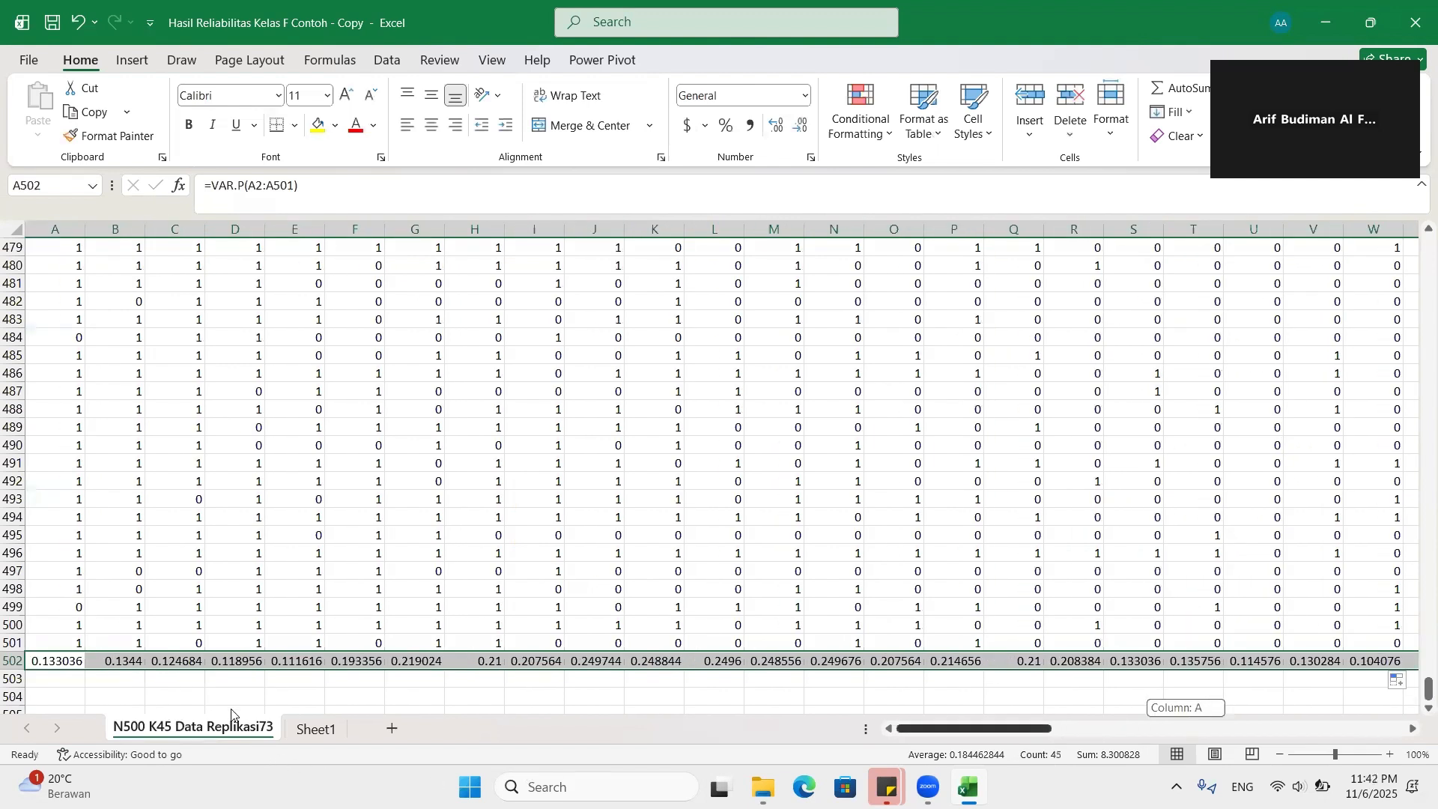
left_click(51, 683)
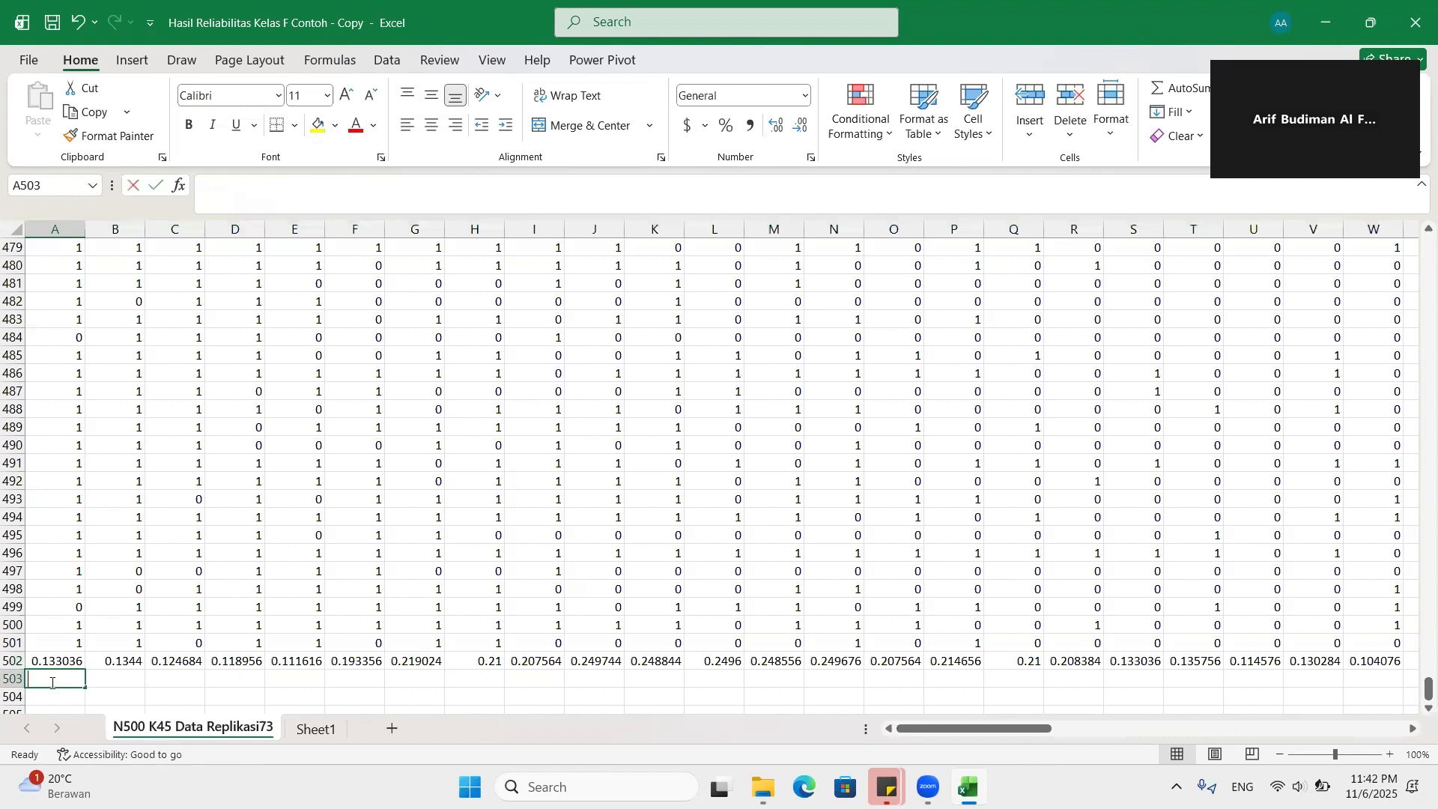
type("=su")
key("Escape")
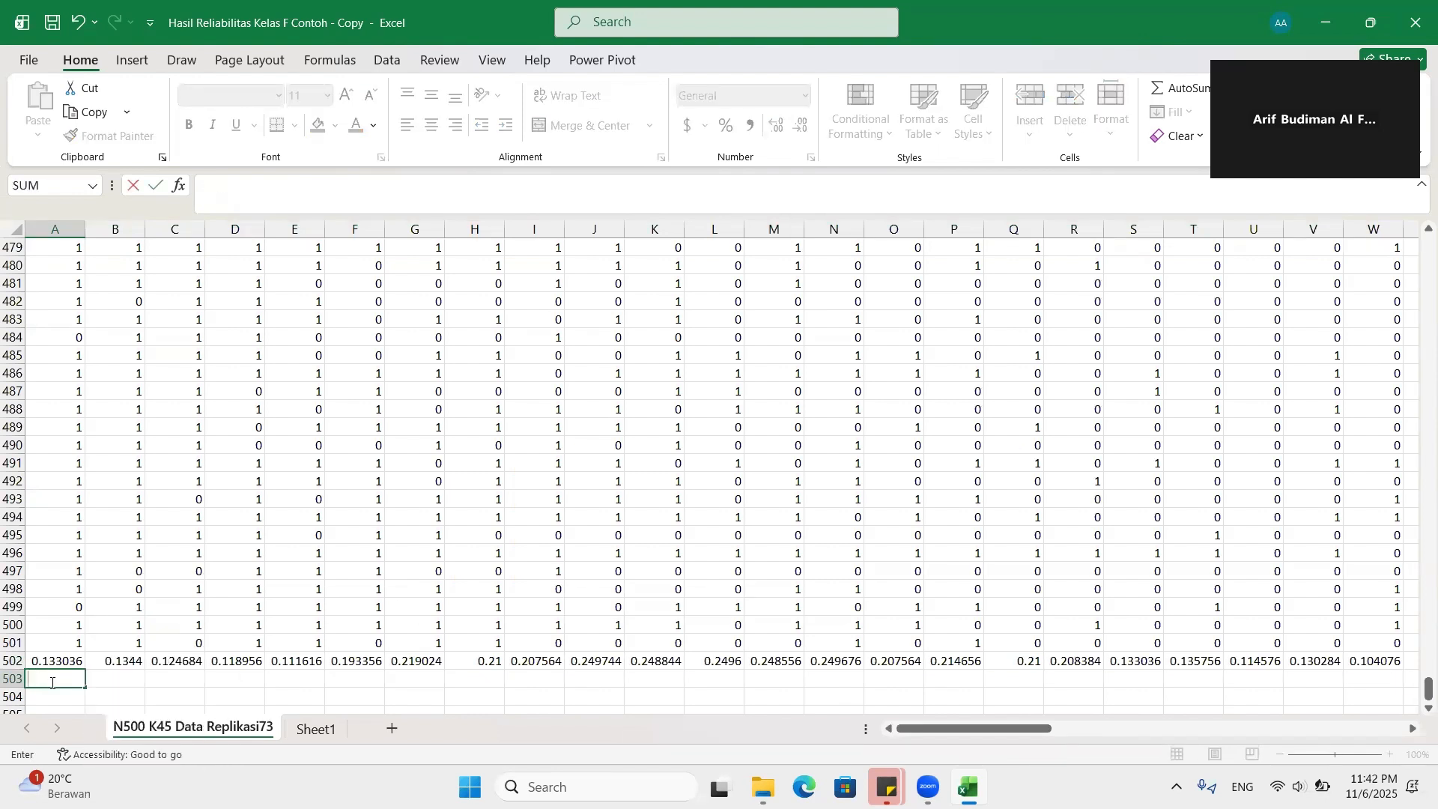
key("Escape")
left_click(824, 709)
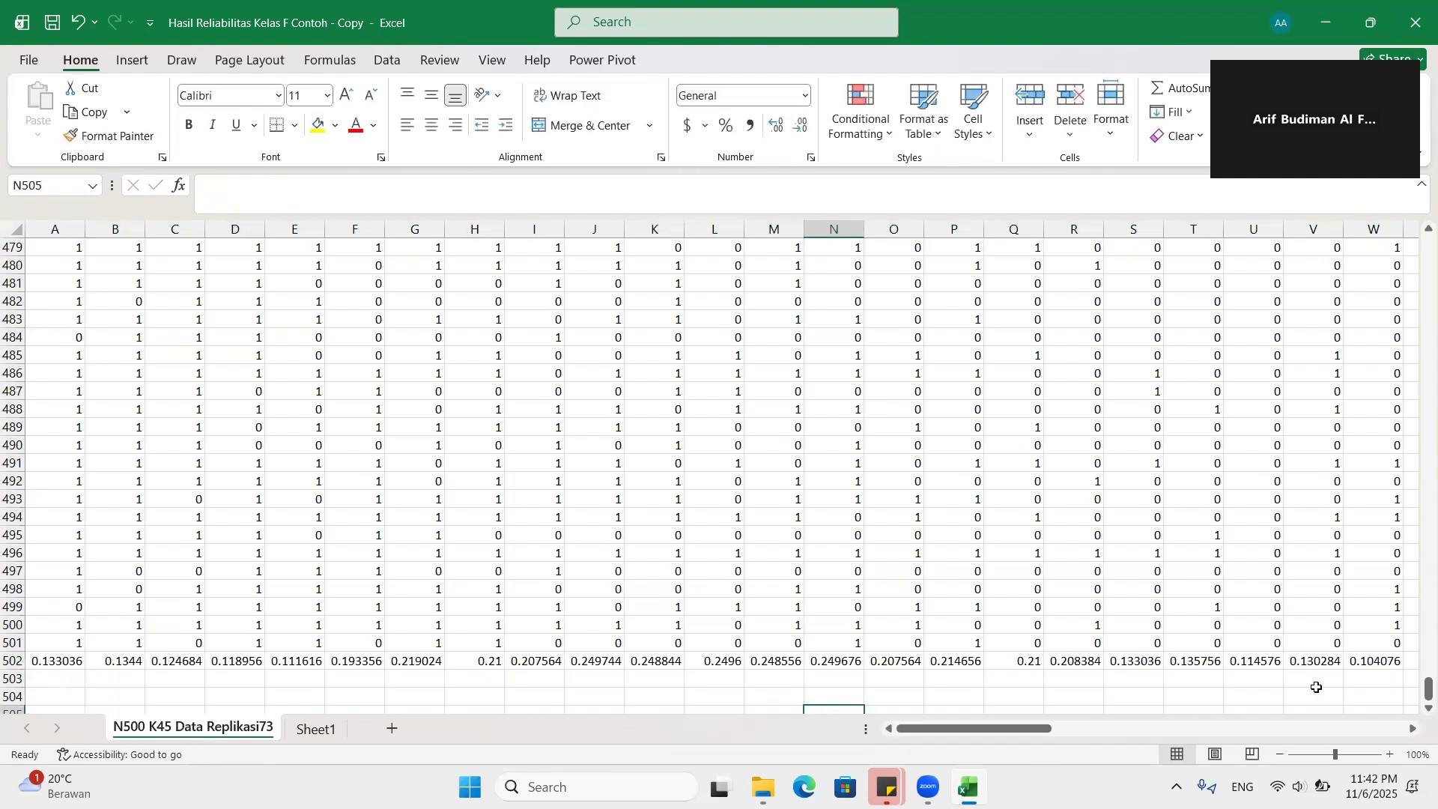
Step: Sum the item variances in BI16, beside SUM Var item, with =SUM(A502:AS502)
left_click_drag(1031, 728, 1415, 218)
scroll(767, 482, "up", 13)
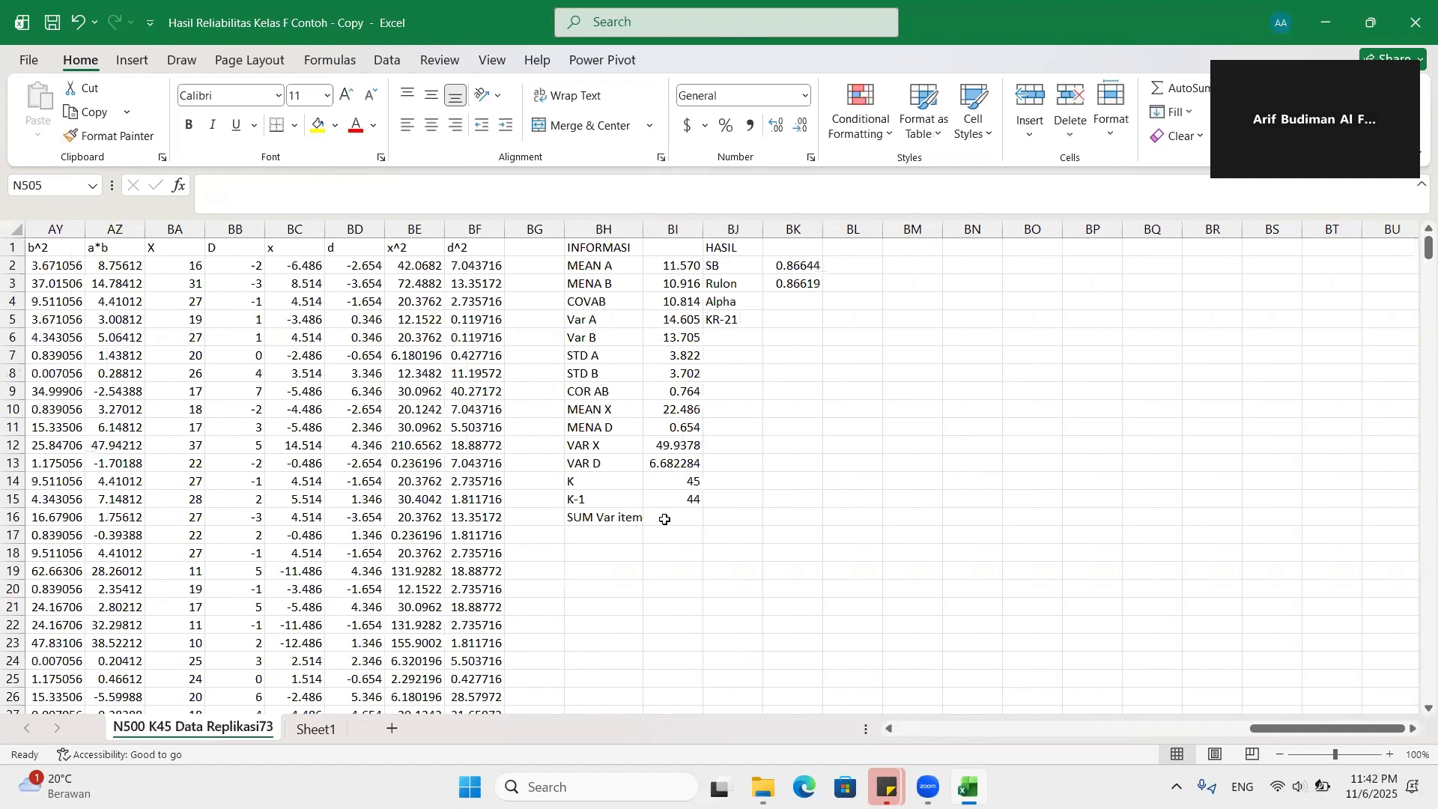
left_click(665, 519)
type("=sum(")
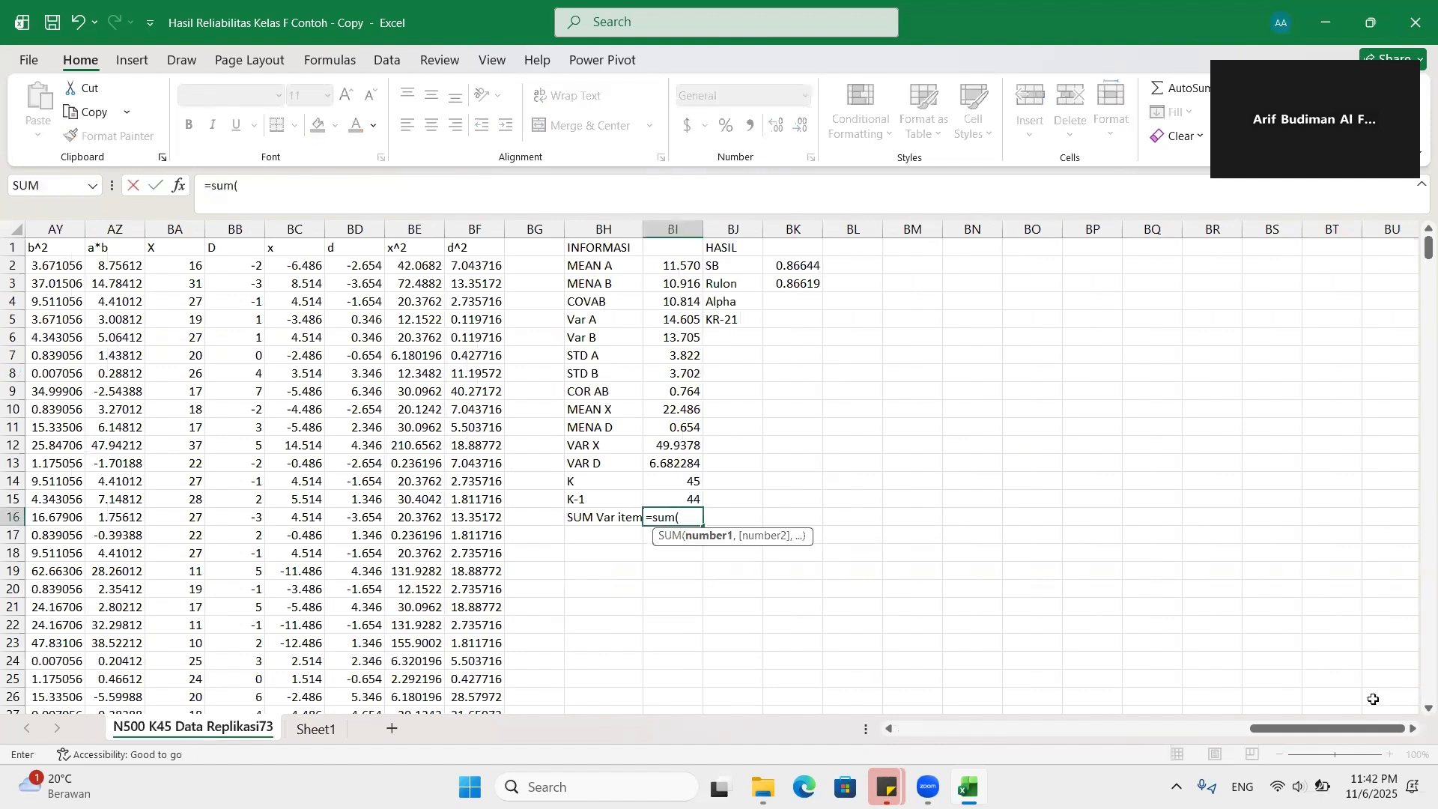
left_click_drag(1336, 728, 740, 762)
left_click_drag(1428, 248, 1428, 685)
left_click(62, 659)
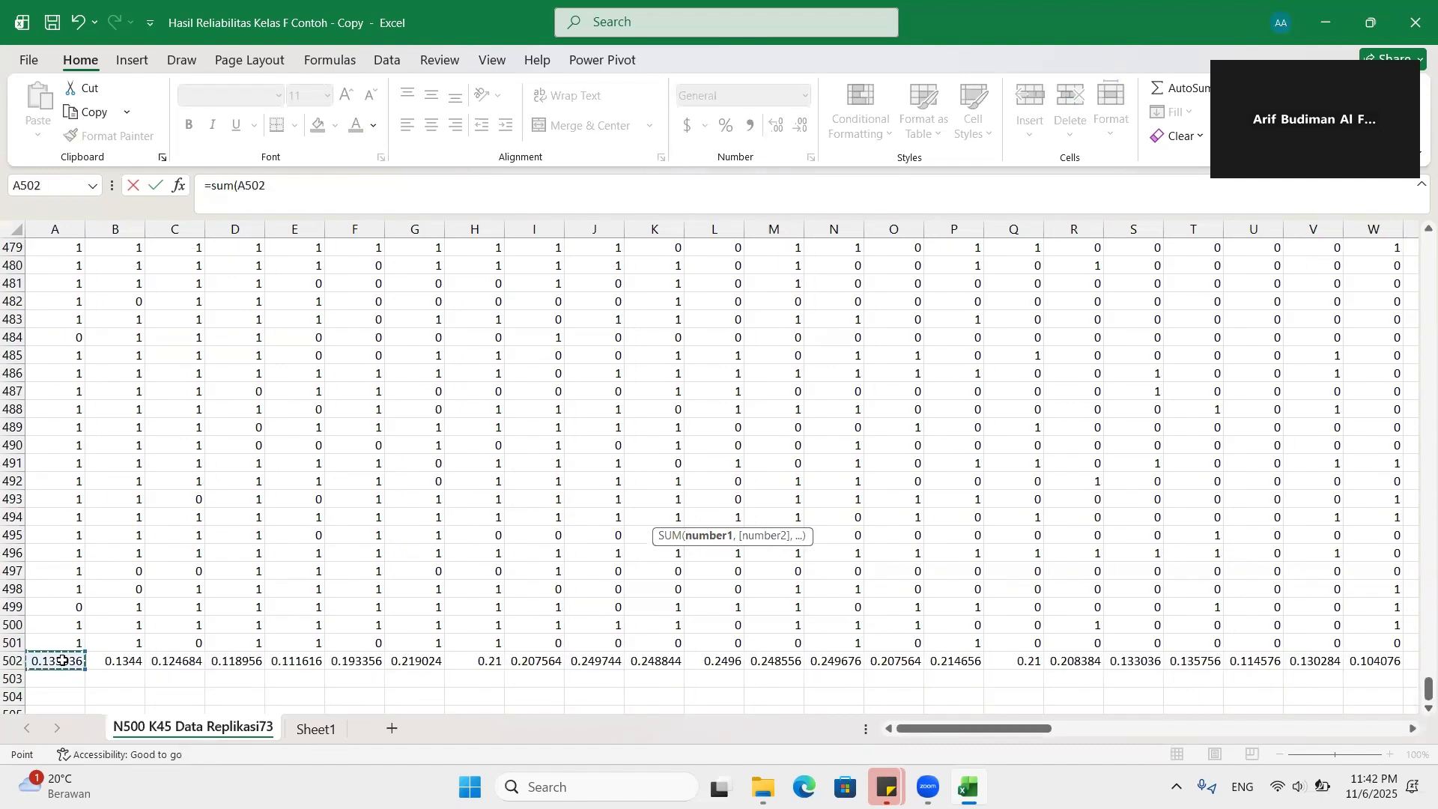
key("F8")
left_click_drag(1010, 733, 1244, 733)
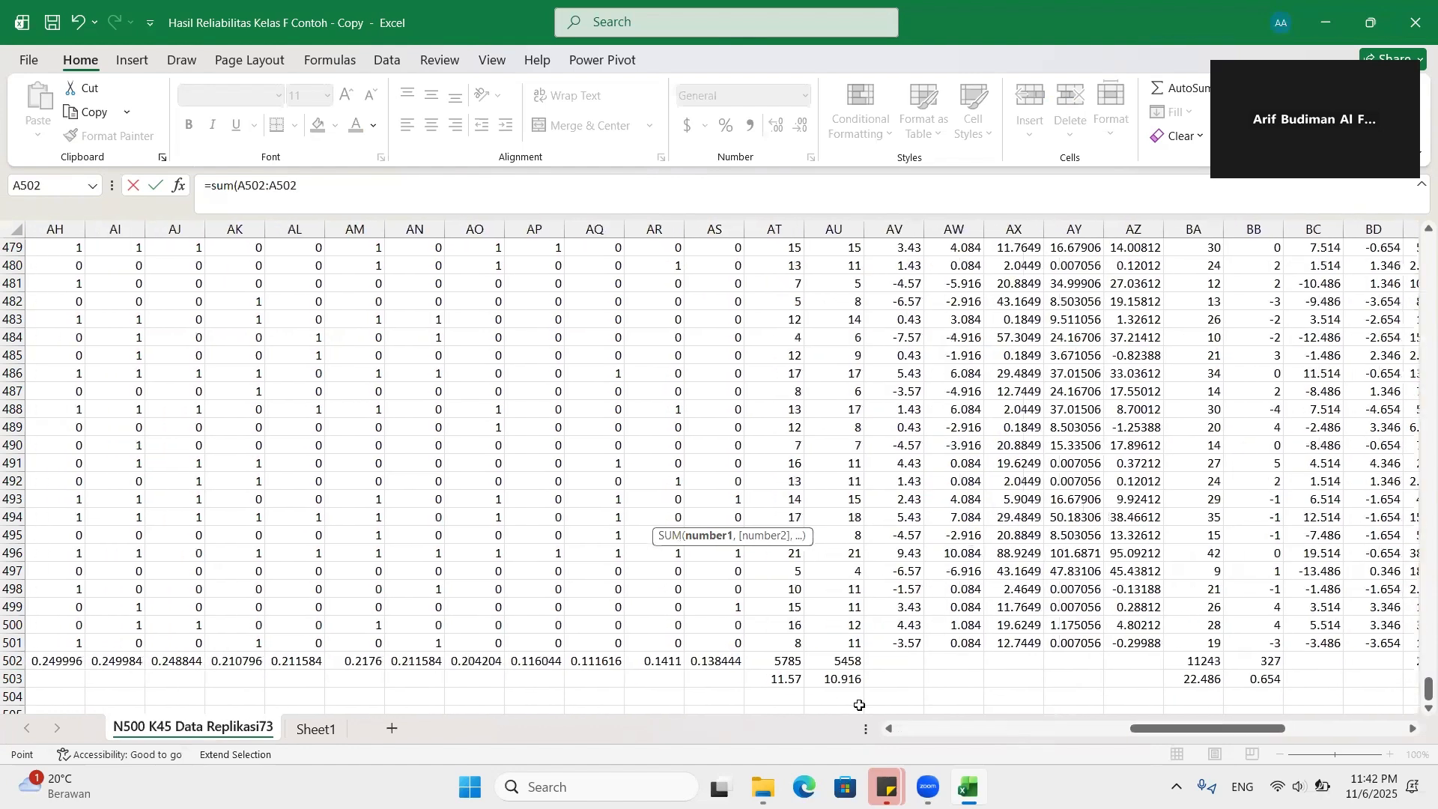
left_click(715, 662)
key("Escape")
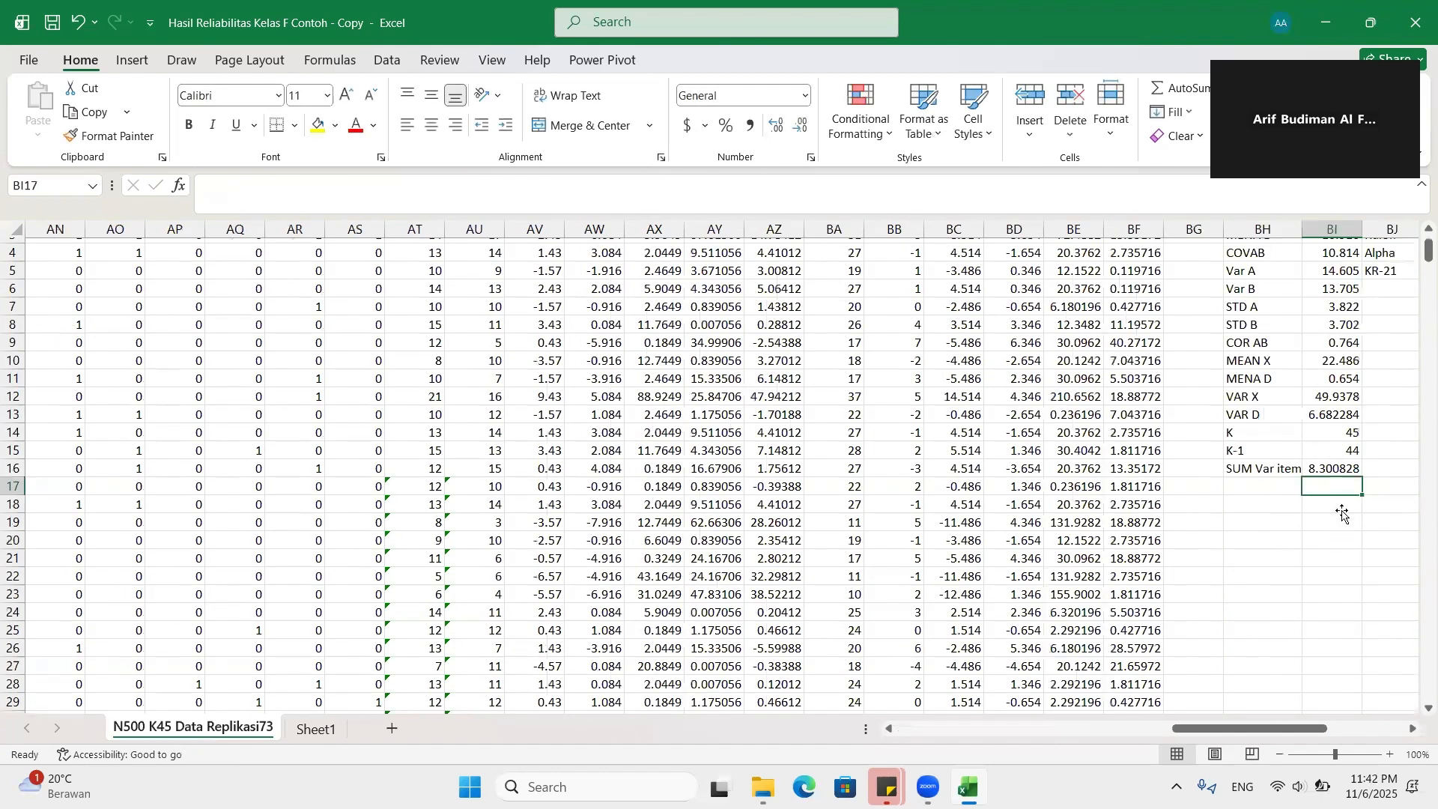
key("Up")
left_click_drag(1278, 729, 1306, 736)
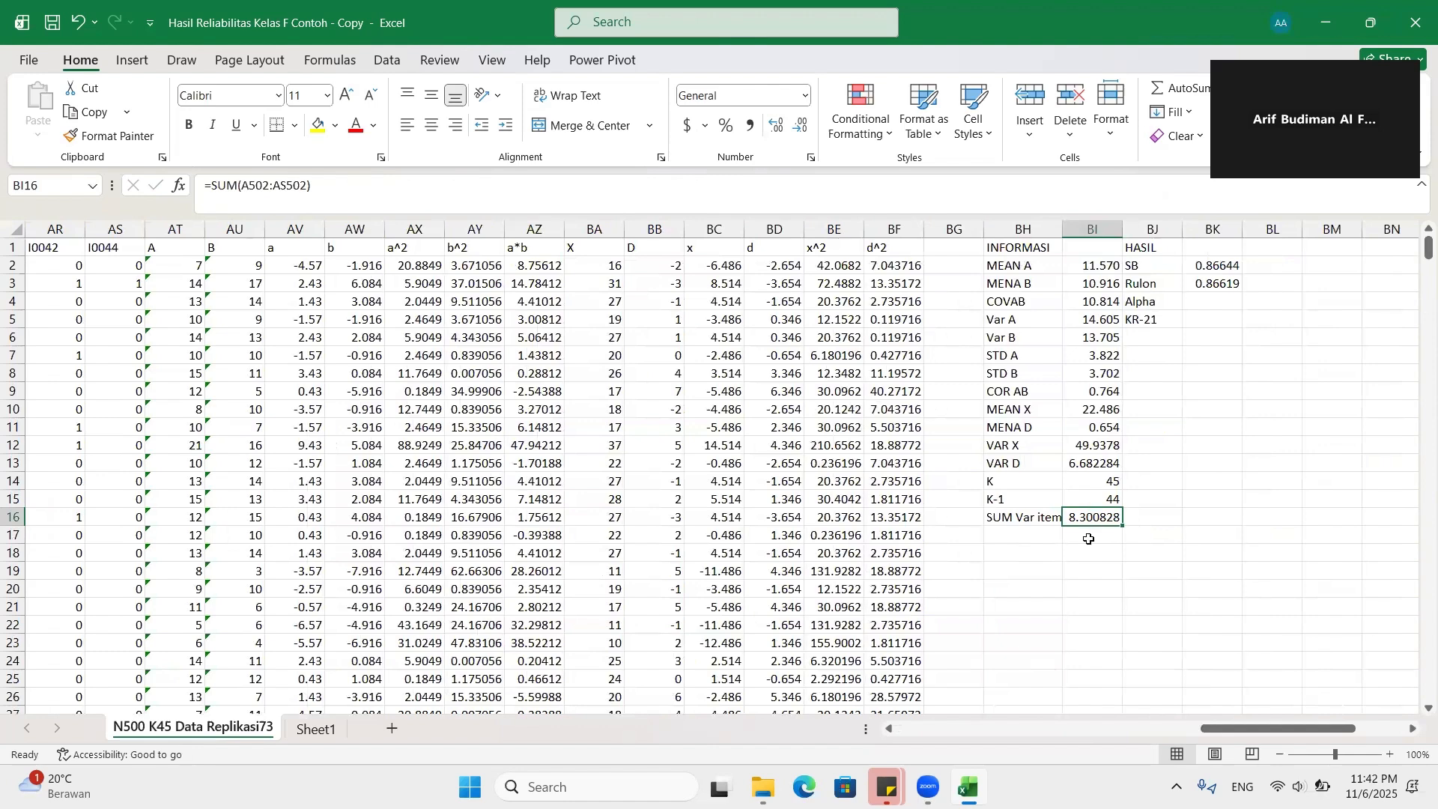
Step: Compute the Alpha reliability coefficient in BK4 with =((BI14/BI15)*(1-(BI16/BI12)))
left_click(1042, 535)
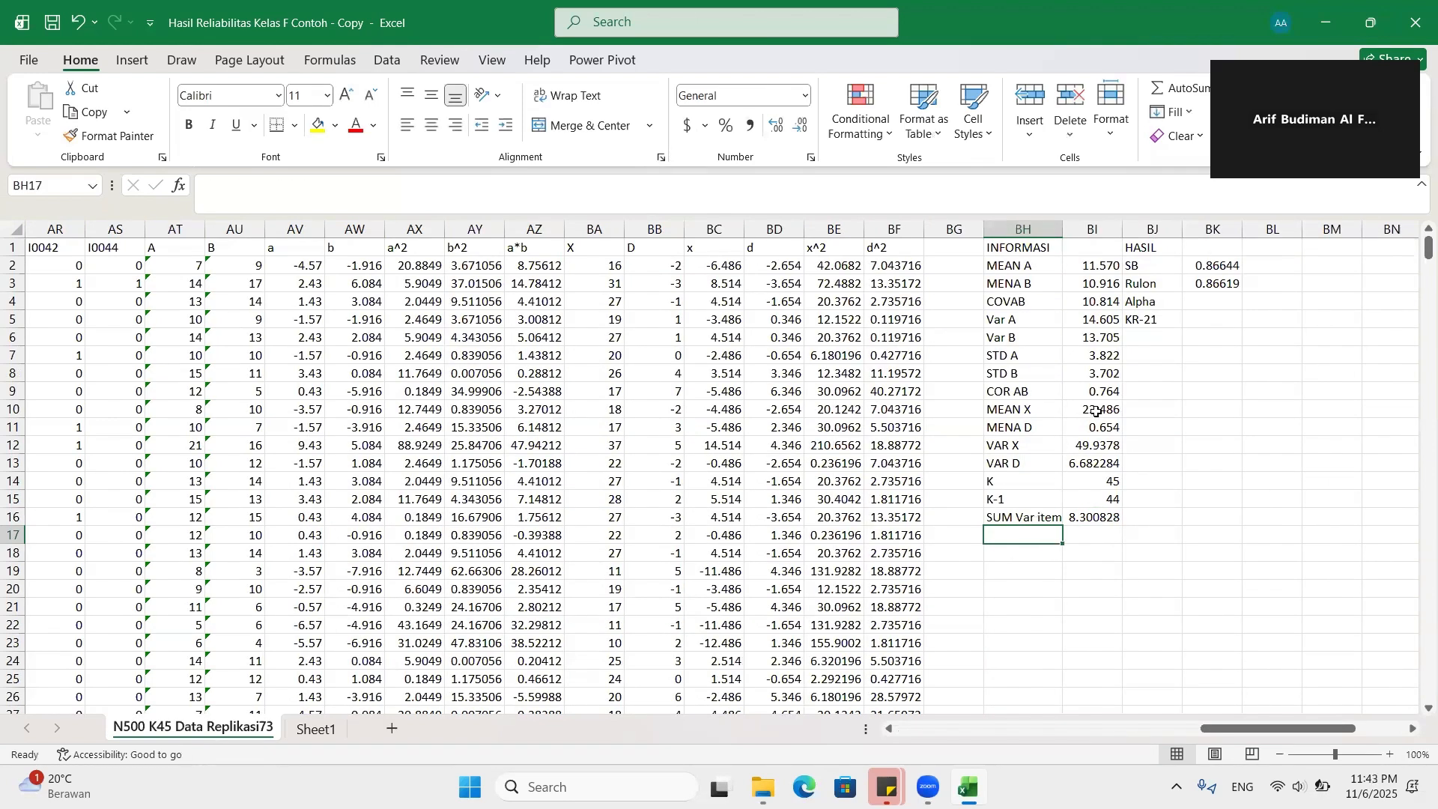
left_click(1087, 449)
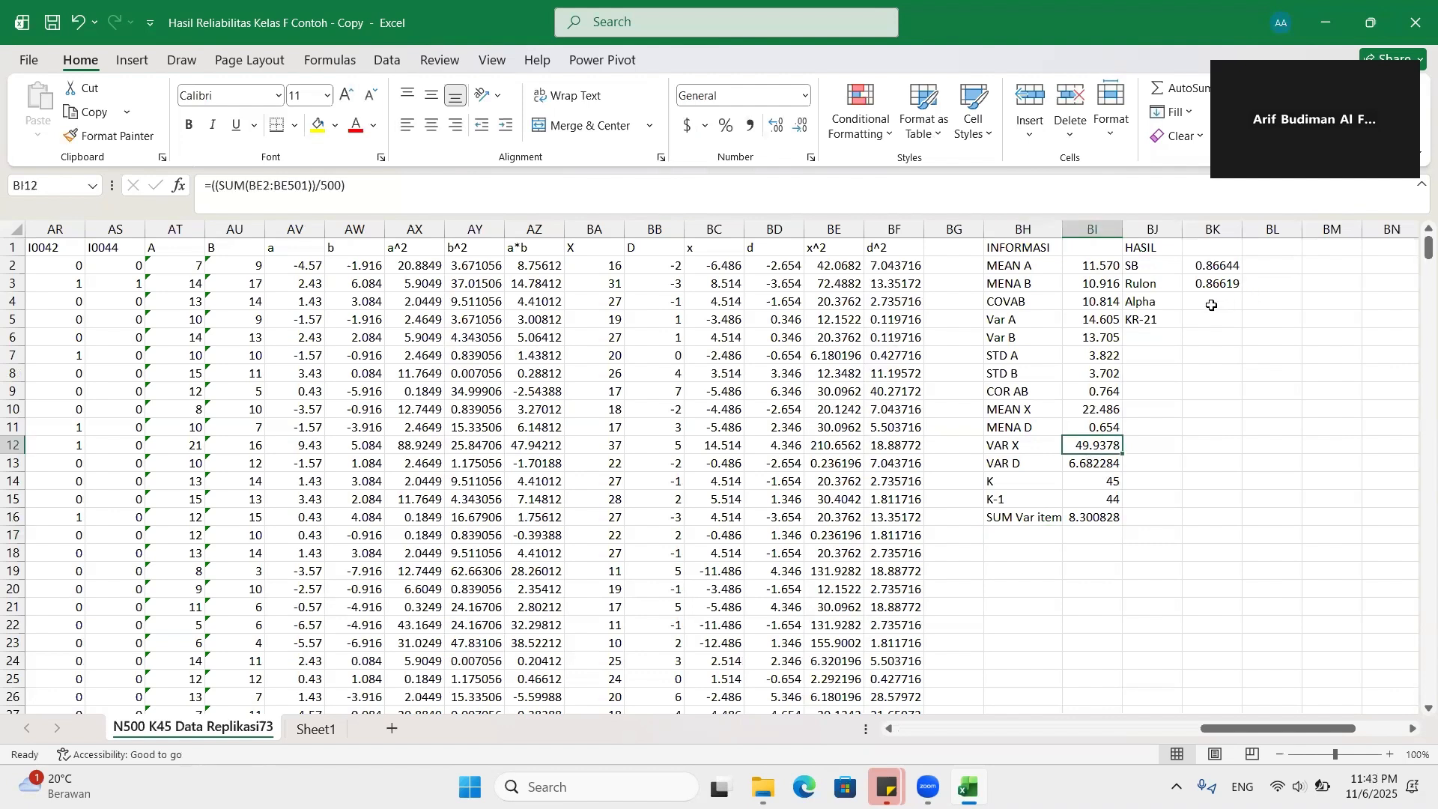
left_click(1211, 305)
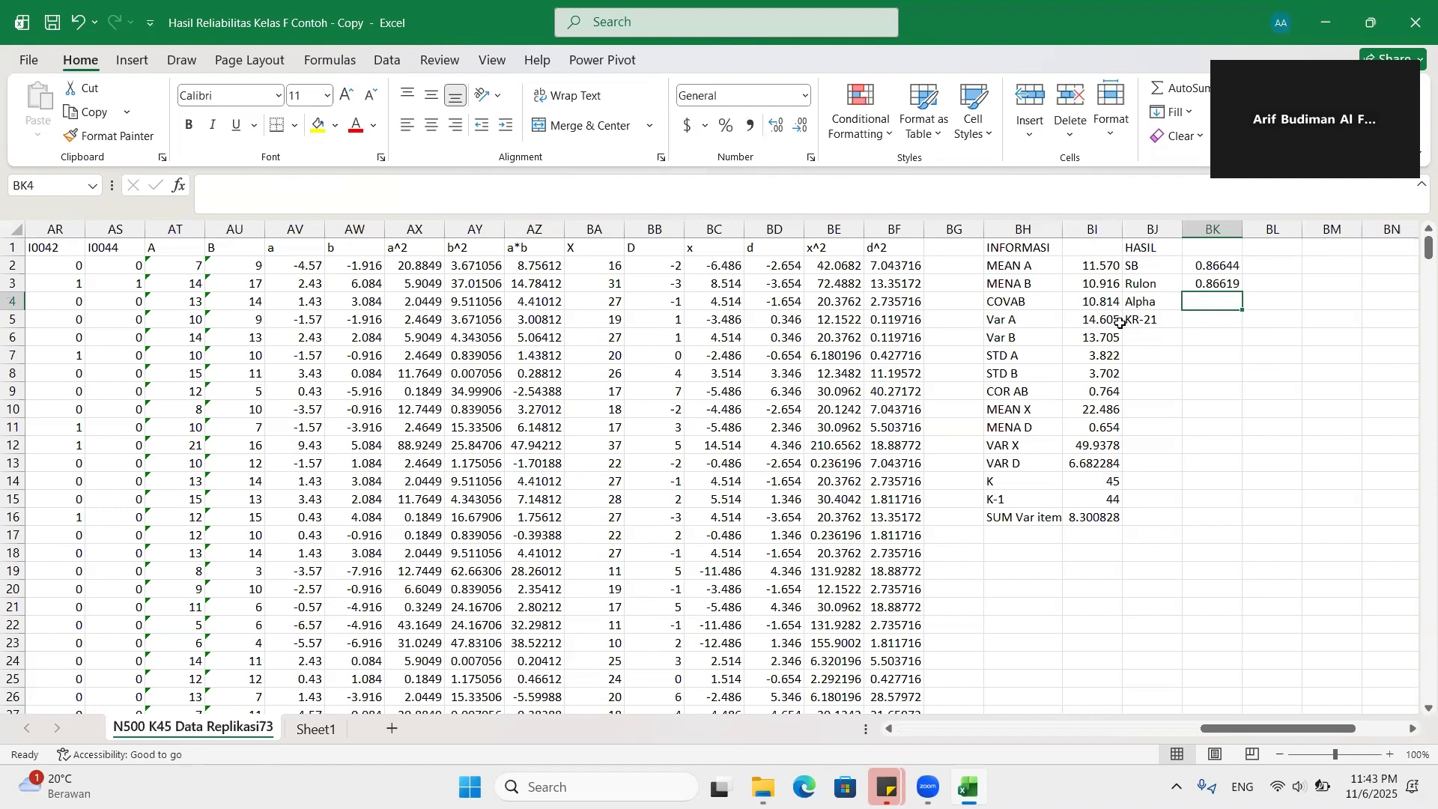
type("=")
key("Return")
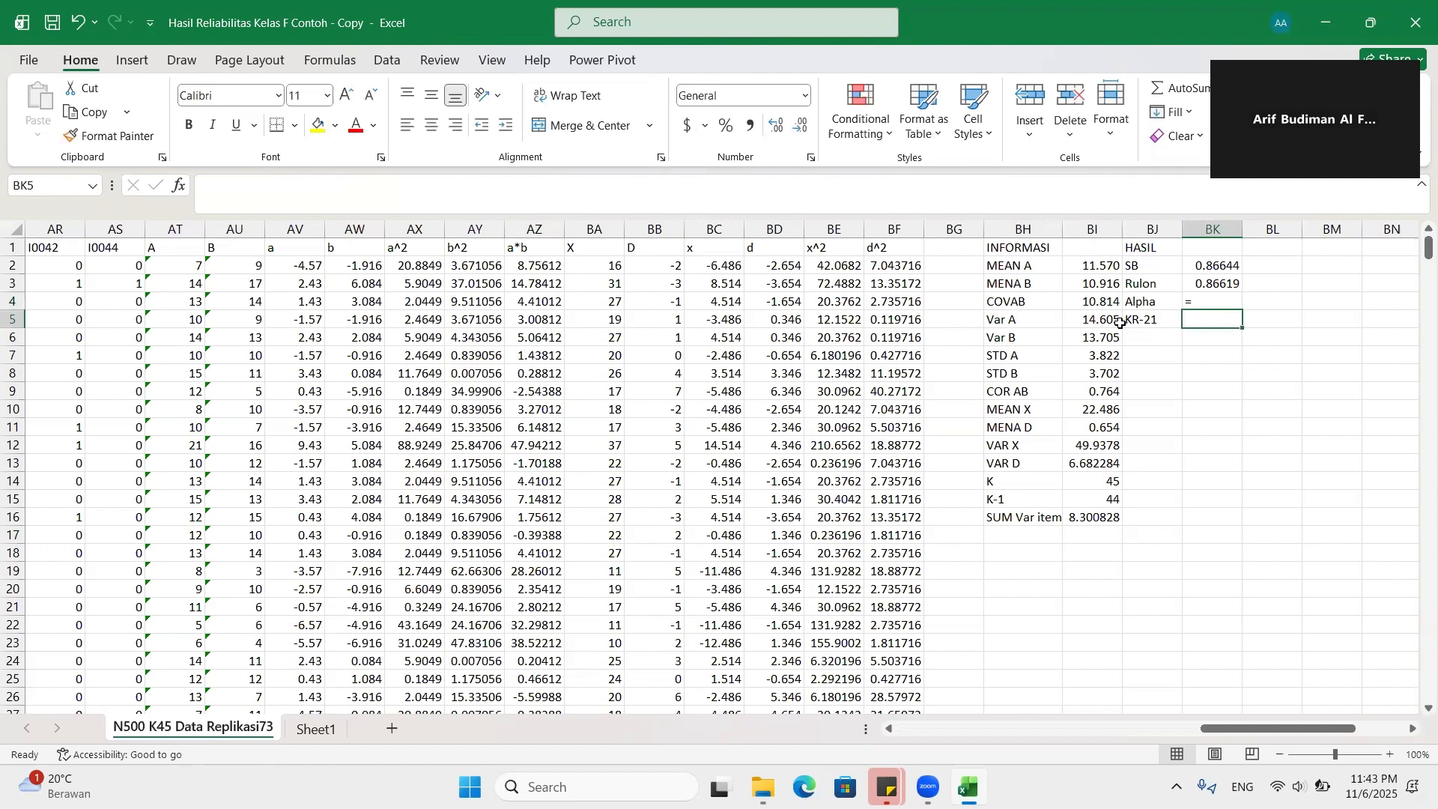
key("Up")
type("=((")
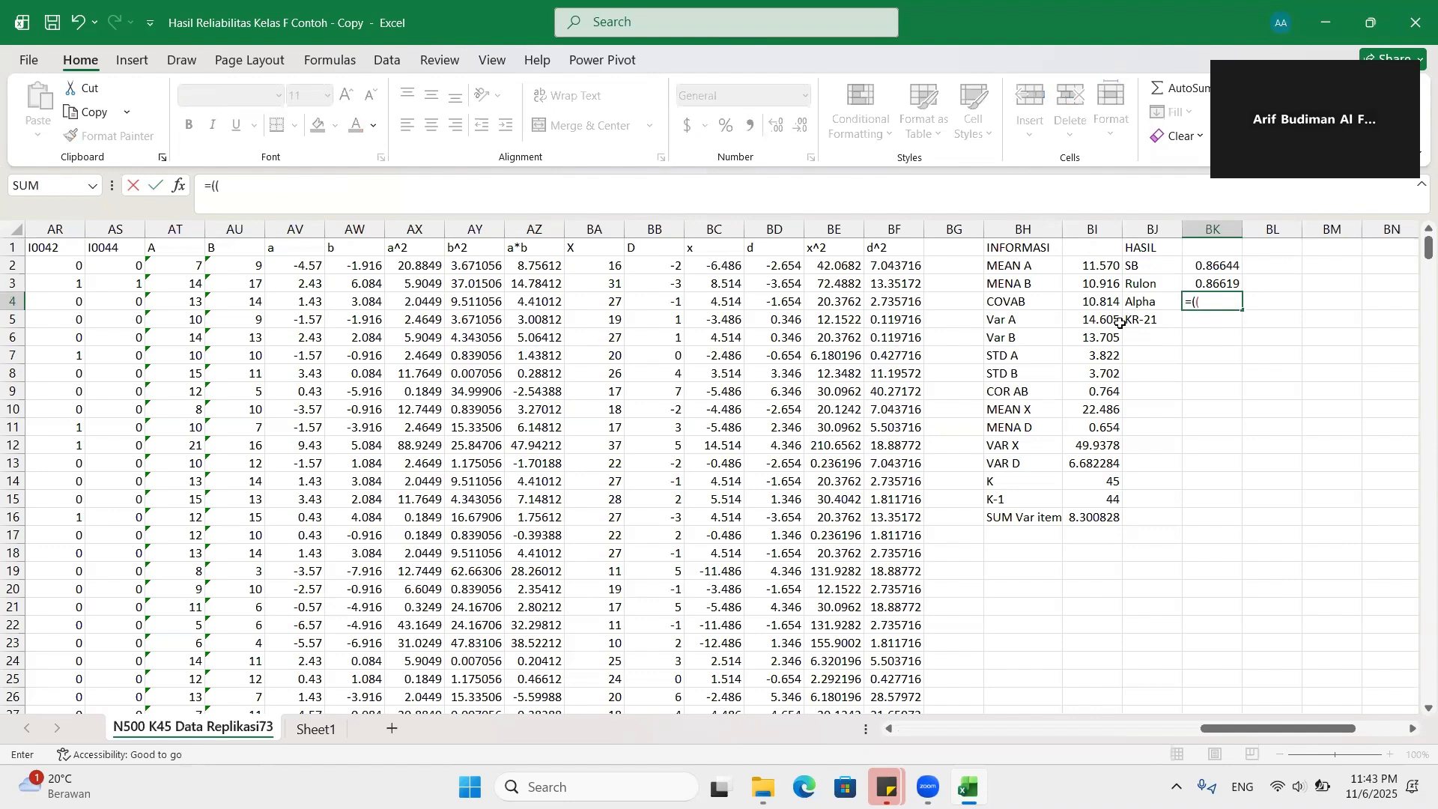
type("45/")
key("BackSpace")
key("BackSpace")
key("BackSpace")
left_click(1105, 477)
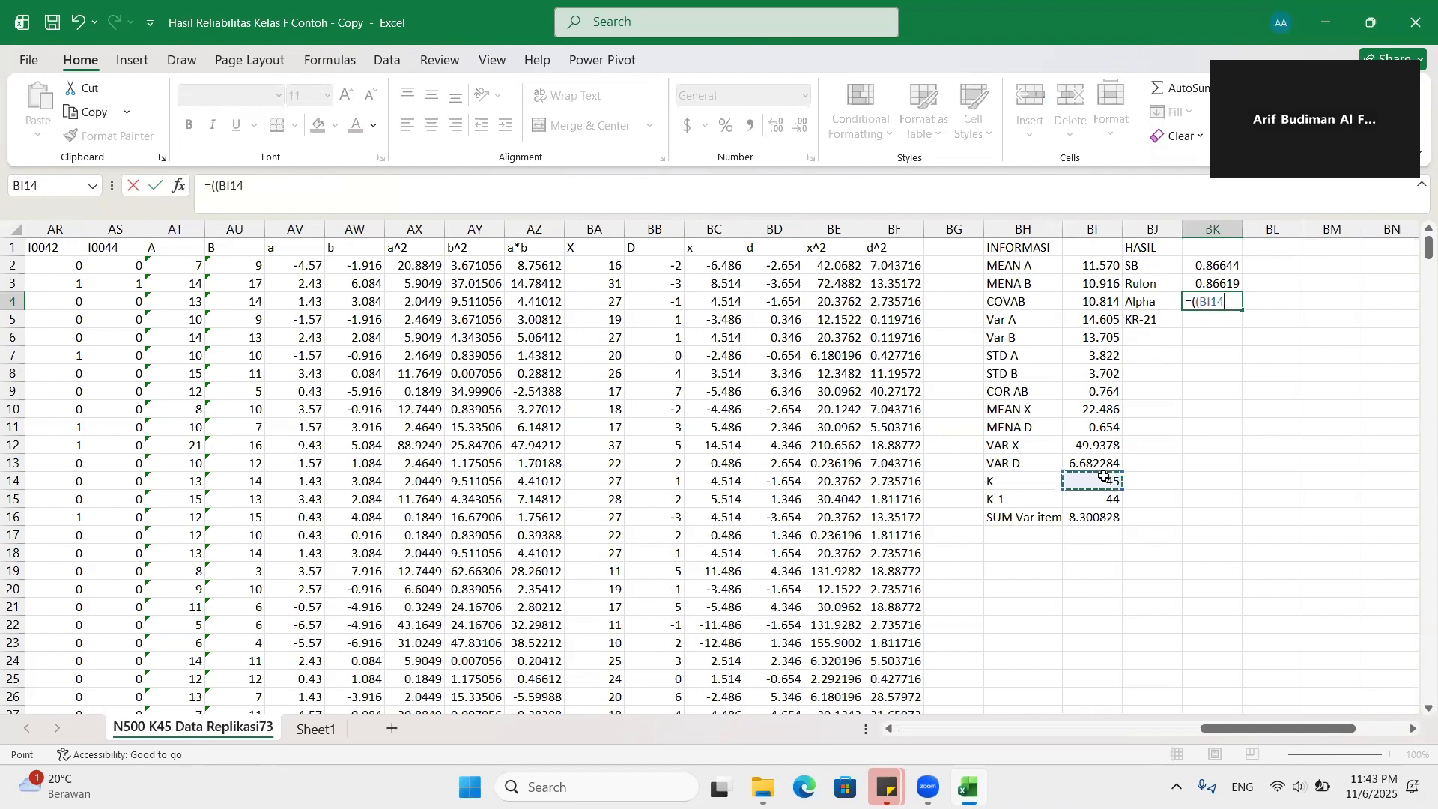
type("/")
left_click(1108, 499)
type(")")
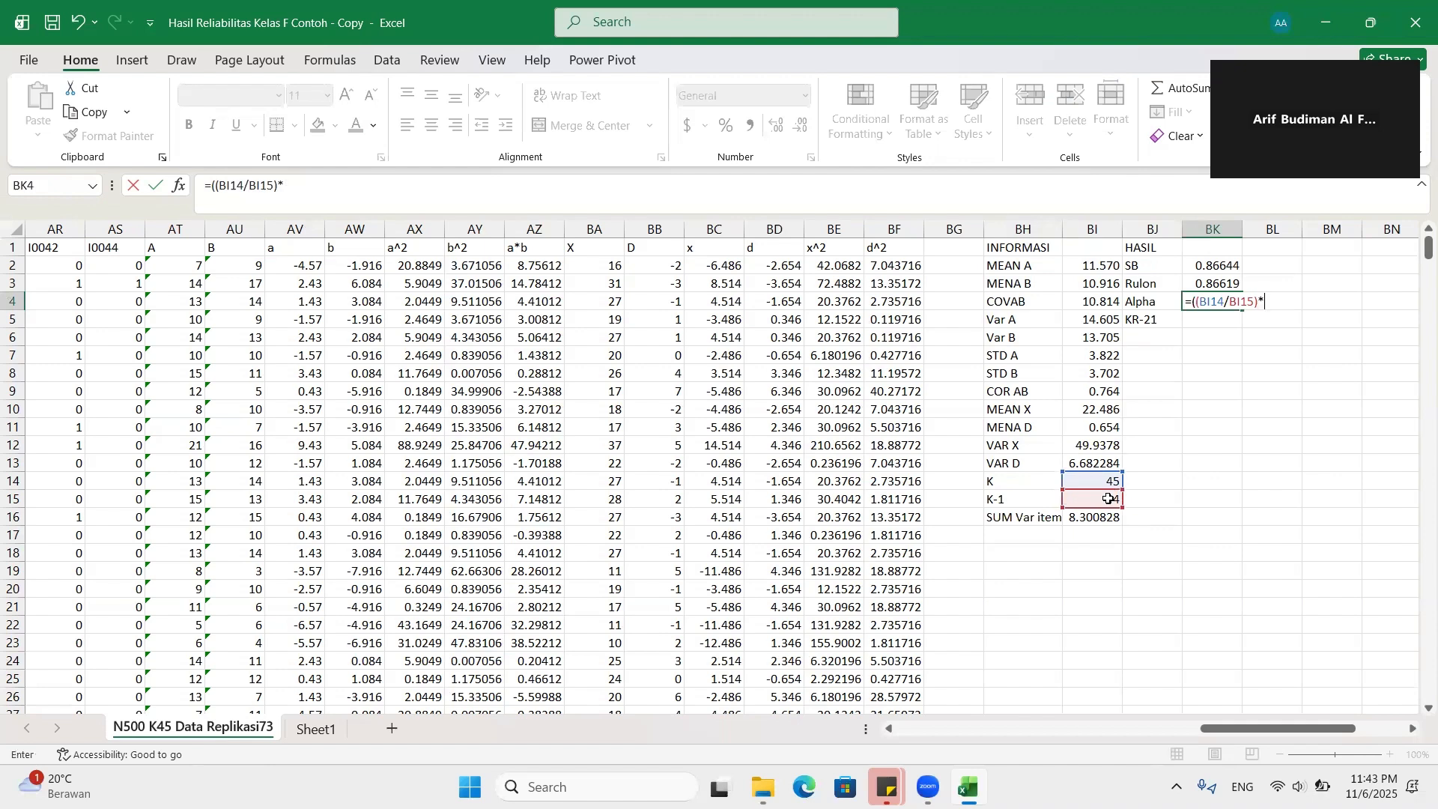
type("*(1-(")
left_click(1095, 517)
type("/")
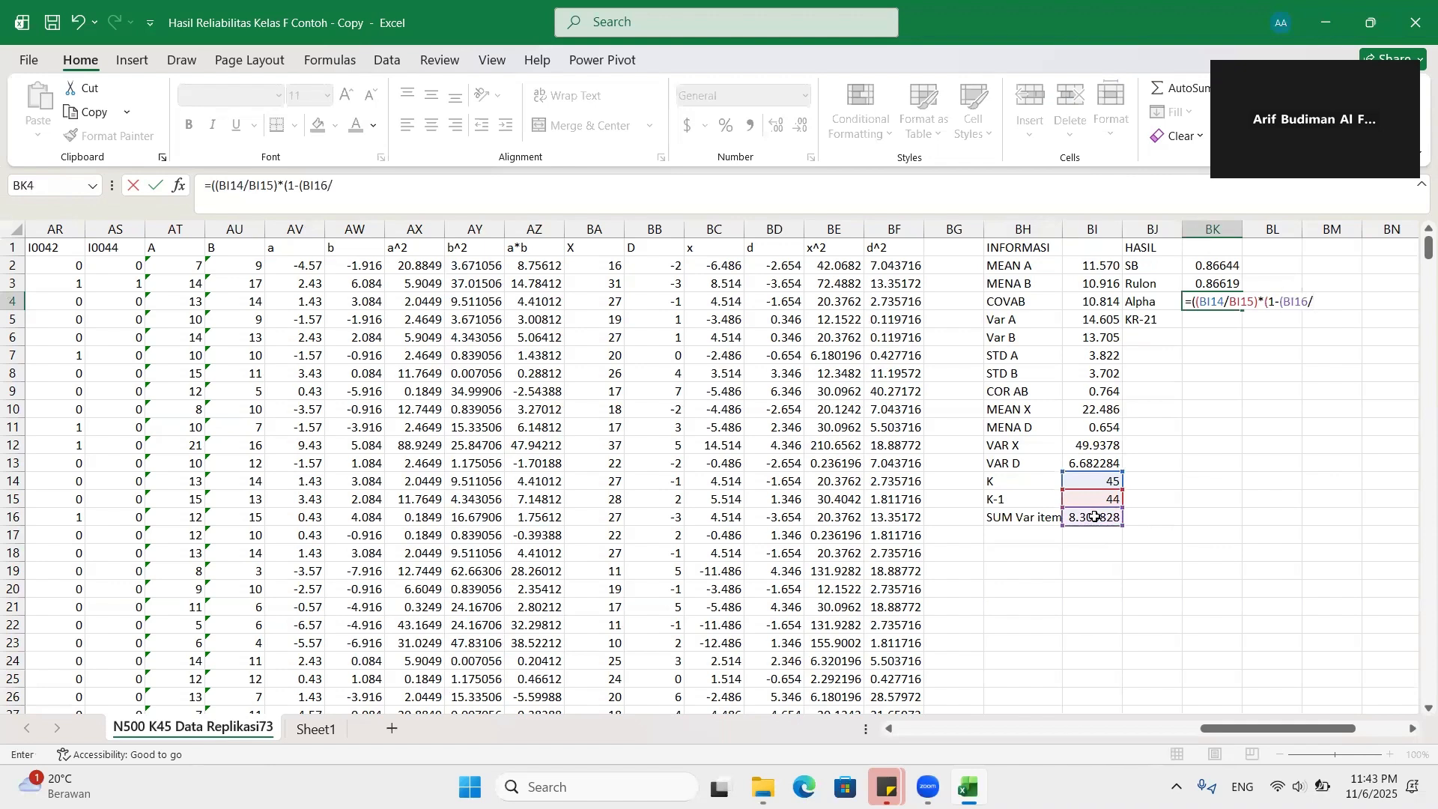
left_click(1087, 446)
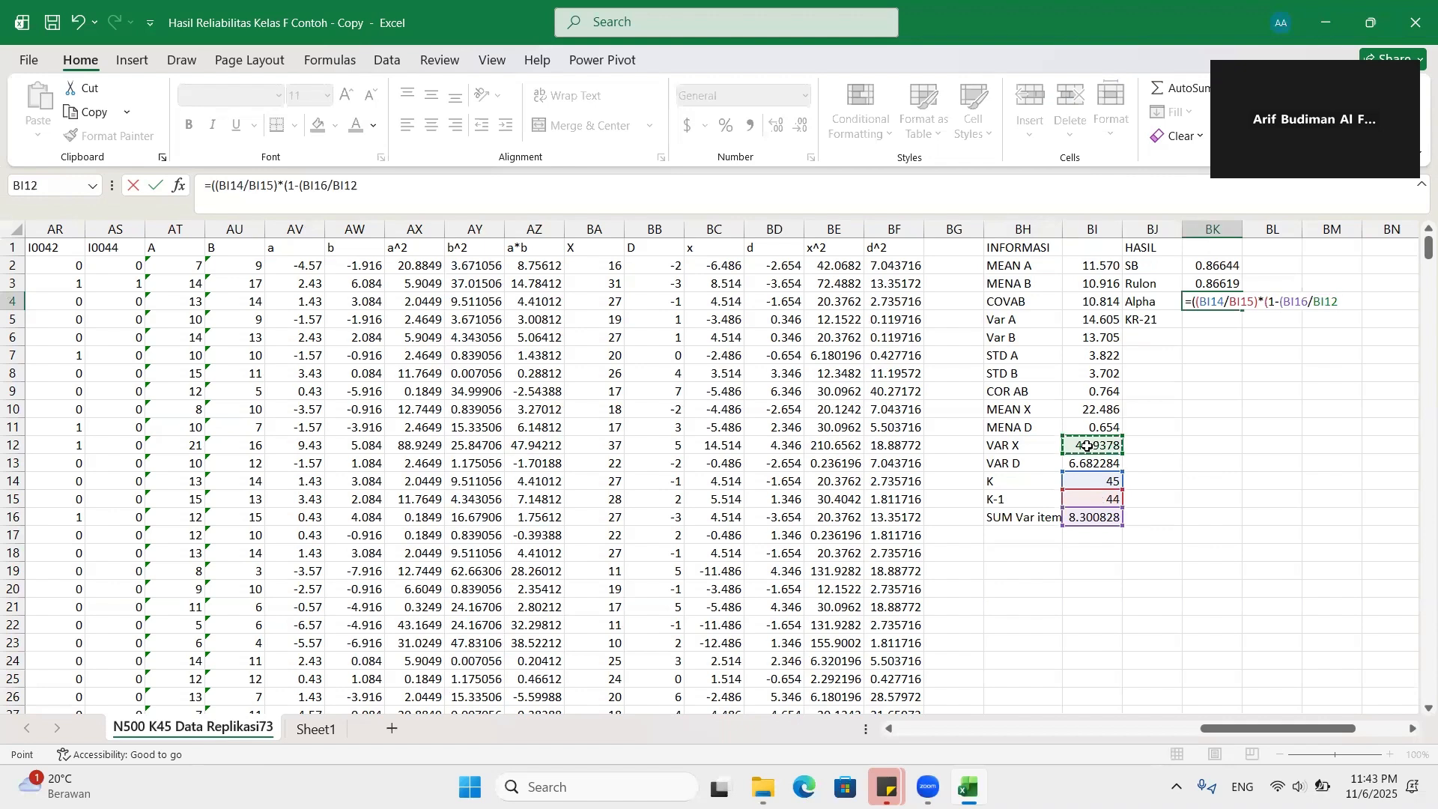
type(")))")
key("Return")
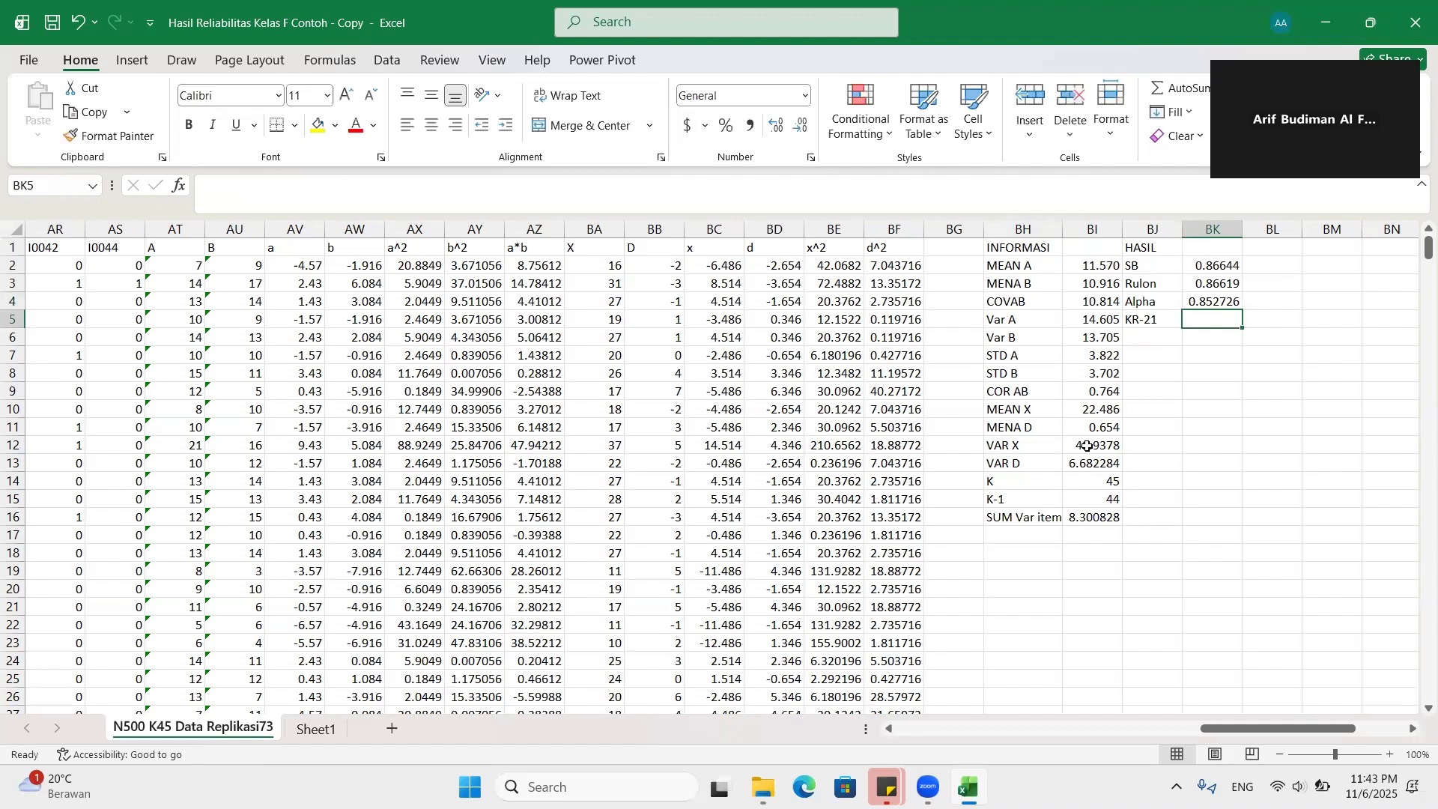
Step: Format the Alpha coefficient in BK4 to five decimal places
left_click(1226, 301)
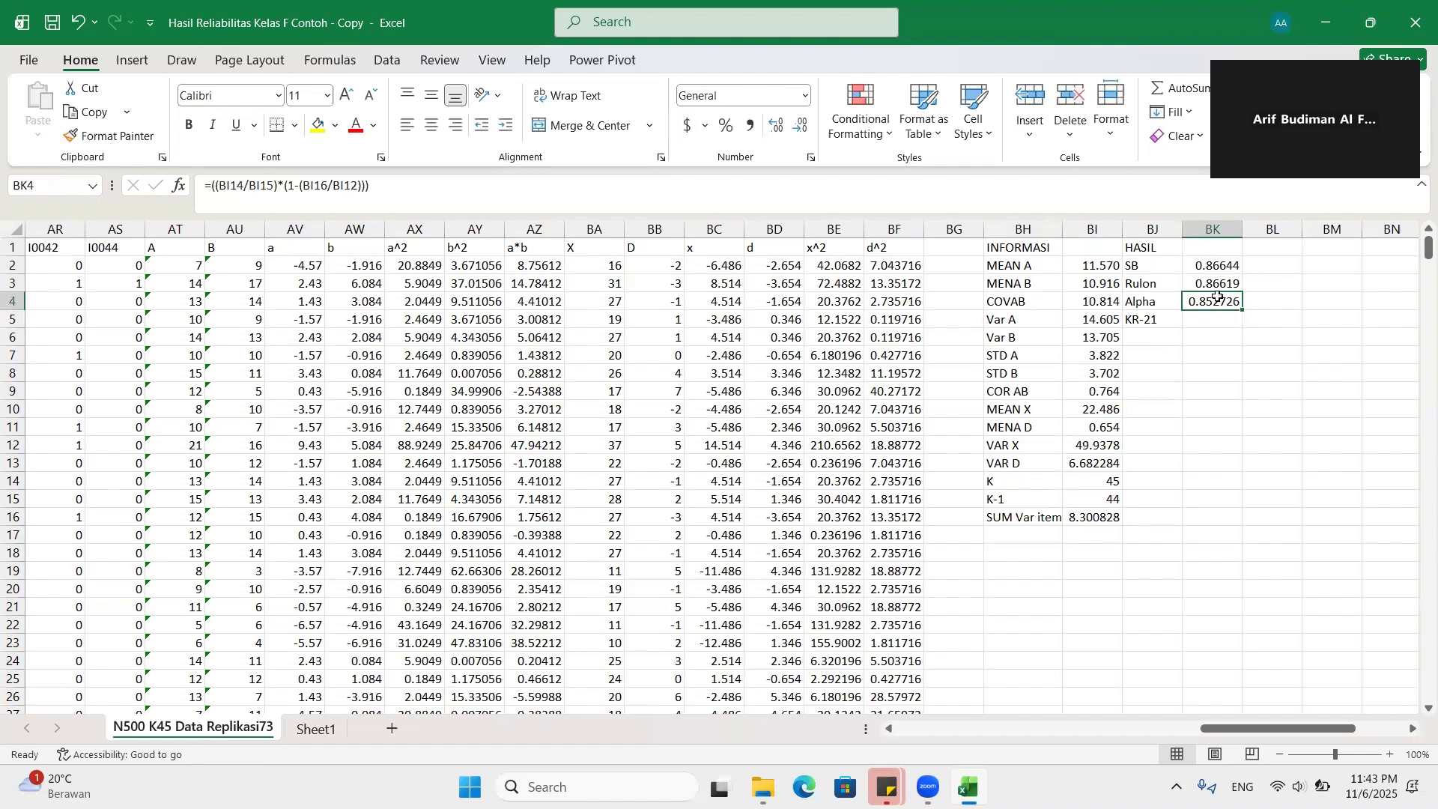
left_click(798, 127)
left_click(1019, 409)
left_click(1039, 446)
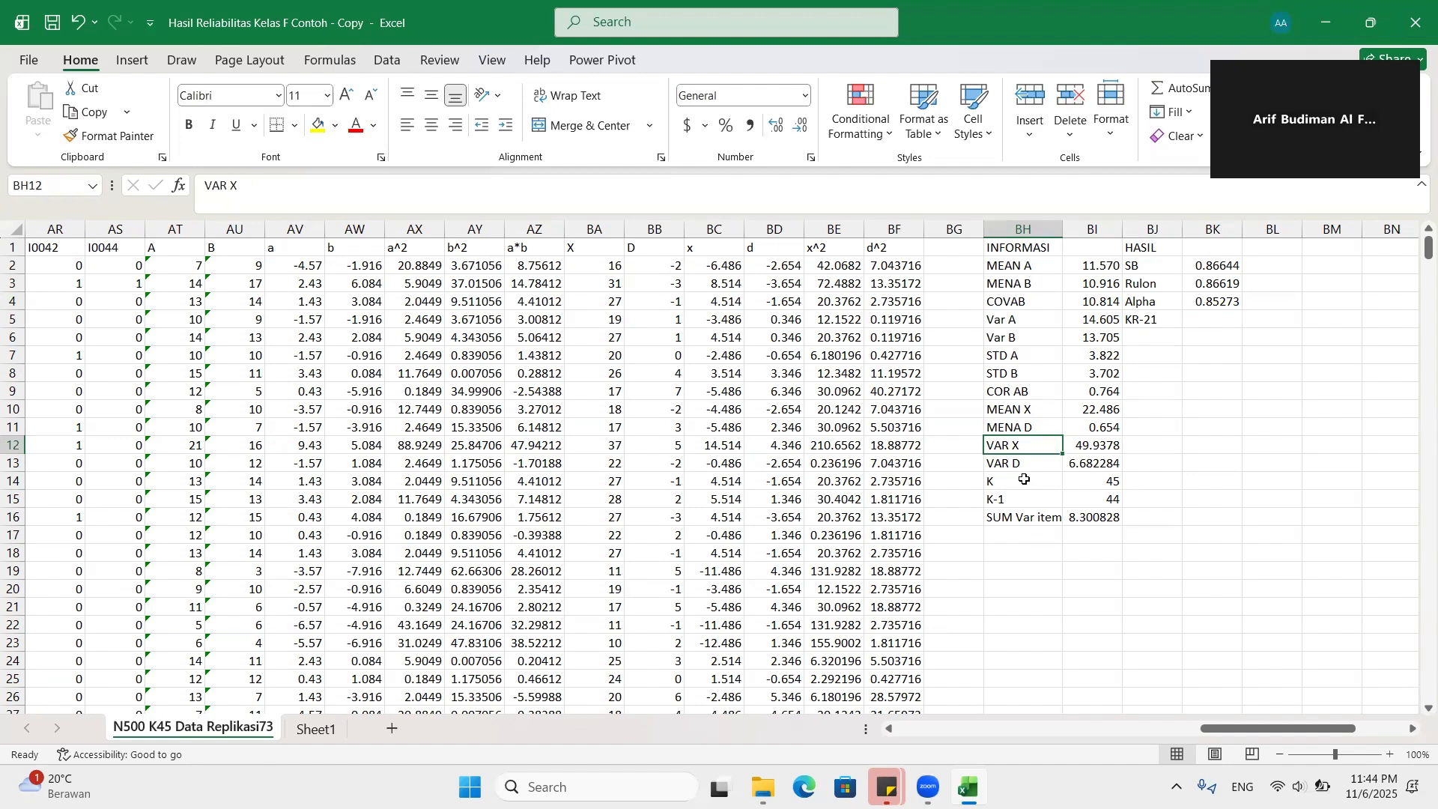
Step: Begin the KR-21 formula in BK5 with =((BI14/BI15)*(1-(BI10(BI14-BI10))
left_click(1202, 323)
type("=(")
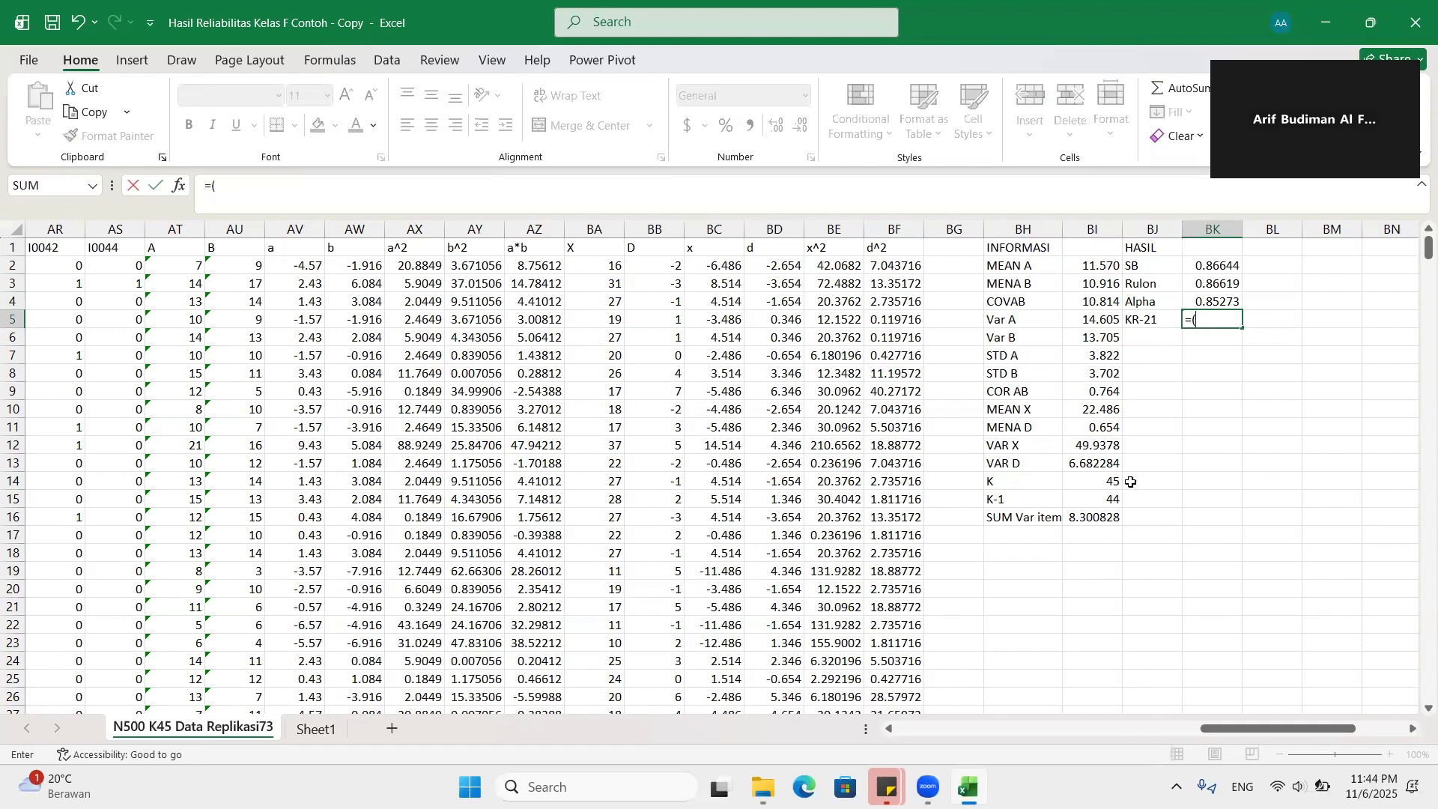
type("(")
left_click(1103, 480)
type("/")
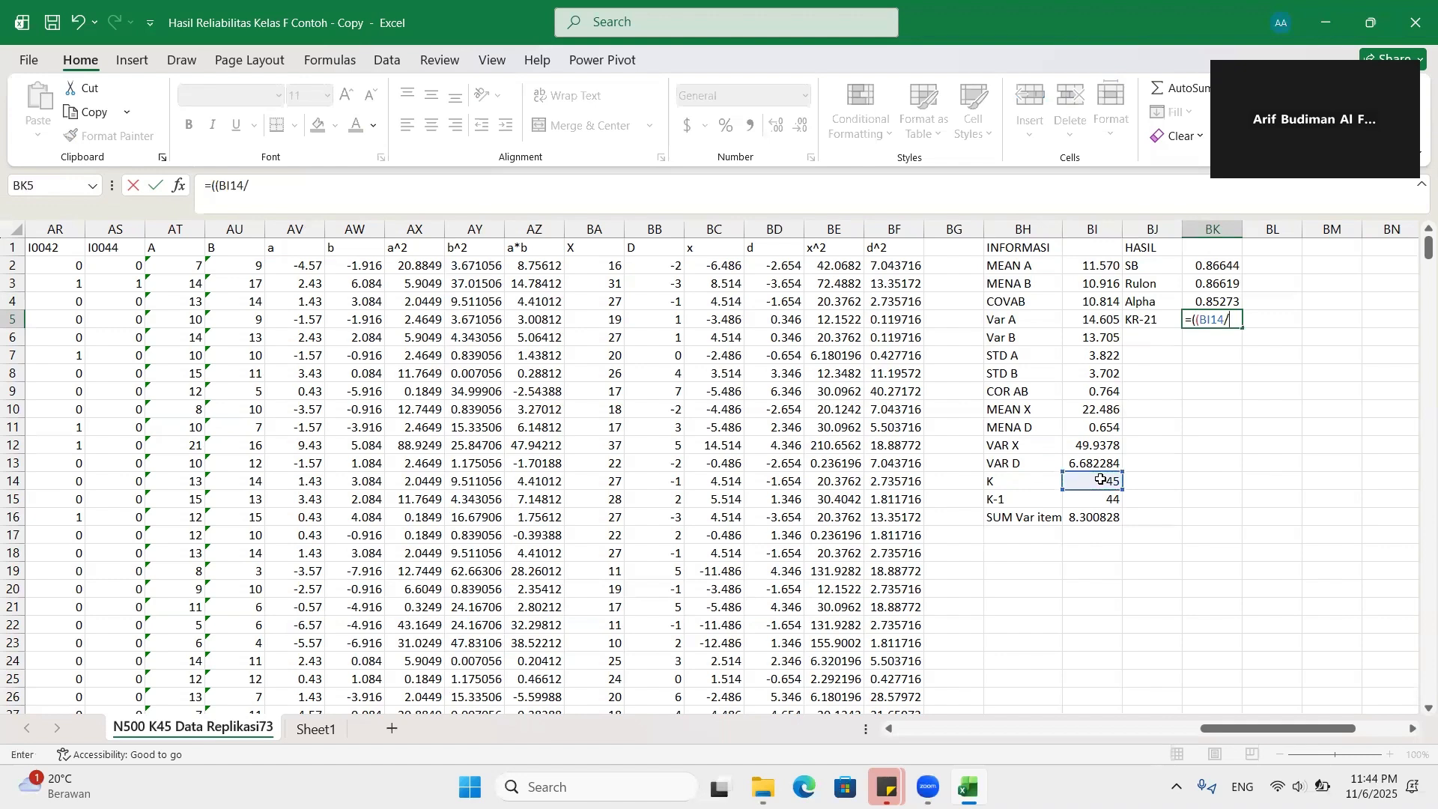
left_click(1104, 500)
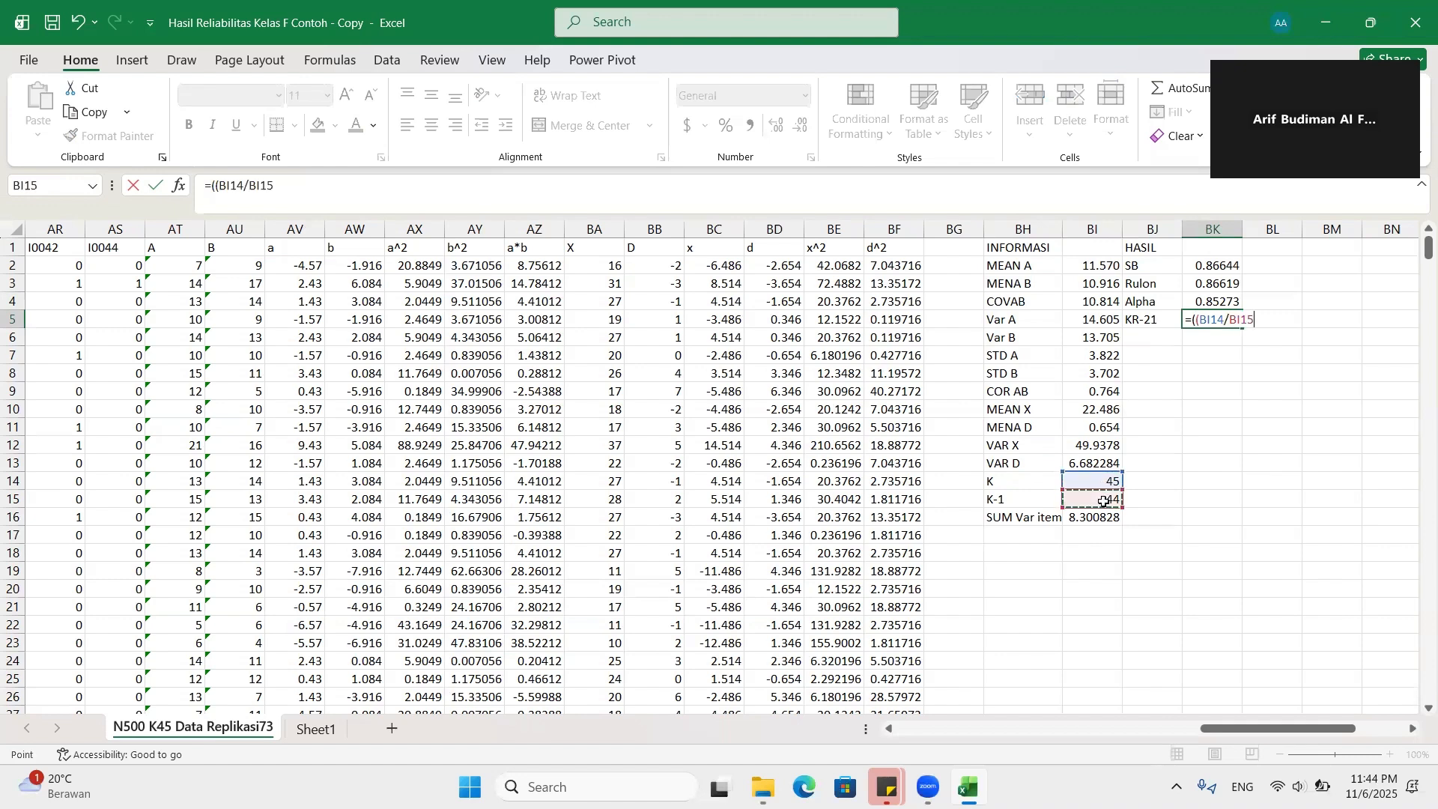
type(")*(1-(")
left_click(1086, 411)
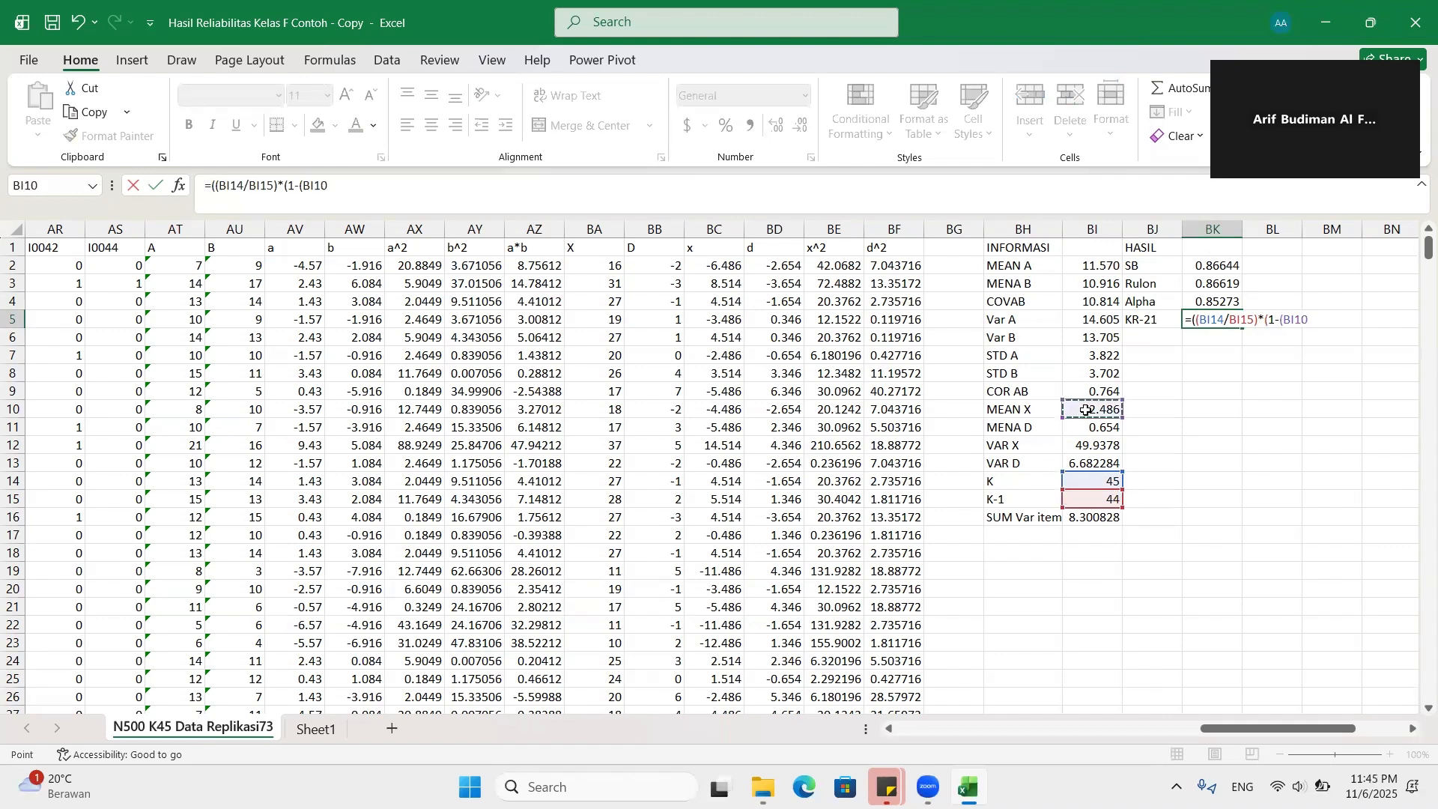
type("(")
left_click(1088, 480)
type("-")
left_click(1104, 410)
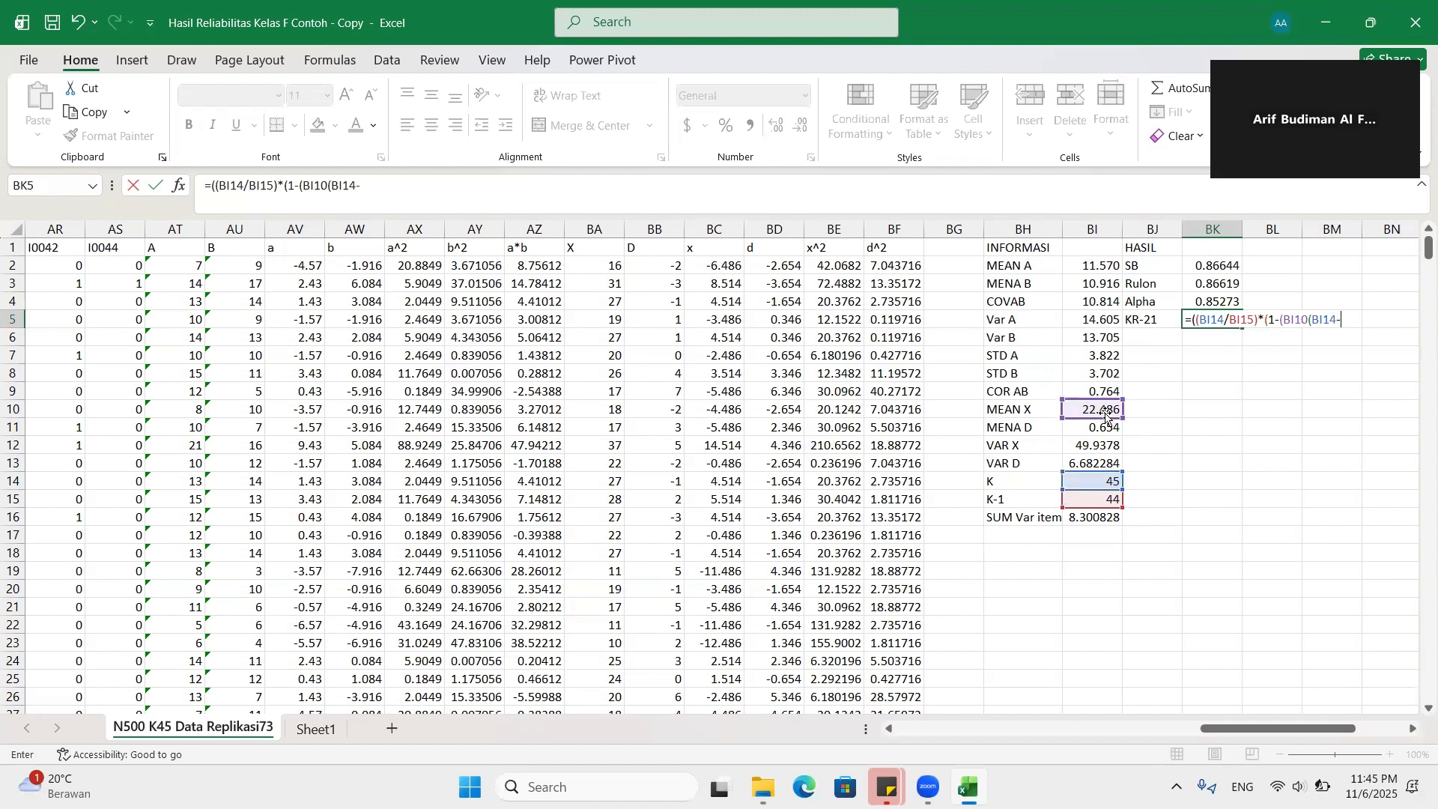
type("))")
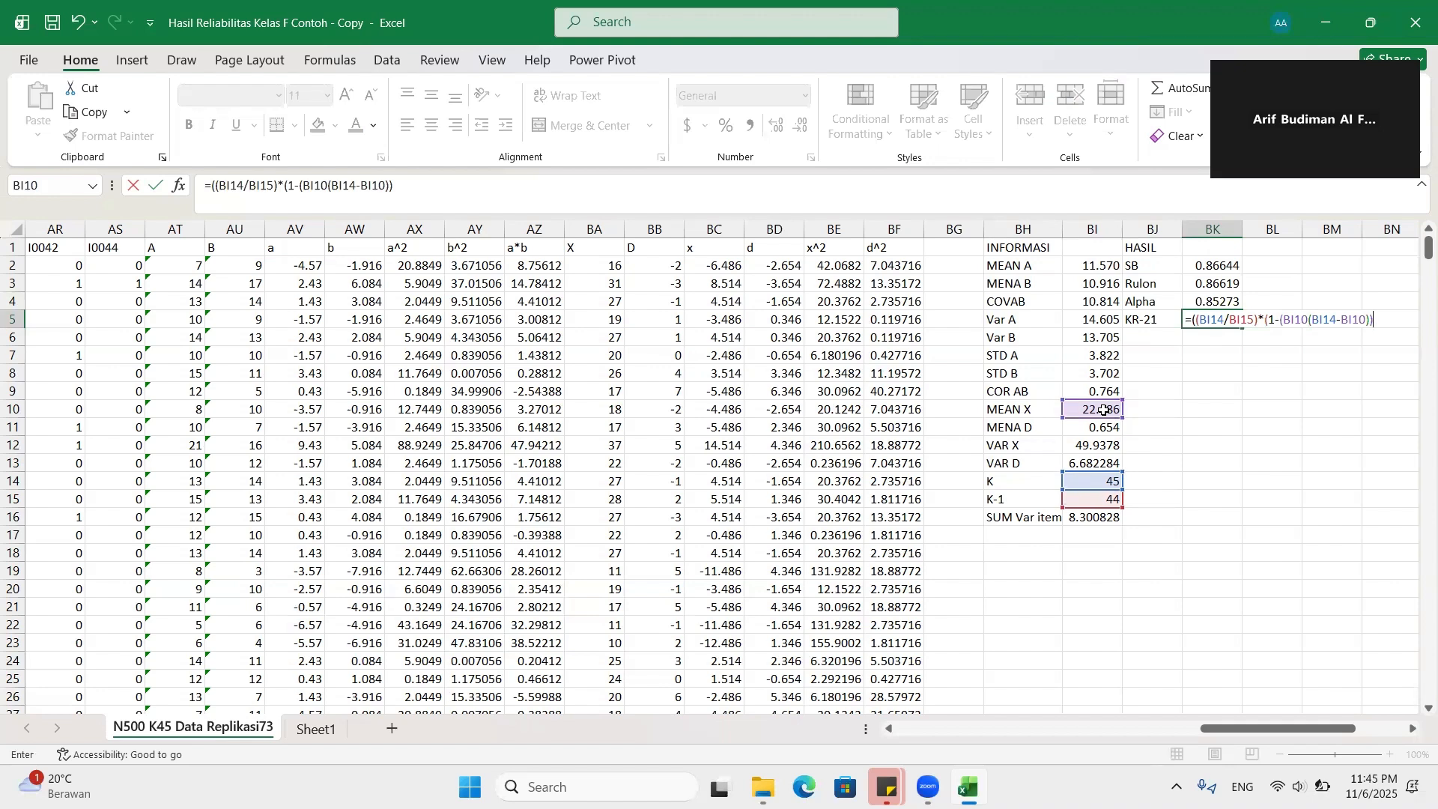
Step: Add an opening parenthesis before BI10 in the KR-21 formula, divide that term by (BI14*BI12), and enter the formula
type("/")
key("BackSpace")
left_click(1287, 319)
type("(")
left_click(1380, 321)
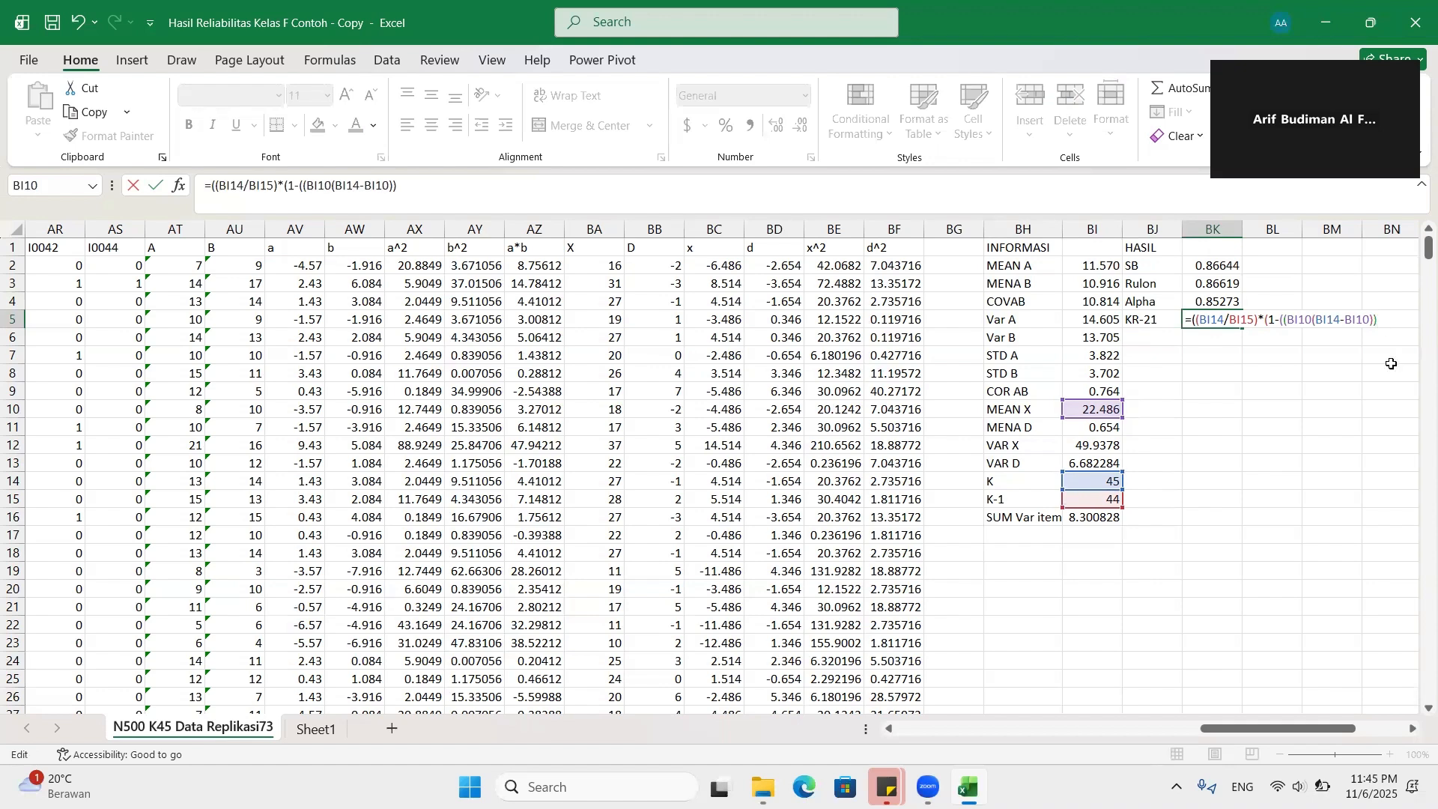
type("/")
type("(")
left_click(1081, 482)
type("*")
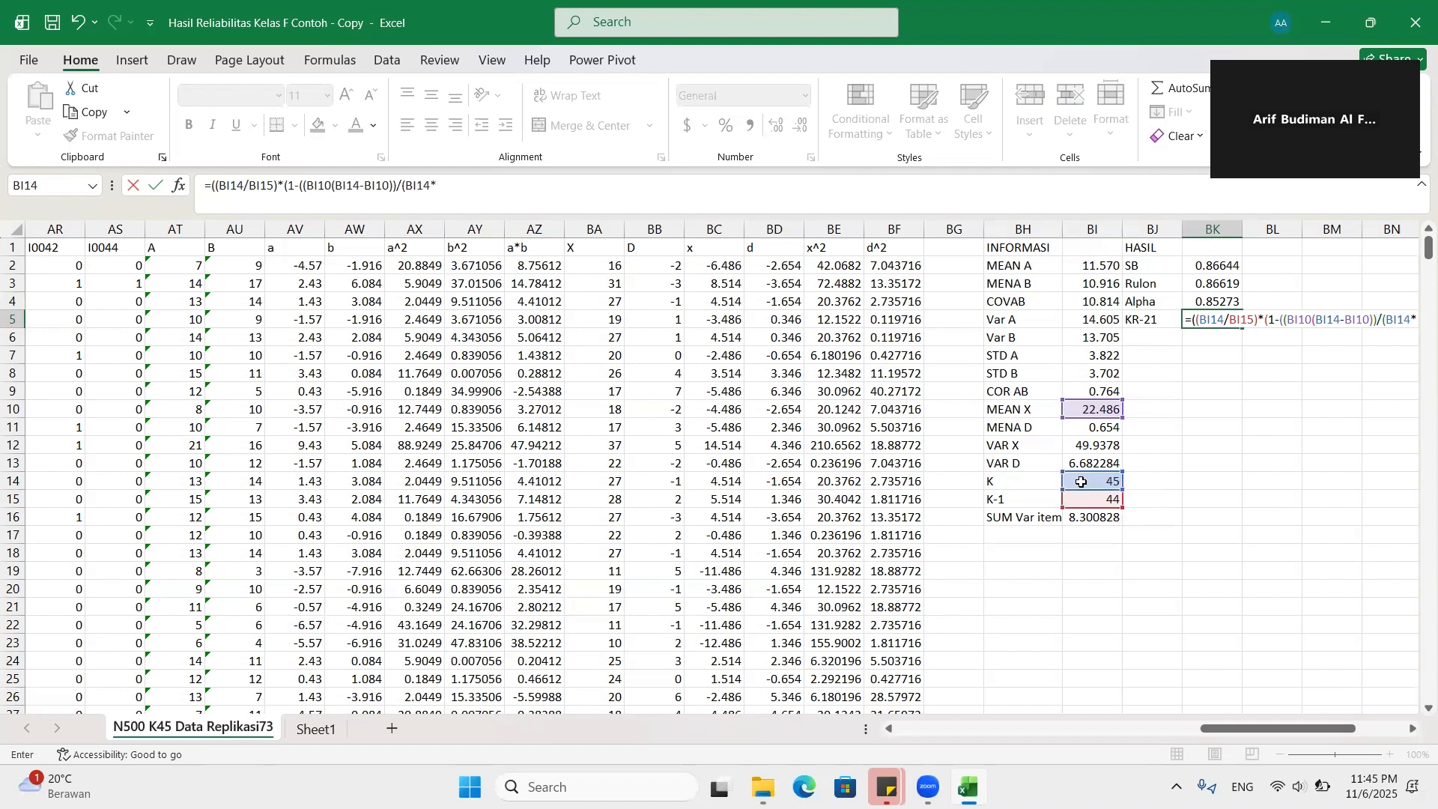
left_click(1098, 446)
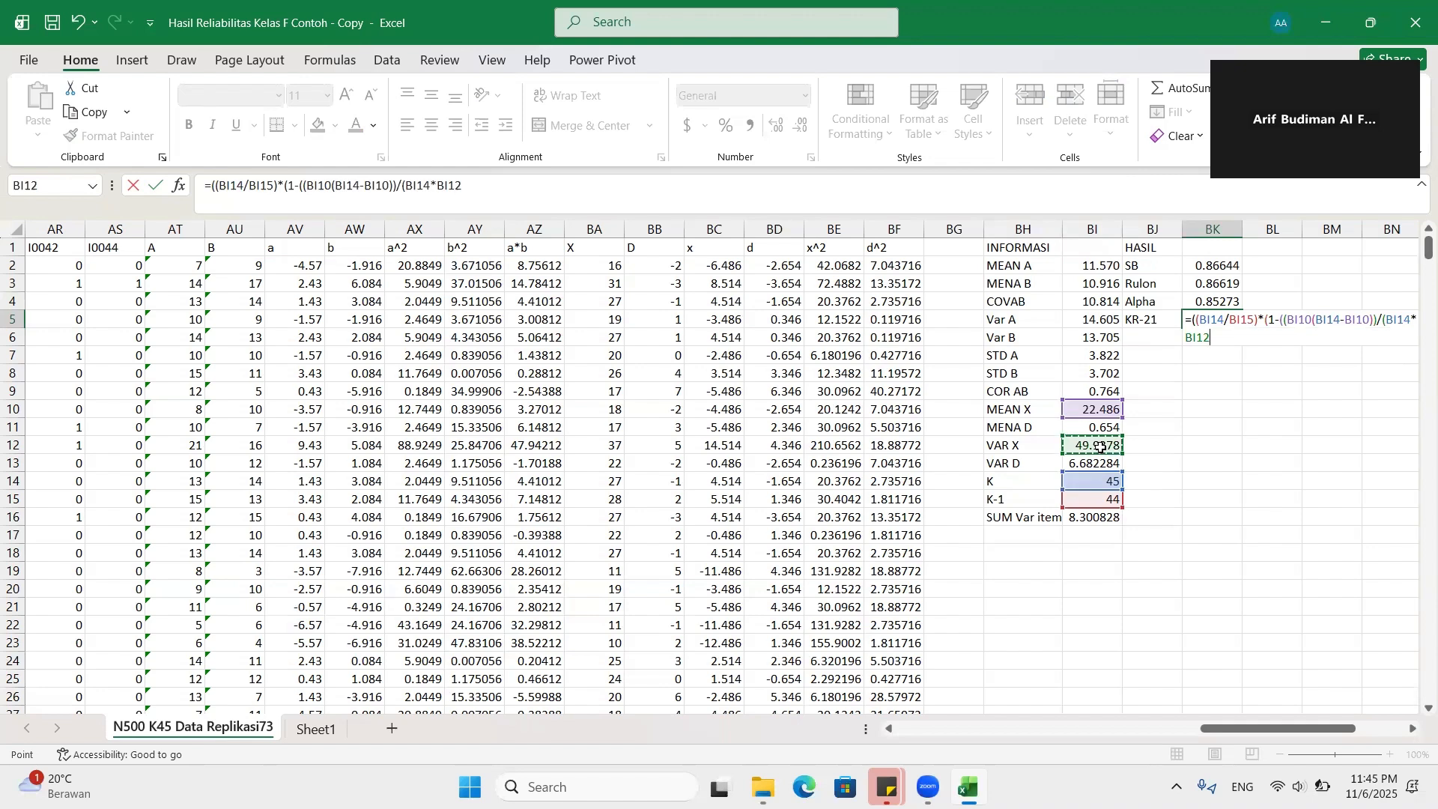
type("))")
key("Return")
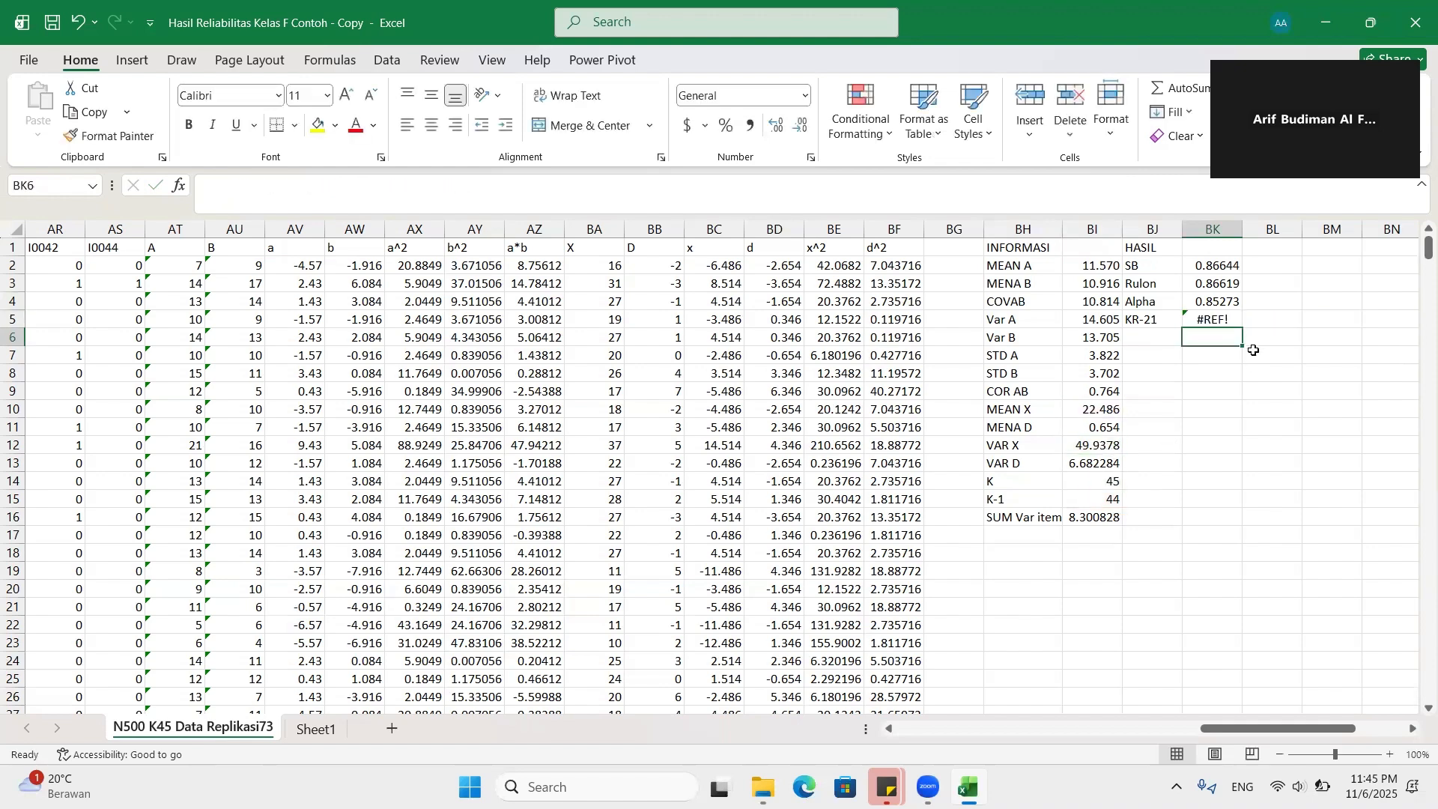
Step: Correct the KR-21 formula in BK5 by inserting a multiplication sign between BI10 and (BI14-BI10)
double_click(1229, 320)
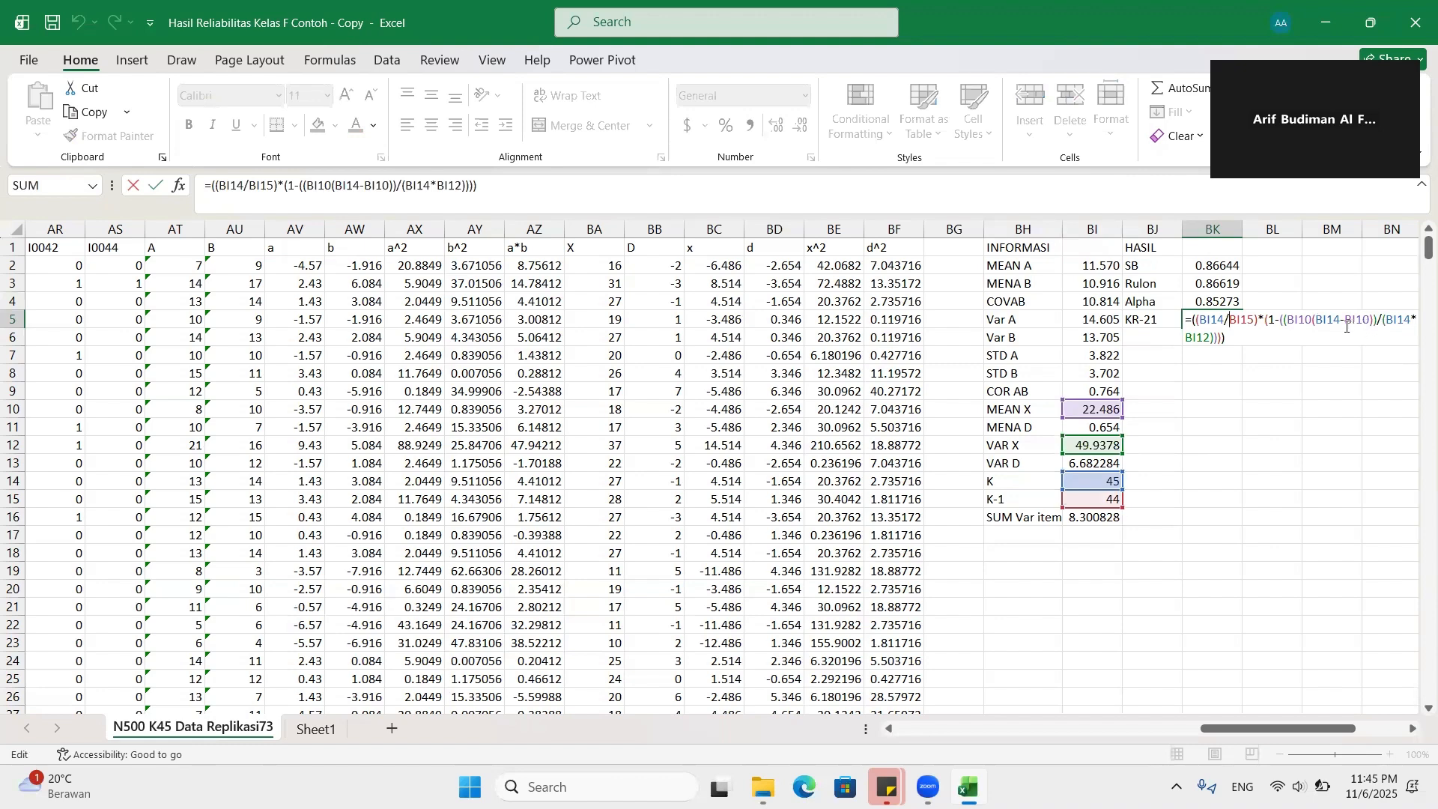
left_click(1313, 322)
type("*")
key("Return")
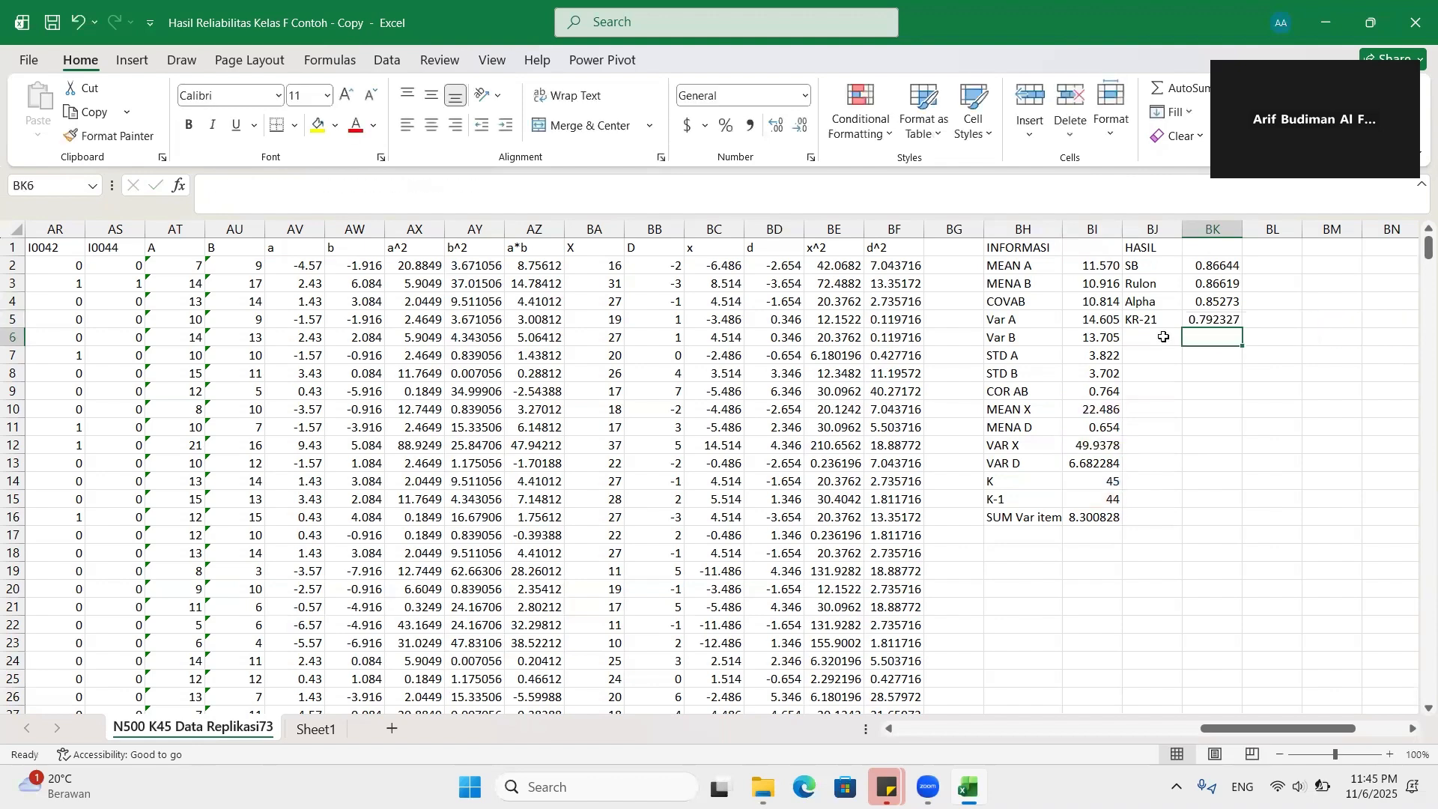
Step: Format the KR-21 coefficient in BK5 to five decimal places
left_click(1219, 319)
left_click(800, 124)
left_click(1241, 390)
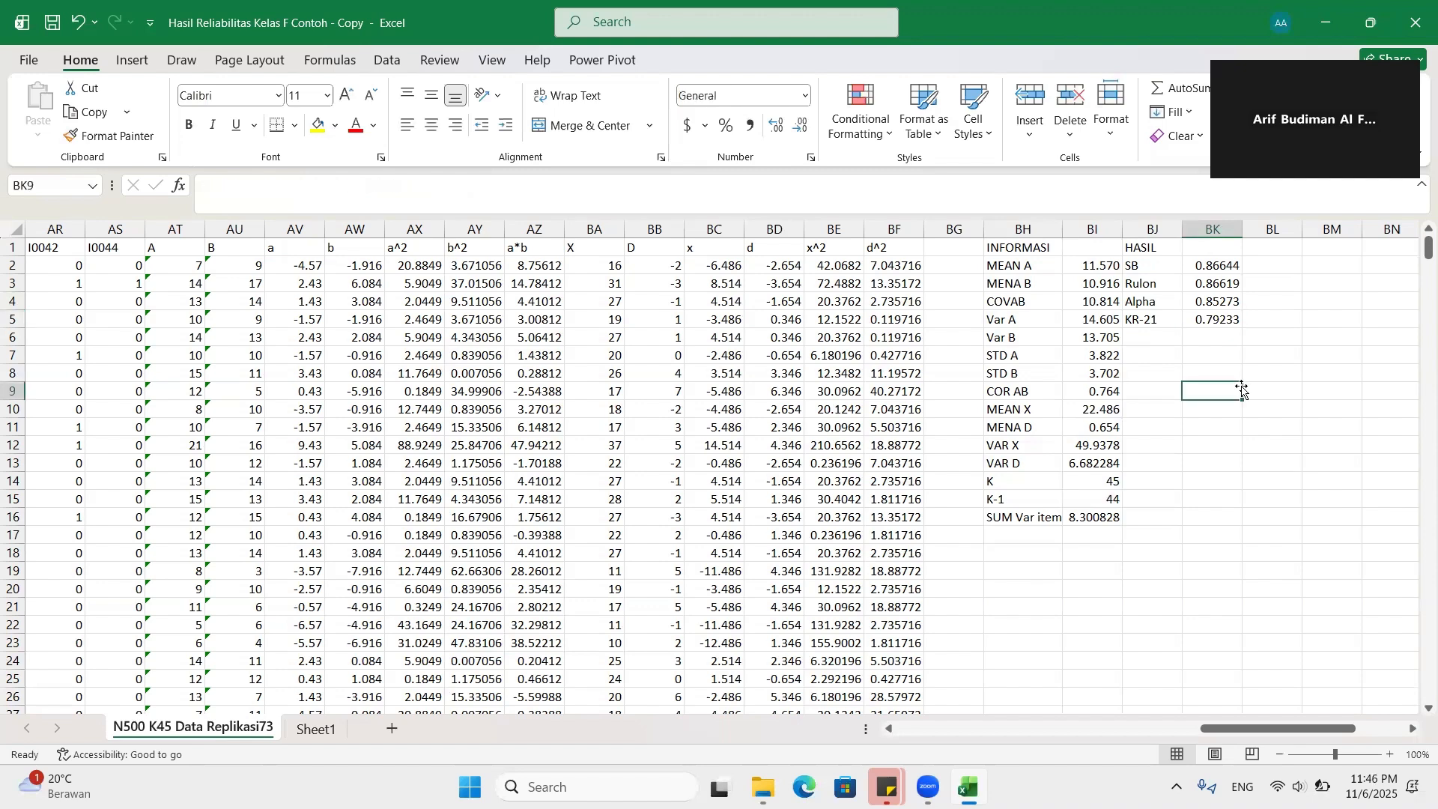
Step: Review the INFORMASI and HASIL values and the supporting d^2, d and a*b cells, and save the workbook
left_click_drag(1275, 730, 1303, 687)
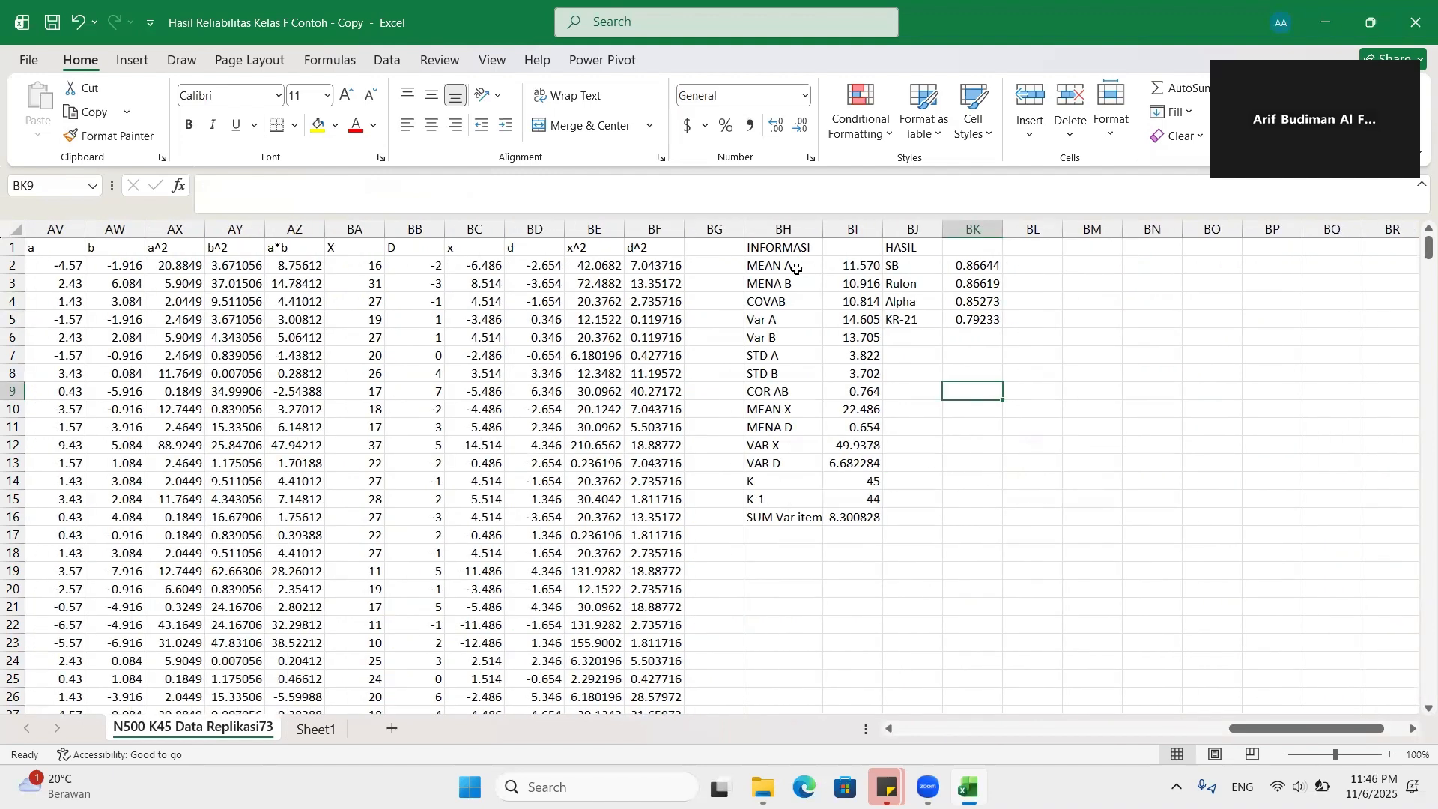
left_click_drag(769, 249, 947, 510)
left_click(860, 338)
left_click(861, 319)
left_click(658, 302)
left_click(534, 319)
left_click(294, 321)
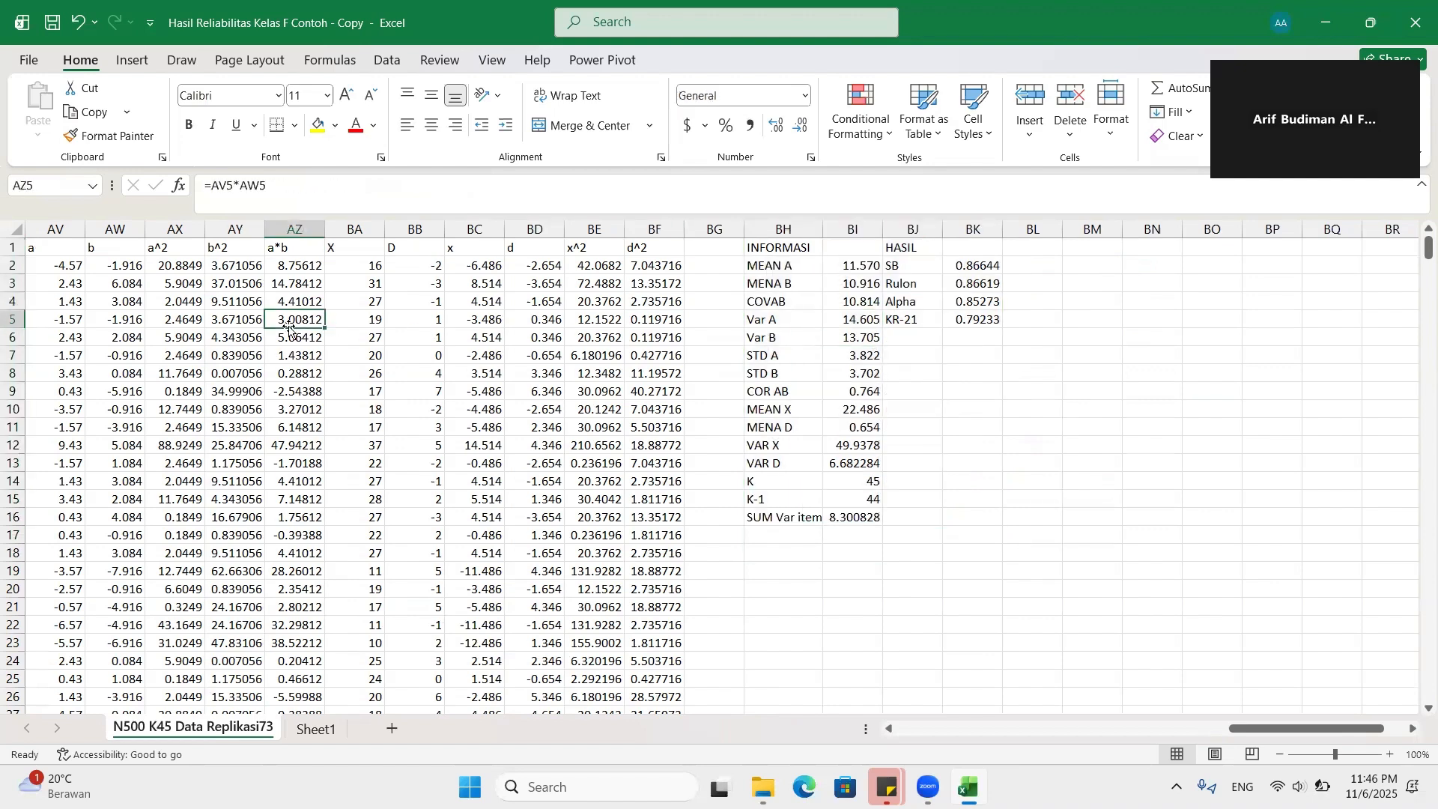
left_click(46, 27)
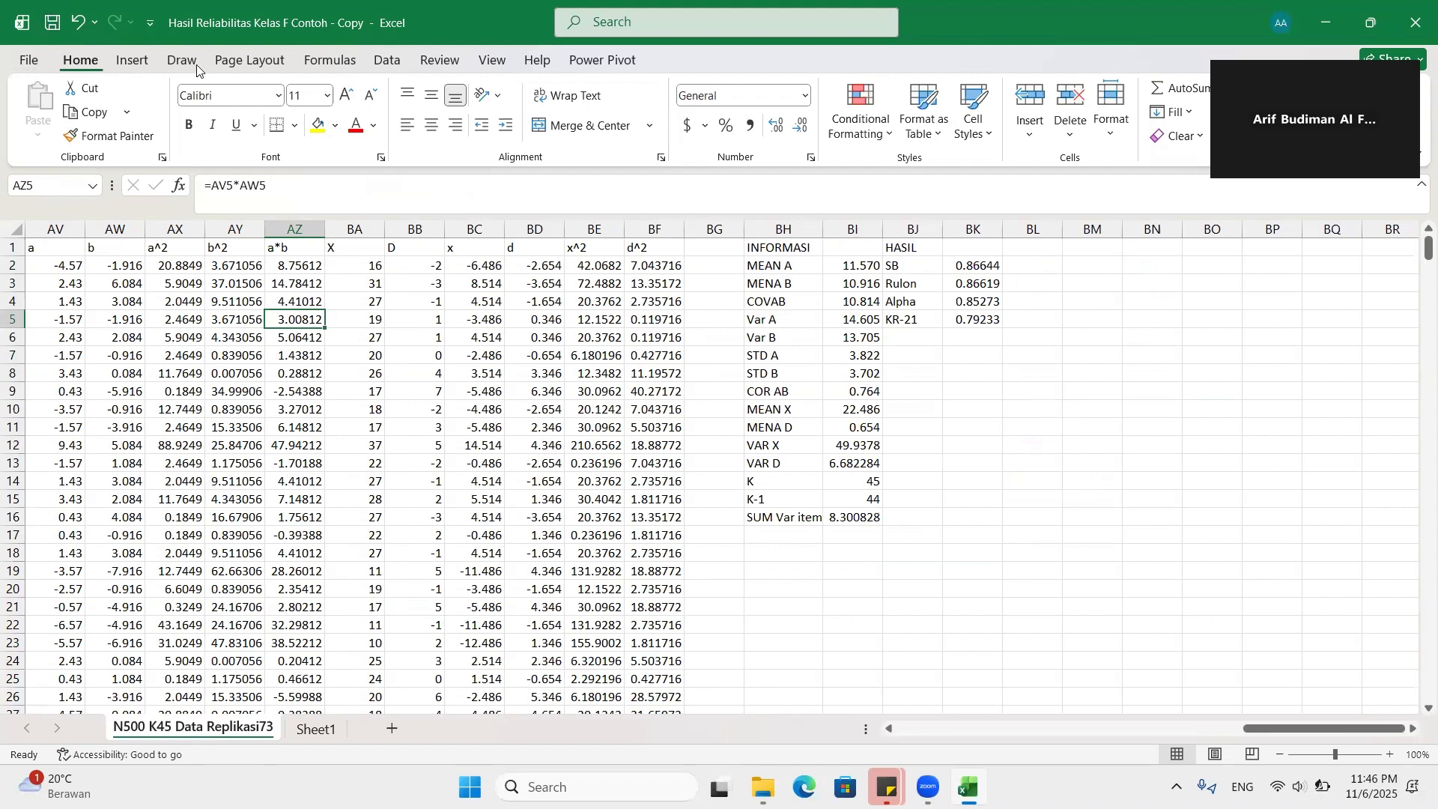